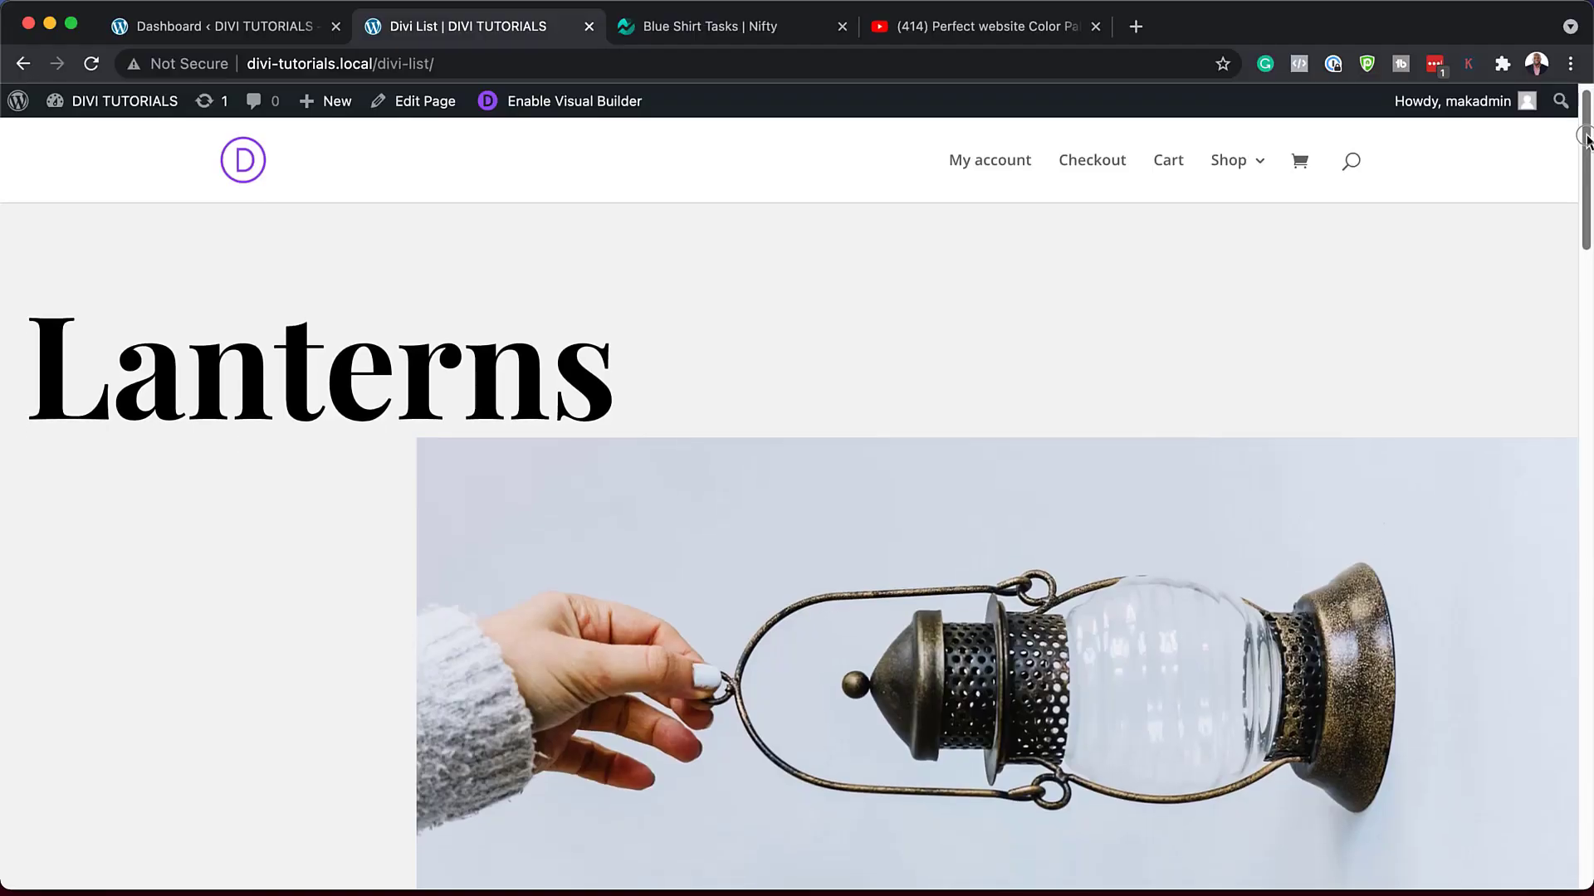
Step: Look through the finished Divi List page, from the Lanterns heading down to the Utensils content
{"action": "scroll", "coordinate": [1587, 233], "scroll_direction": "down", "scroll_amount": 5}
{"action": "left_click_drag", "start_coordinate": [1587, 233], "coordinate": [1545, 498]}
{"action": "scroll", "coordinate": [1546, 498], "scroll_direction": "down", "scroll_amount": 5}
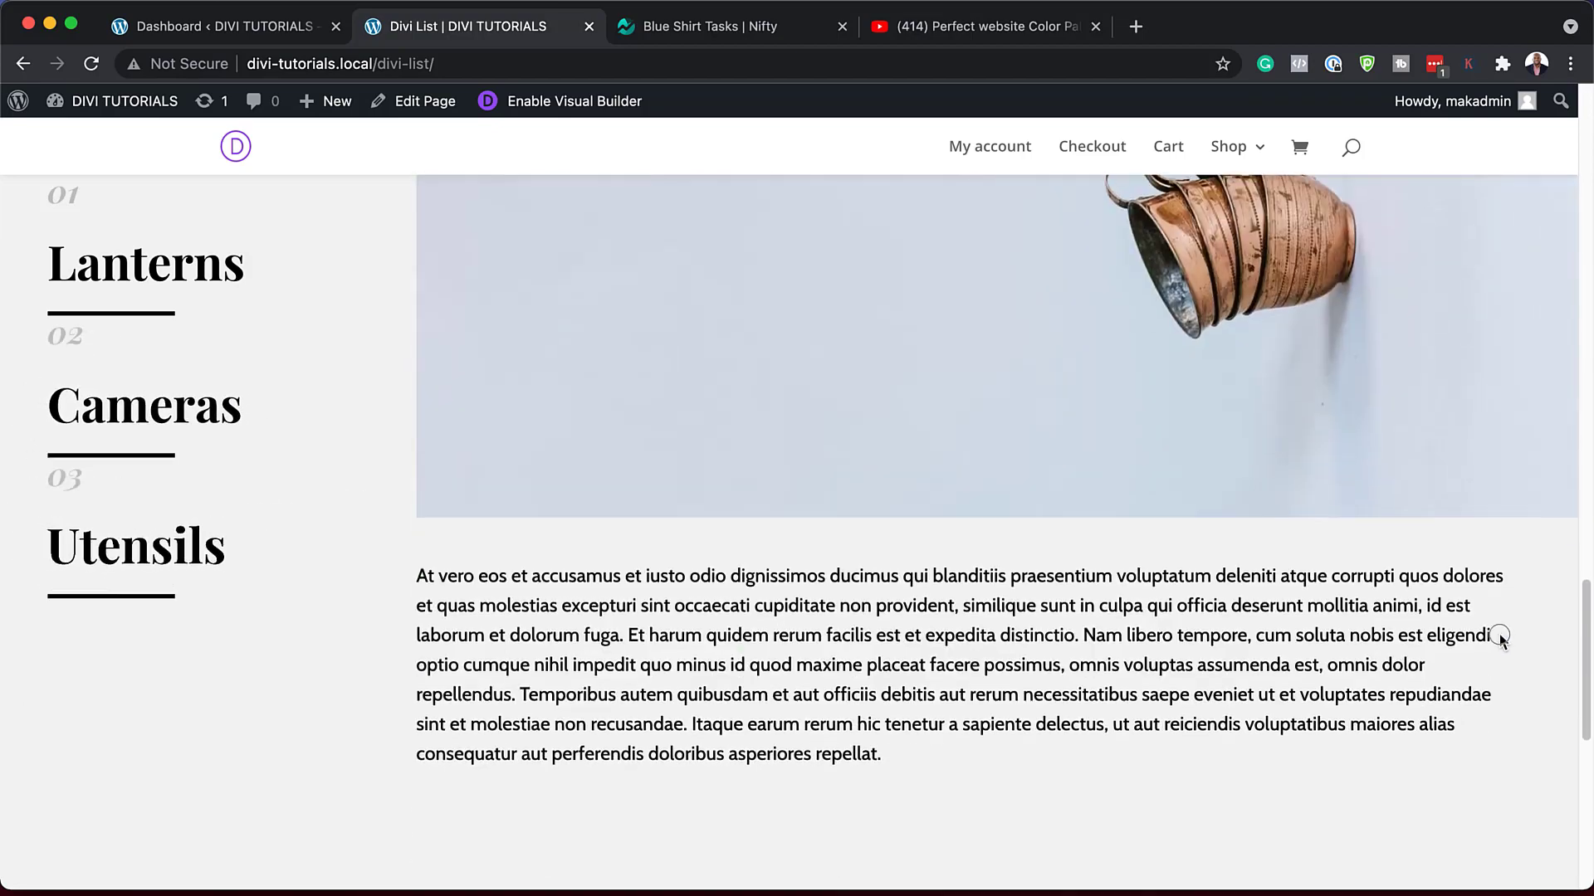
{"action": "scroll", "coordinate": [1487, 673], "scroll_direction": "up", "scroll_amount": 8}
{"action": "scroll", "coordinate": [1559, 408], "scroll_direction": "up", "scroll_amount": 6}
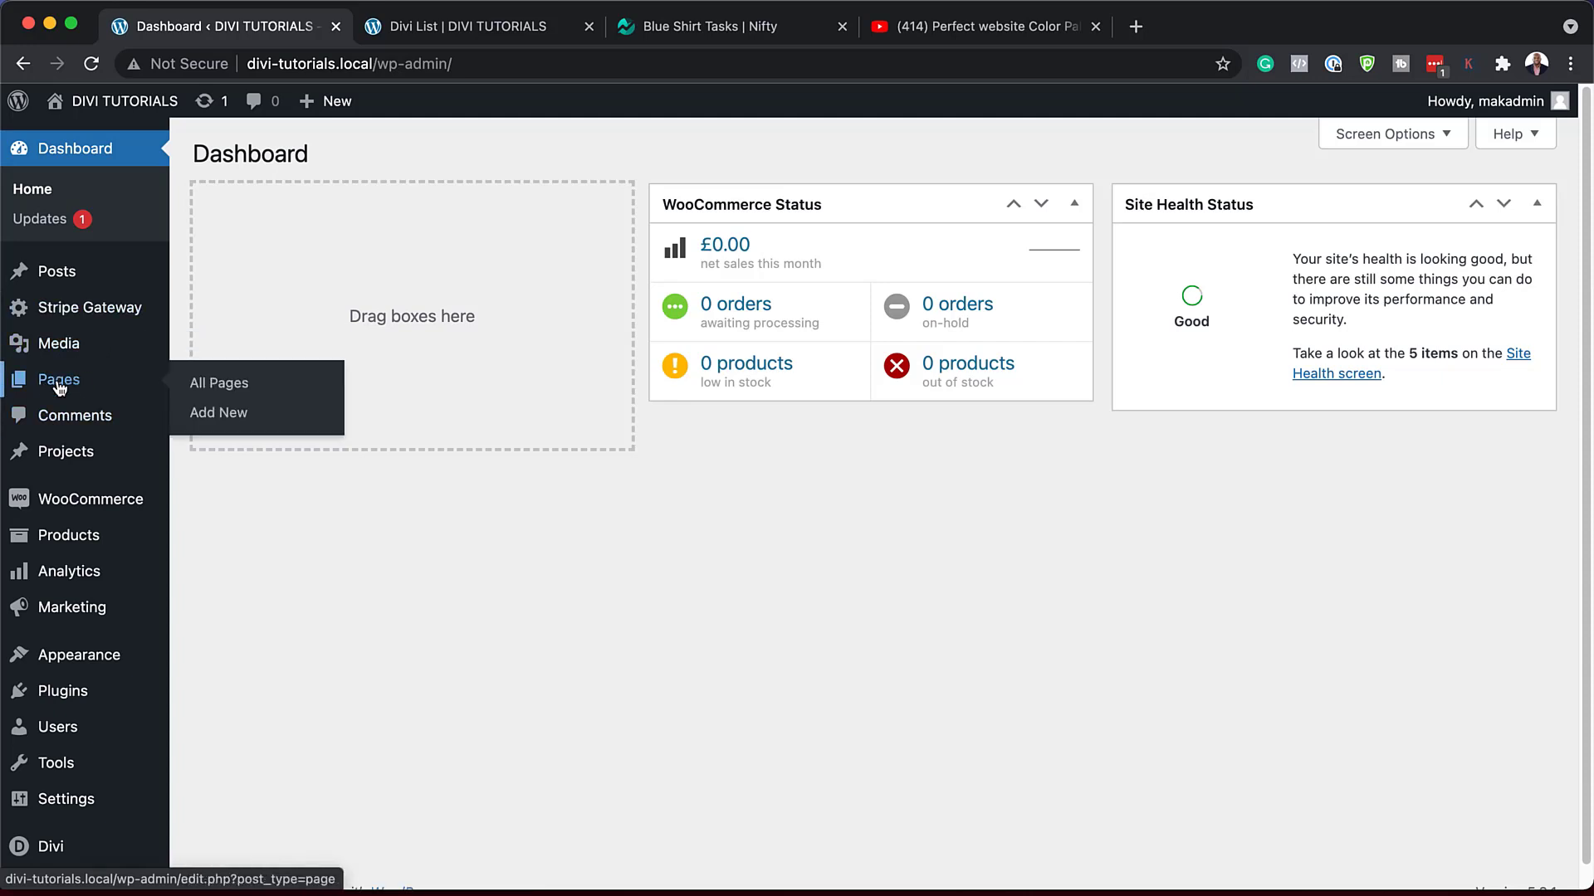
Step: Create a new page titled "Divi Lists" and start building it from scratch with the Divi Builder
{"action": "left_click", "coordinate": [239, 419]}
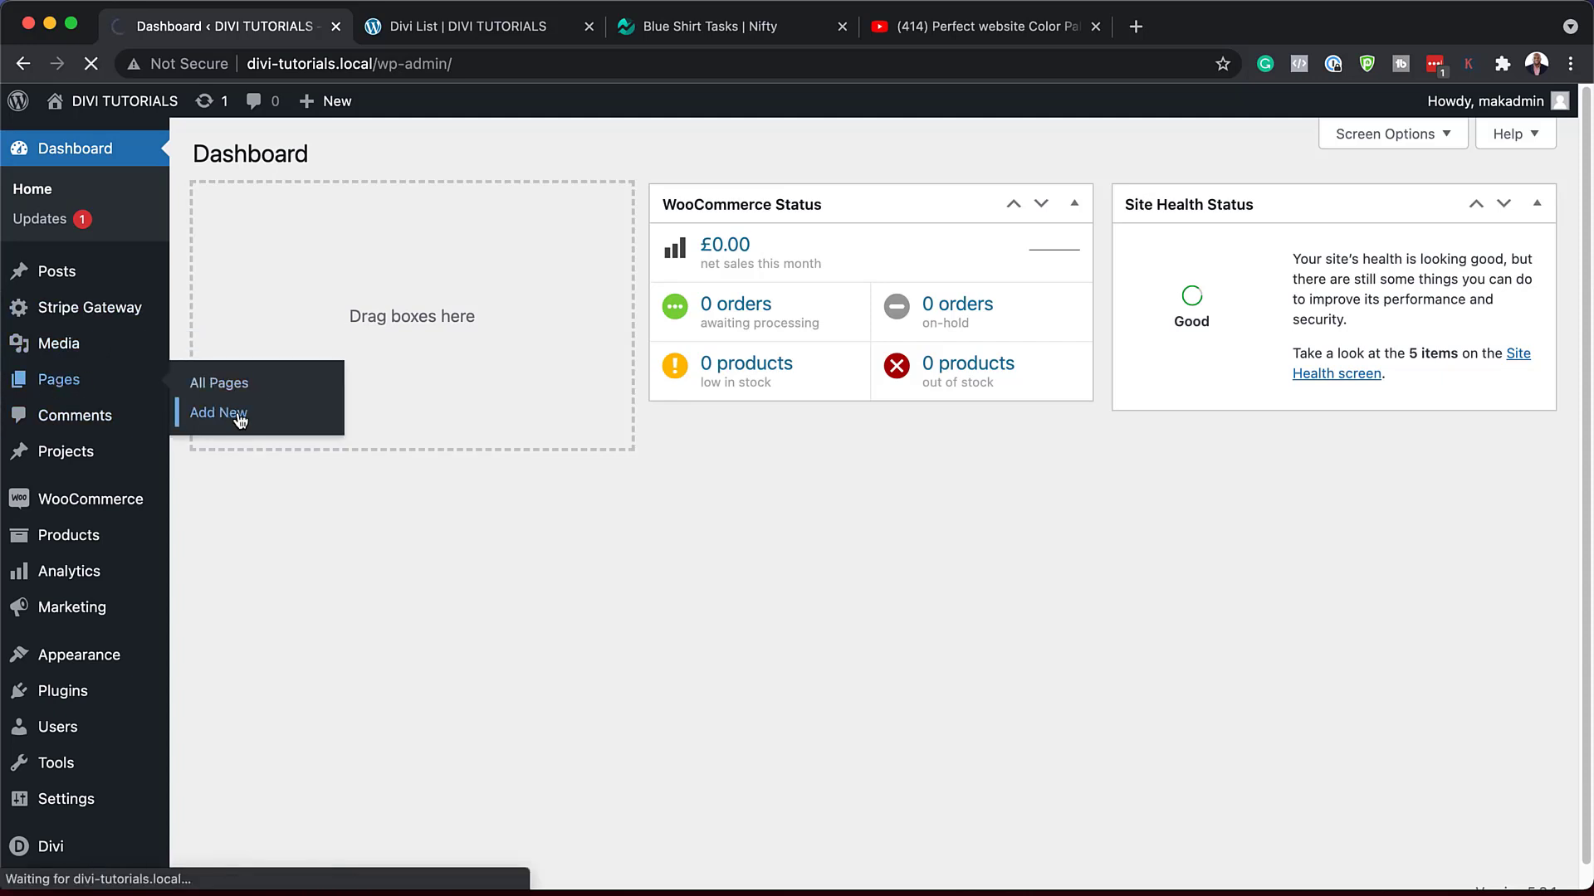
{"action": "type", "text": "Divi Lists"}
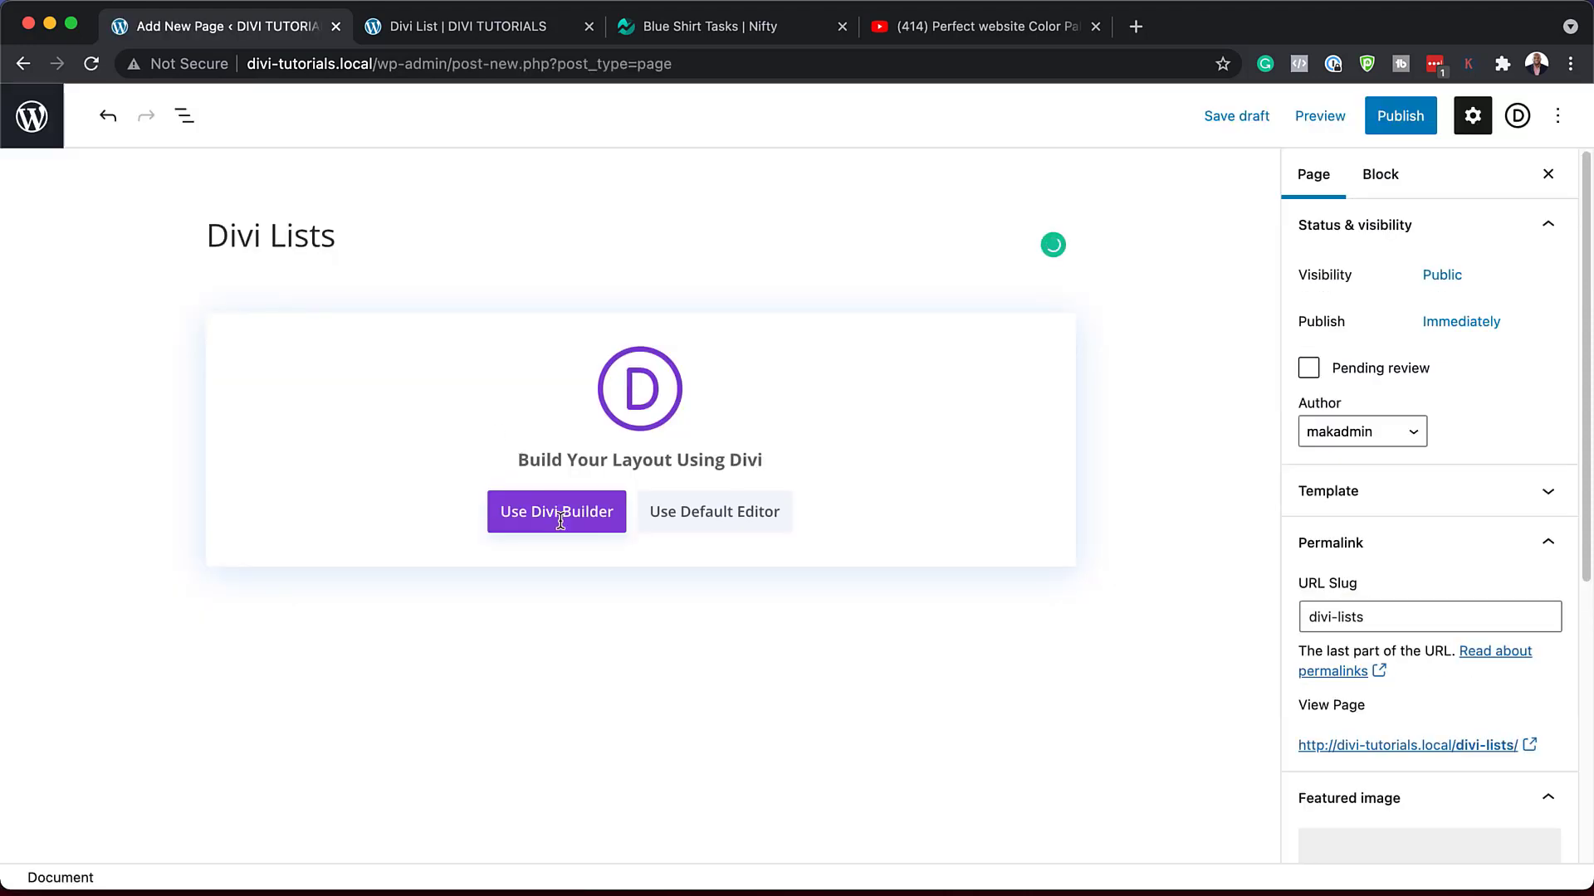
{"action": "left_click", "coordinate": [562, 516]}
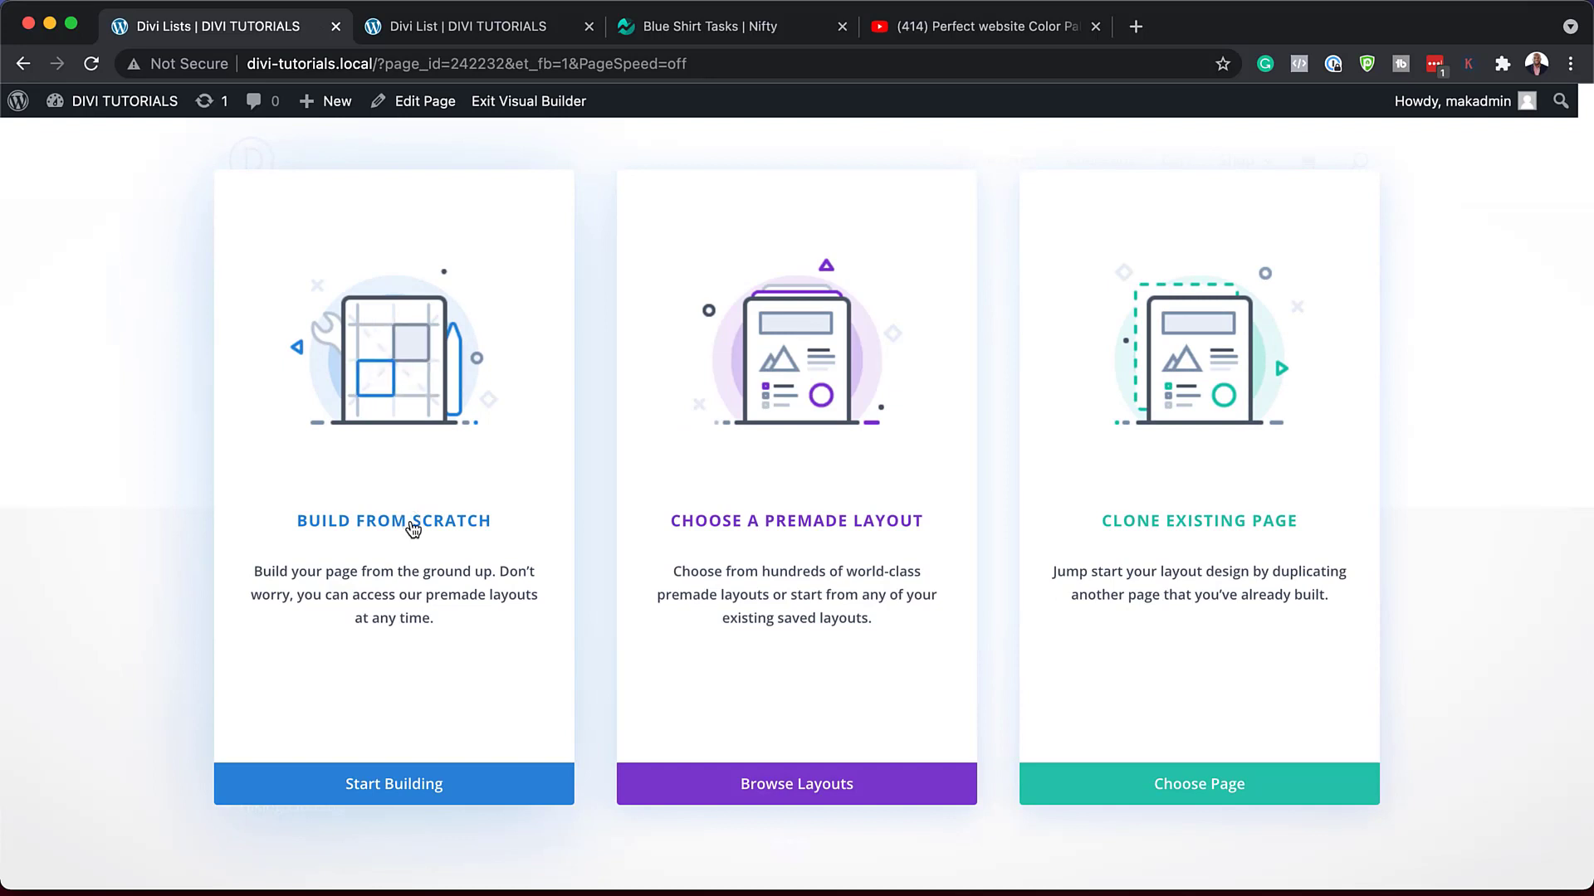
{"action": "left_click", "coordinate": [412, 529]}
{"action": "left_click", "coordinate": [965, 402]}
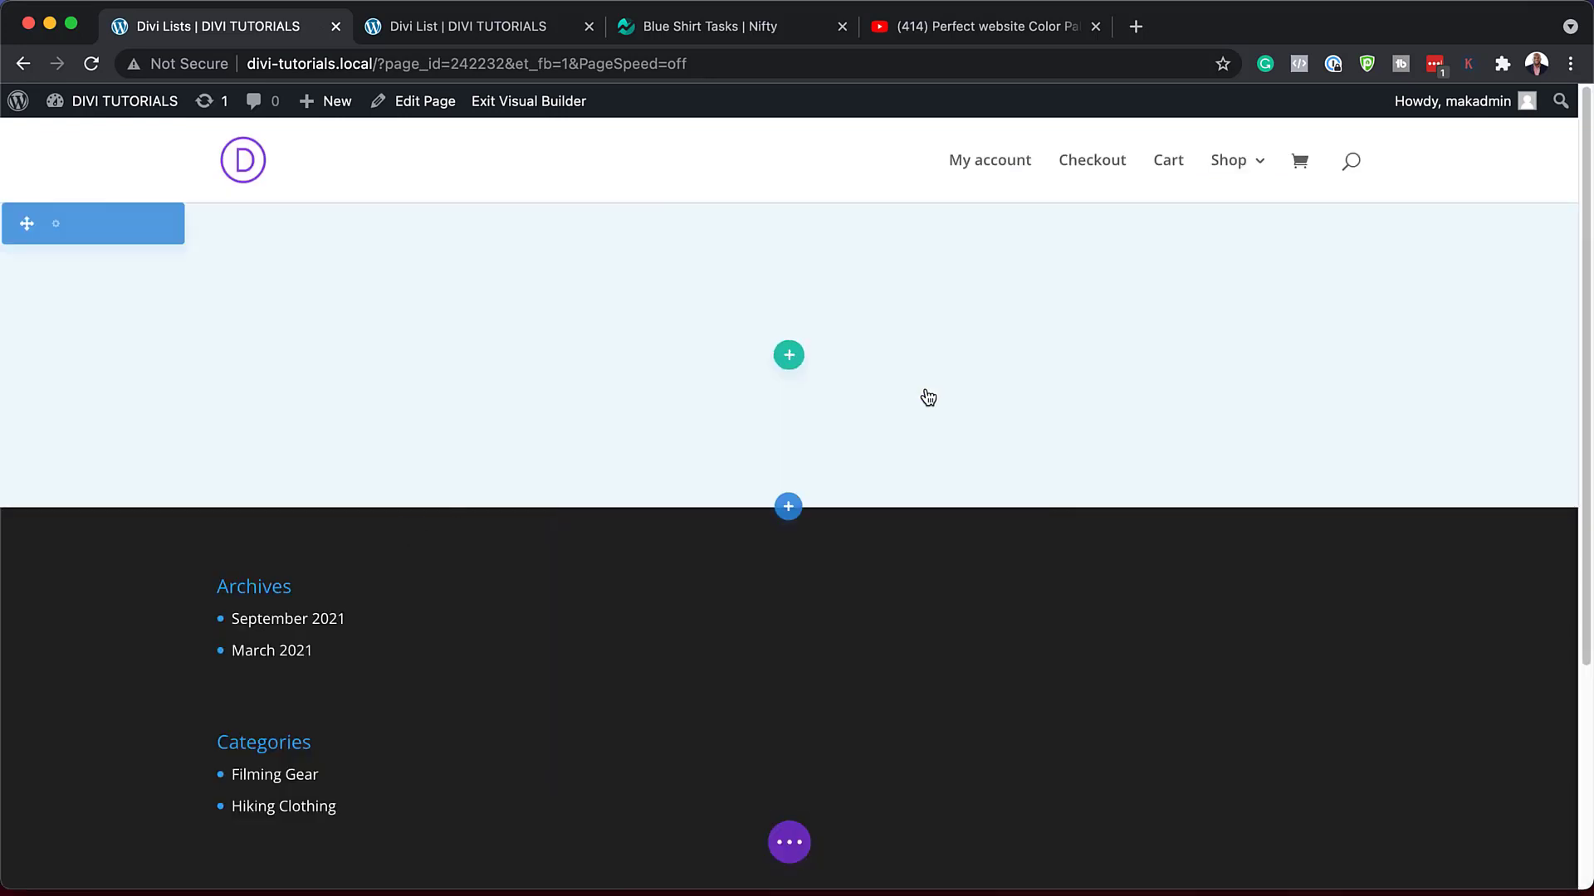
Step: Set the empty section's background color to #f2f2f2 and save the section settings
{"action": "left_click", "coordinate": [56, 225]}
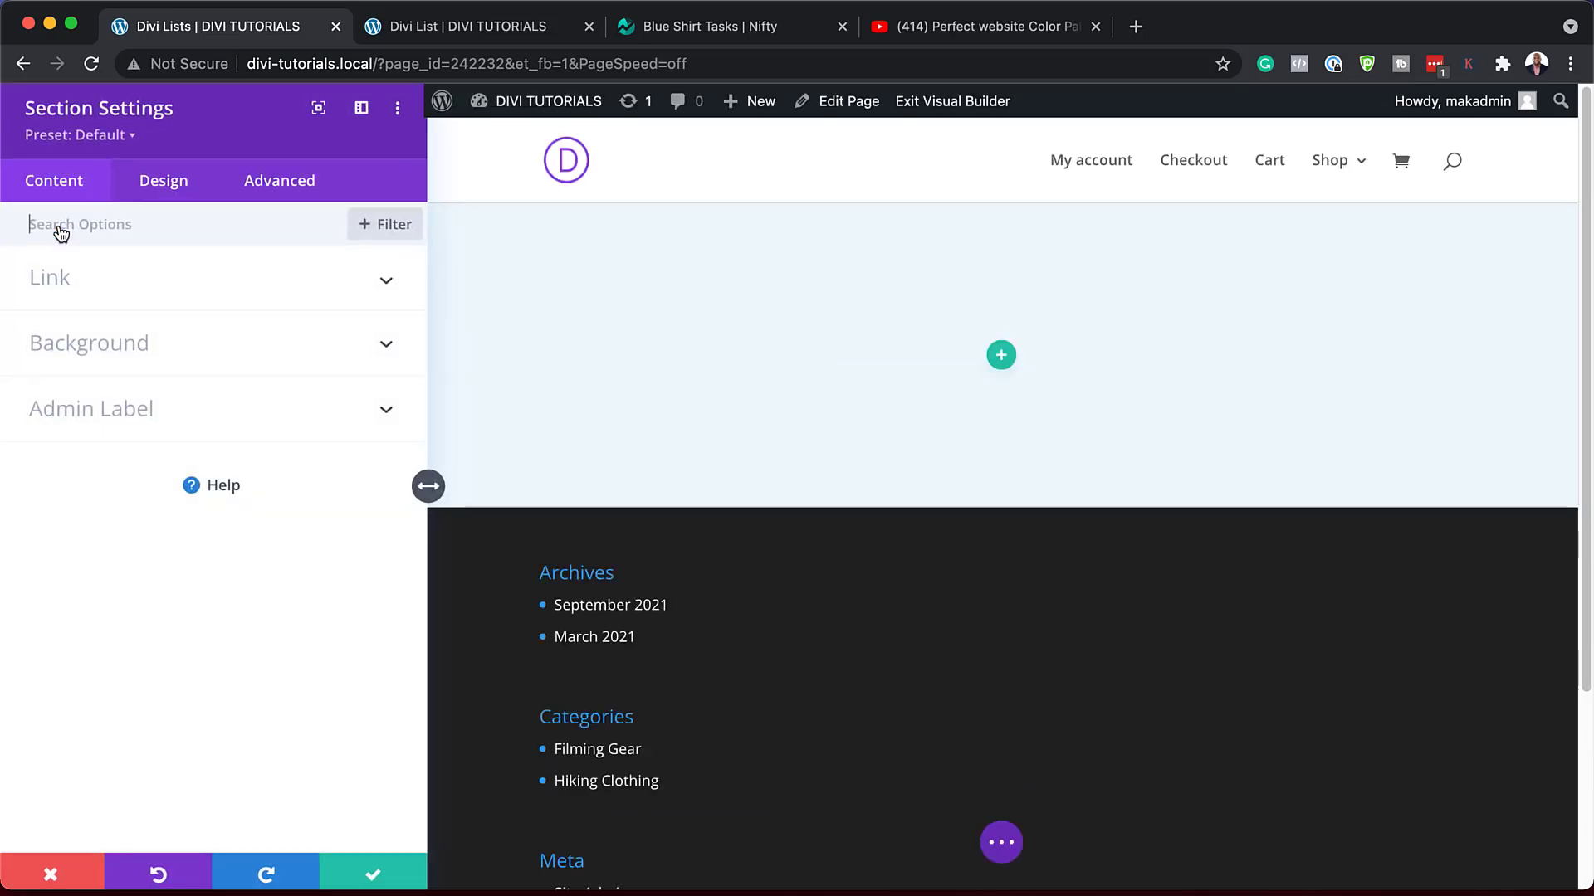
{"action": "left_click", "coordinate": [145, 353]}
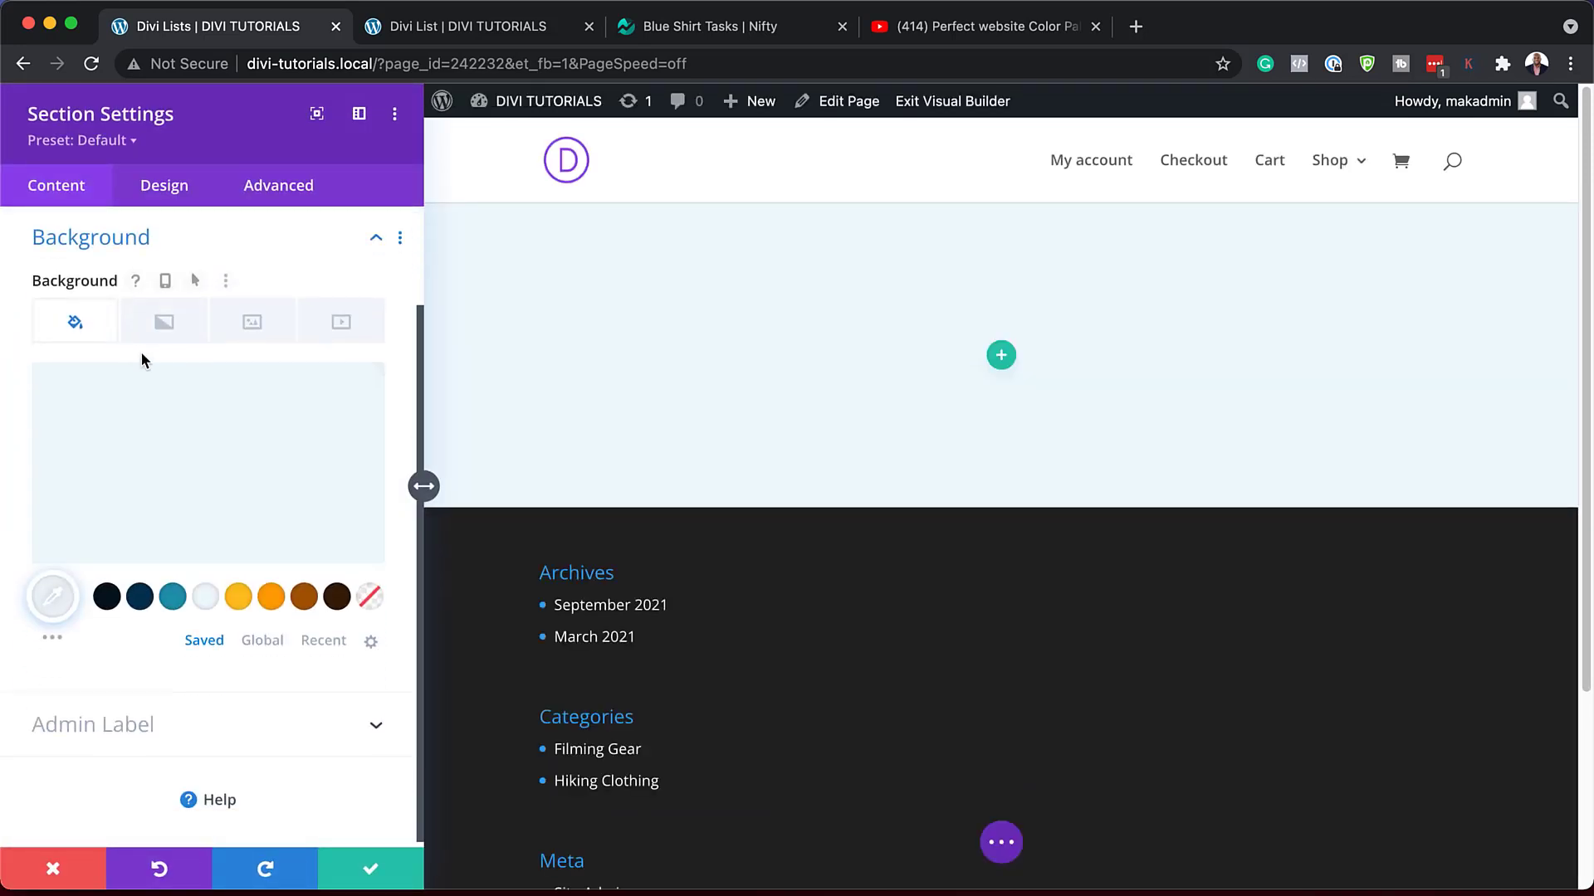
{"action": "triple_click", "coordinate": [115, 387]}
{"action": "type", "text": "#f2f2f2"}
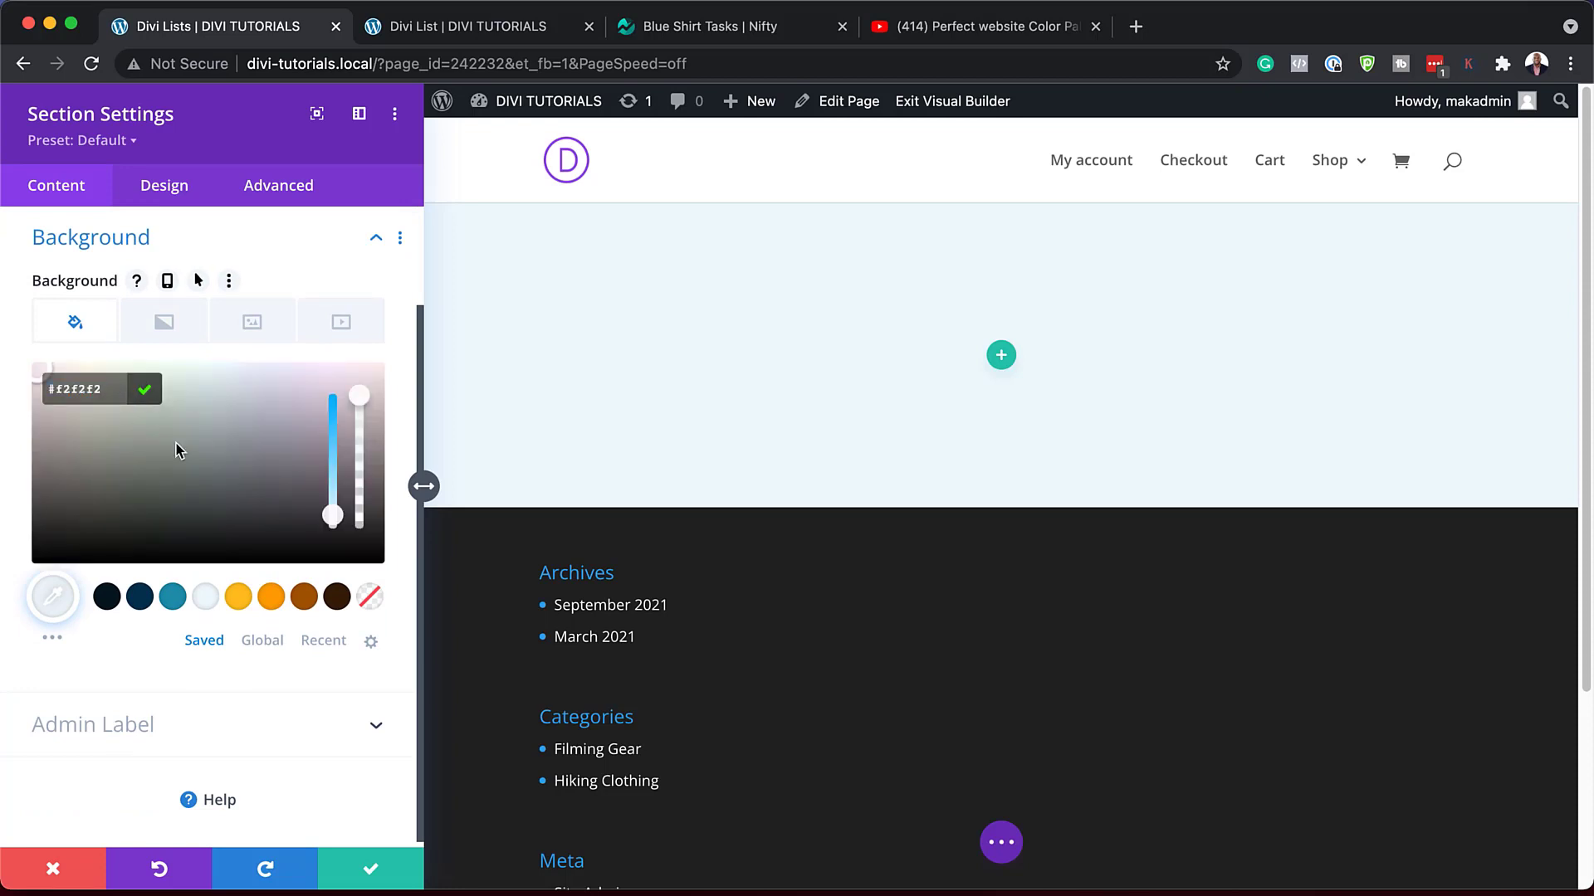
{"action": "left_click", "coordinate": [357, 878]}
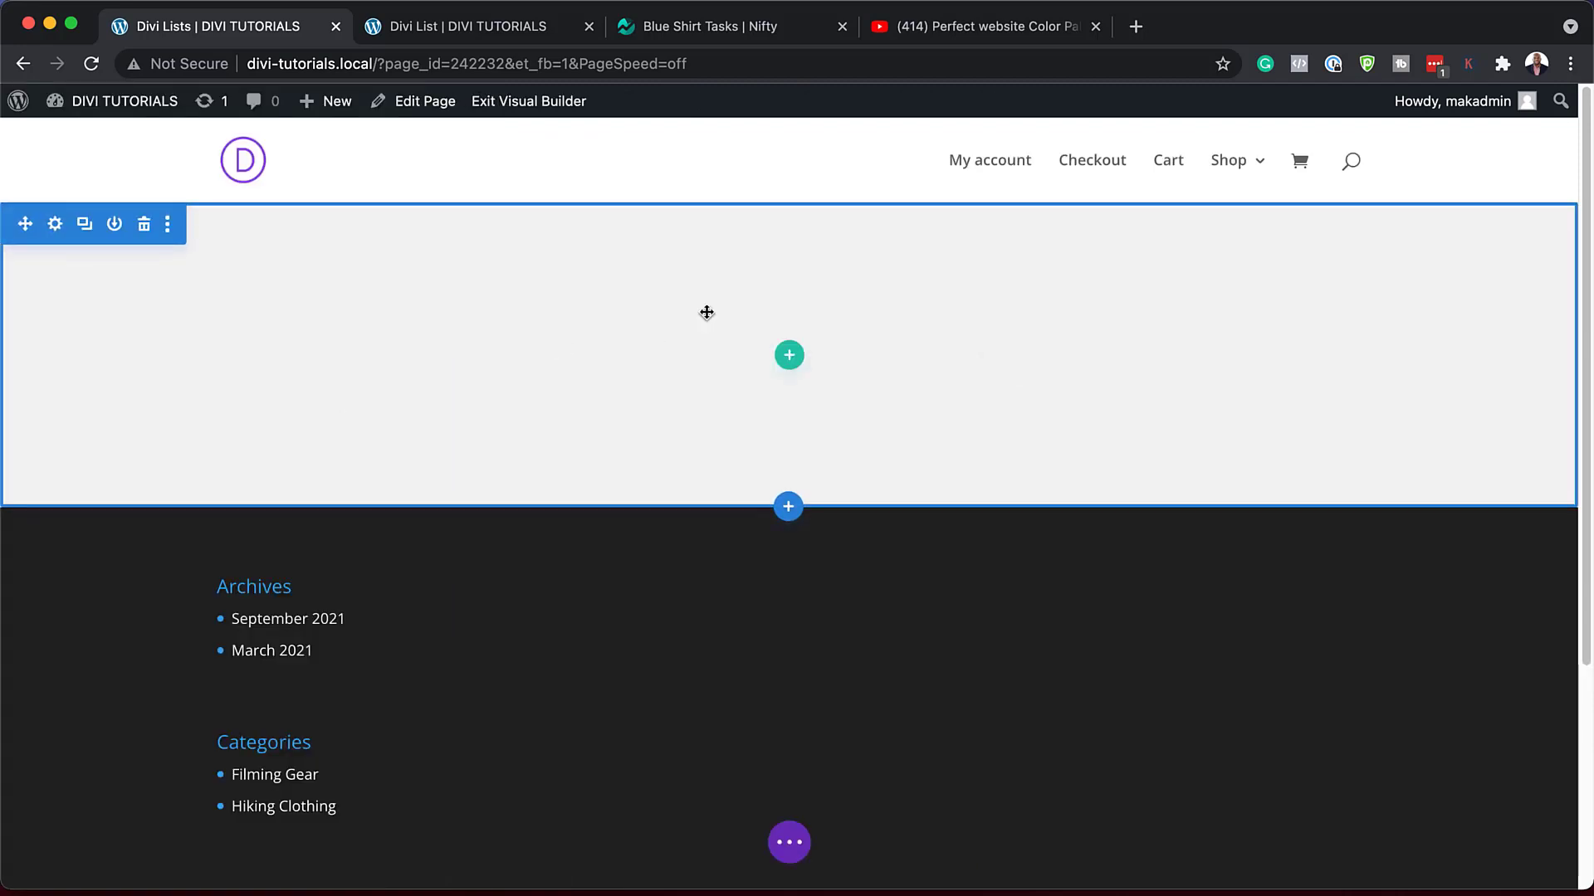
Step: Insert a two-column row with a one-quarter and a three-quarter column, without adding a module
{"action": "left_click", "coordinate": [789, 357]}
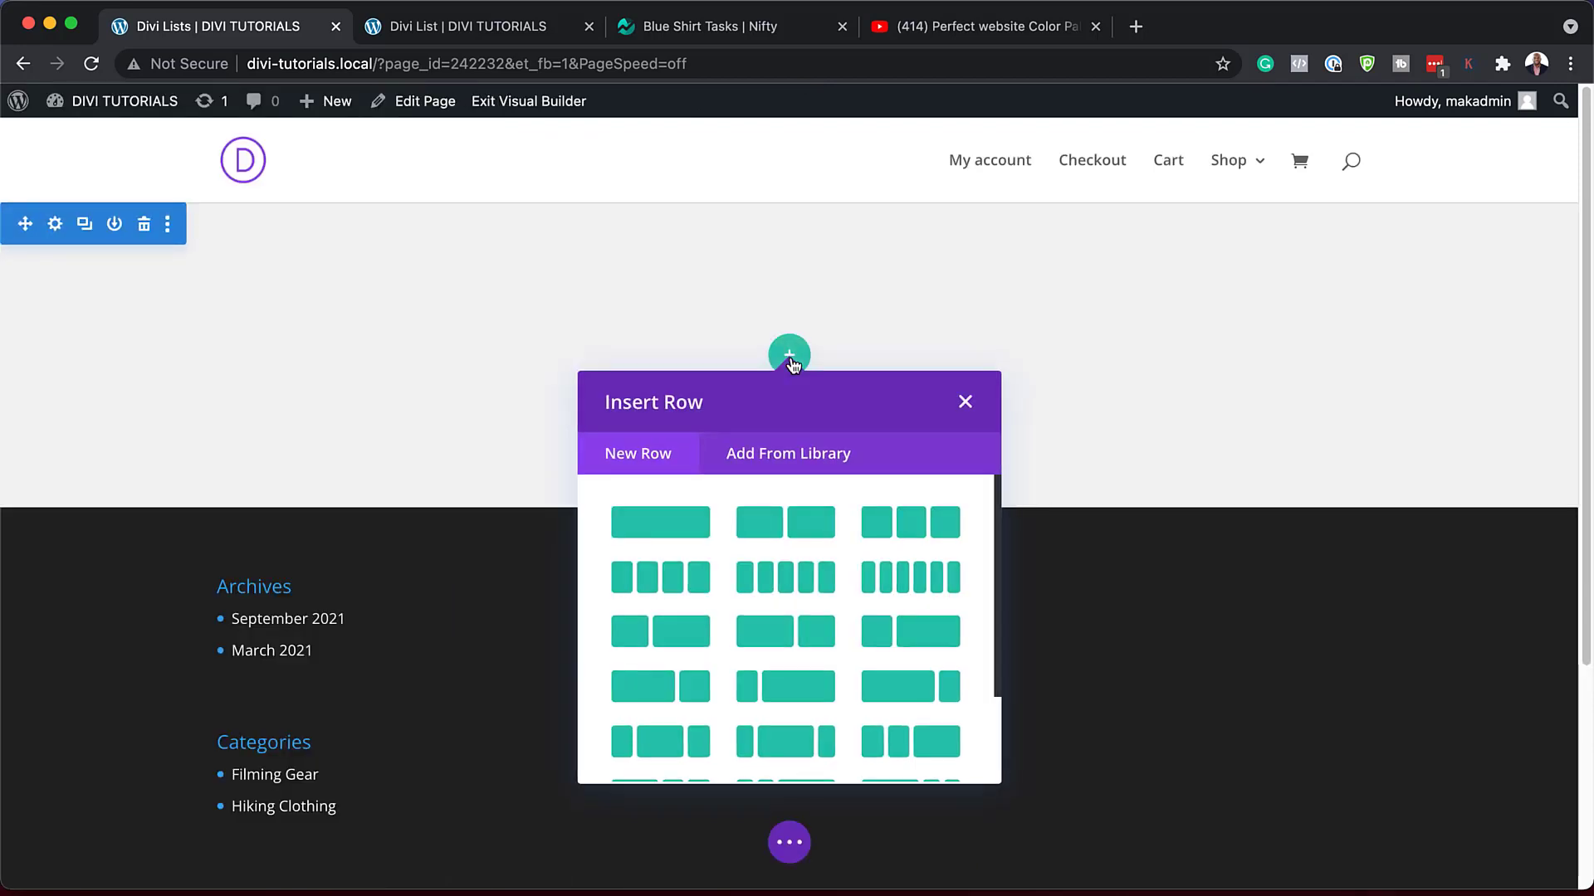
{"action": "left_click", "coordinate": [794, 689]}
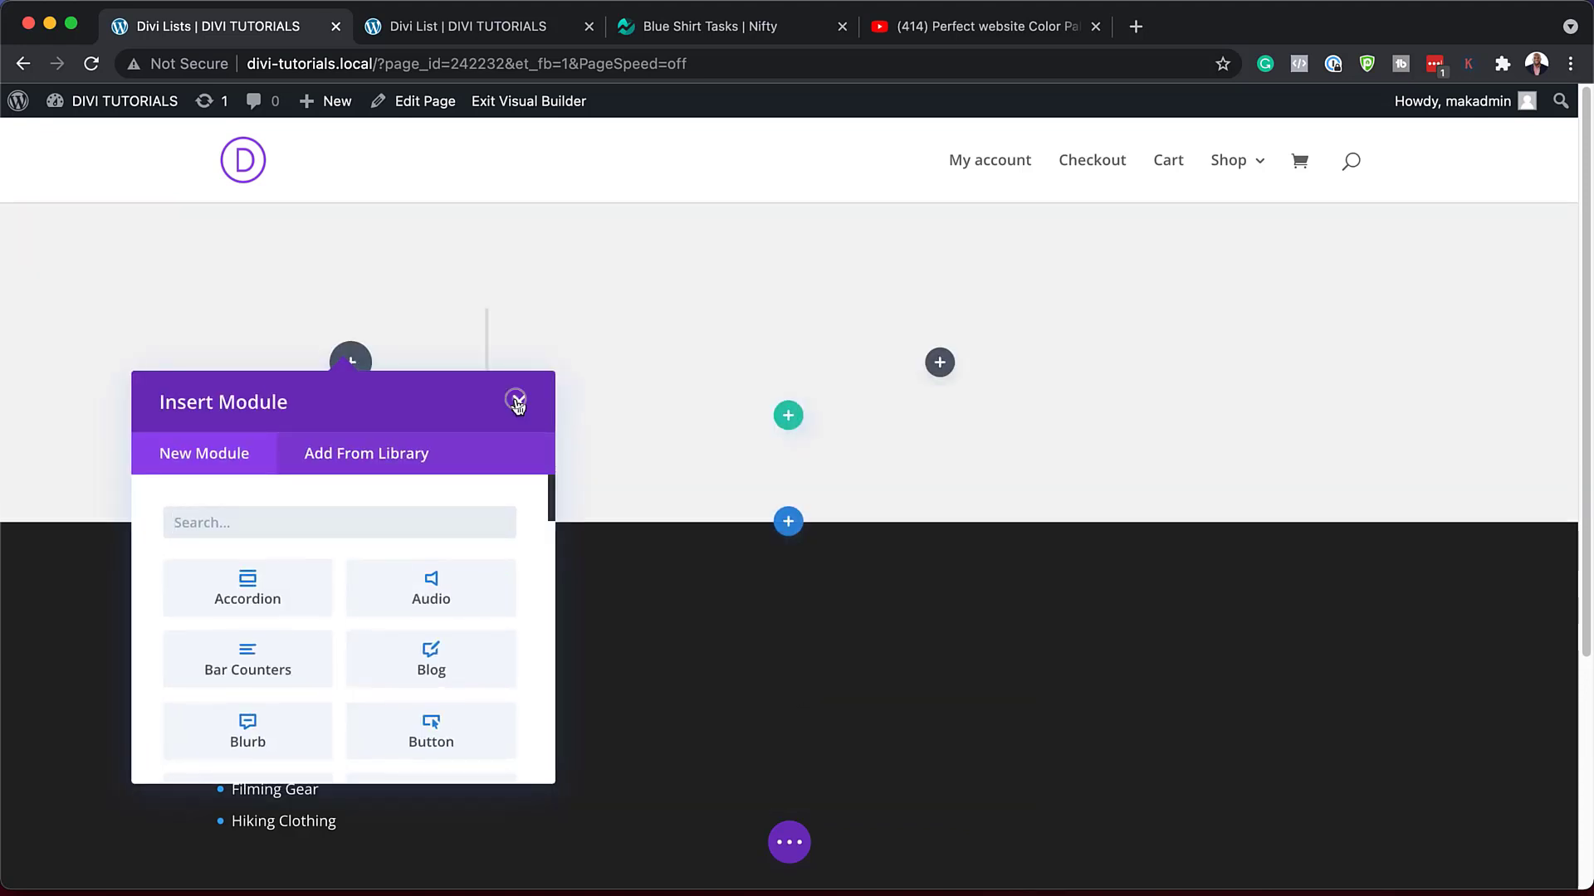
{"action": "left_click", "coordinate": [518, 403]}
Step: Set both the width and the max width of the new row to 100%
{"action": "left_click", "coordinate": [273, 331]}
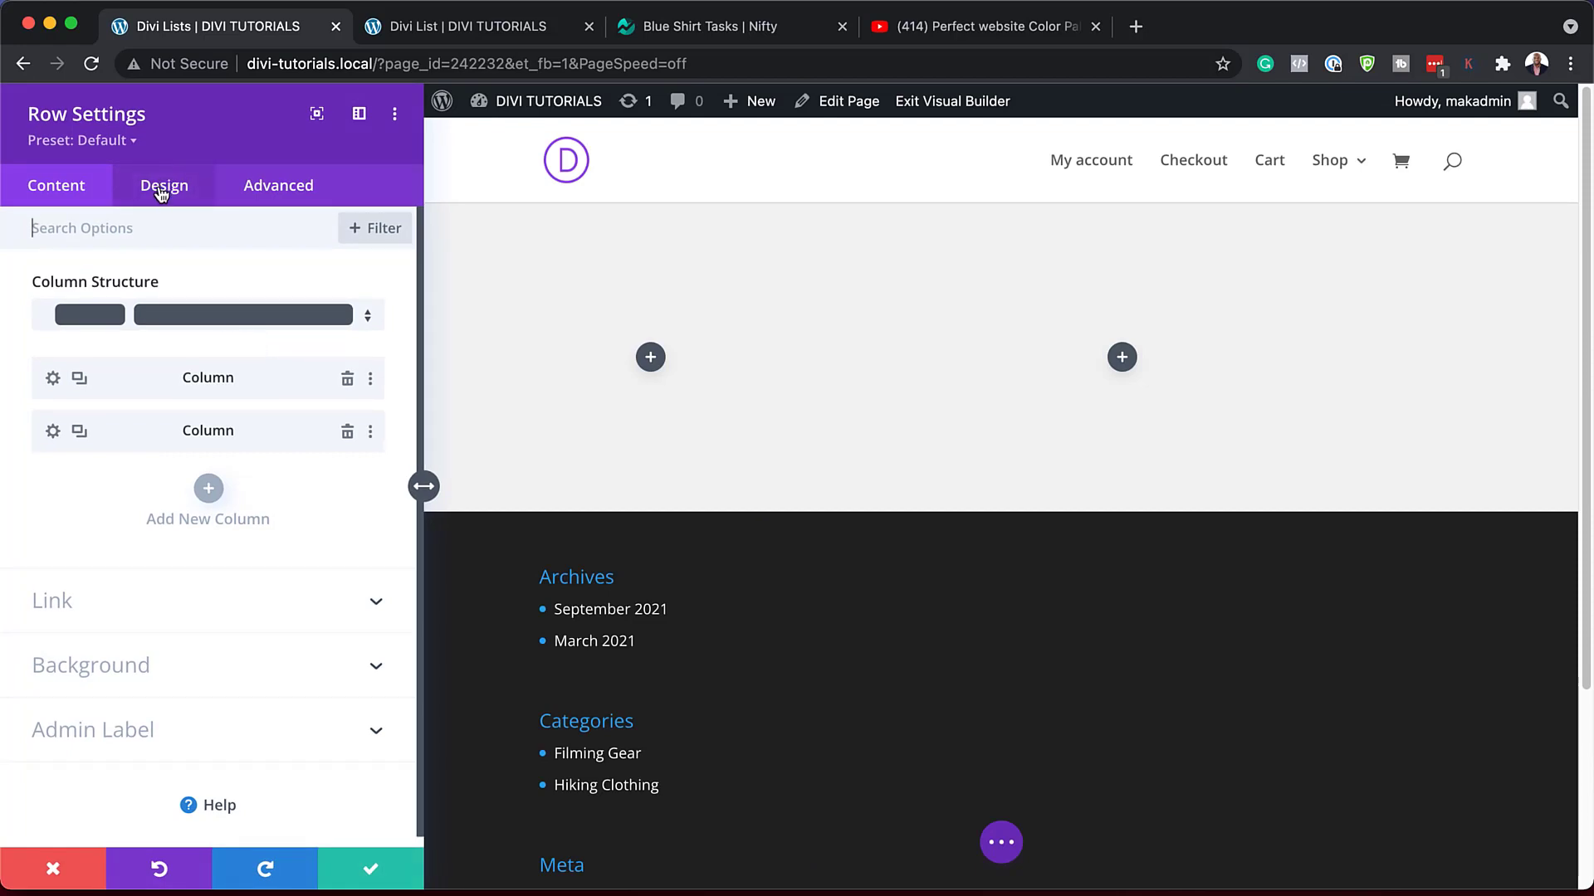
{"action": "left_click", "coordinate": [162, 192]}
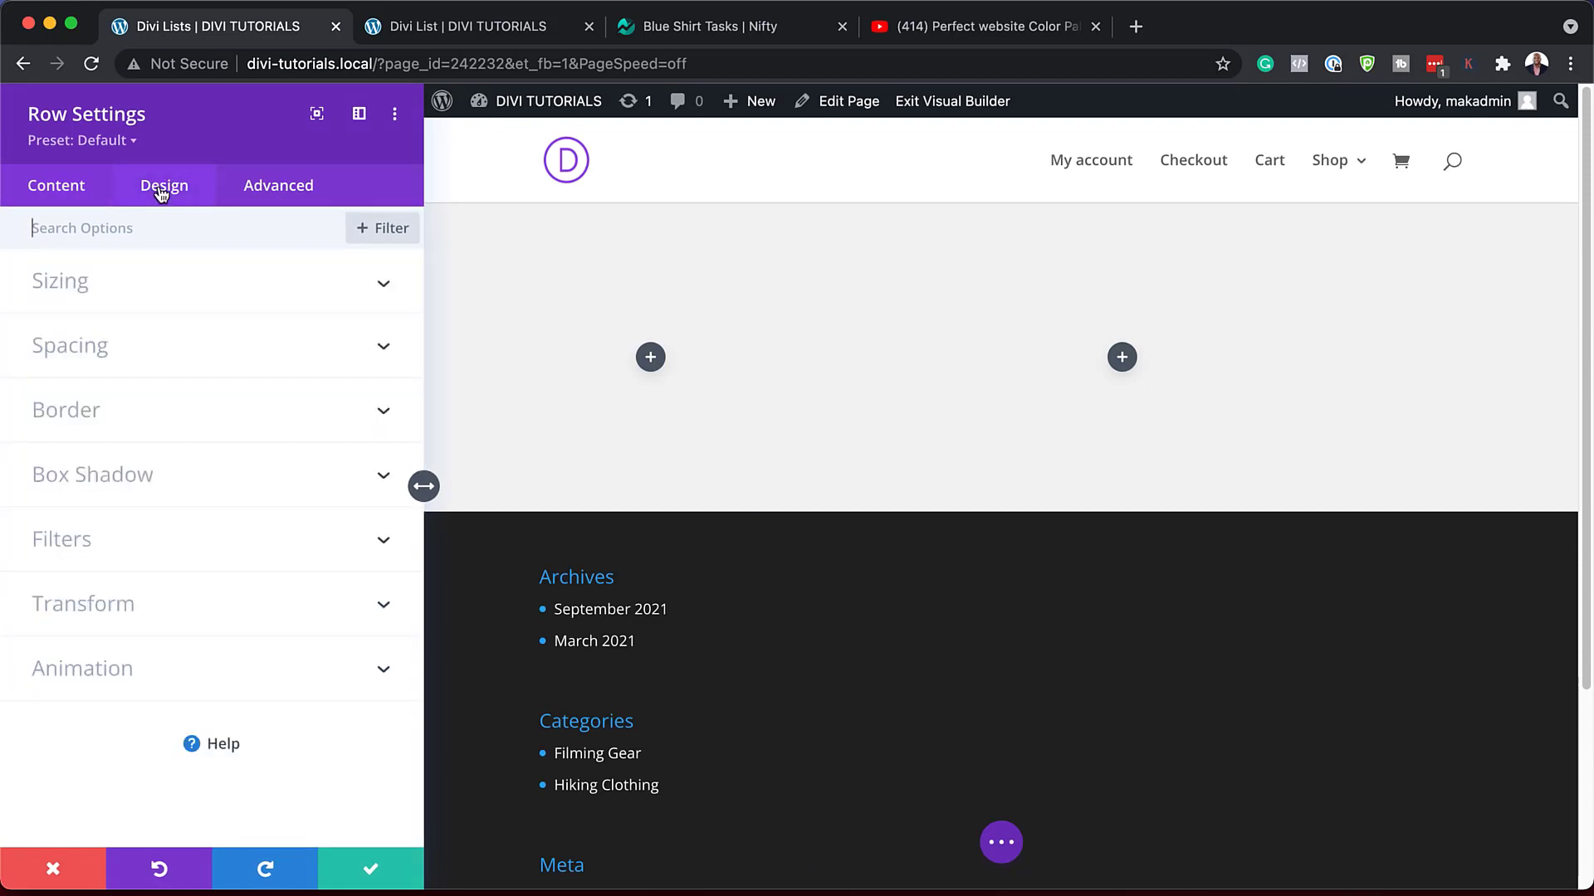
{"action": "left_click", "coordinate": [107, 288]}
{"action": "left_click_drag", "start_coordinate": [191, 521], "coordinate": [274, 531]}
{"action": "triple_click", "coordinate": [339, 522]}
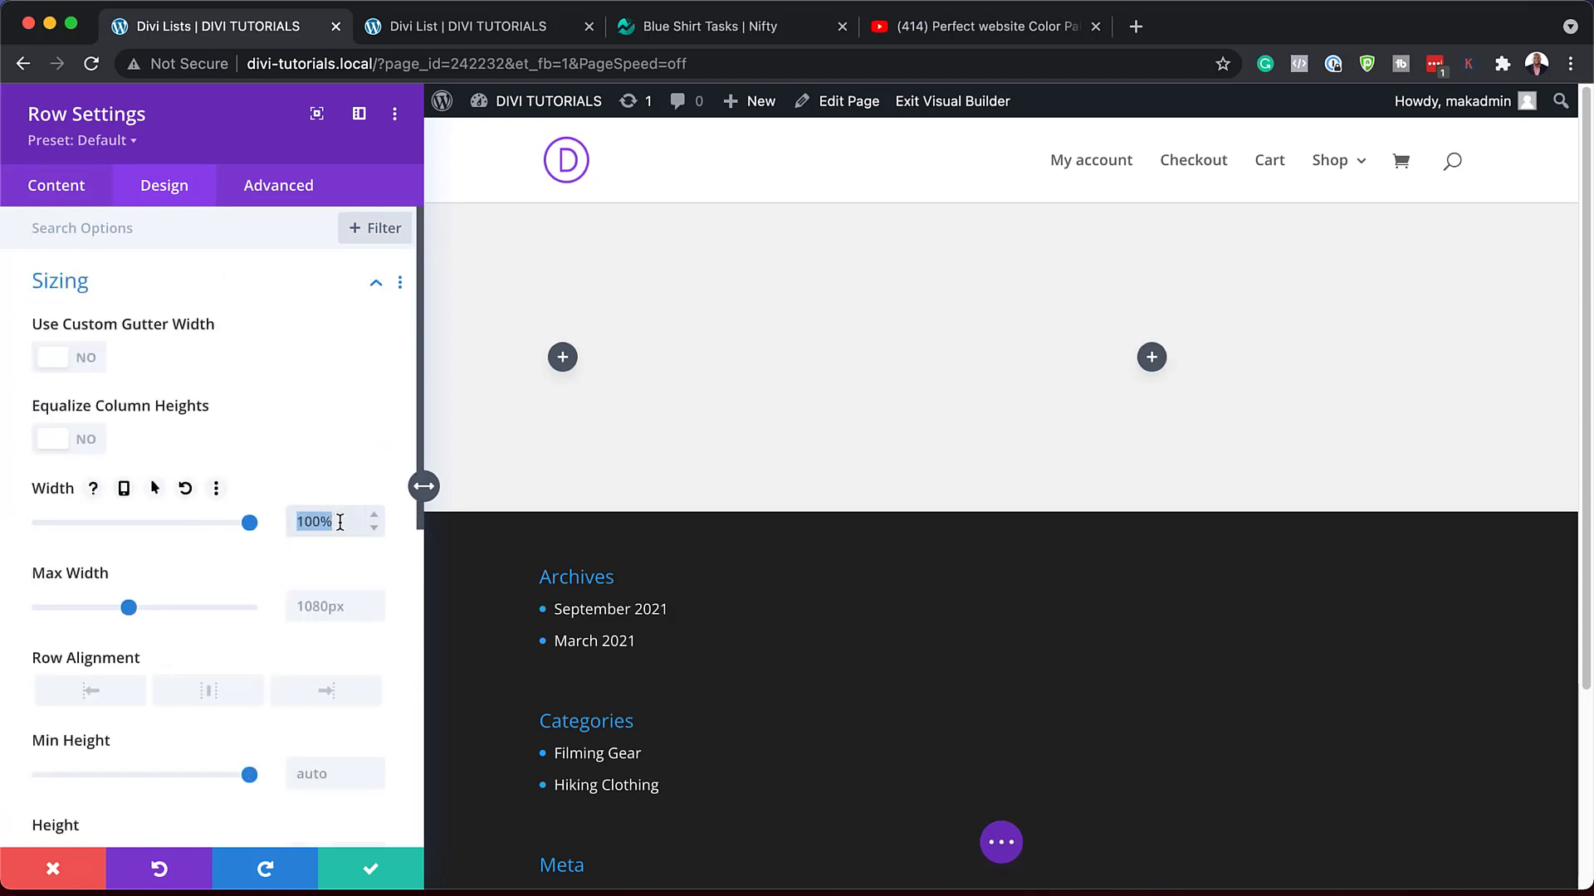
{"action": "left_click", "coordinate": [337, 611]}
{"action": "triple_click", "coordinate": [333, 604]}
{"action": "type", "text": "100%"}
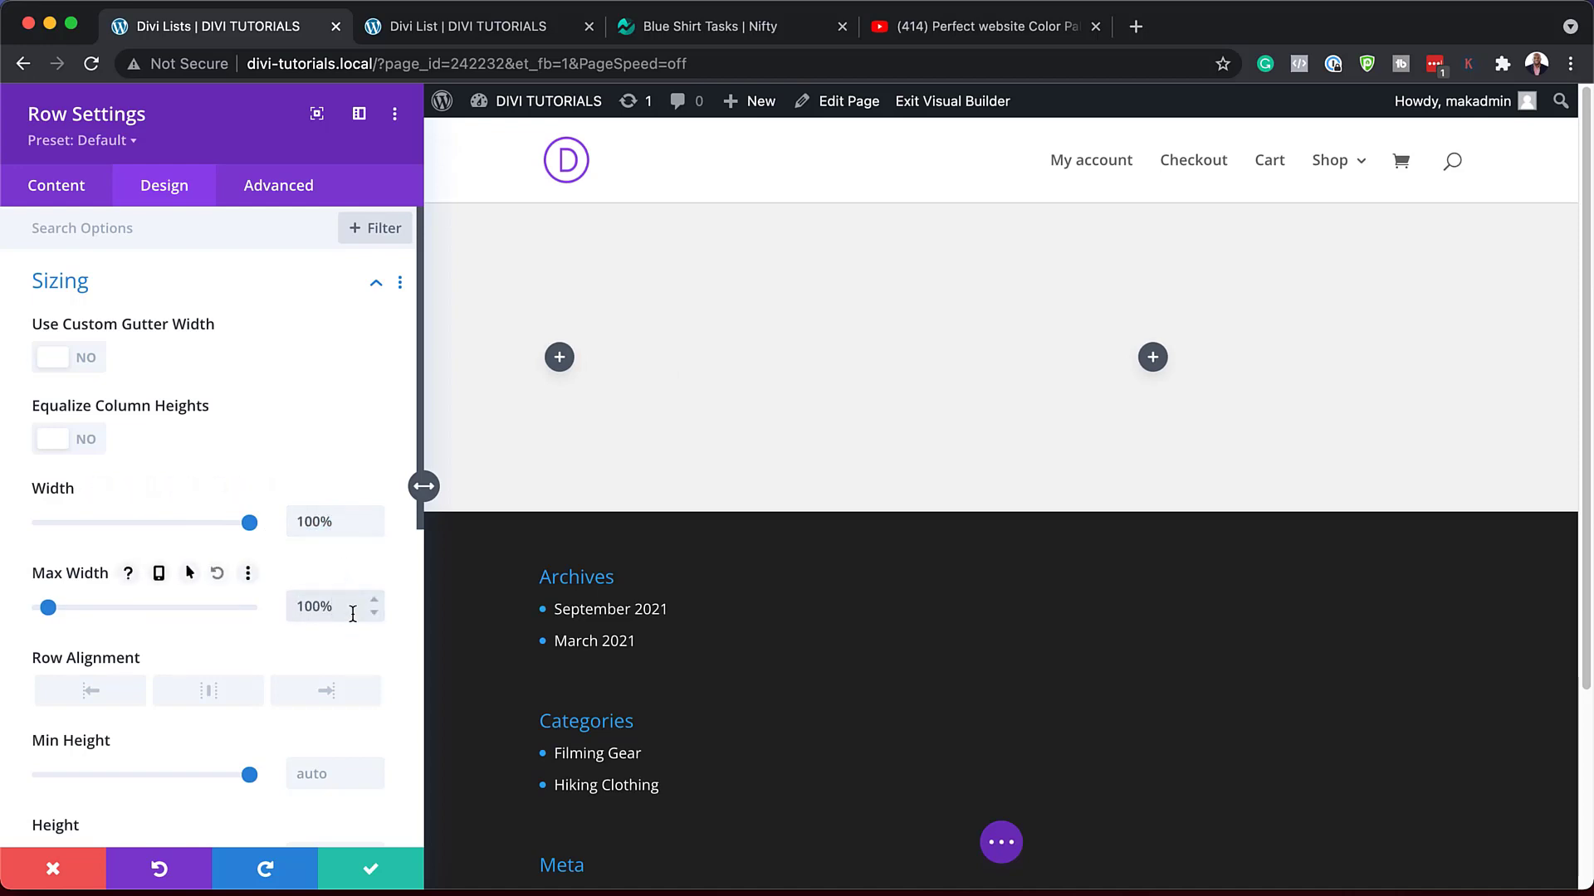
Step: Give the row's first column a background color of #f2f2f2
{"action": "left_click", "coordinate": [59, 188]}
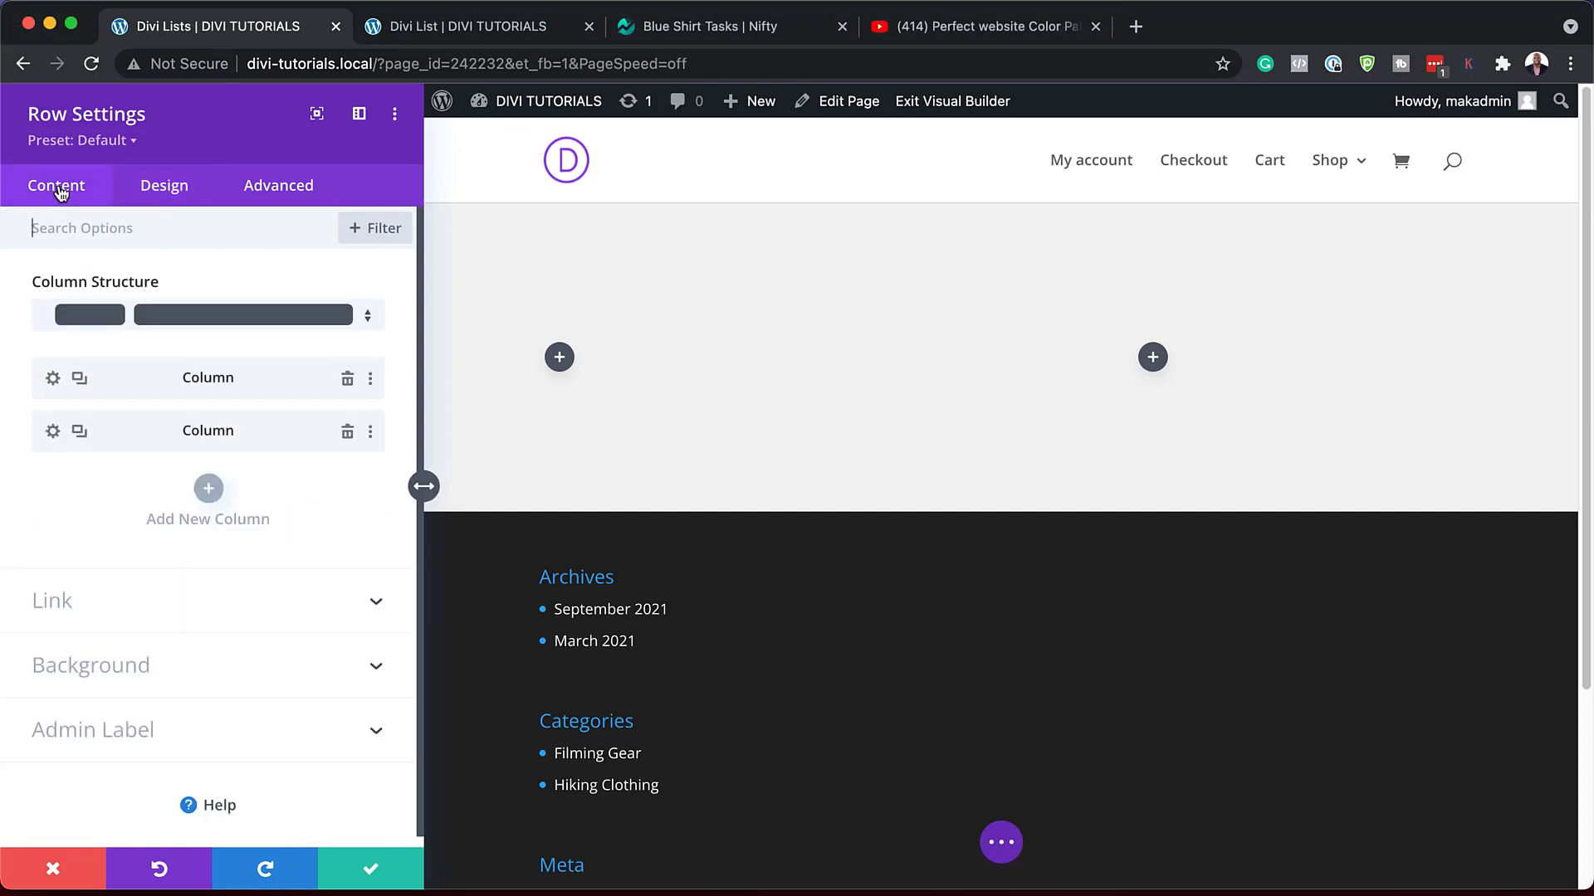
{"action": "left_click", "coordinate": [53, 384]}
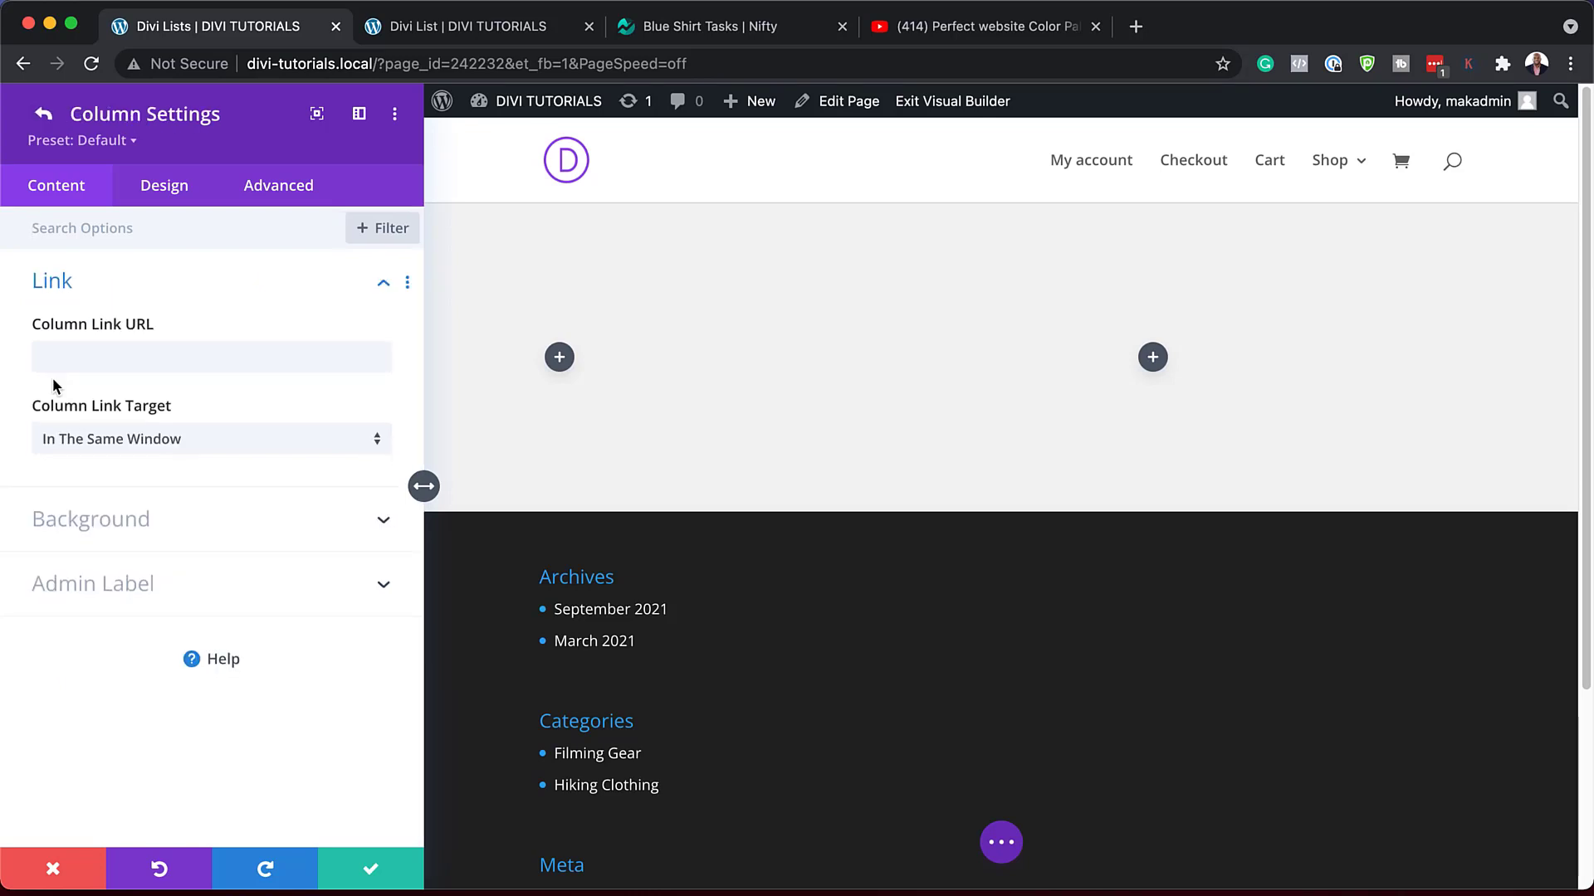
{"action": "left_click", "coordinate": [86, 522]}
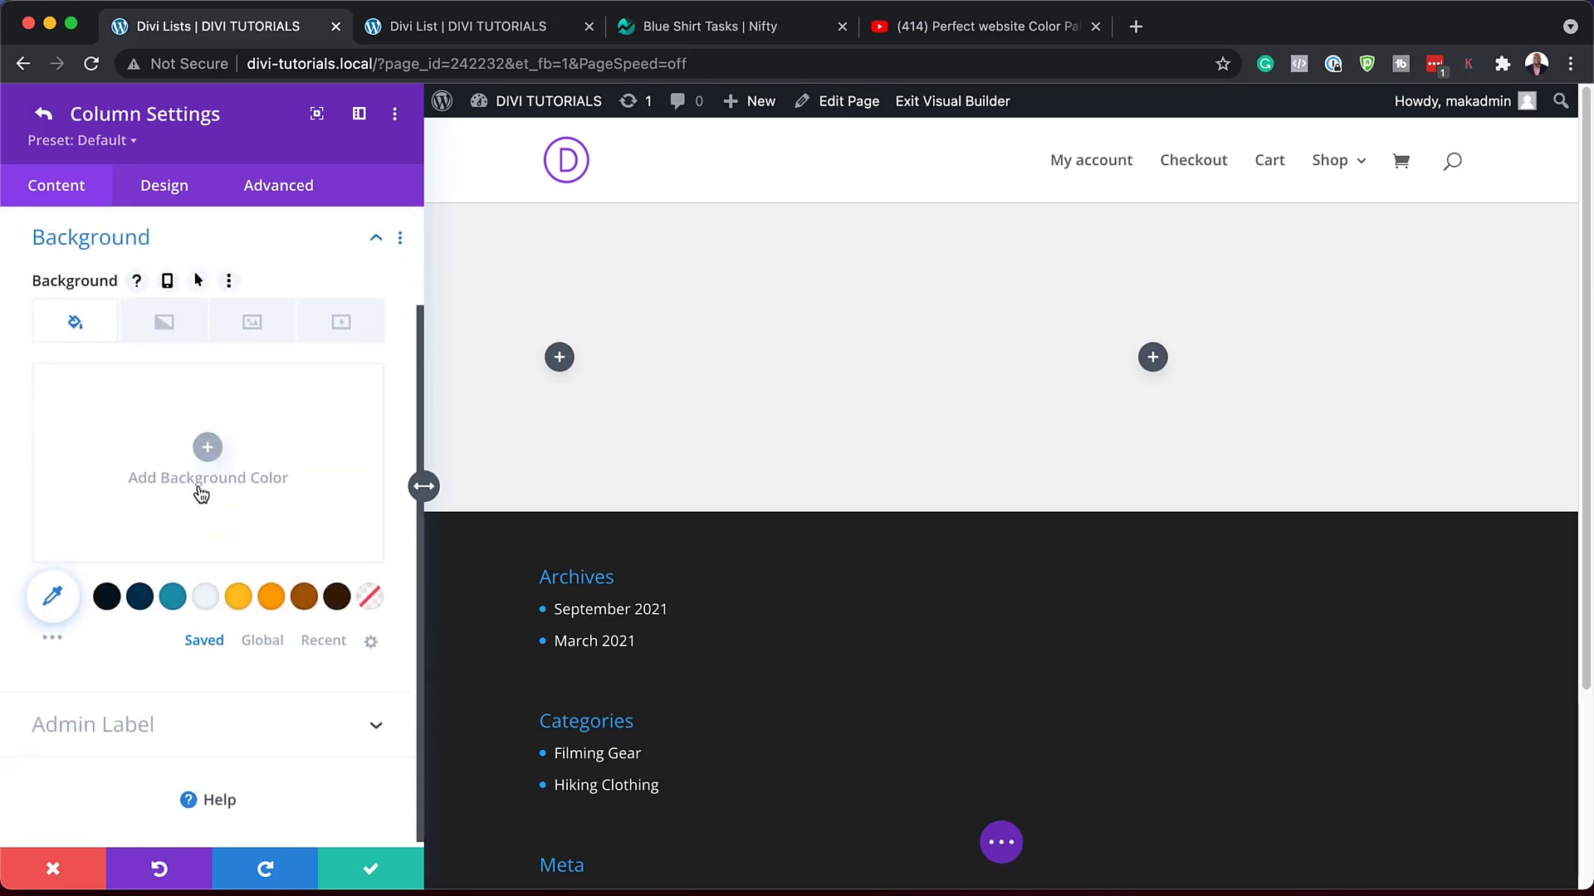
{"action": "left_click", "coordinate": [210, 449]}
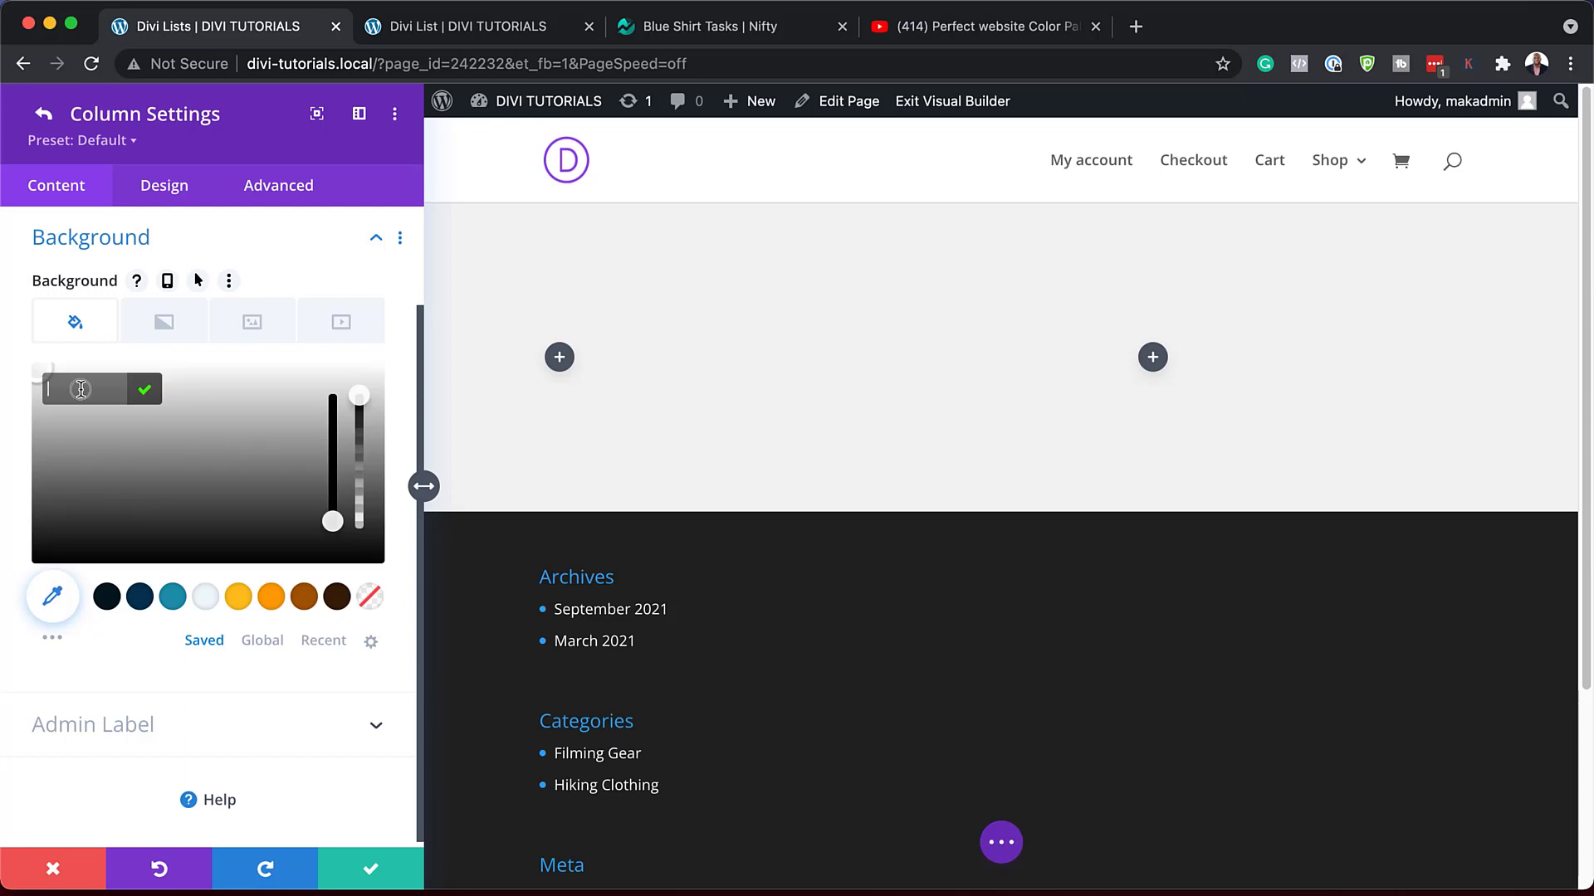
{"action": "type", "text": "#f2f2f2"}
{"action": "key", "text": "Return"}
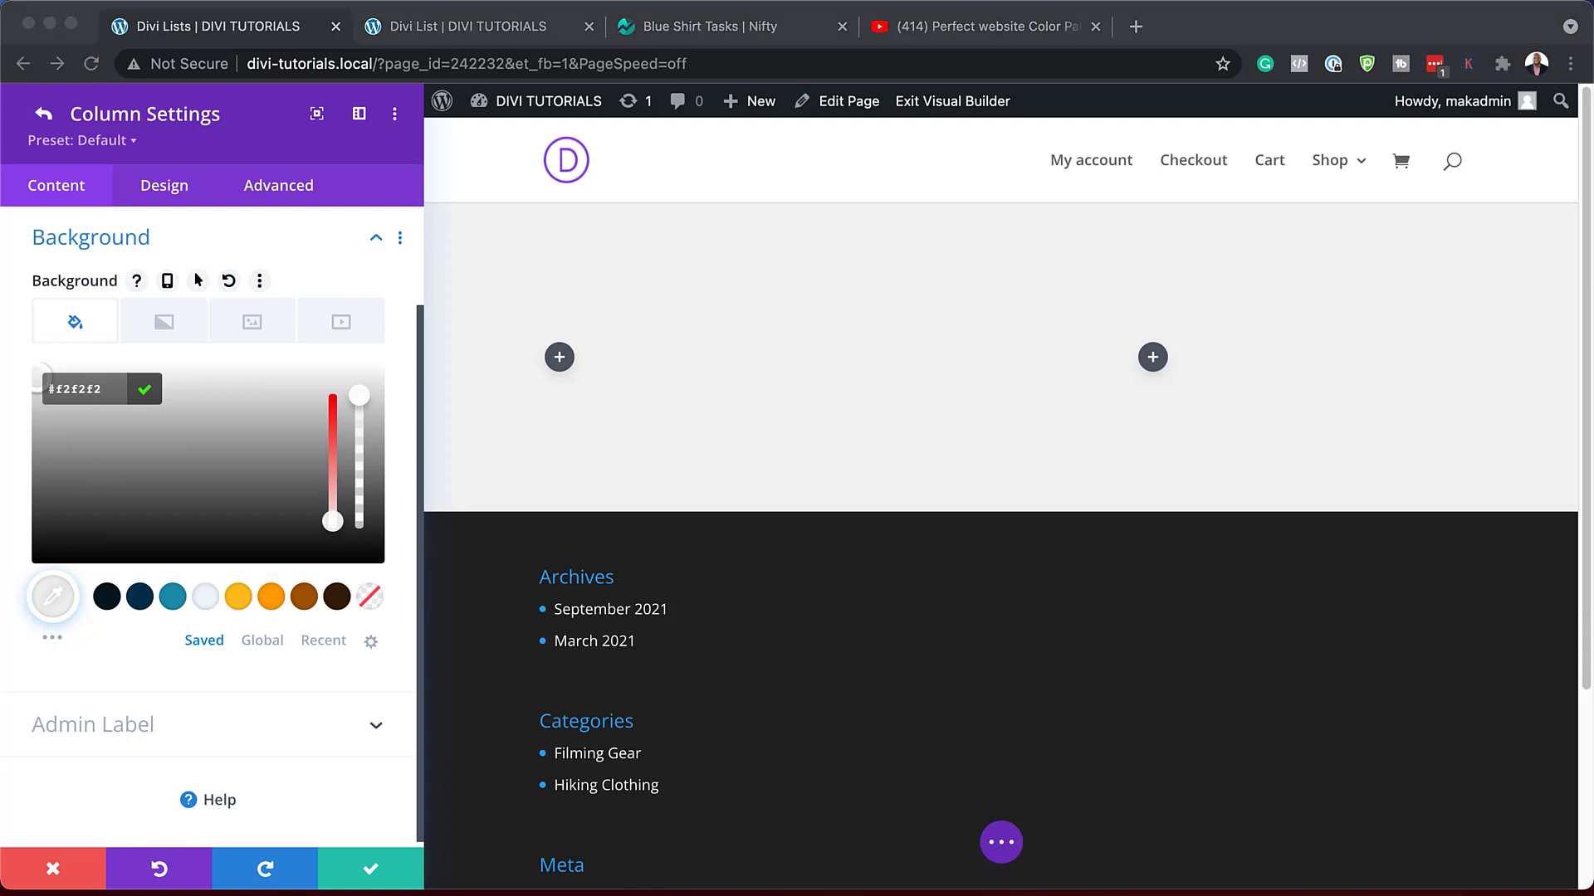
Step: Set the first column's padding to 20px for top and bottom and 3% for left and right
{"action": "left_click", "coordinate": [170, 193]}
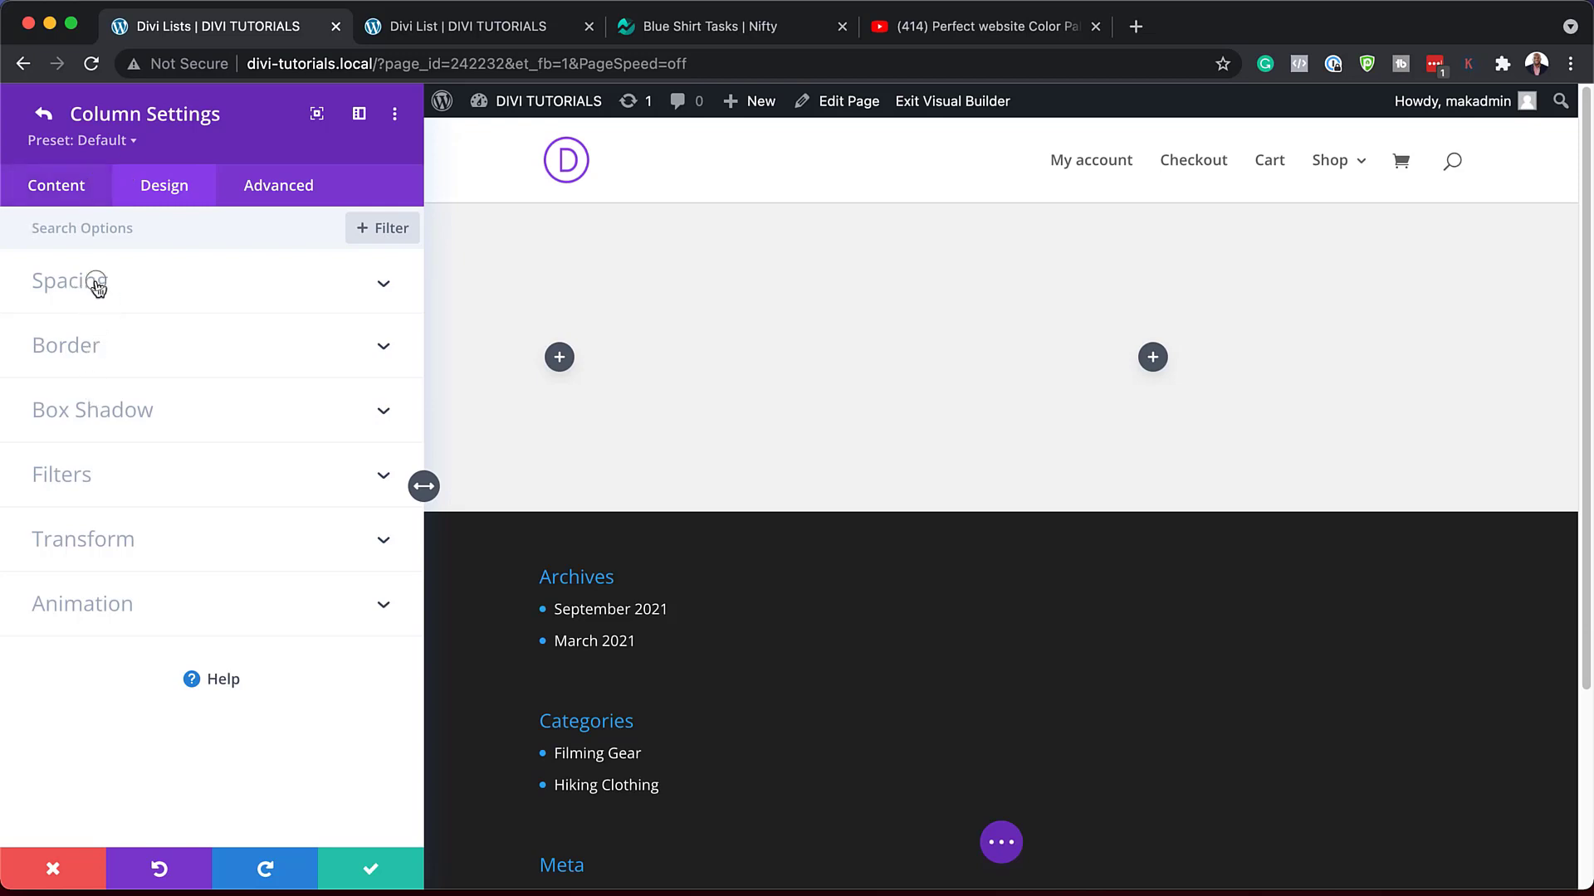
{"action": "left_click", "coordinate": [97, 286]}
{"action": "left_click", "coordinate": [44, 360]}
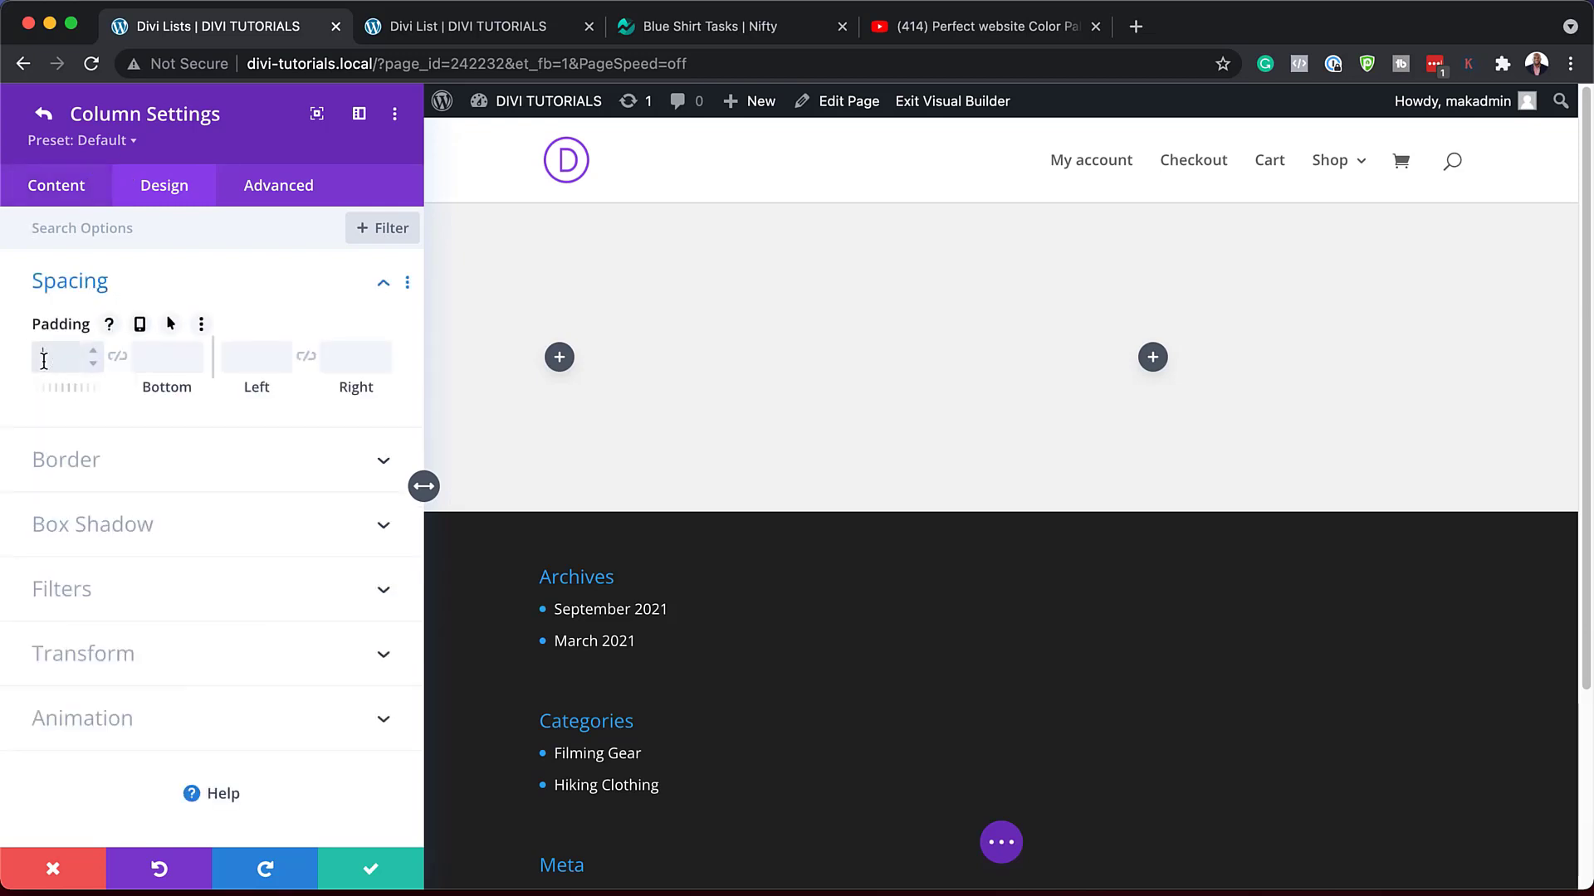
{"action": "type", "text": "20px"}
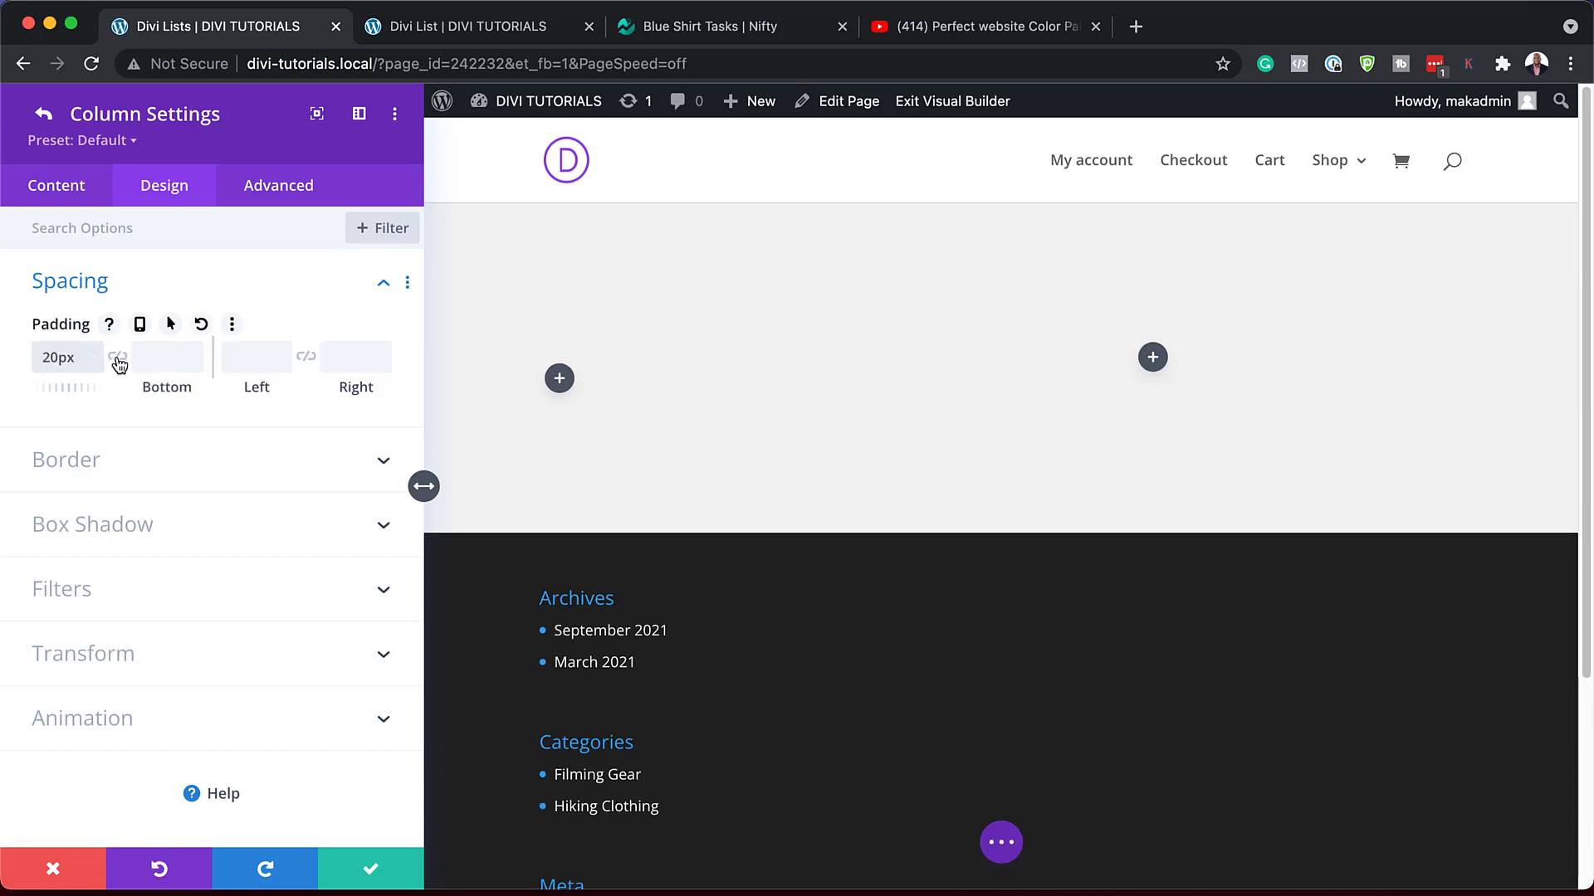
{"action": "left_click", "coordinate": [118, 359]}
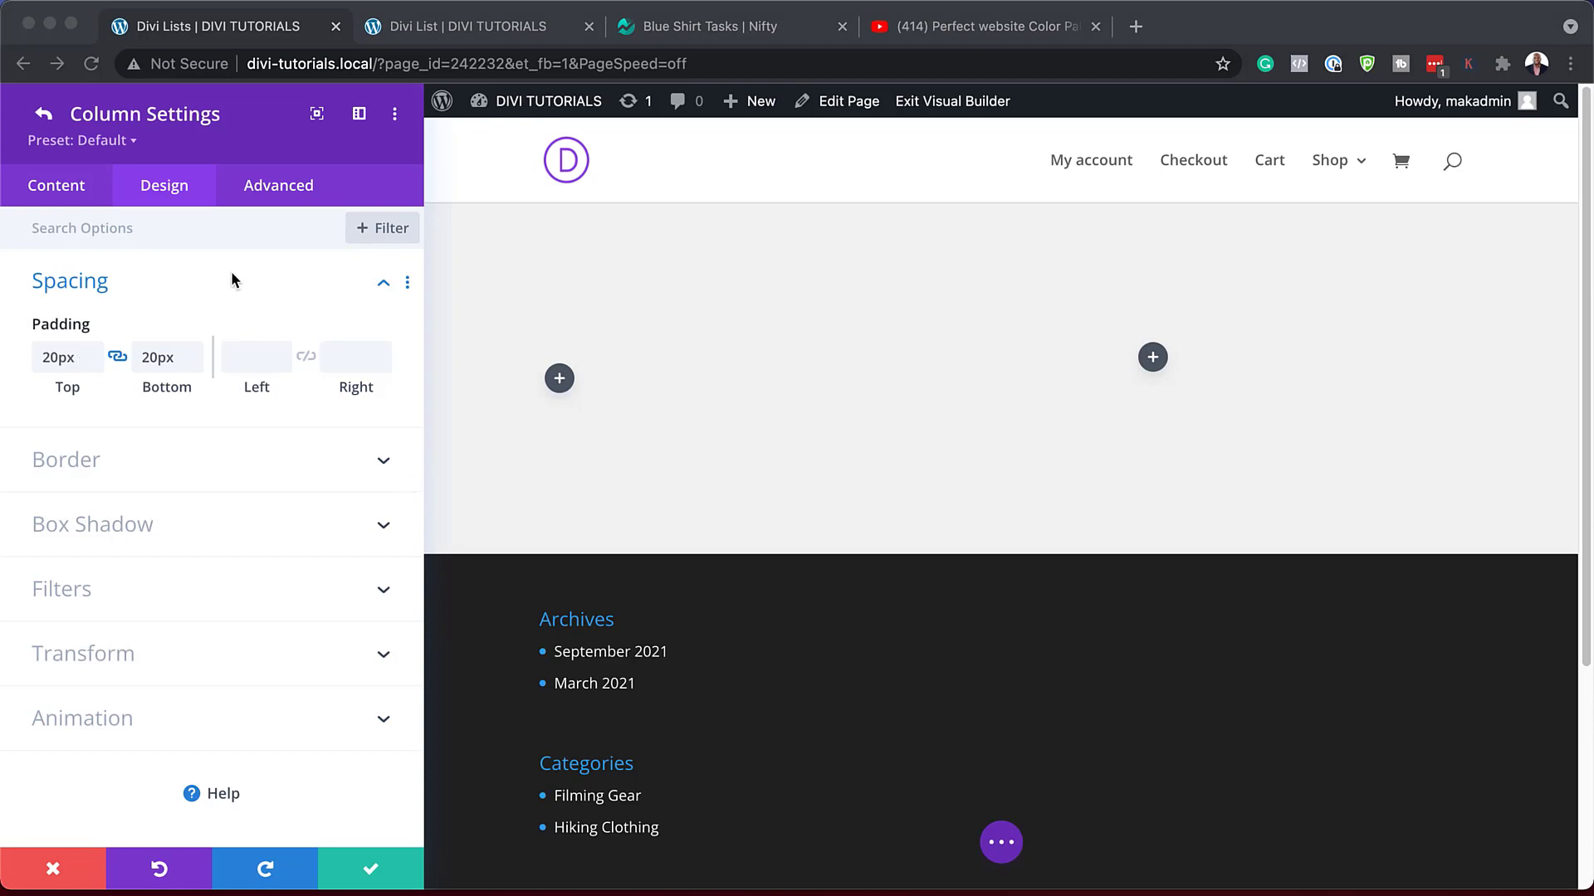
{"action": "left_click", "coordinate": [258, 357]}
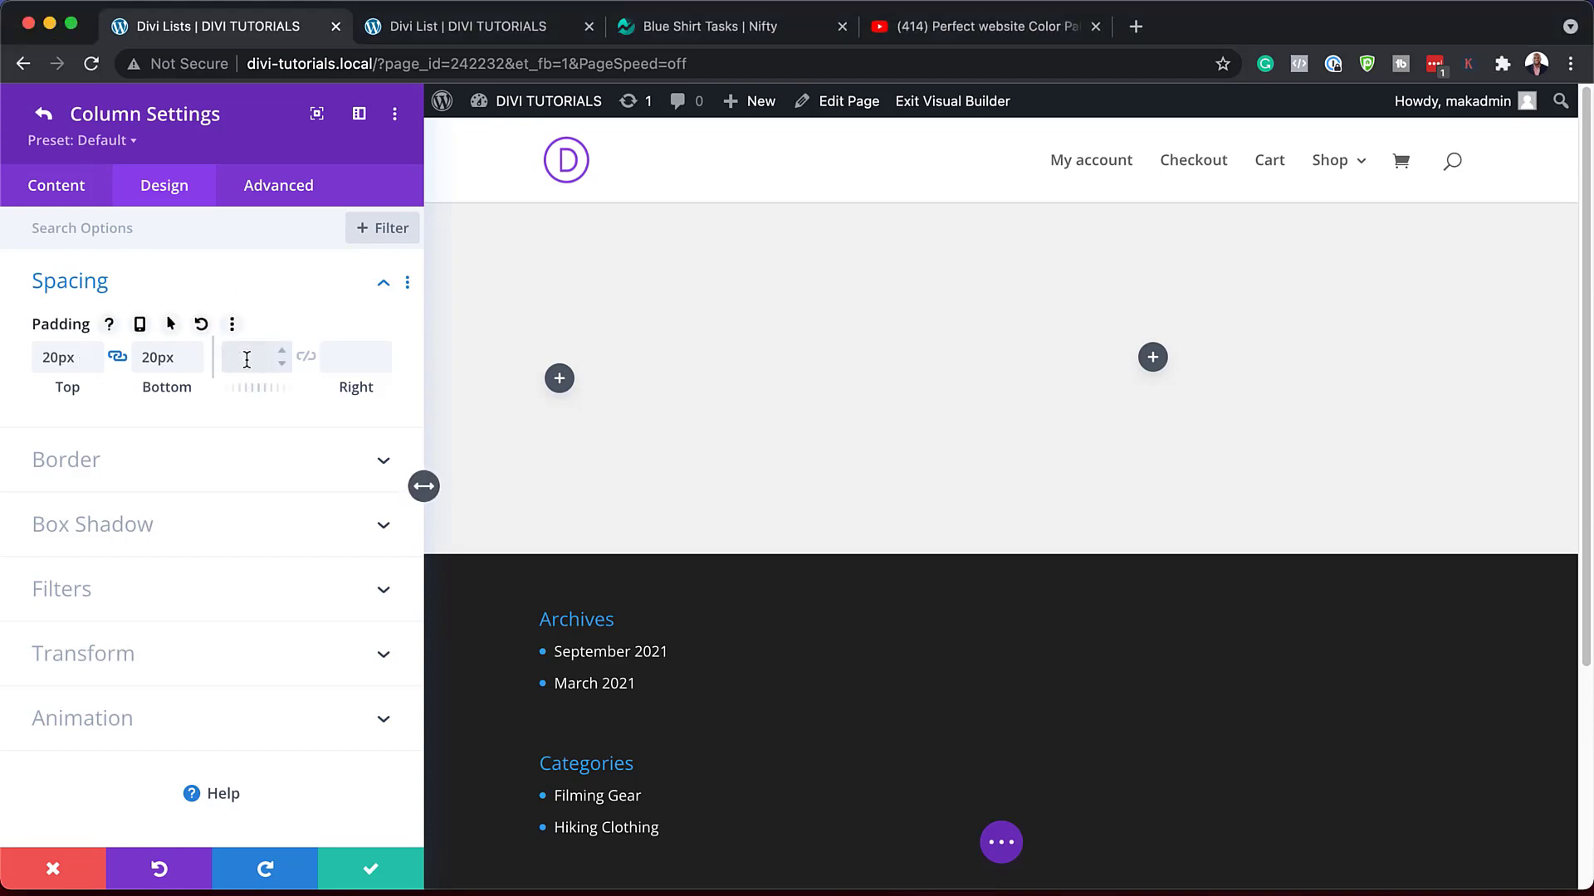
{"action": "type", "text": "3%"}
{"action": "left_click", "coordinate": [306, 357]}
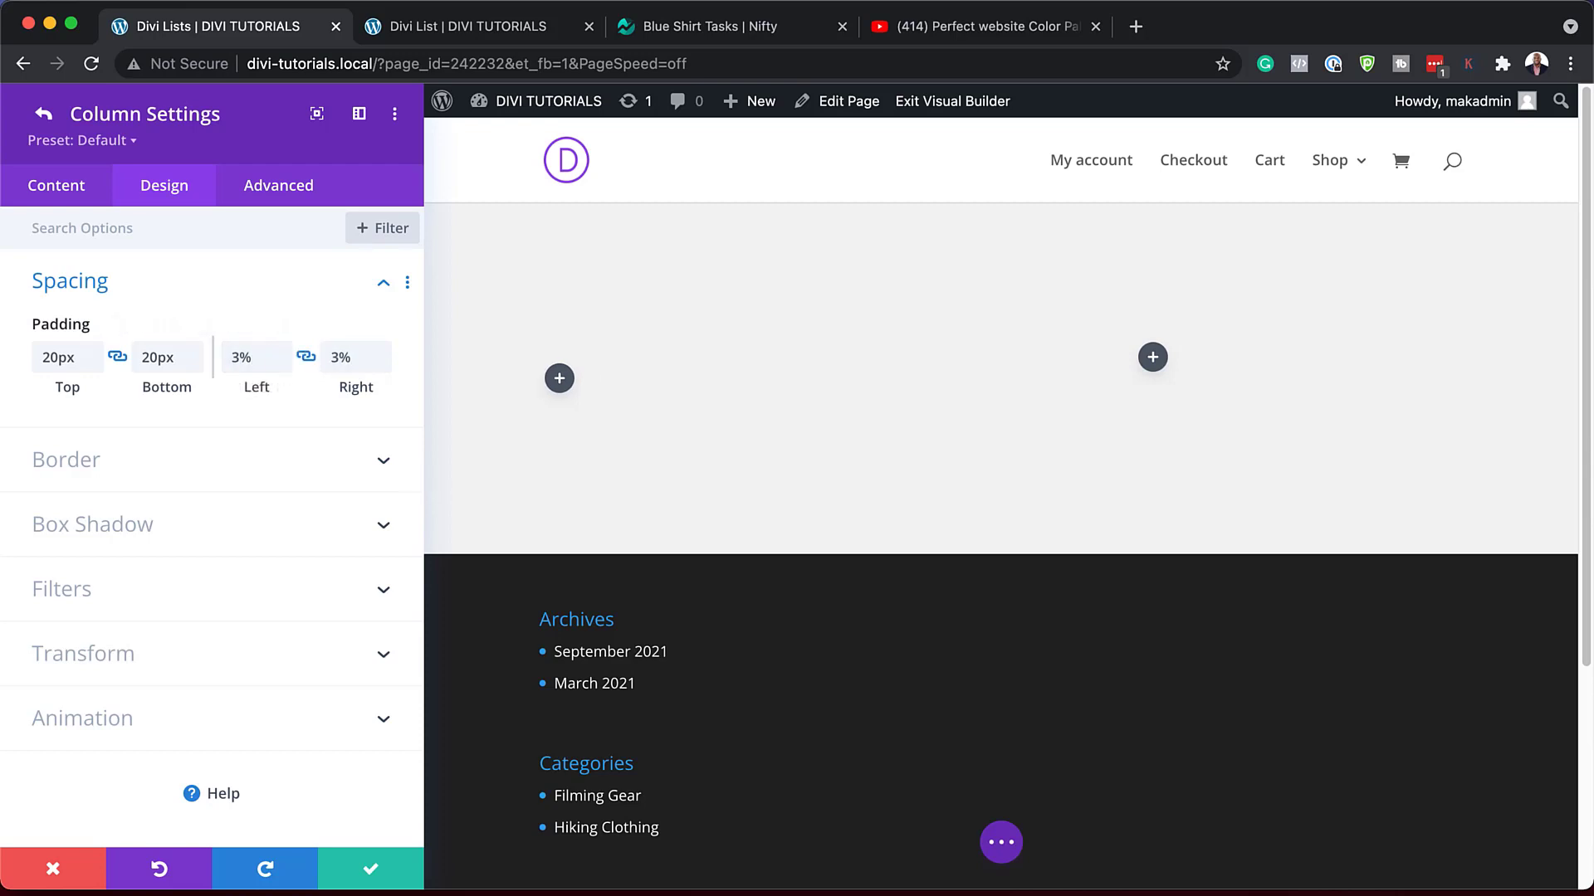
Step: Set the first column's Z Index to 12 and save the column and row settings
{"action": "left_click", "coordinate": [275, 186]}
{"action": "left_click", "coordinate": [259, 235]}
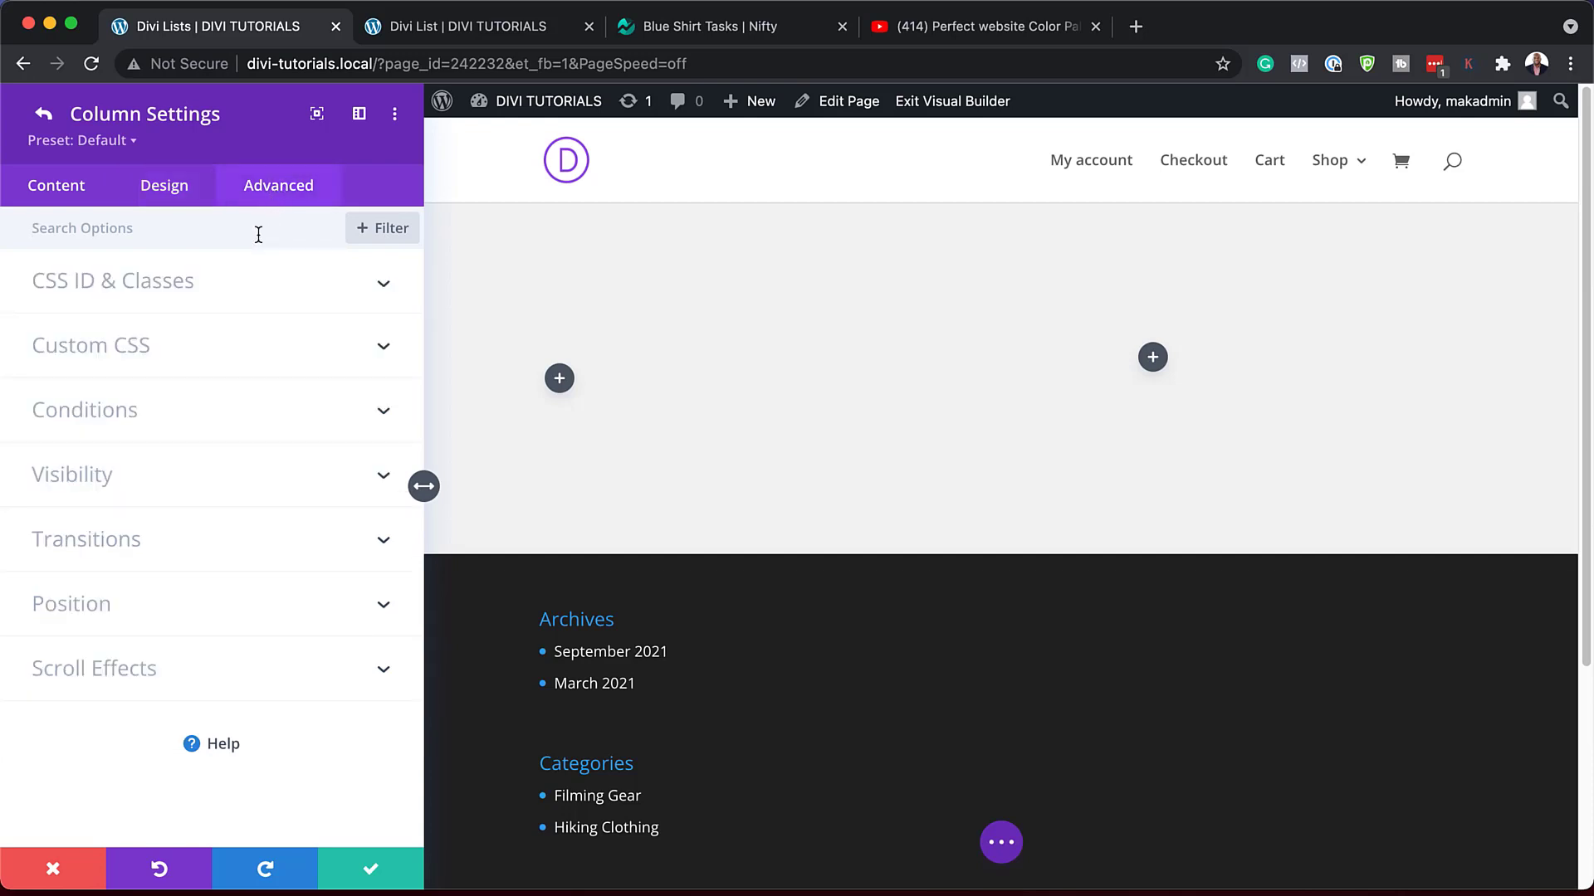
{"action": "left_click", "coordinate": [114, 610]}
{"action": "scroll", "coordinate": [220, 697], "scroll_direction": "down", "scroll_amount": 1}
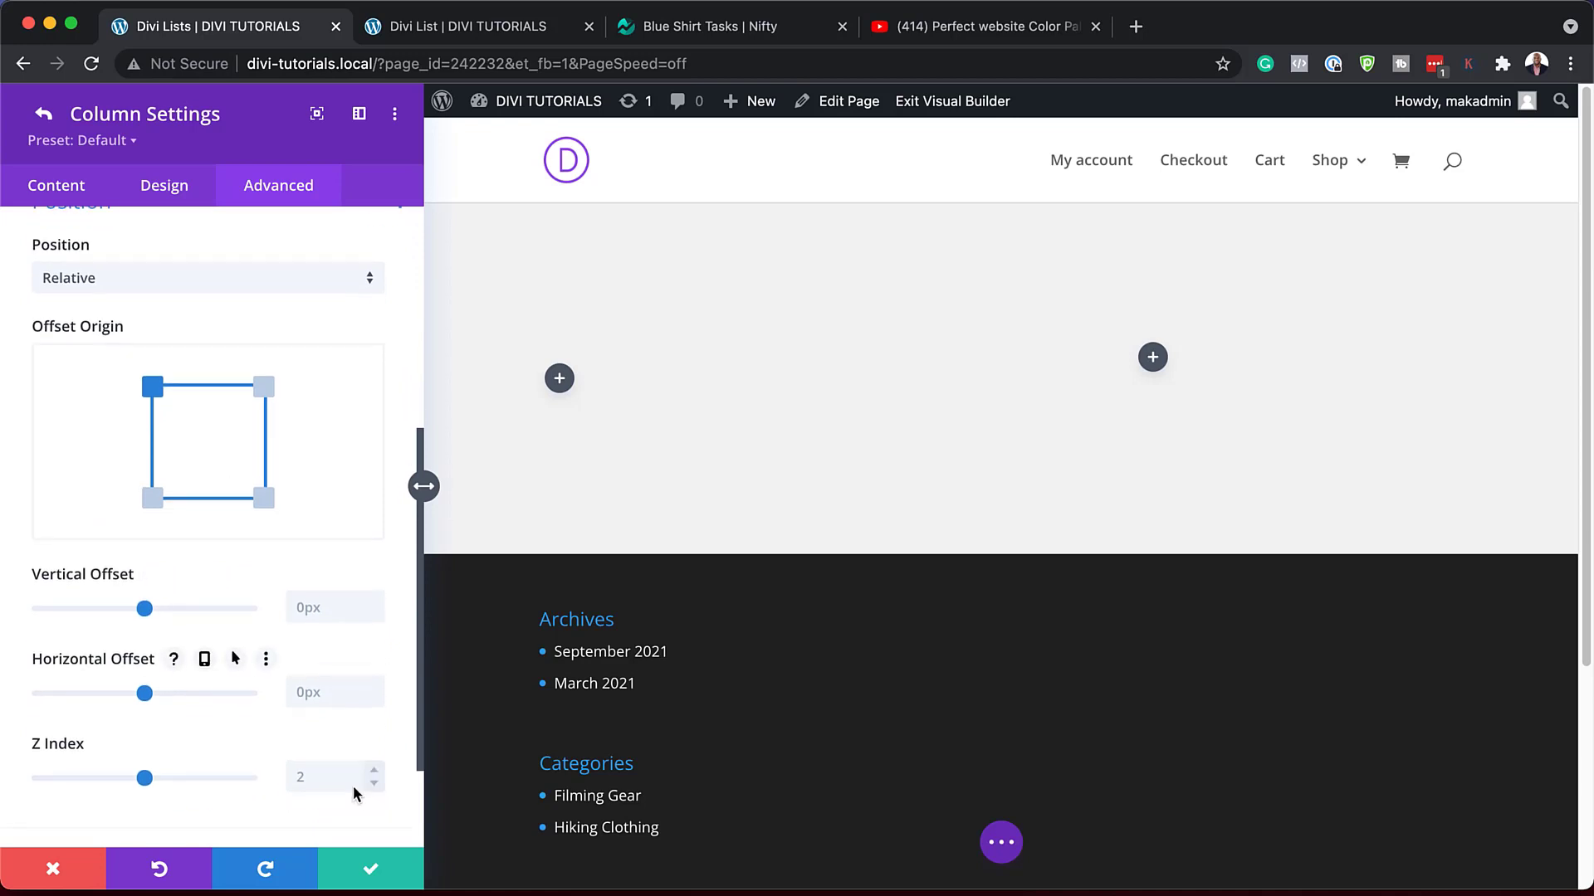
{"action": "left_click", "coordinate": [321, 776]}
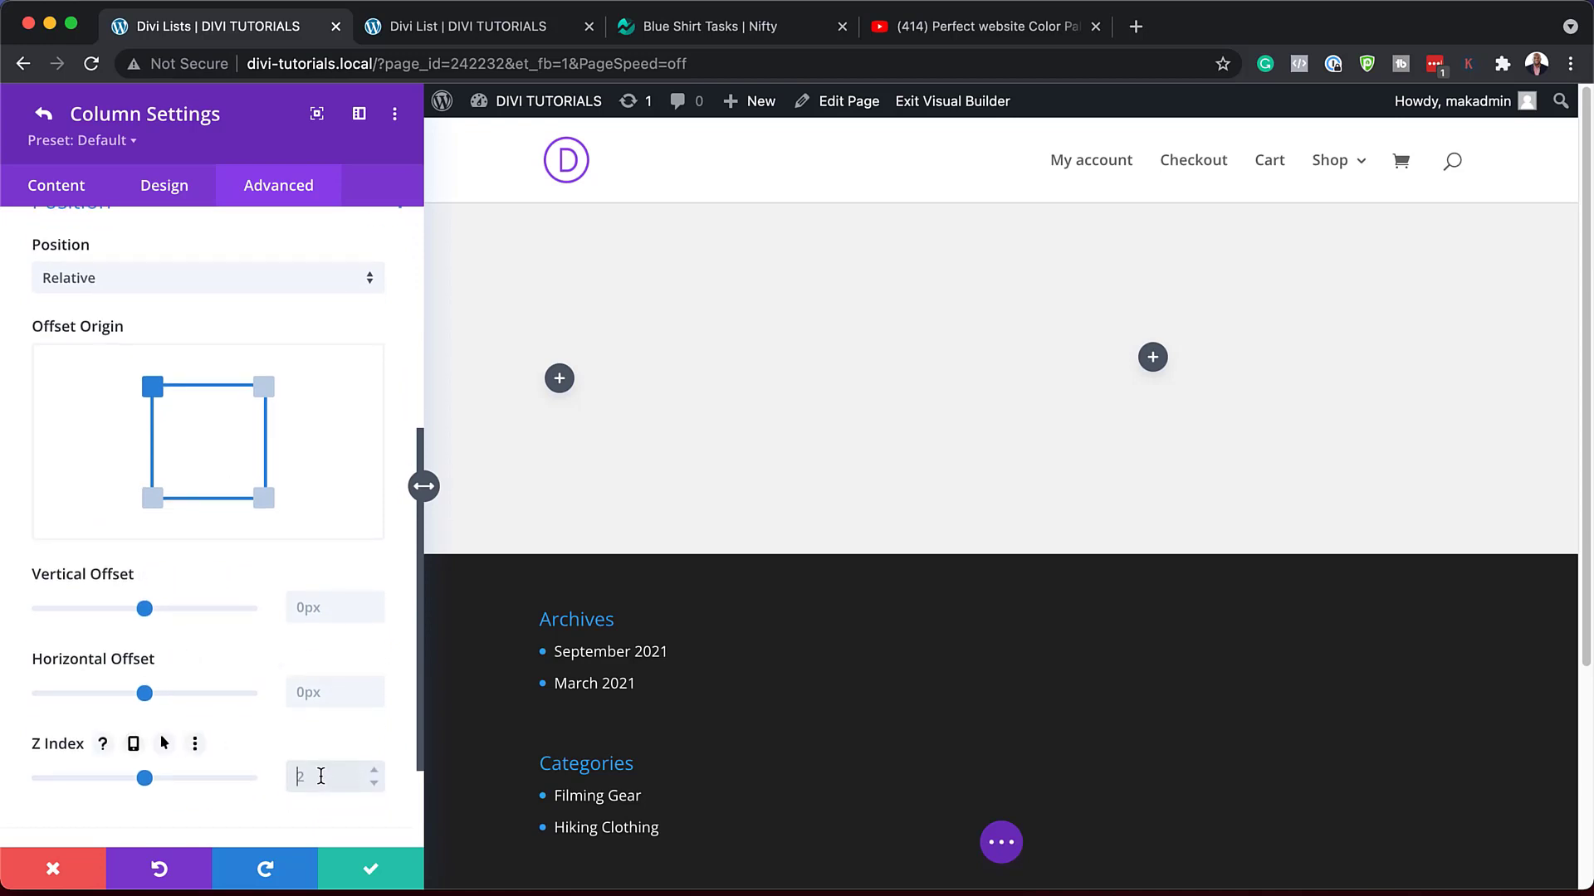
{"action": "type", "text": "12"}
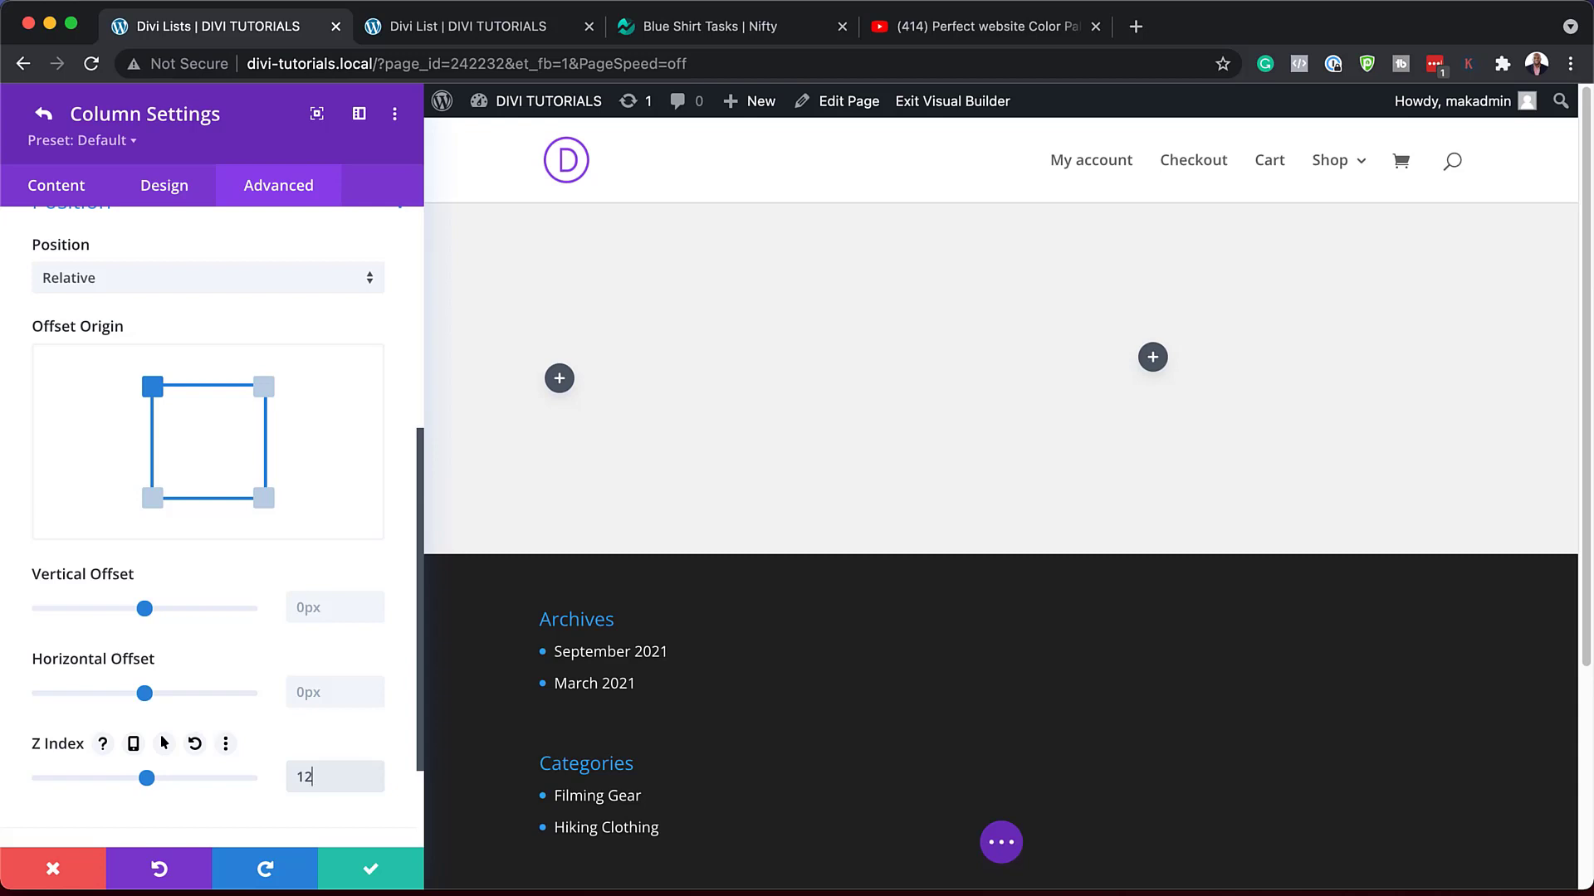
{"action": "left_click", "coordinate": [379, 880]}
{"action": "left_click", "coordinate": [371, 874]}
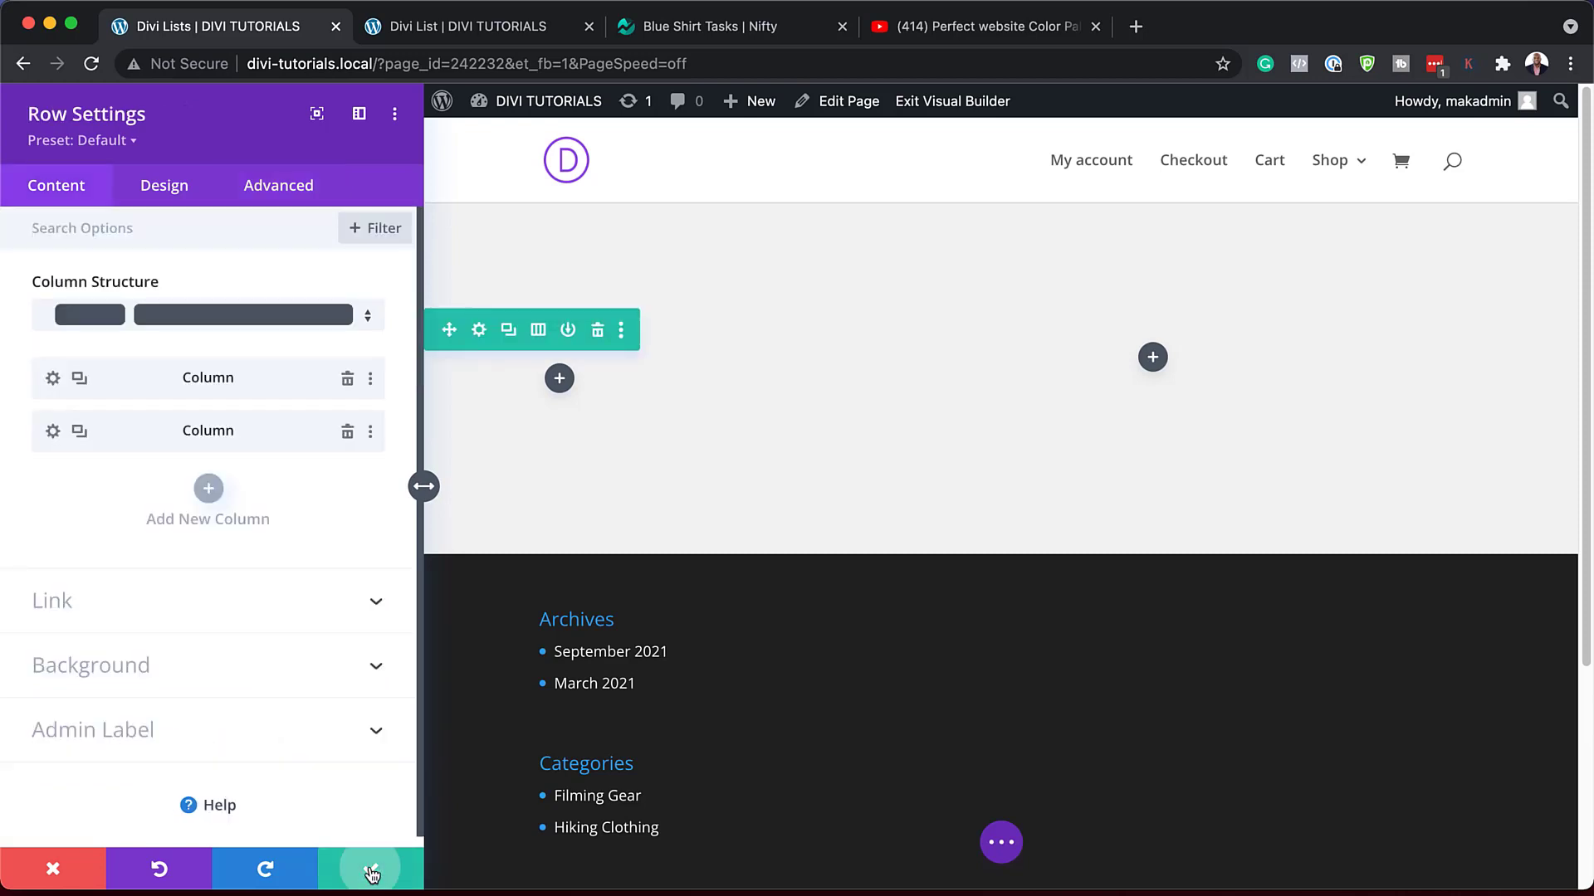
Step: Insert a Text module into the row's narrow first column
{"action": "left_click", "coordinate": [179, 384]}
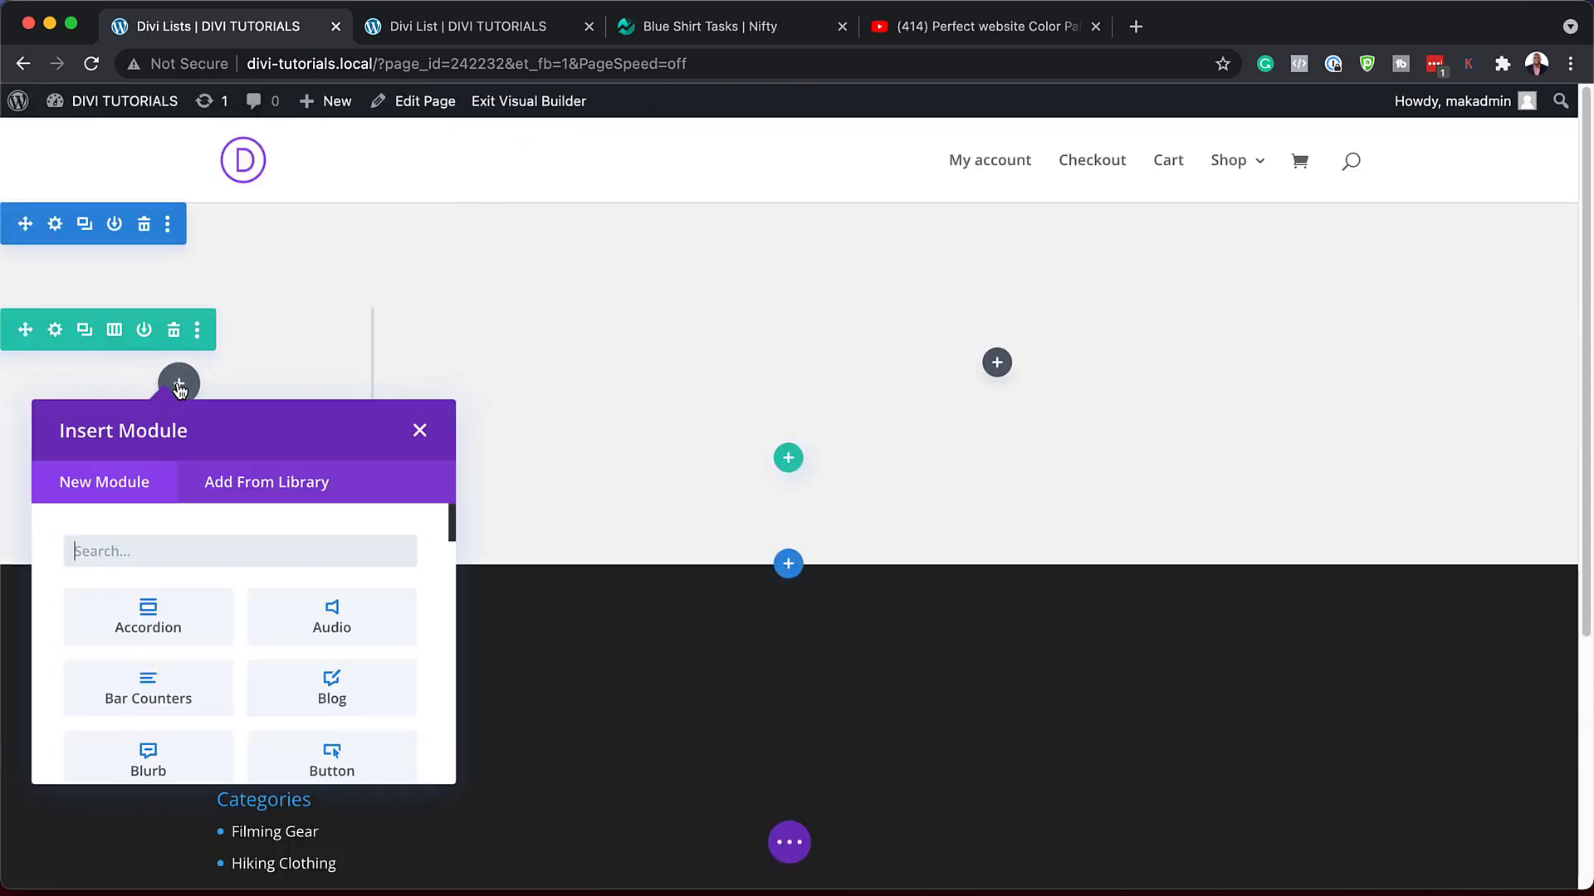
{"action": "type", "text": "text"}
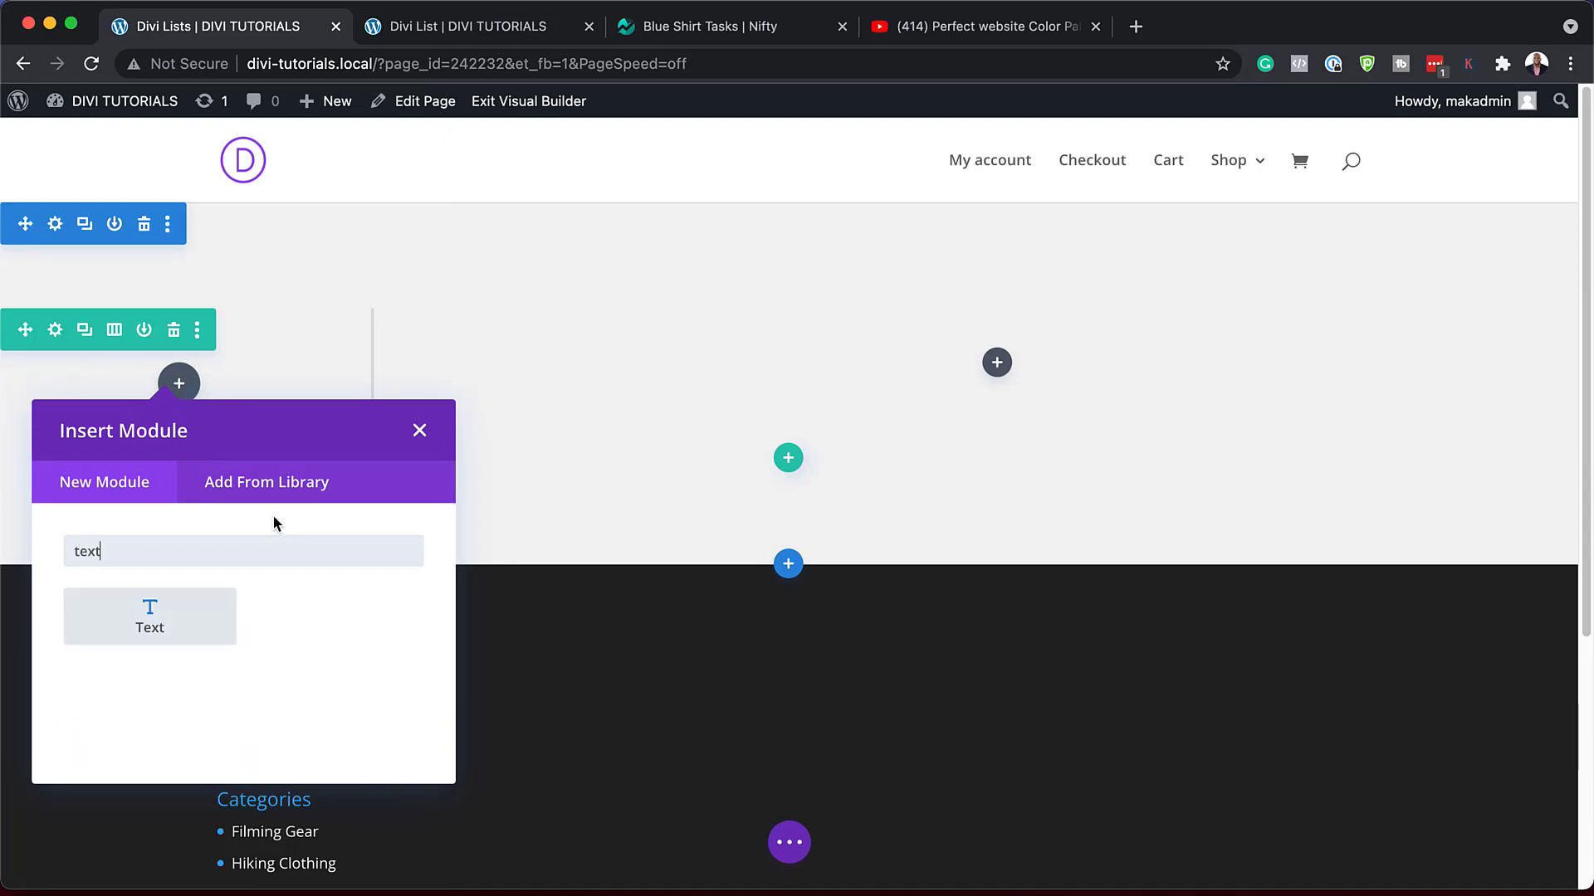
{"action": "left_click", "coordinate": [172, 634]}
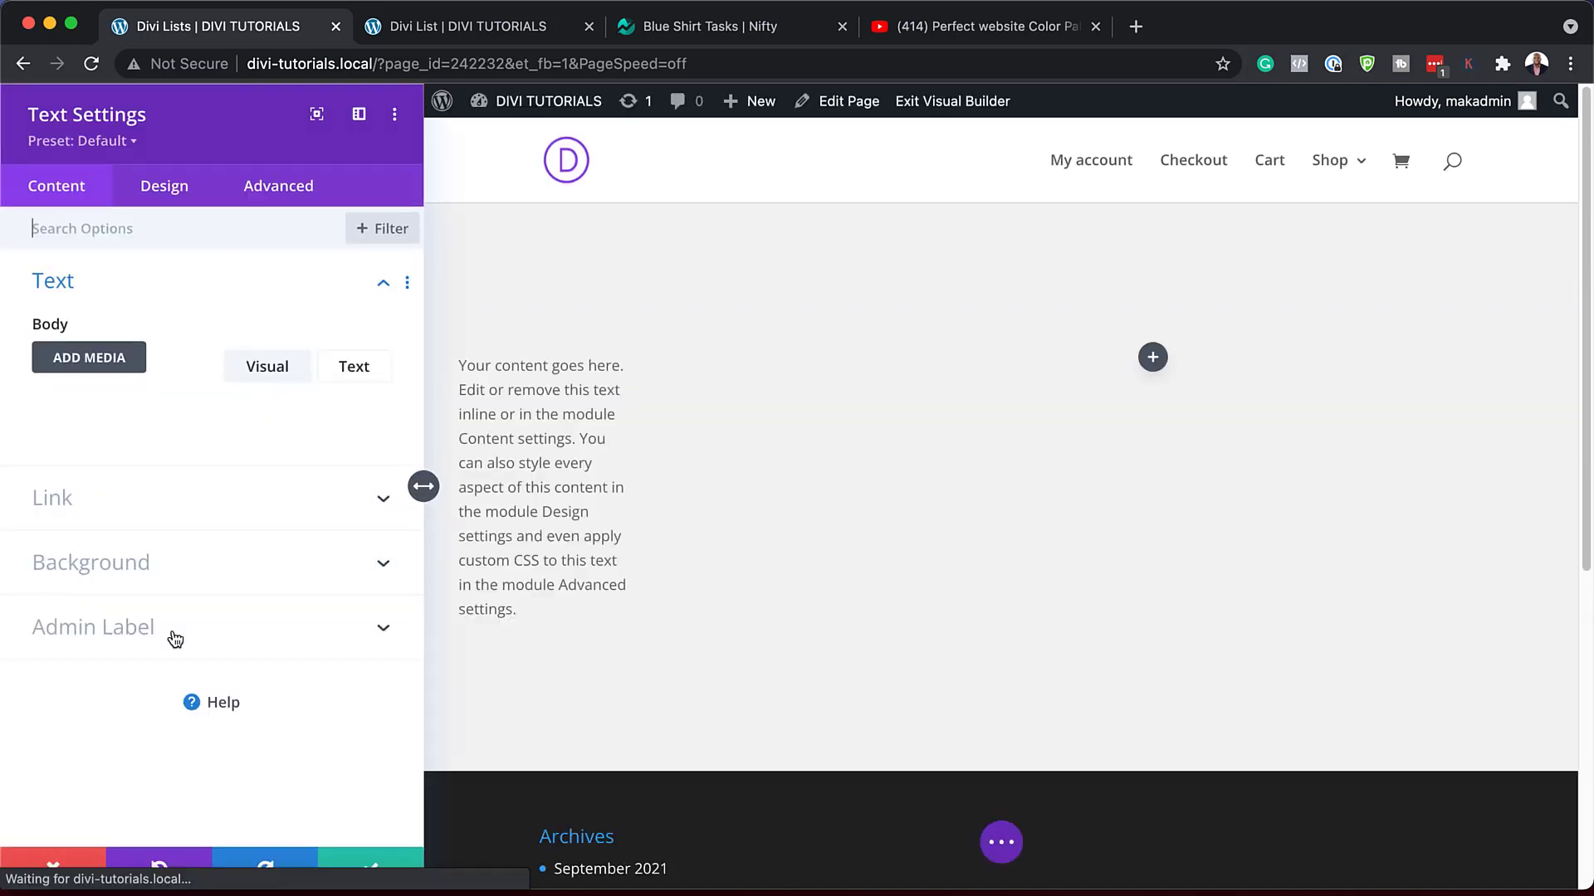
Step: Replace the Text module's placeholder body with 01 and set its text font to Playfair Display
{"action": "left_click_drag", "start_coordinate": [282, 635], "coordinate": [17, 502]}
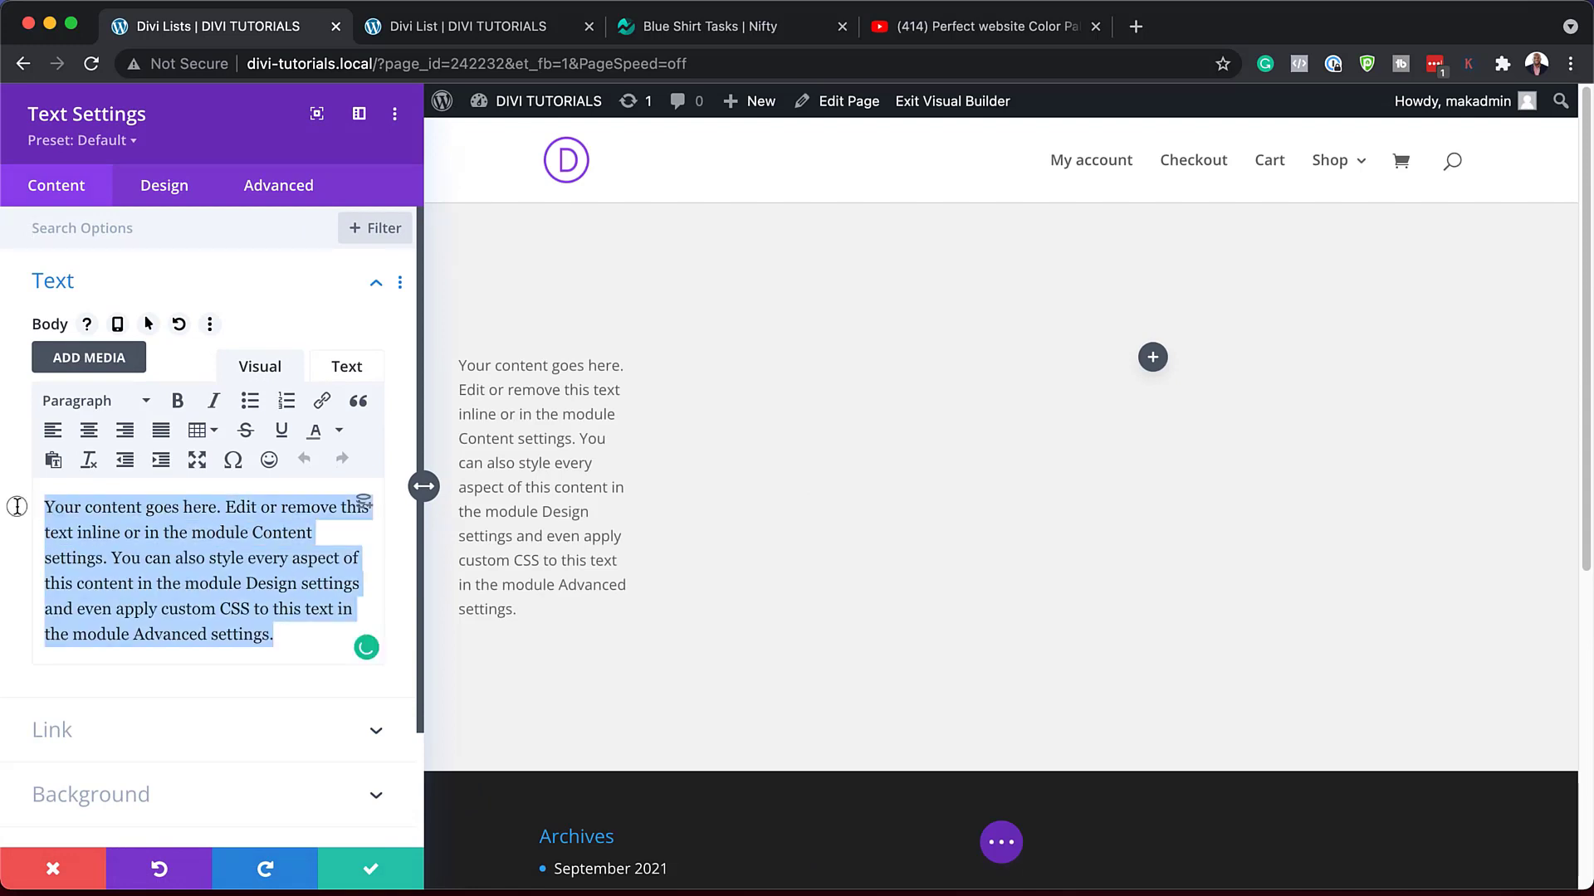
{"action": "type", "text": "01"}
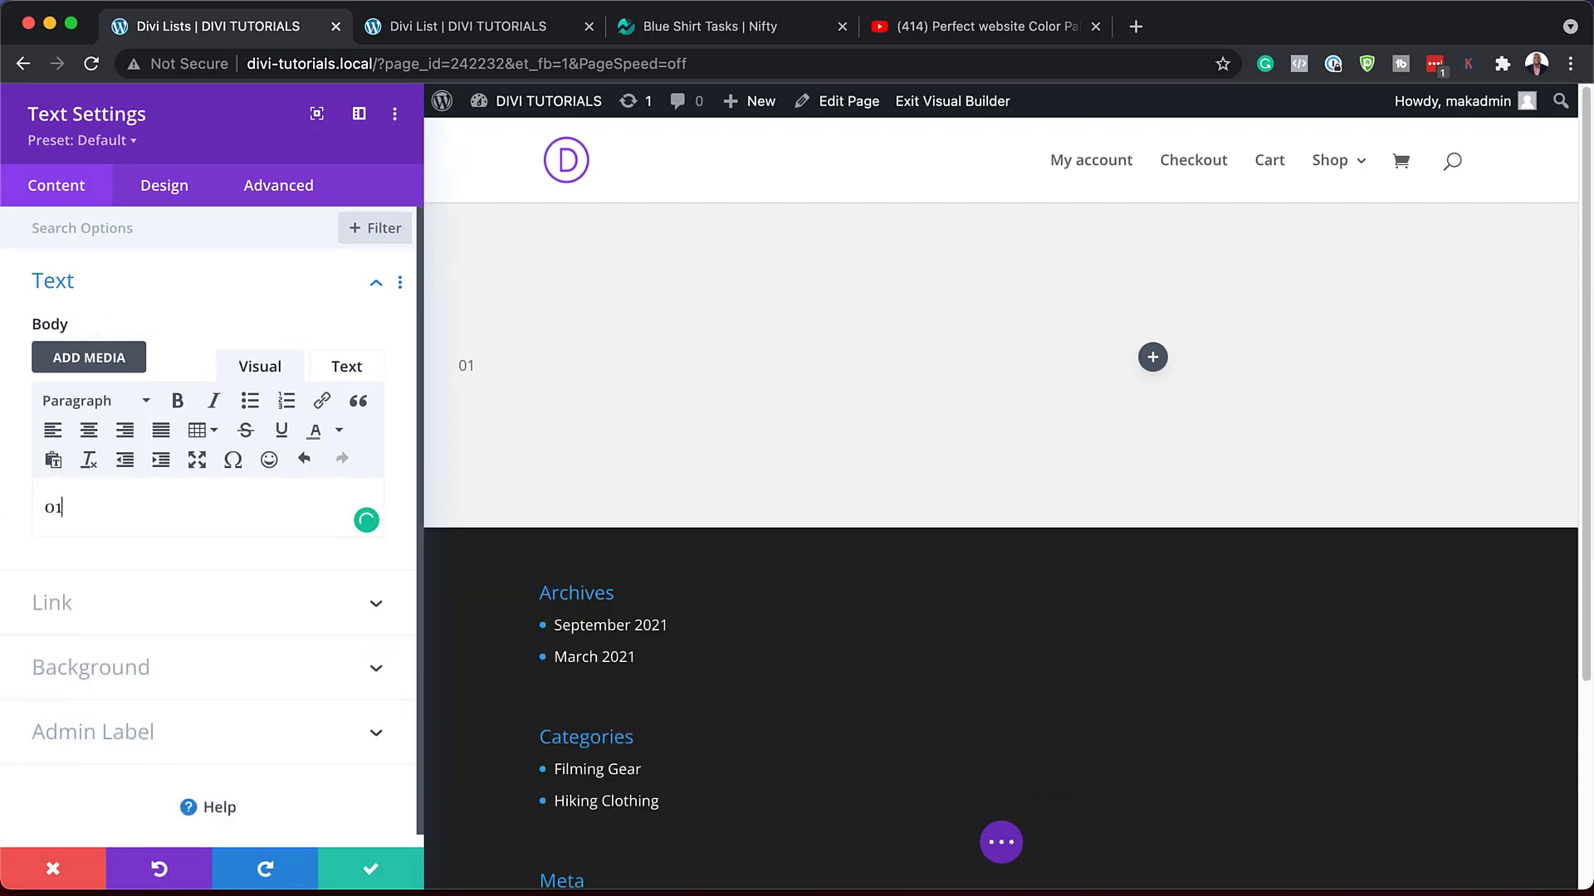
{"action": "left_click", "coordinate": [166, 189]}
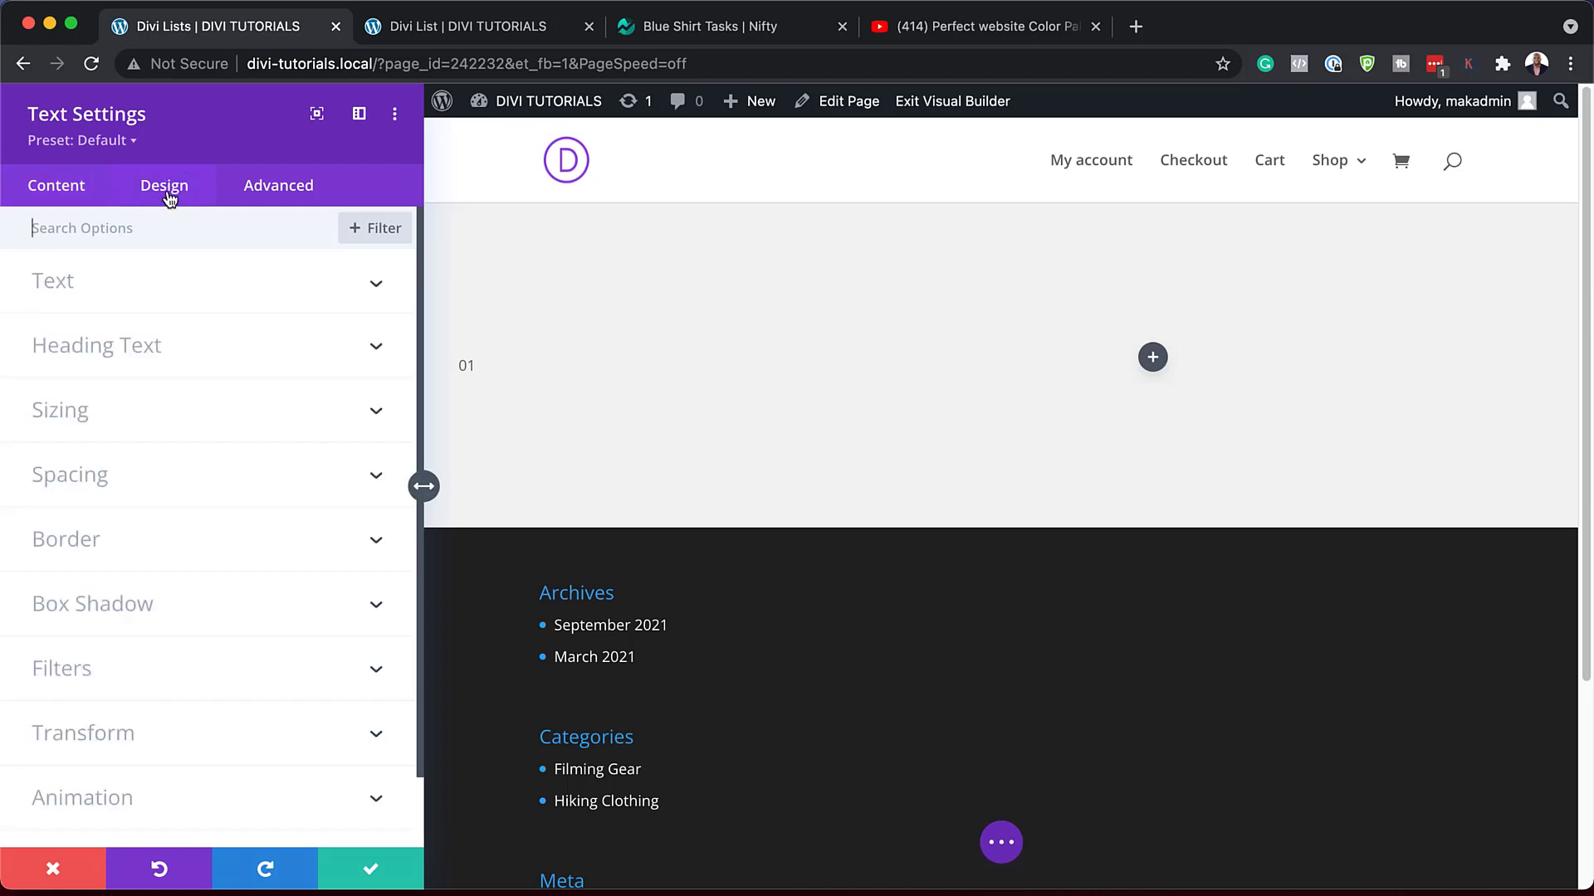
{"action": "left_click", "coordinate": [466, 365]}
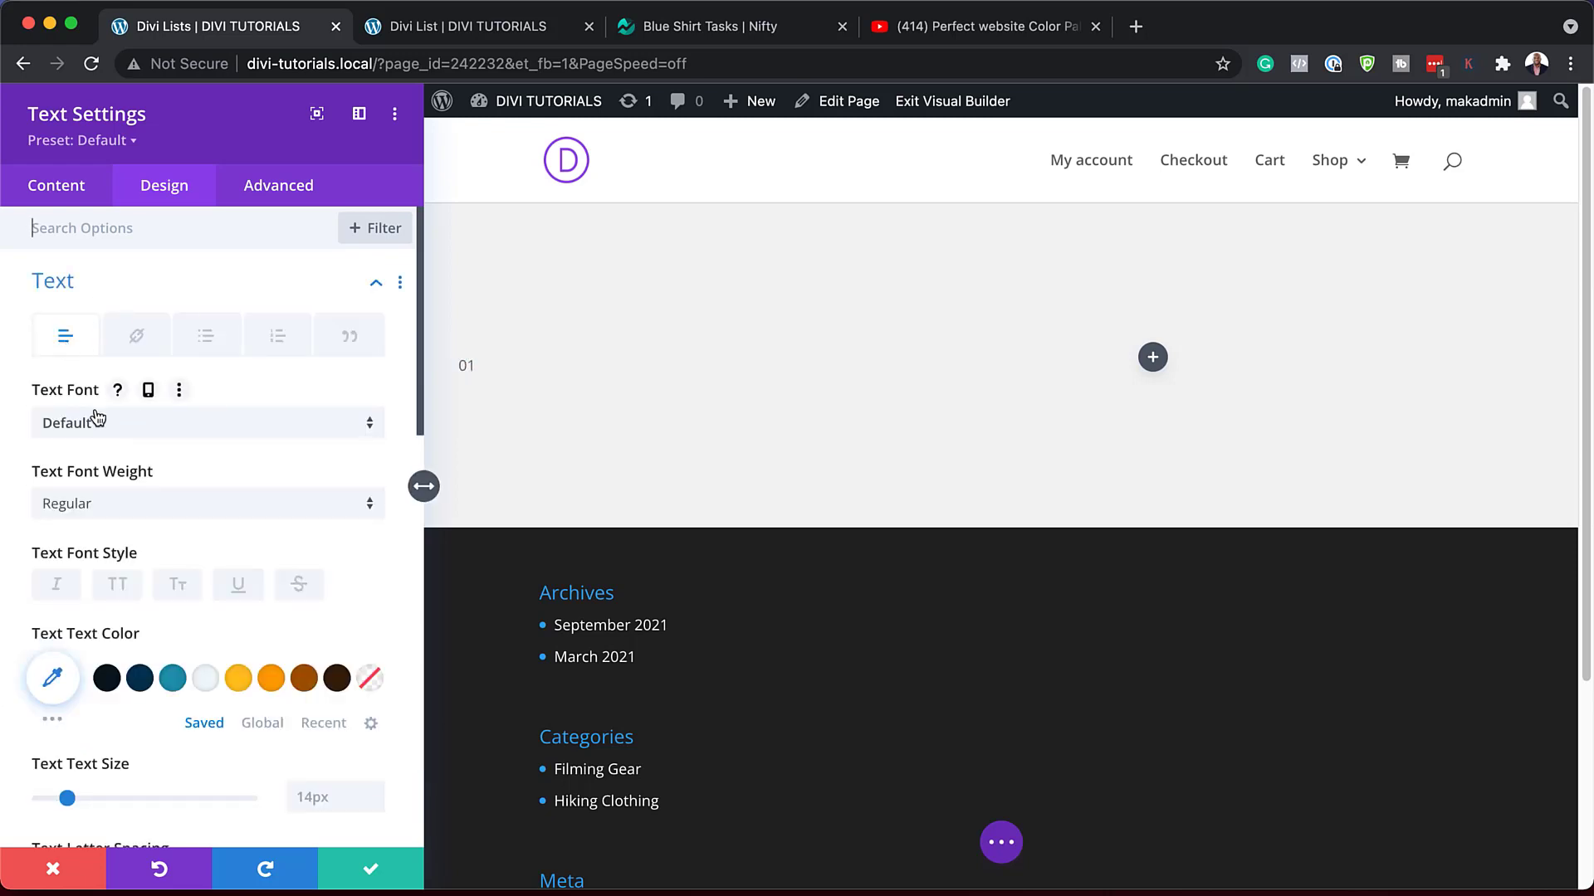
{"action": "left_click", "coordinate": [142, 426]}
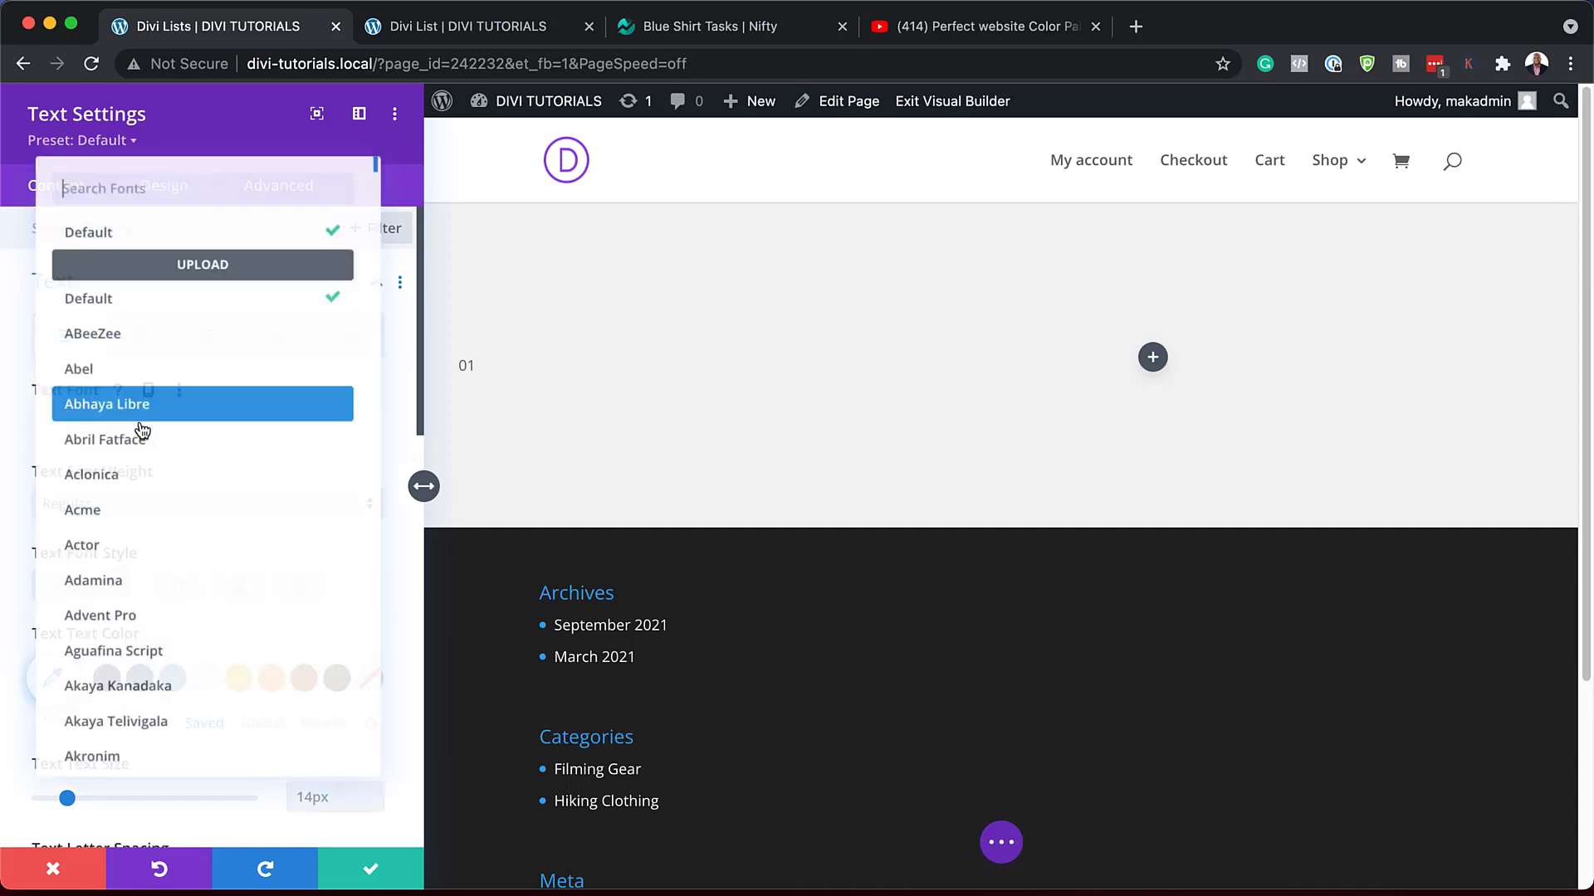
{"action": "type", "text": "pl"}
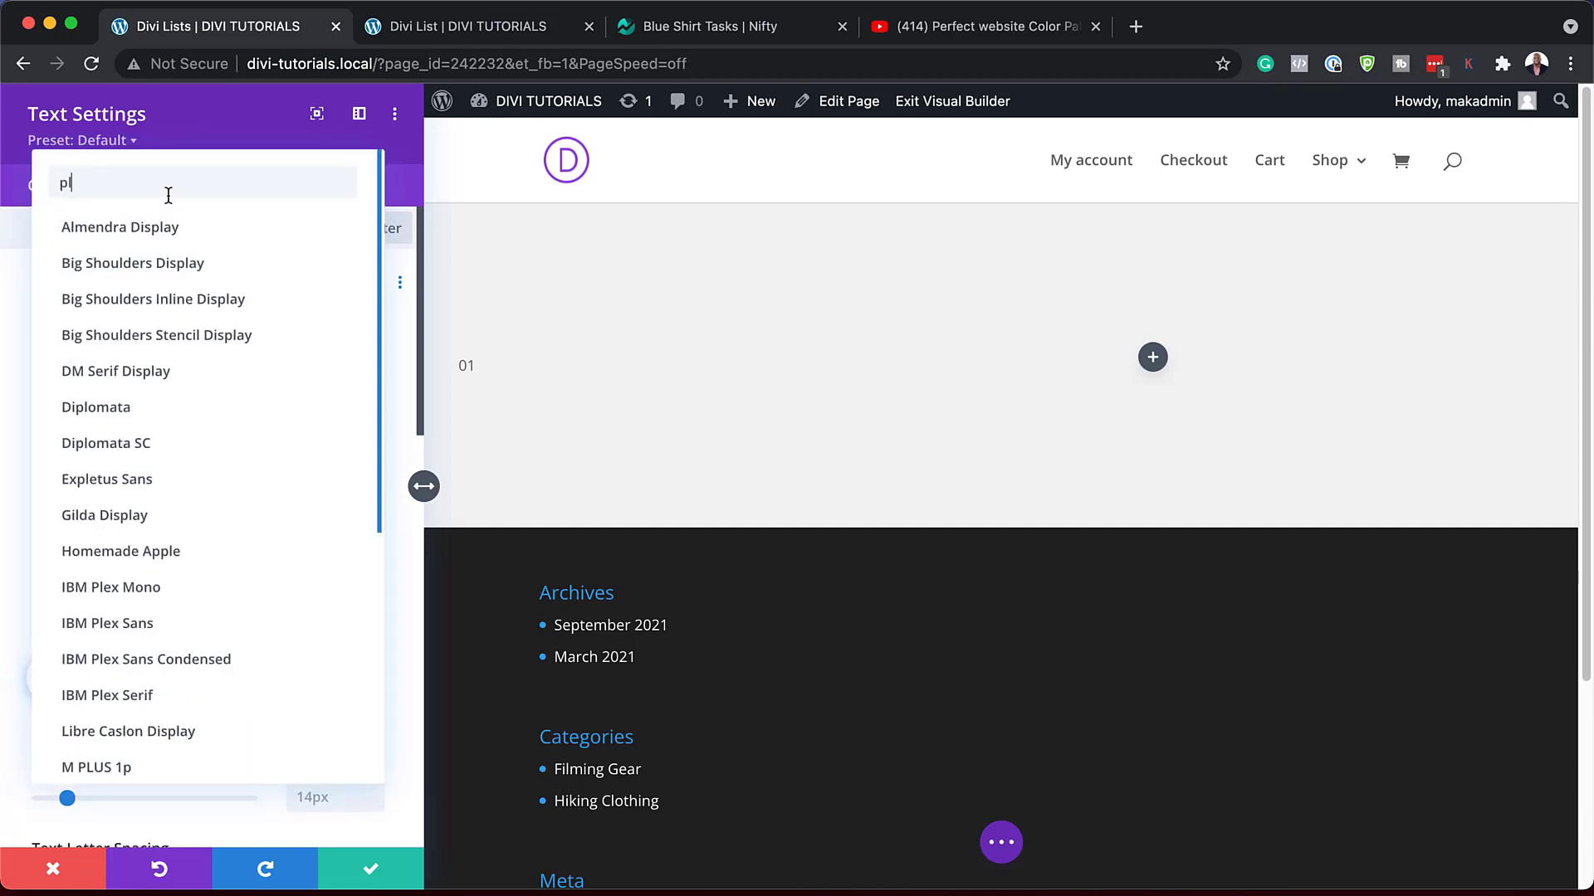
{"action": "type", "text": "ay"}
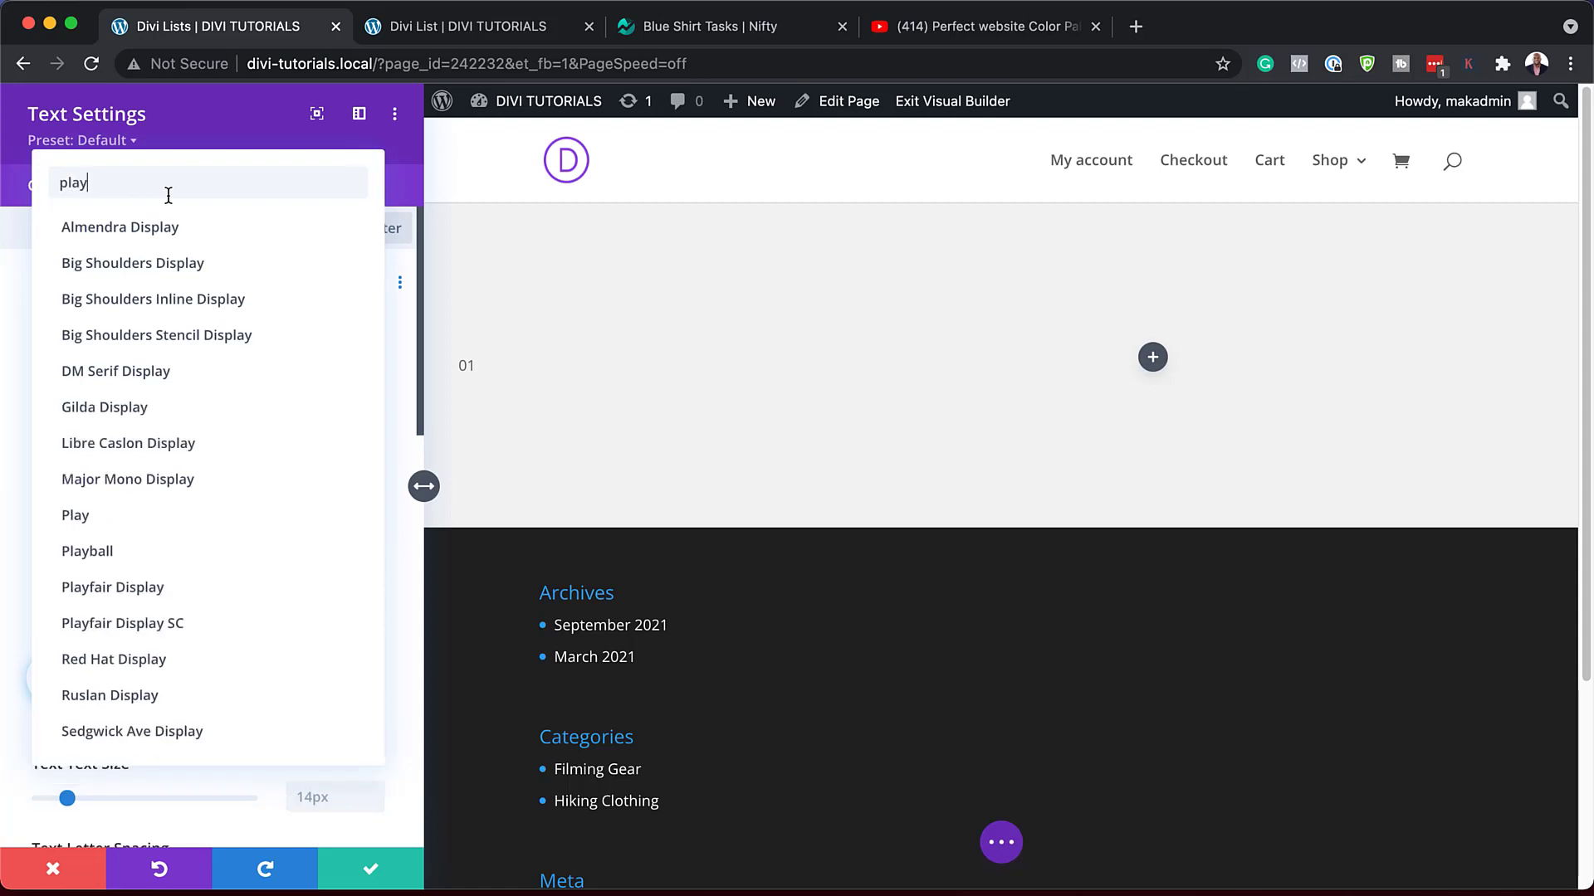
{"action": "type", "text": "f"}
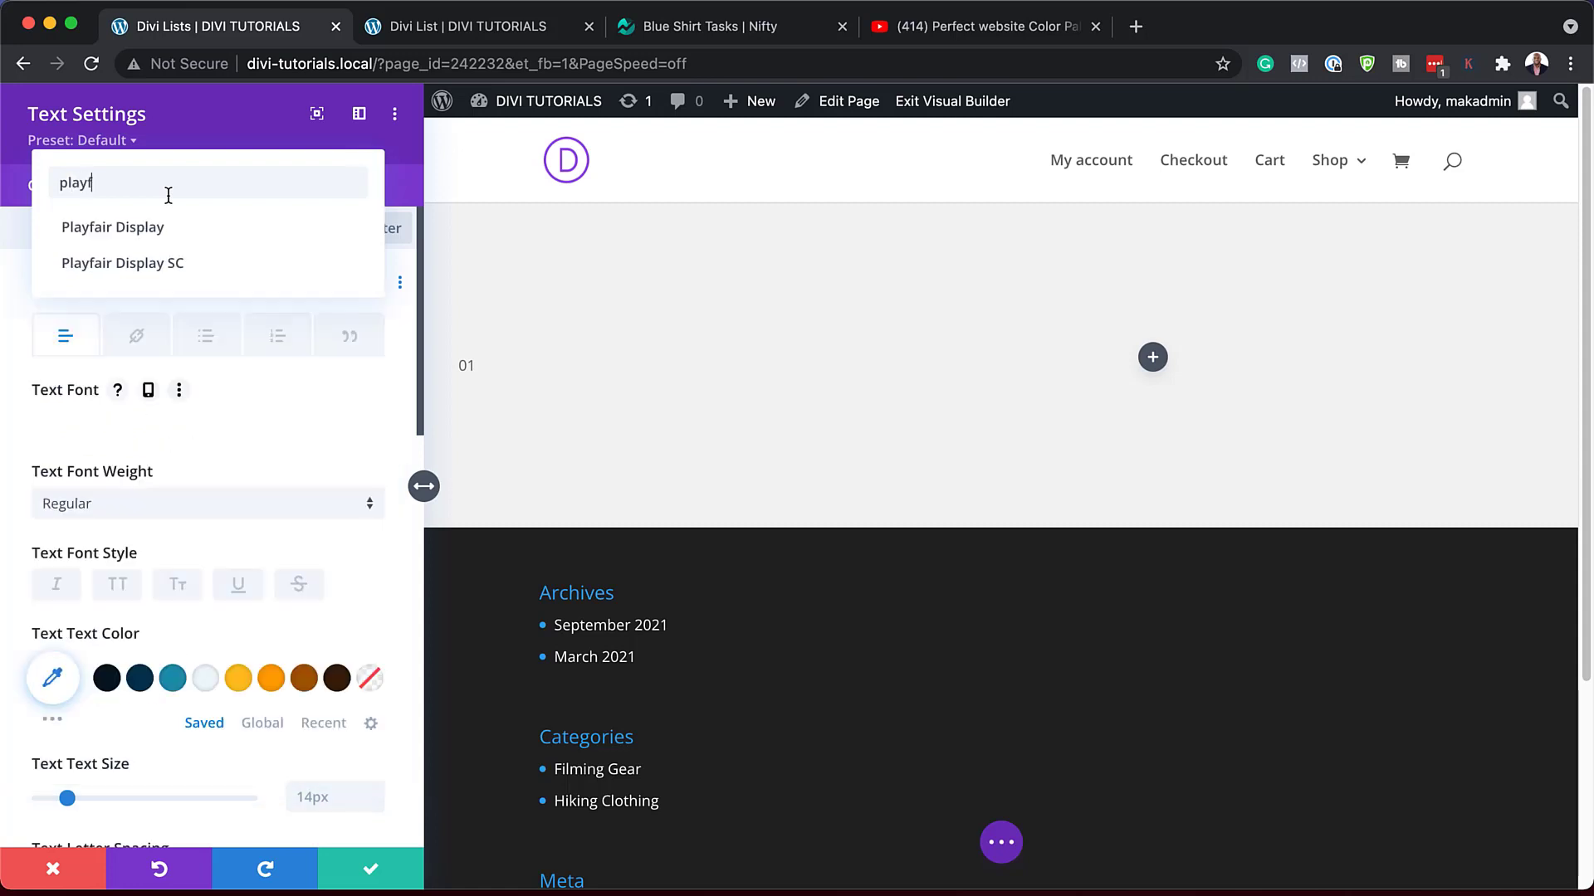
{"action": "left_click", "coordinate": [145, 232]}
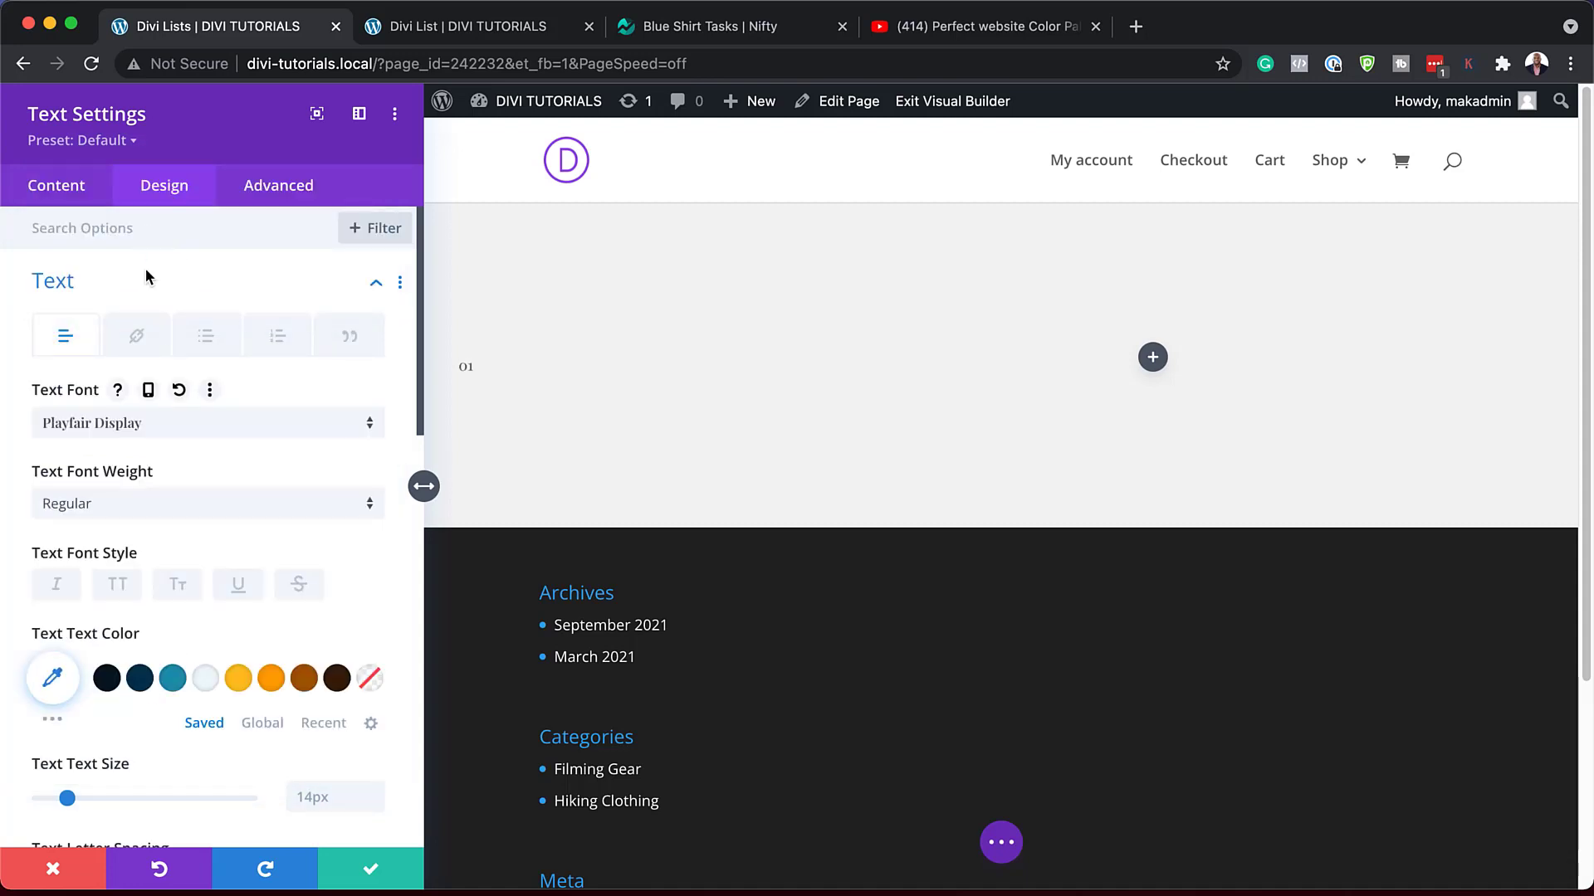
Step: Style the 01 text as bold italic in color #bfbfbf
{"action": "left_click", "coordinate": [146, 510]}
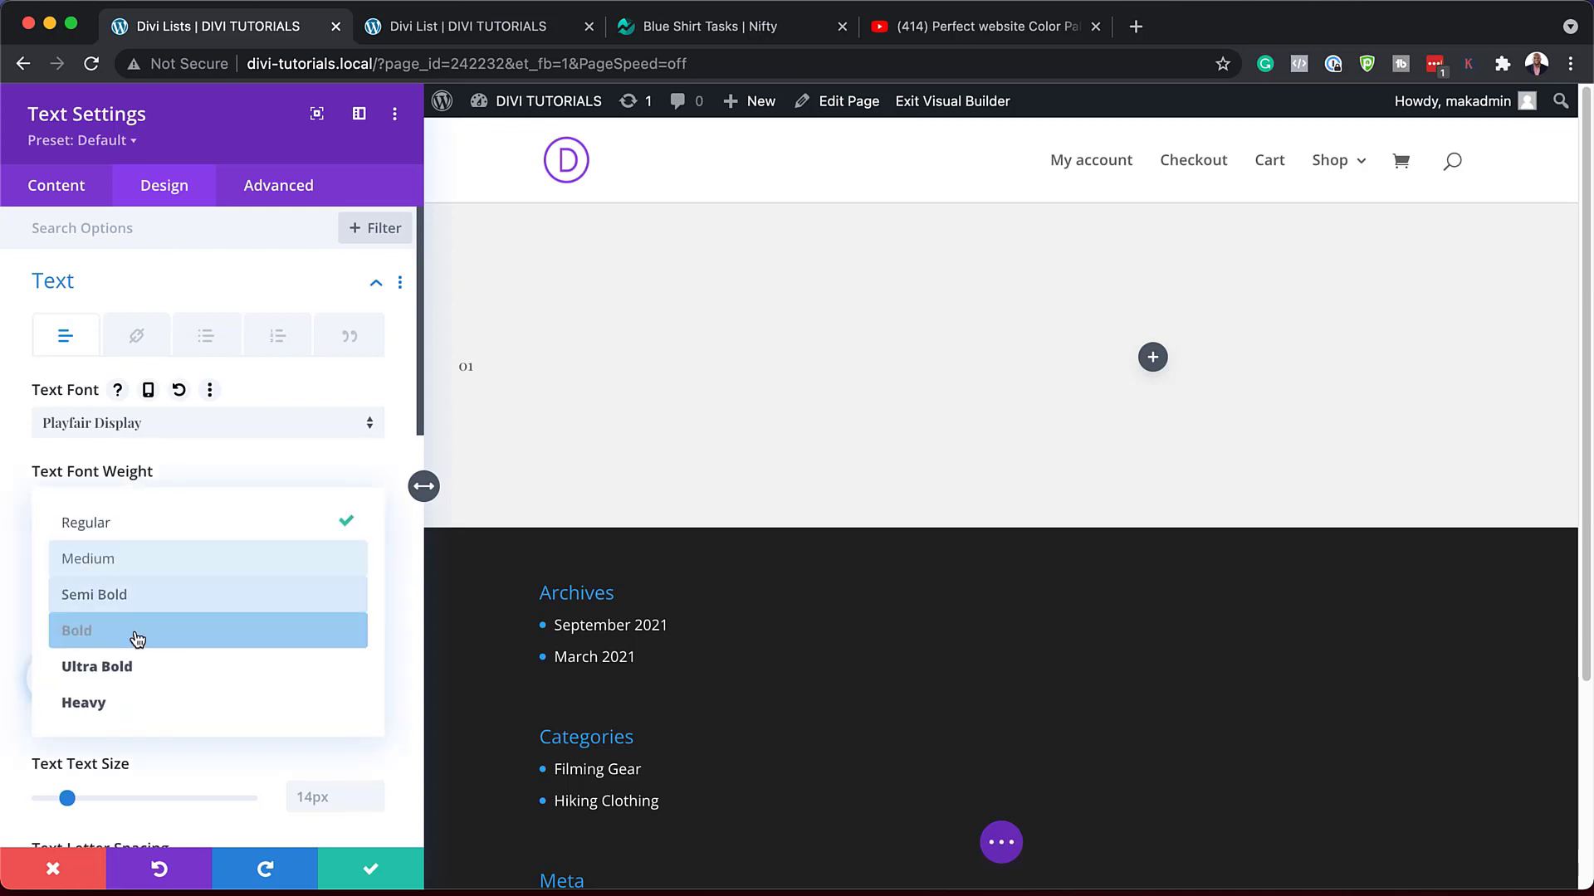
{"action": "left_click", "coordinate": [138, 636]}
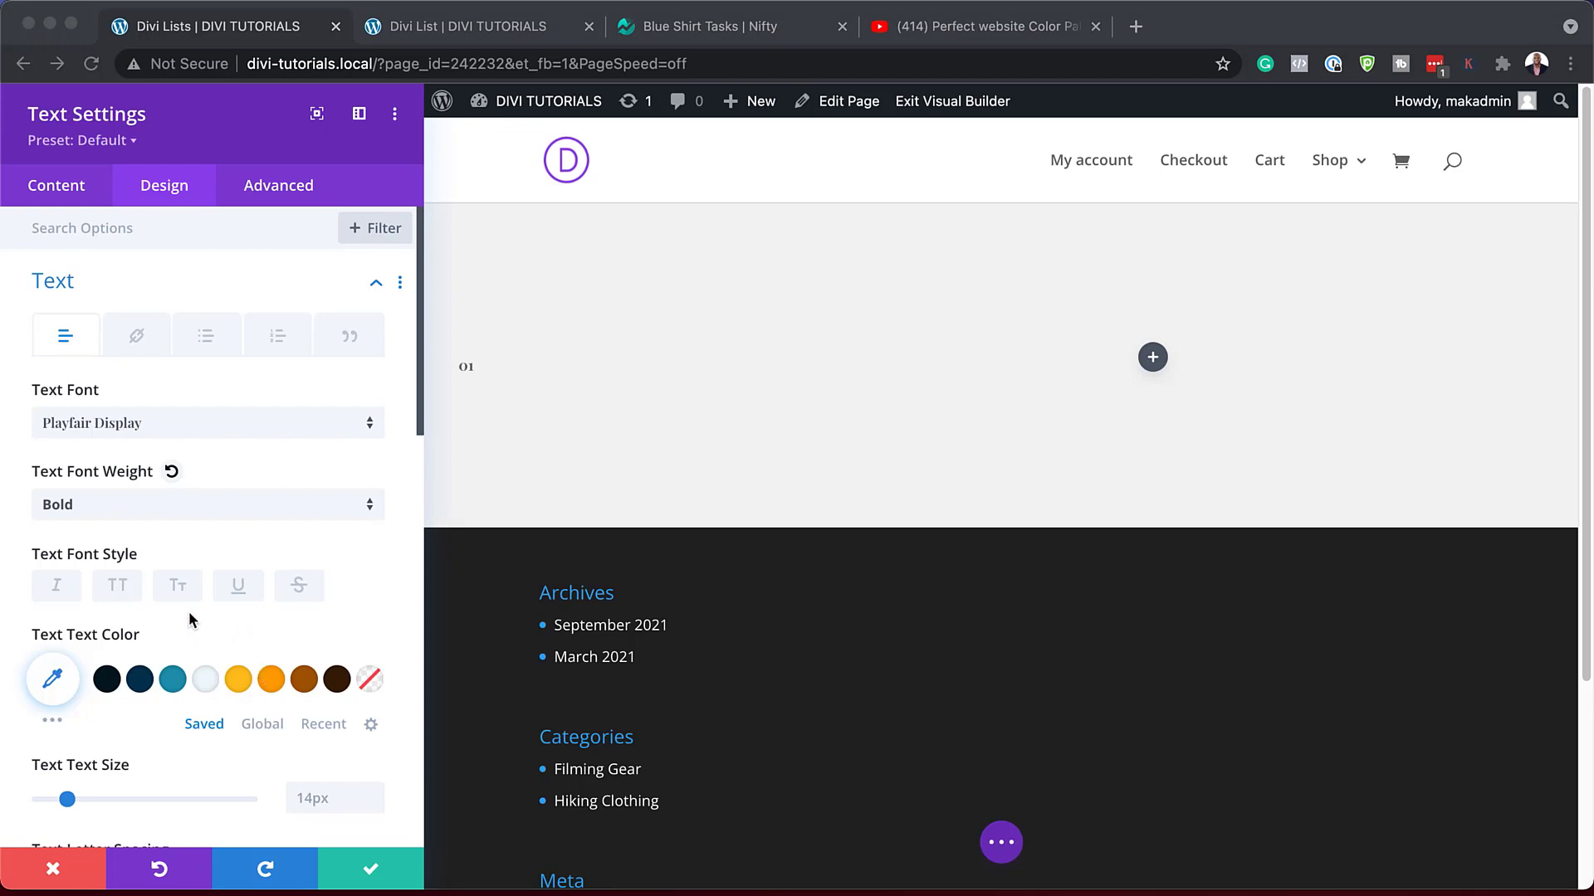
{"action": "left_click", "coordinate": [62, 591]}
{"action": "left_click", "coordinate": [62, 591]}
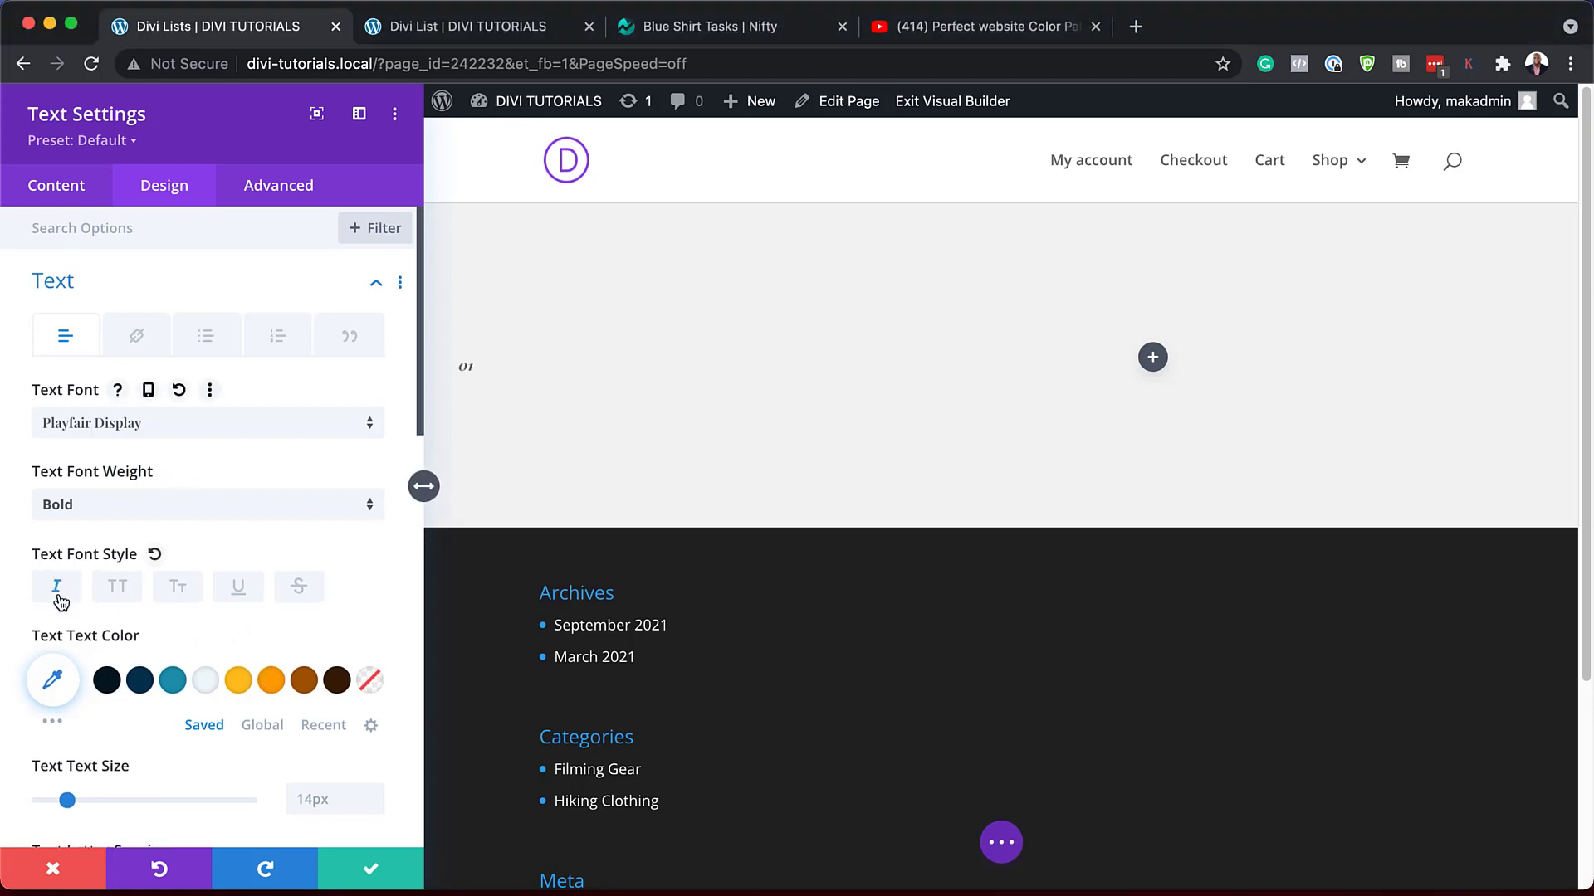
{"action": "scroll", "coordinate": [66, 614], "scroll_direction": "down", "scroll_amount": 3}
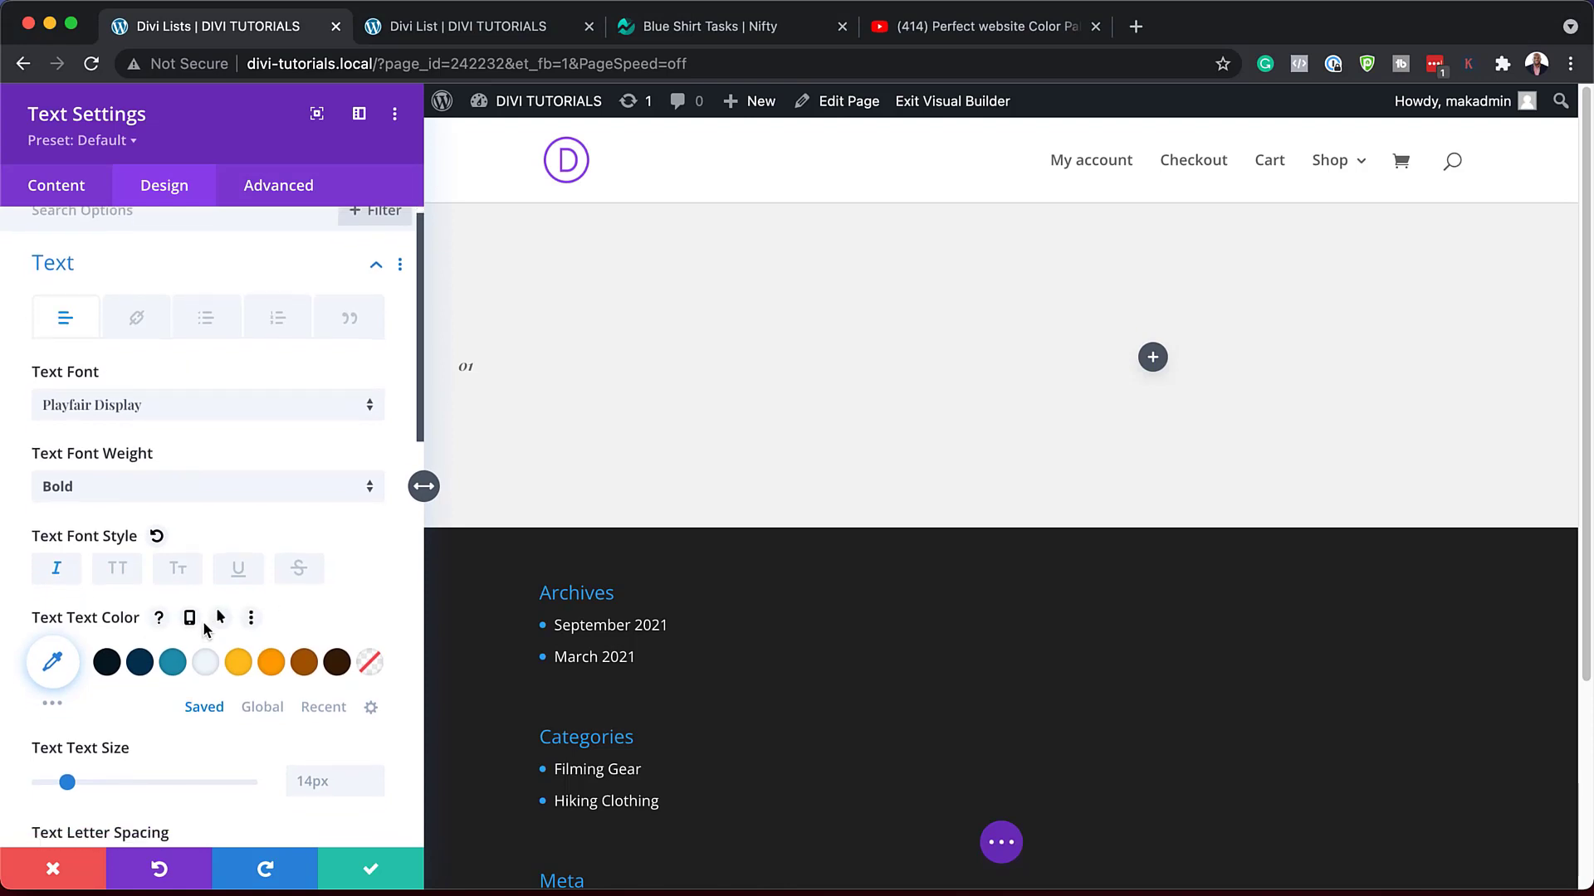
{"action": "left_click", "coordinate": [54, 589]}
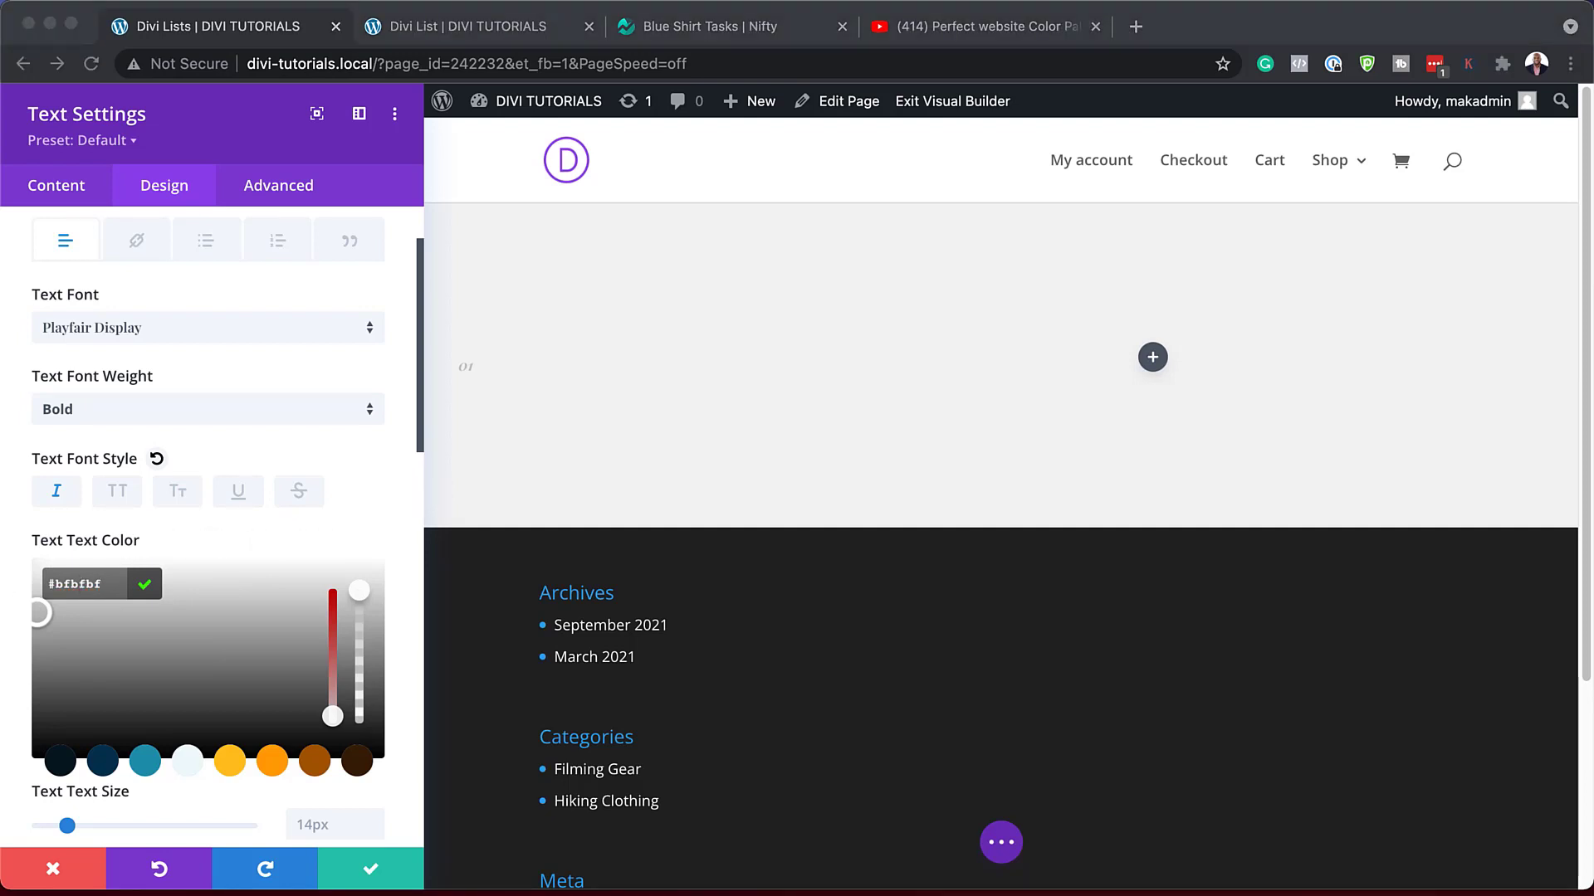
Step: Set the 01 text's size to 2vw and line height to 1em, and save the module
{"action": "scroll", "coordinate": [218, 596], "scroll_direction": "down", "scroll_amount": 3}
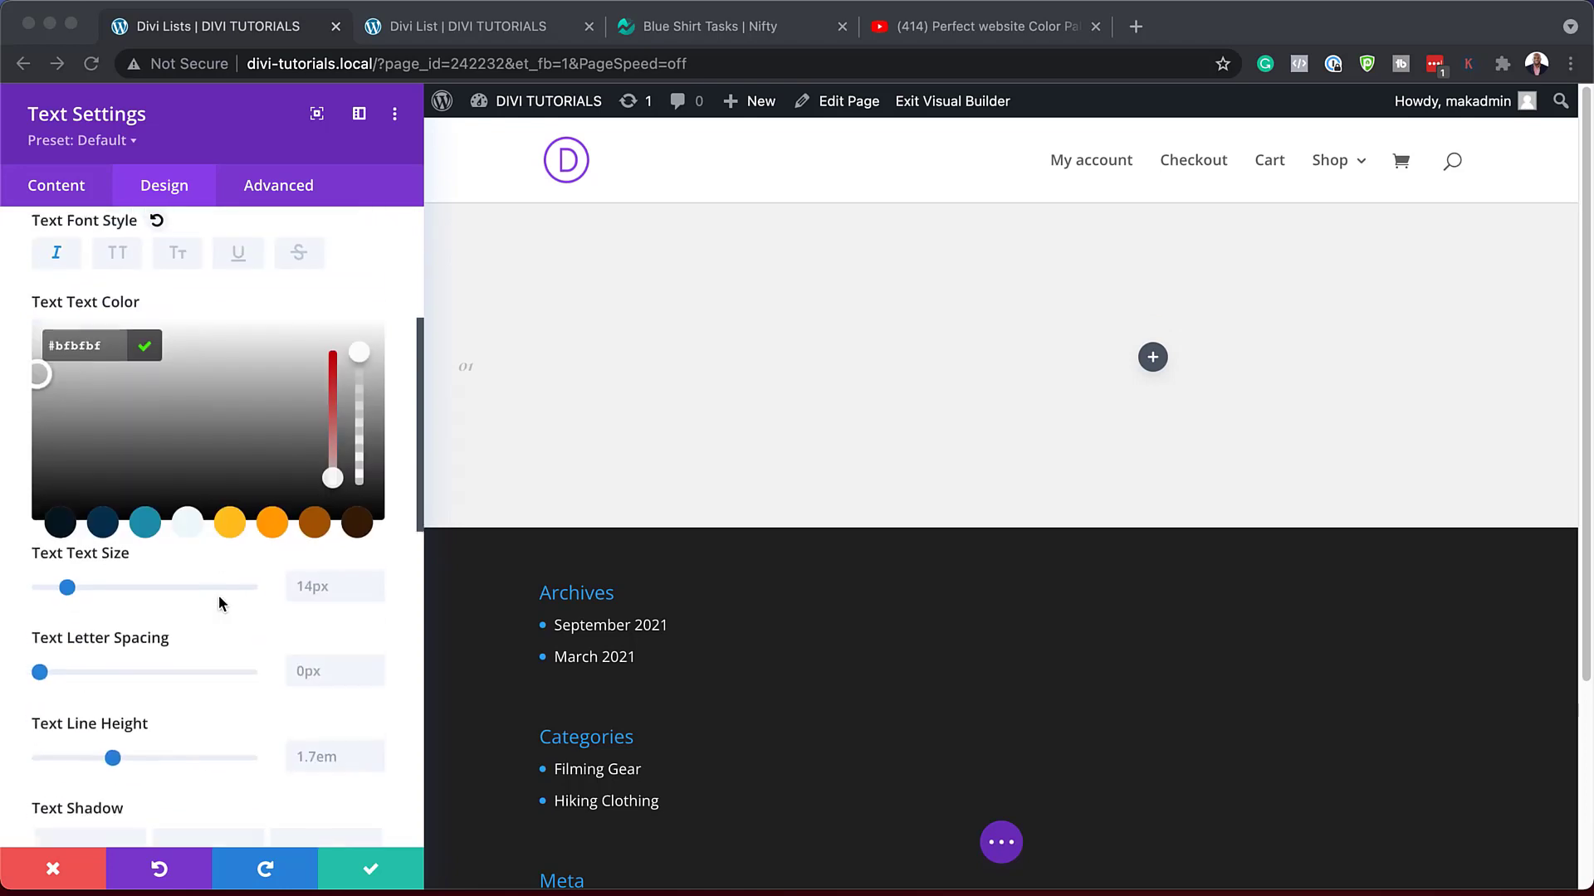
{"action": "left_click", "coordinate": [322, 573]}
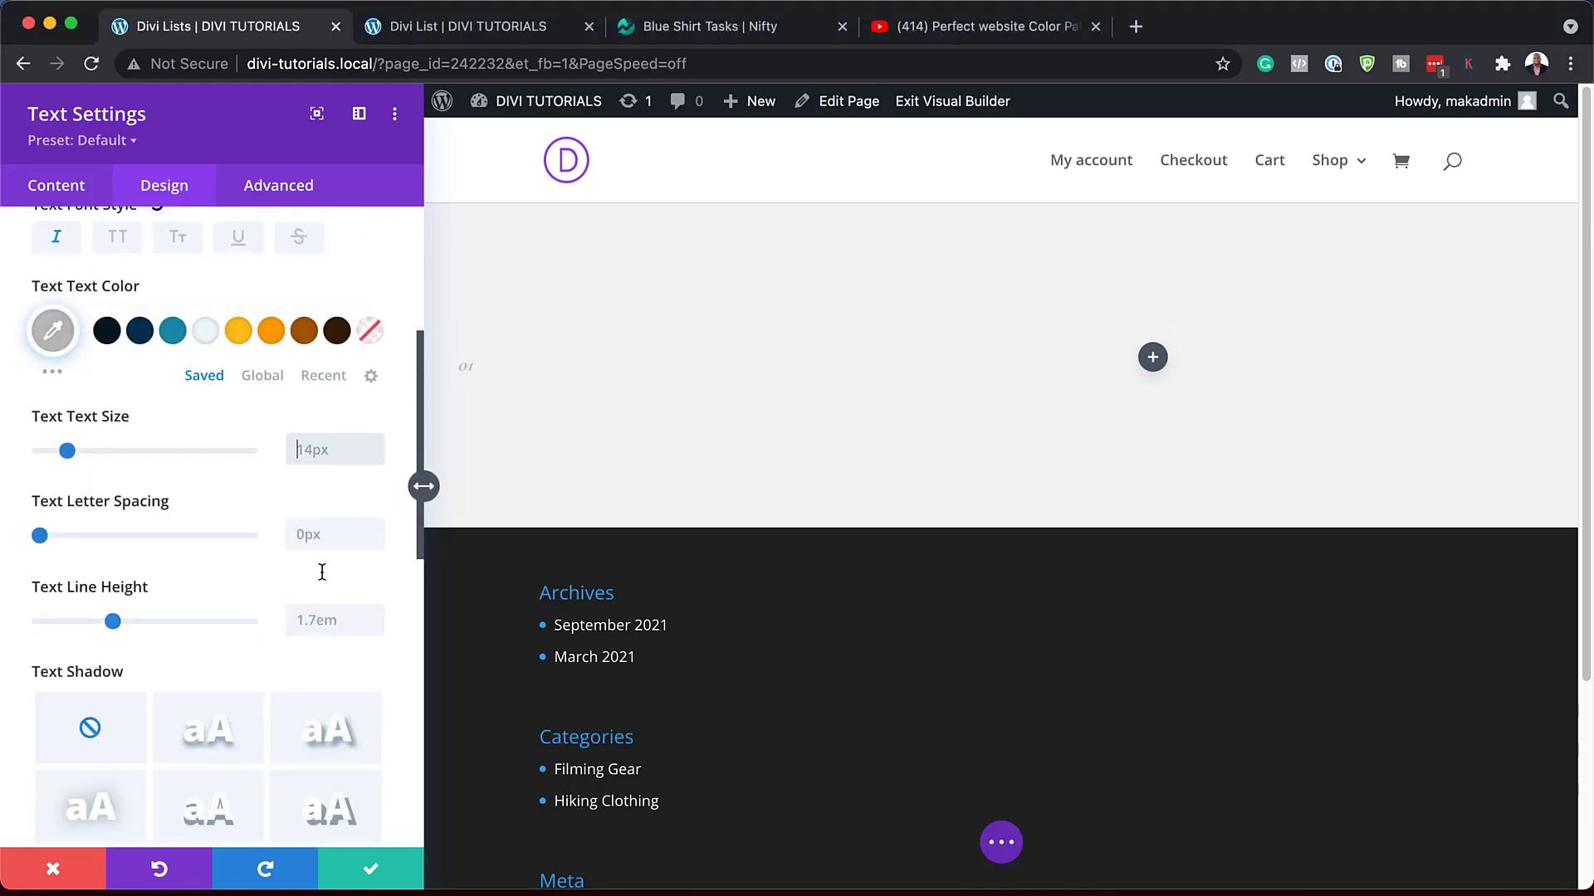
{"action": "type", "text": "2vw"}
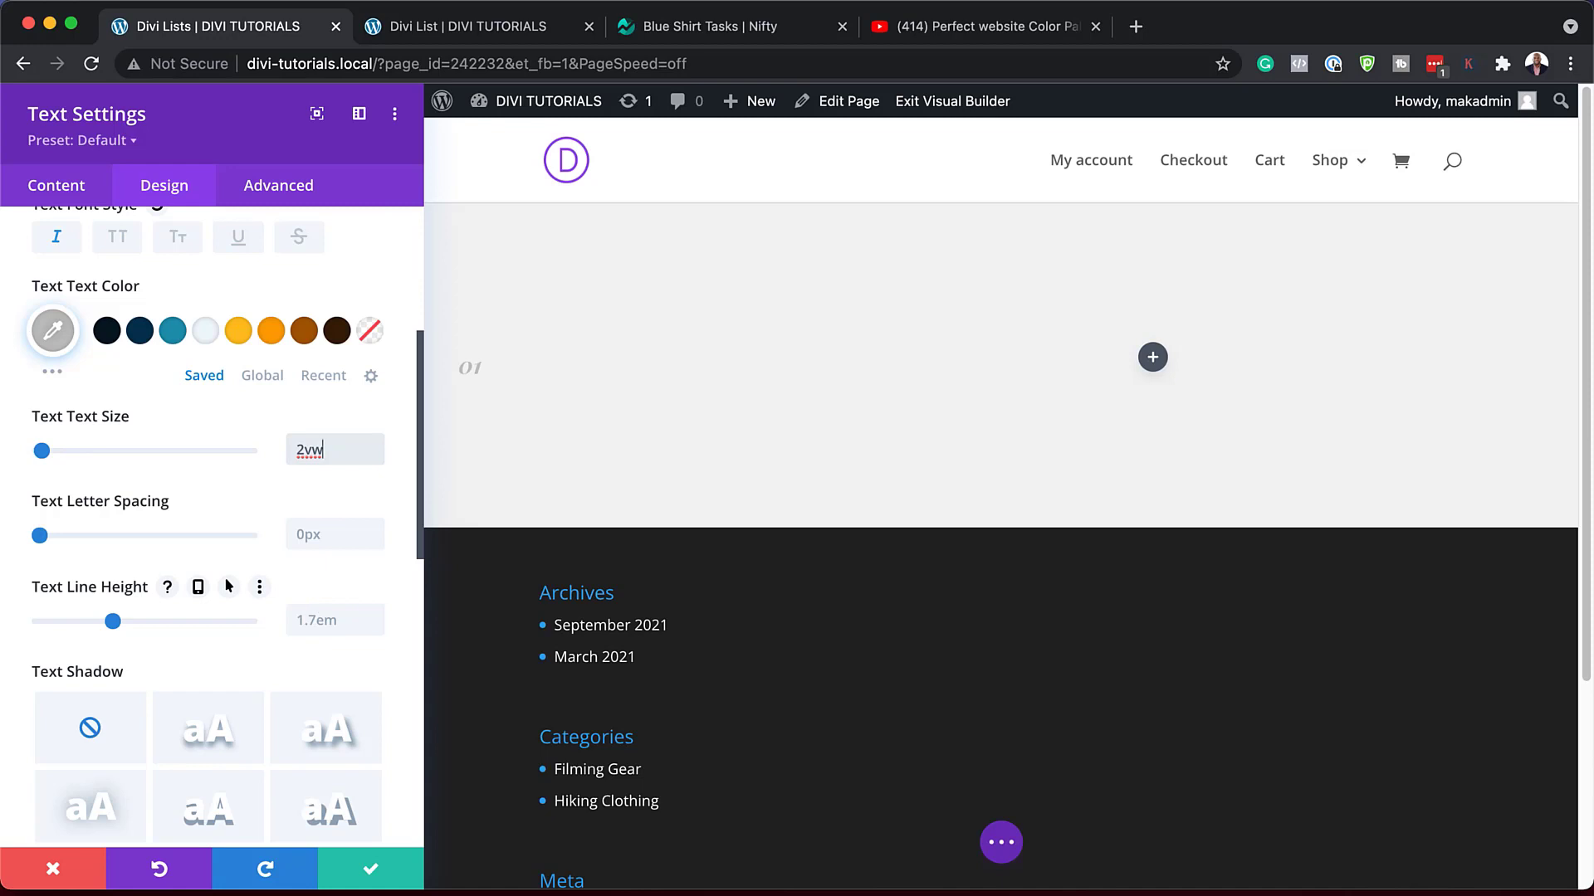
{"action": "left_click", "coordinate": [321, 620]}
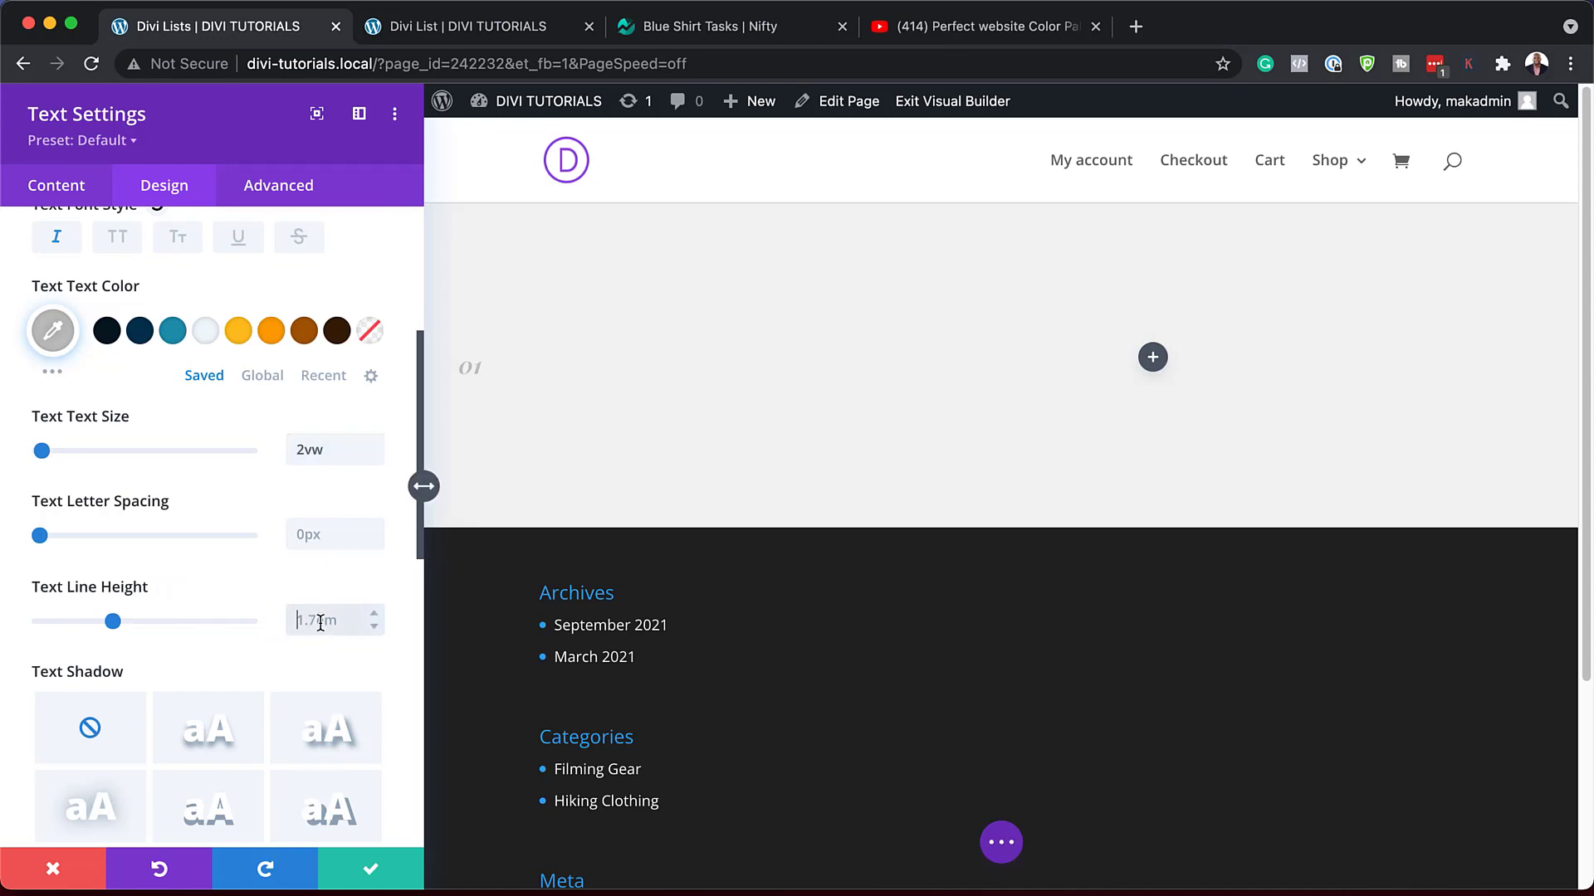
{"action": "key", "text": "super+a"}
{"action": "type", "text": "1em"}
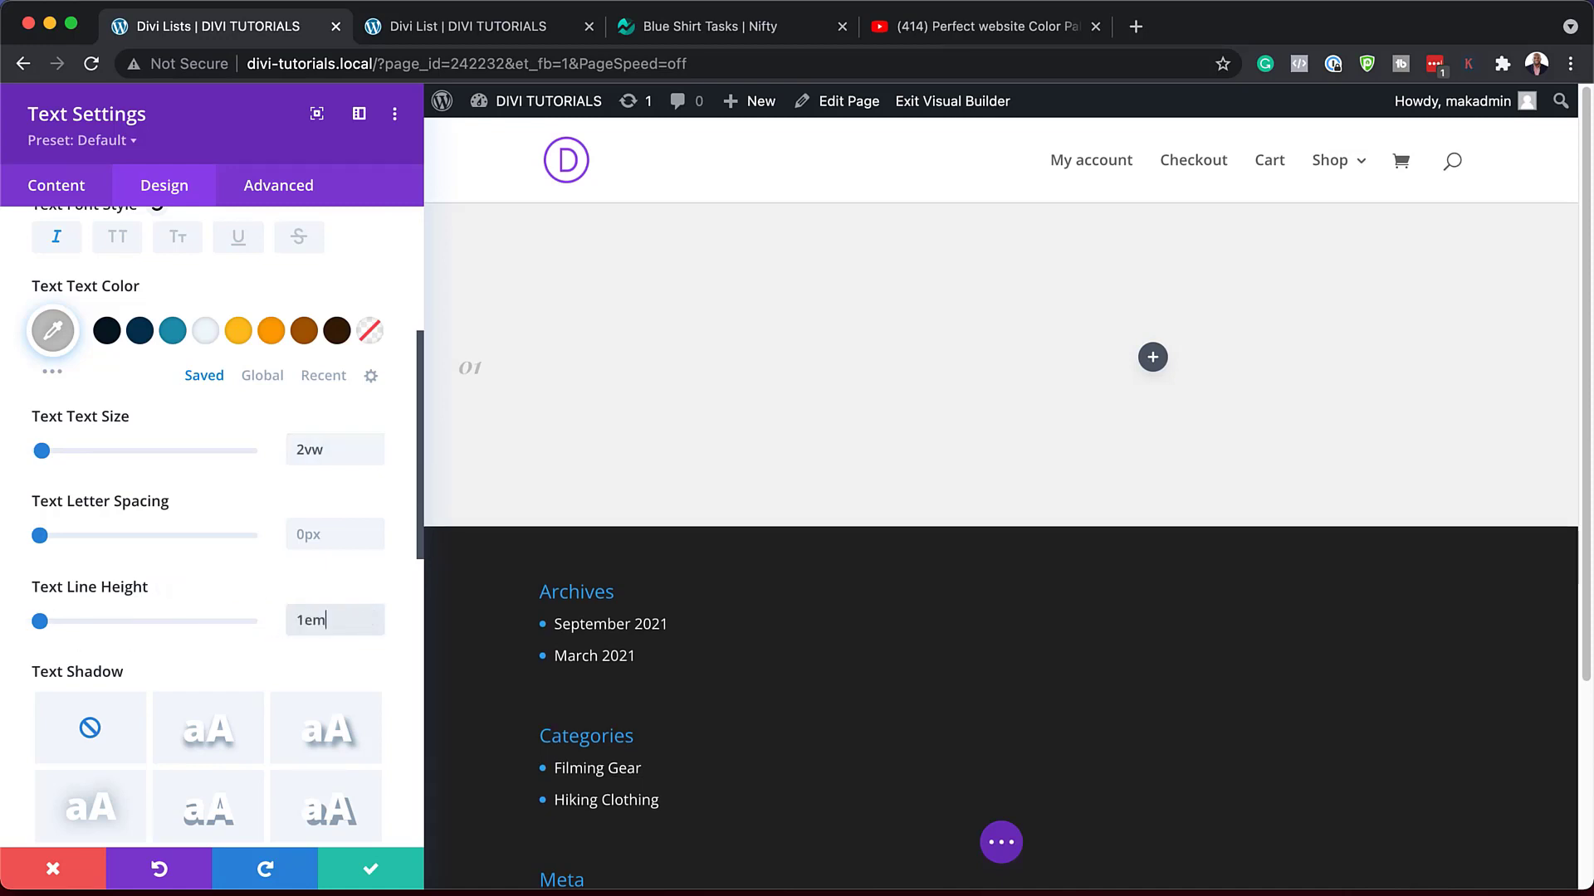
{"action": "left_click", "coordinate": [384, 869]}
Step: Insert a second Text module directly below the 01 module in the narrow first column
{"action": "mouse_move", "coordinate": [167, 370]}
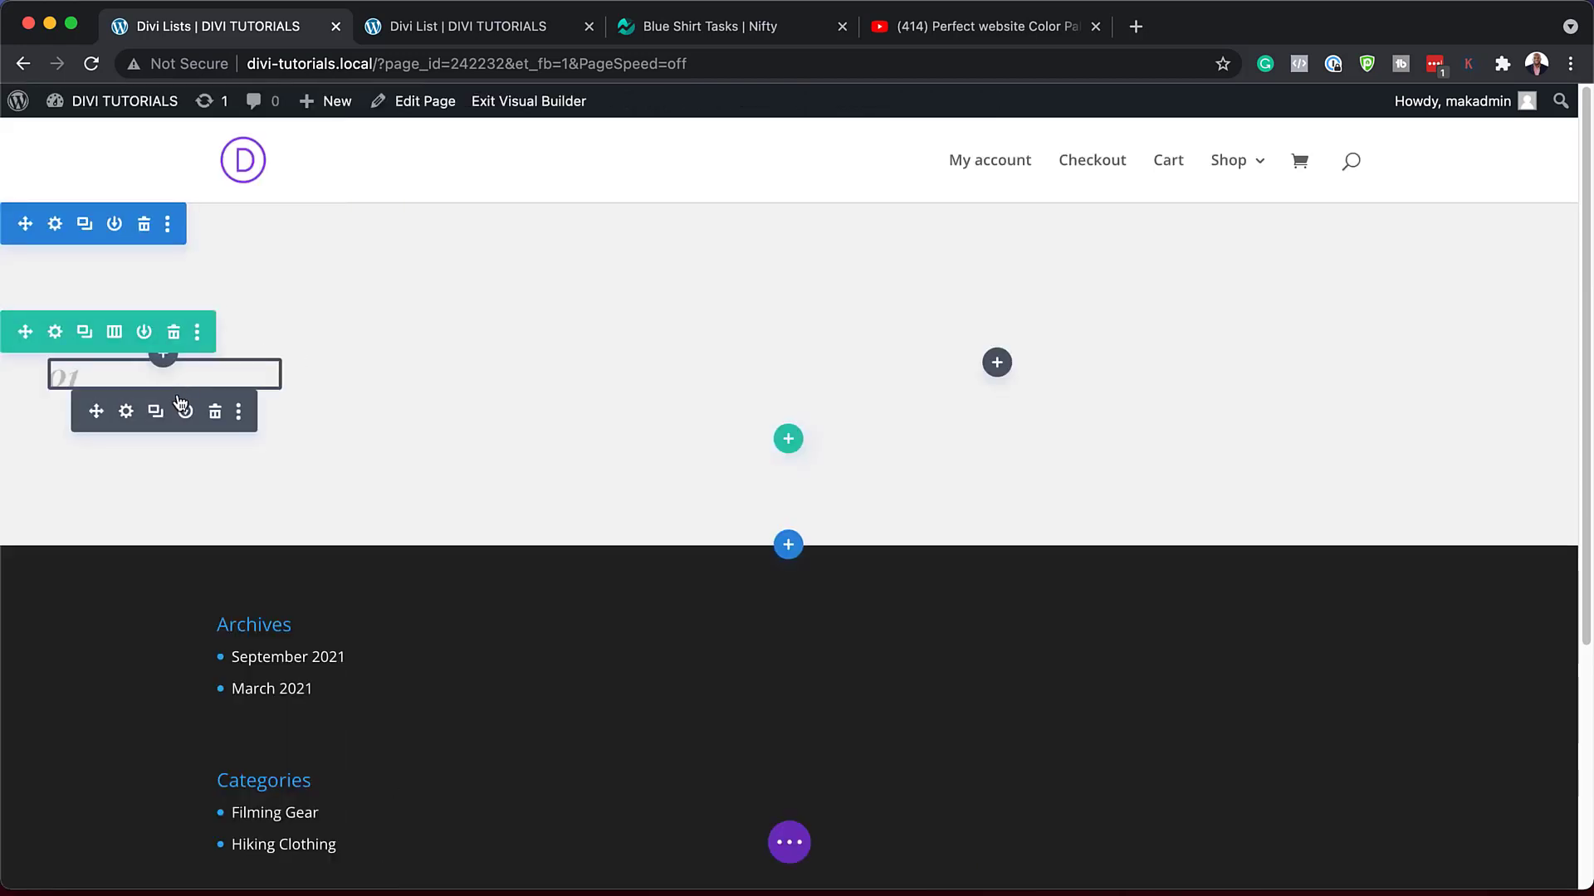
{"action": "left_click", "coordinate": [164, 362]}
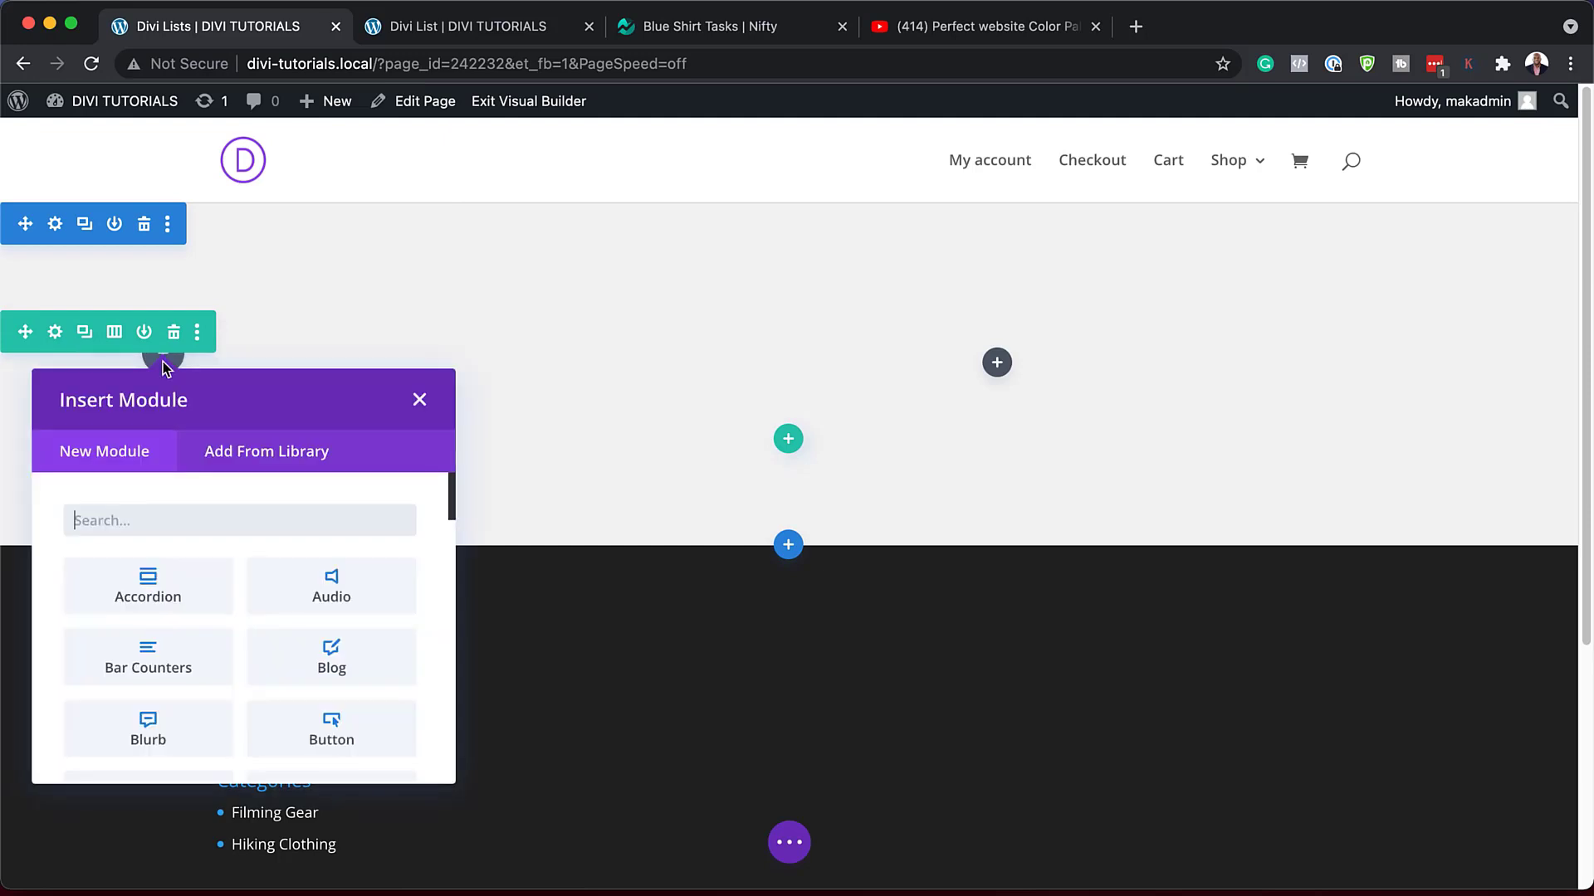
{"action": "type", "text": "text"}
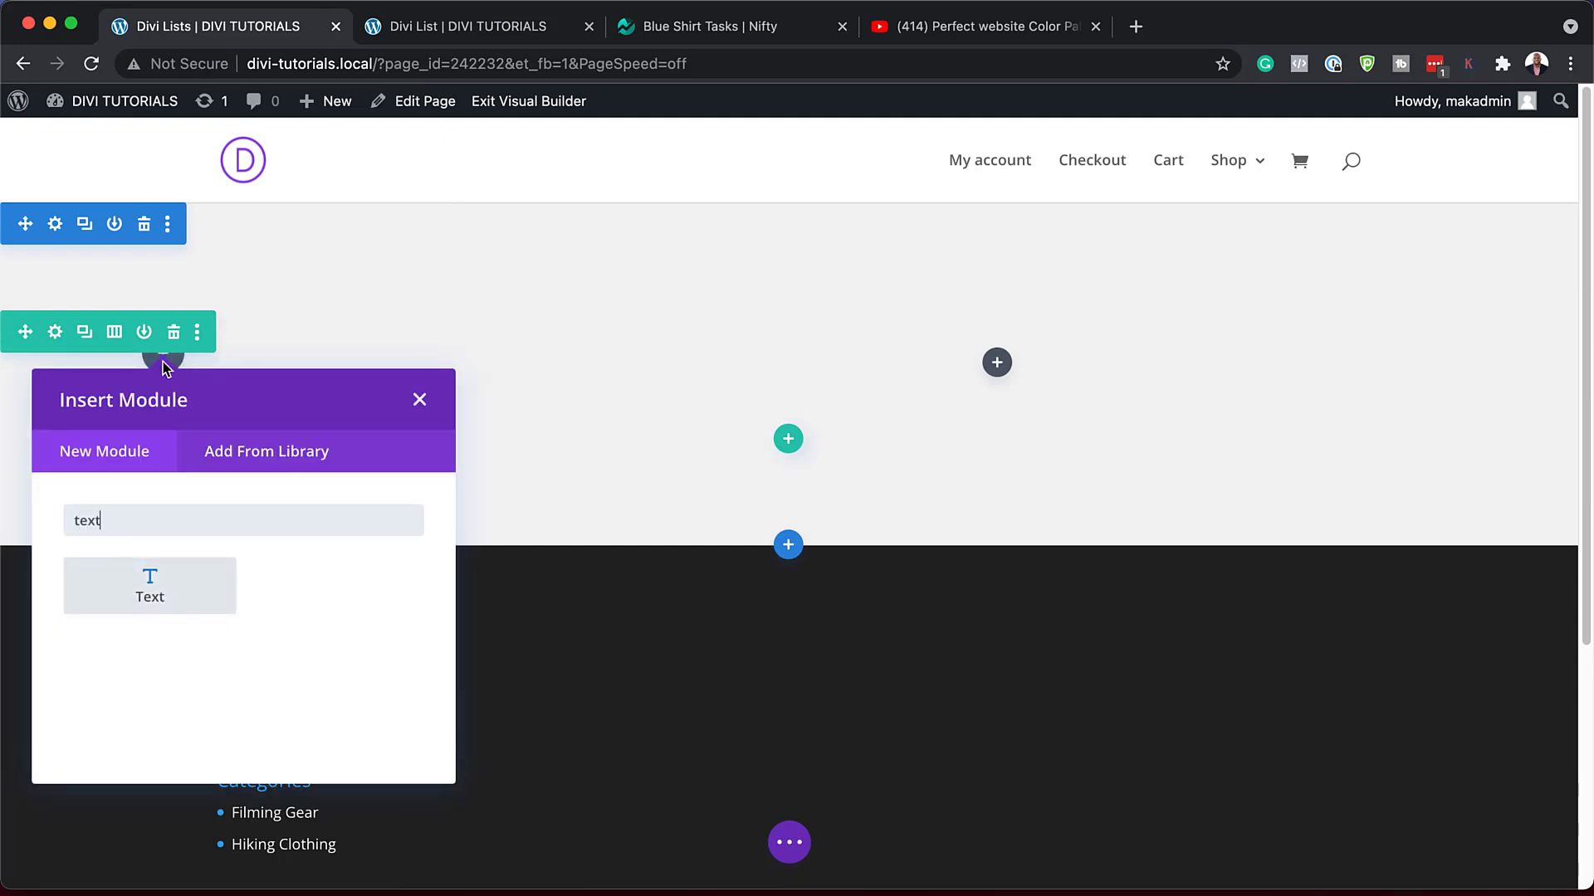
{"action": "left_click", "coordinate": [146, 601]}
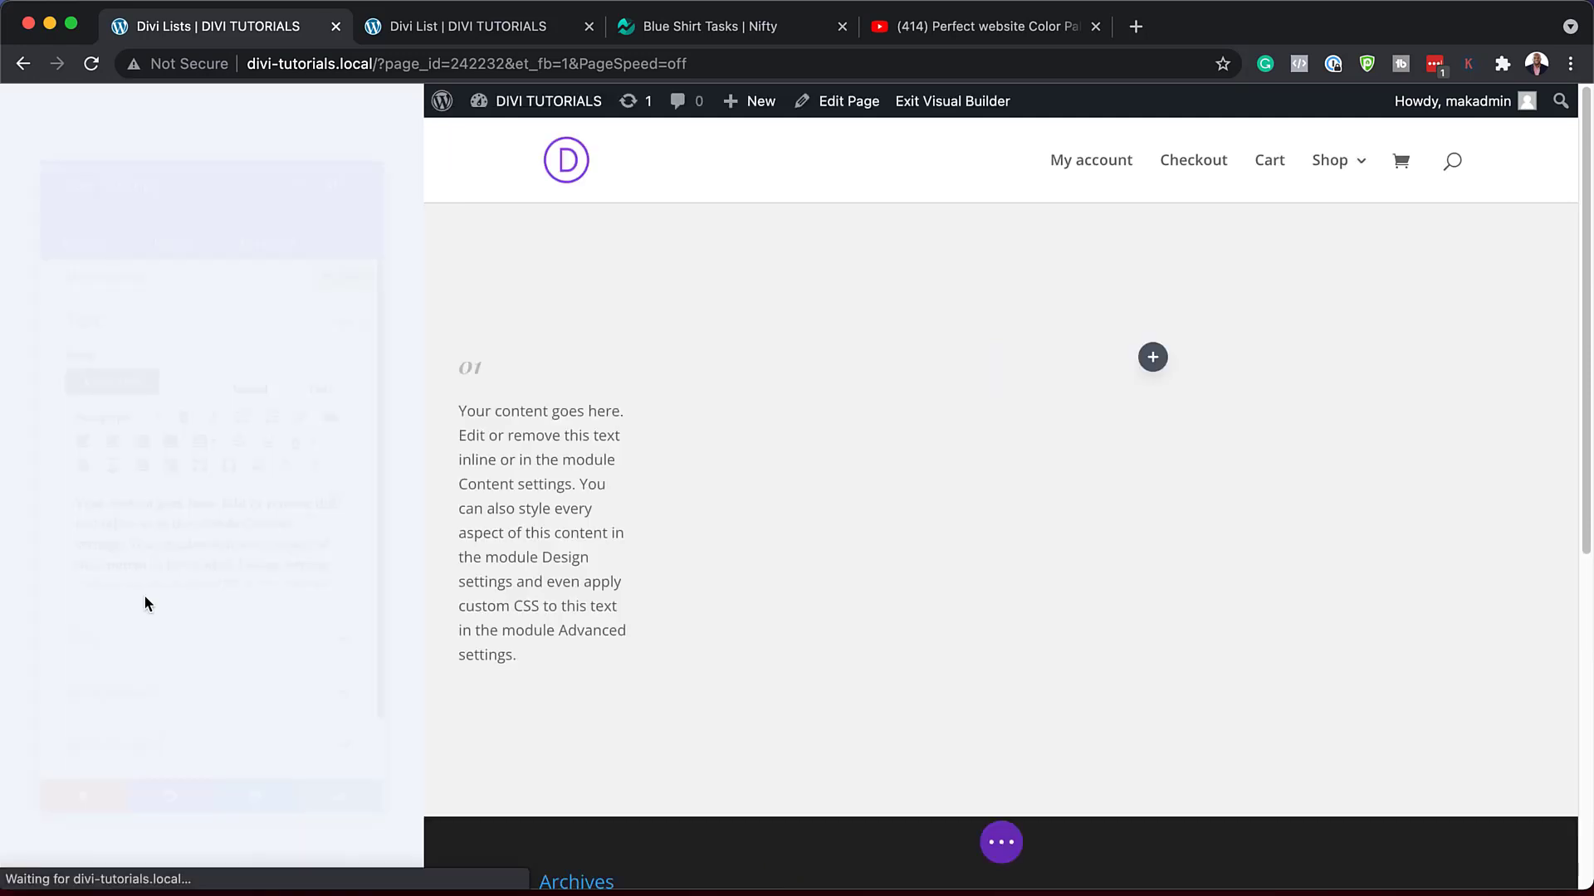
Step: Replace the new module's placeholder body with Lanterns and format it as Heading 3
{"action": "left_click_drag", "start_coordinate": [319, 635], "coordinate": [67, 480]}
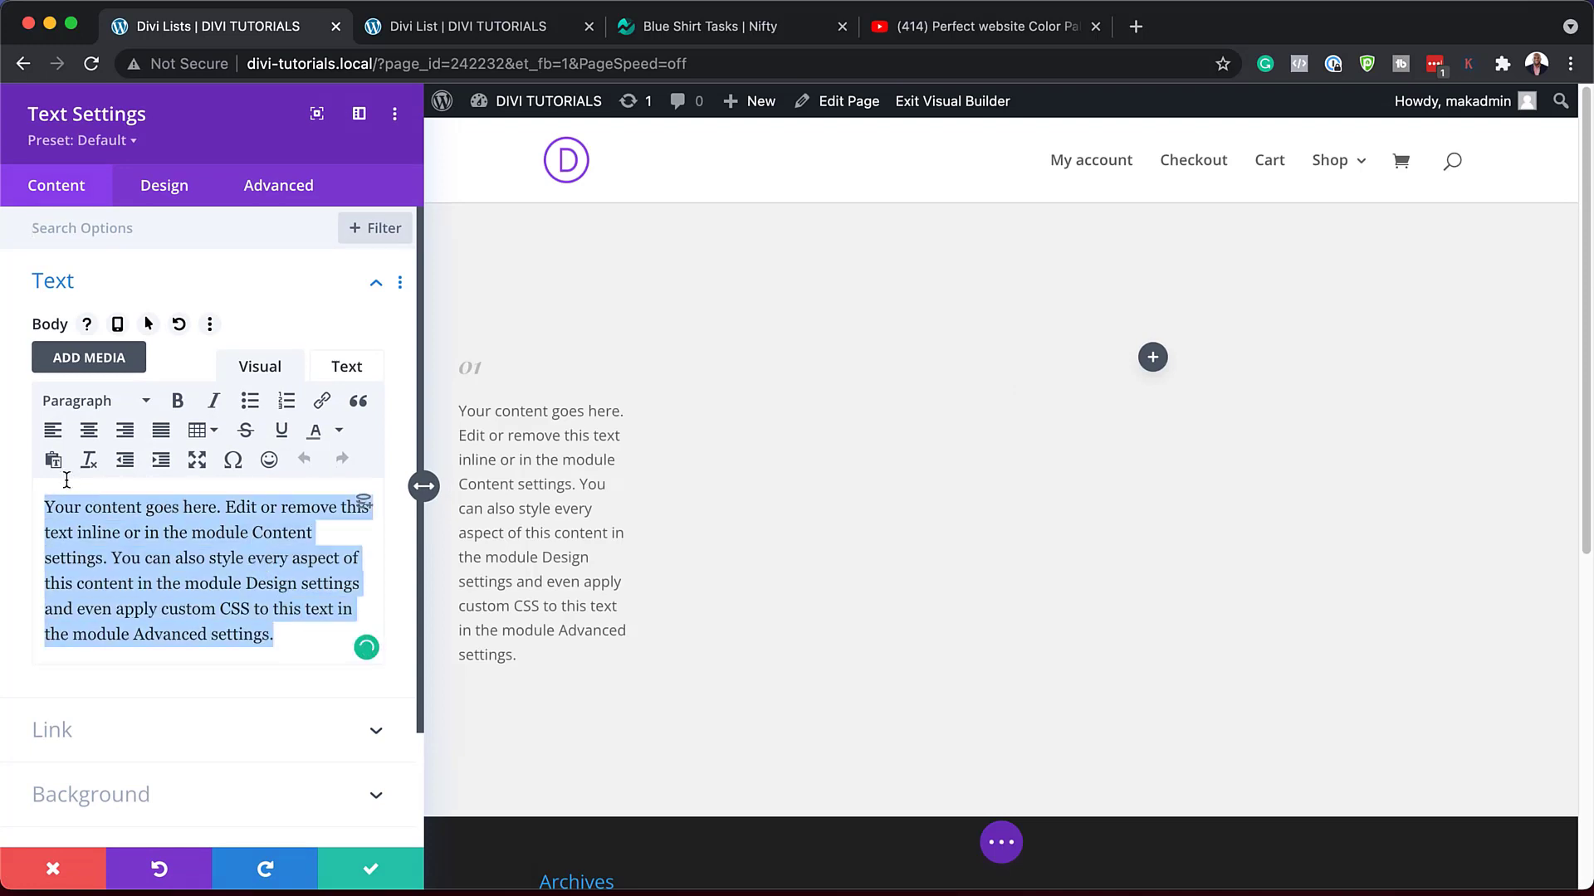
{"action": "type", "text": "Lanterns"}
{"action": "left_click_drag", "start_coordinate": [149, 508], "coordinate": [18, 501]}
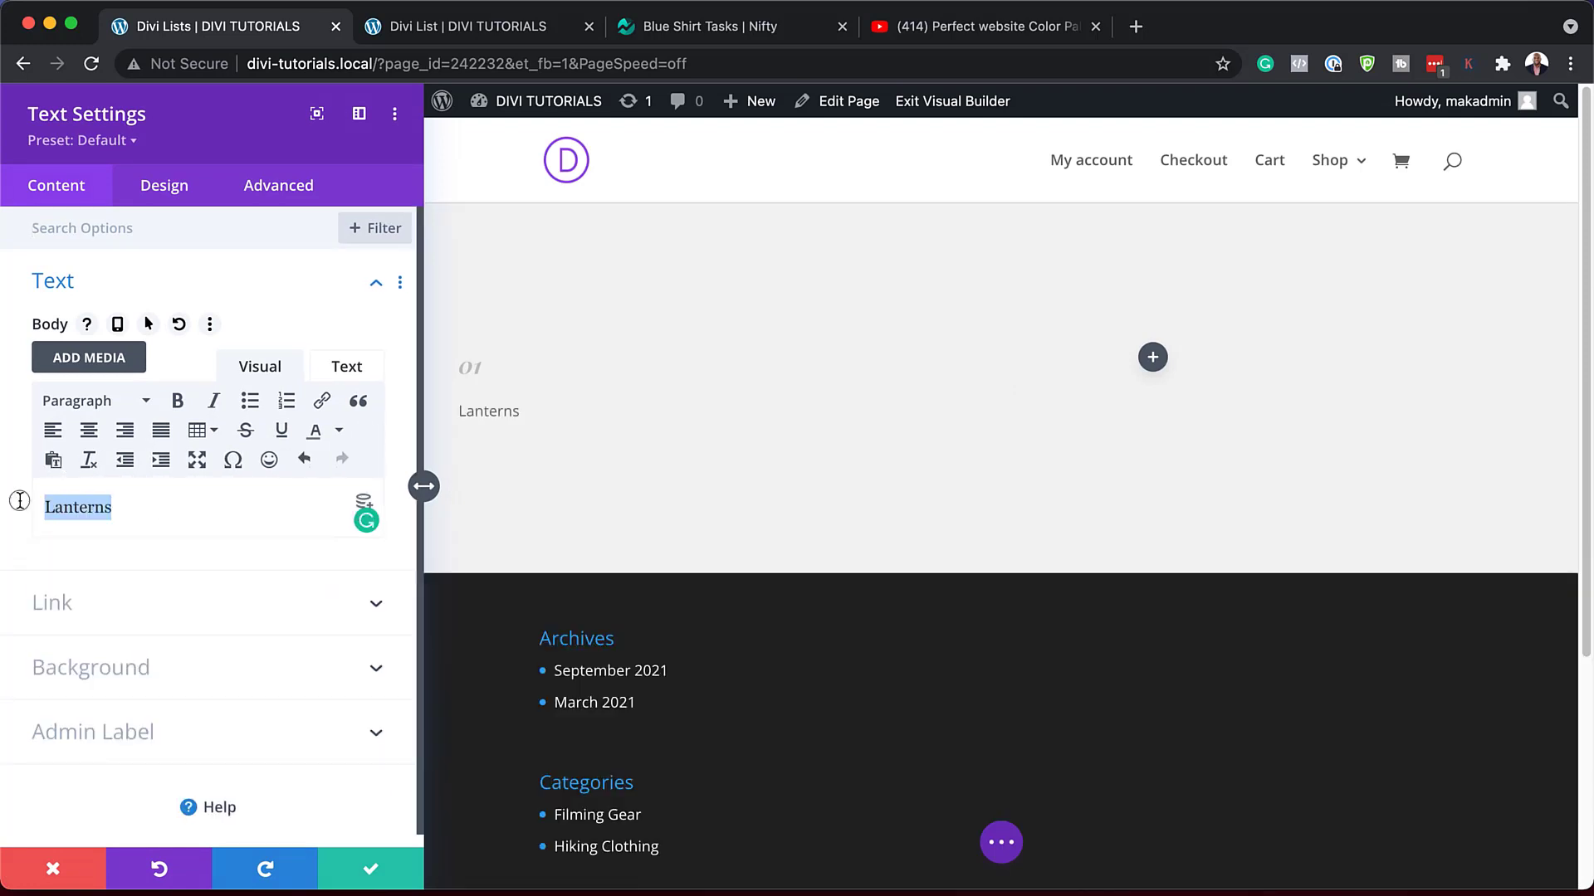
{"action": "left_click", "coordinate": [90, 402]}
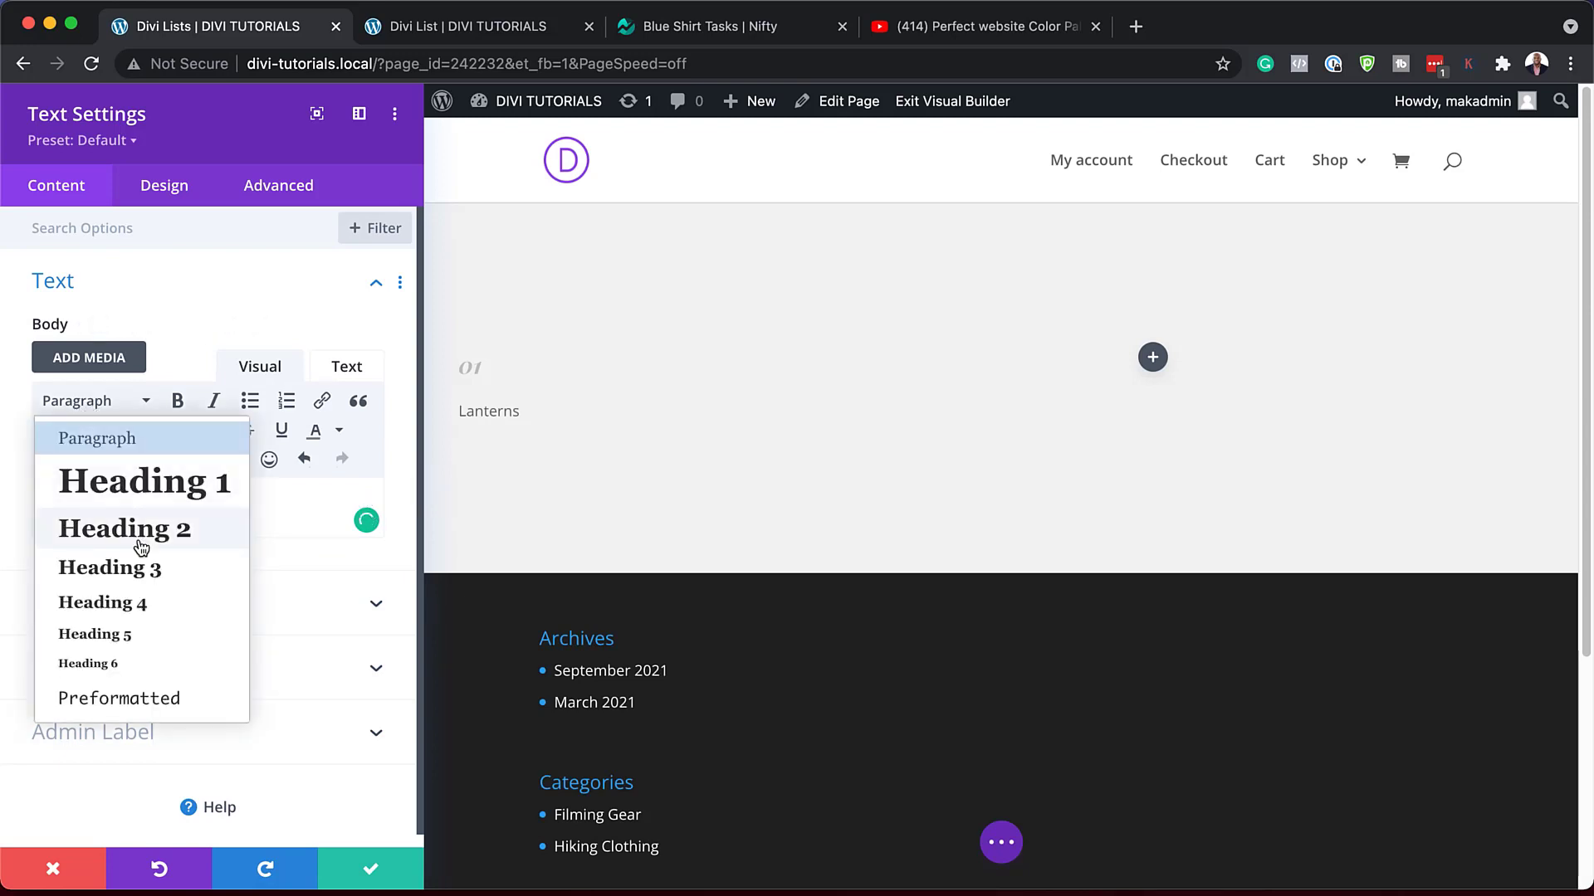
{"action": "left_click", "coordinate": [137, 571]}
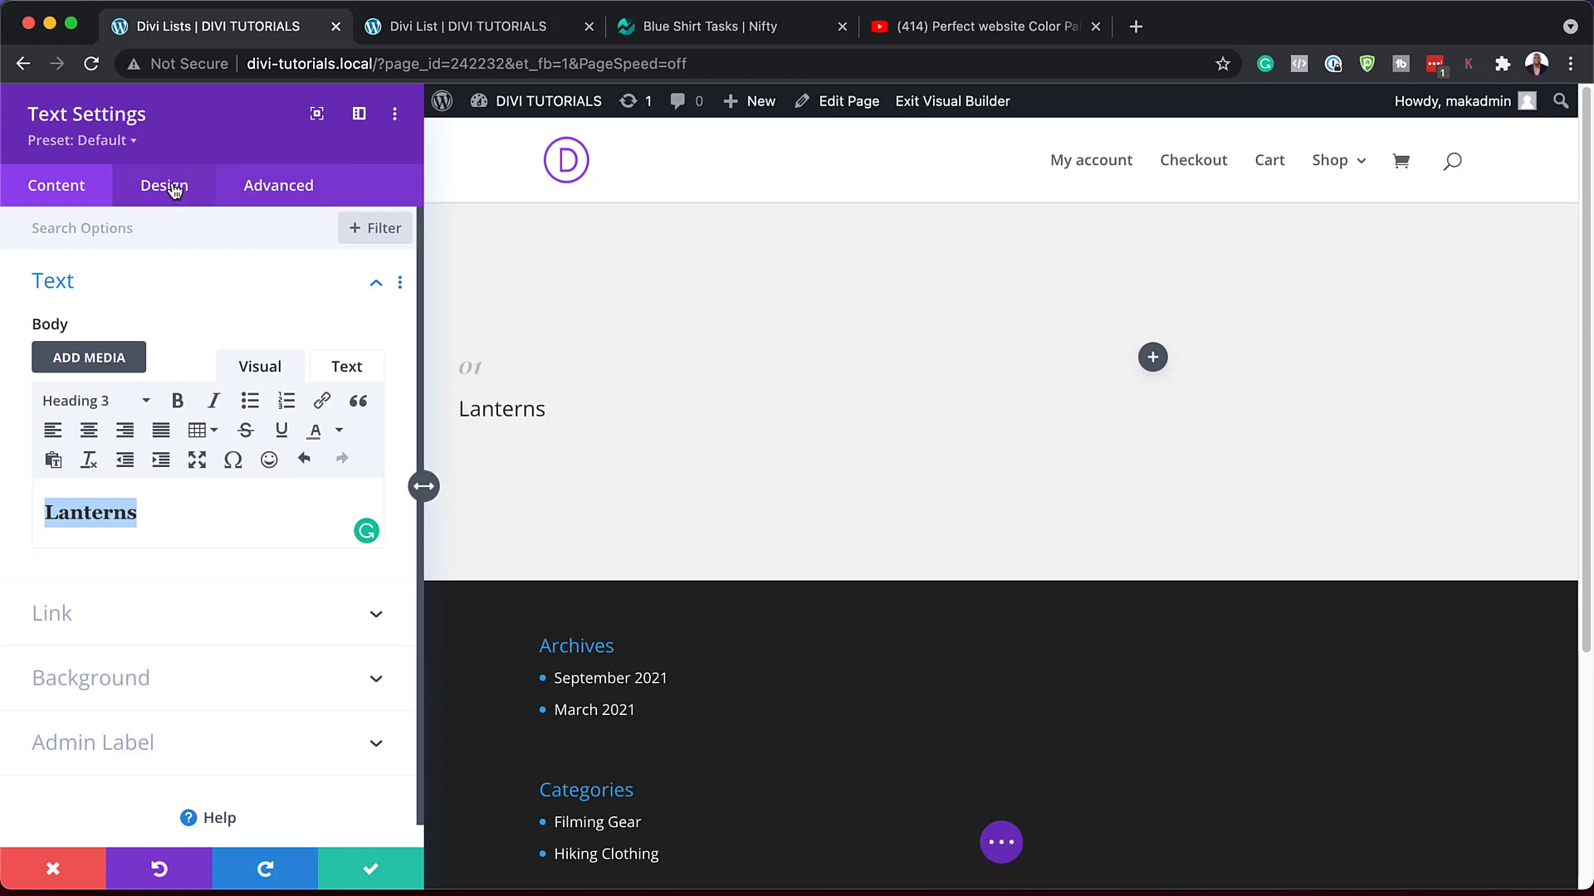
Step: Set the Lanterns heading's Heading 3 font to Playfair Display with Bold weight
{"action": "left_click", "coordinate": [461, 404]}
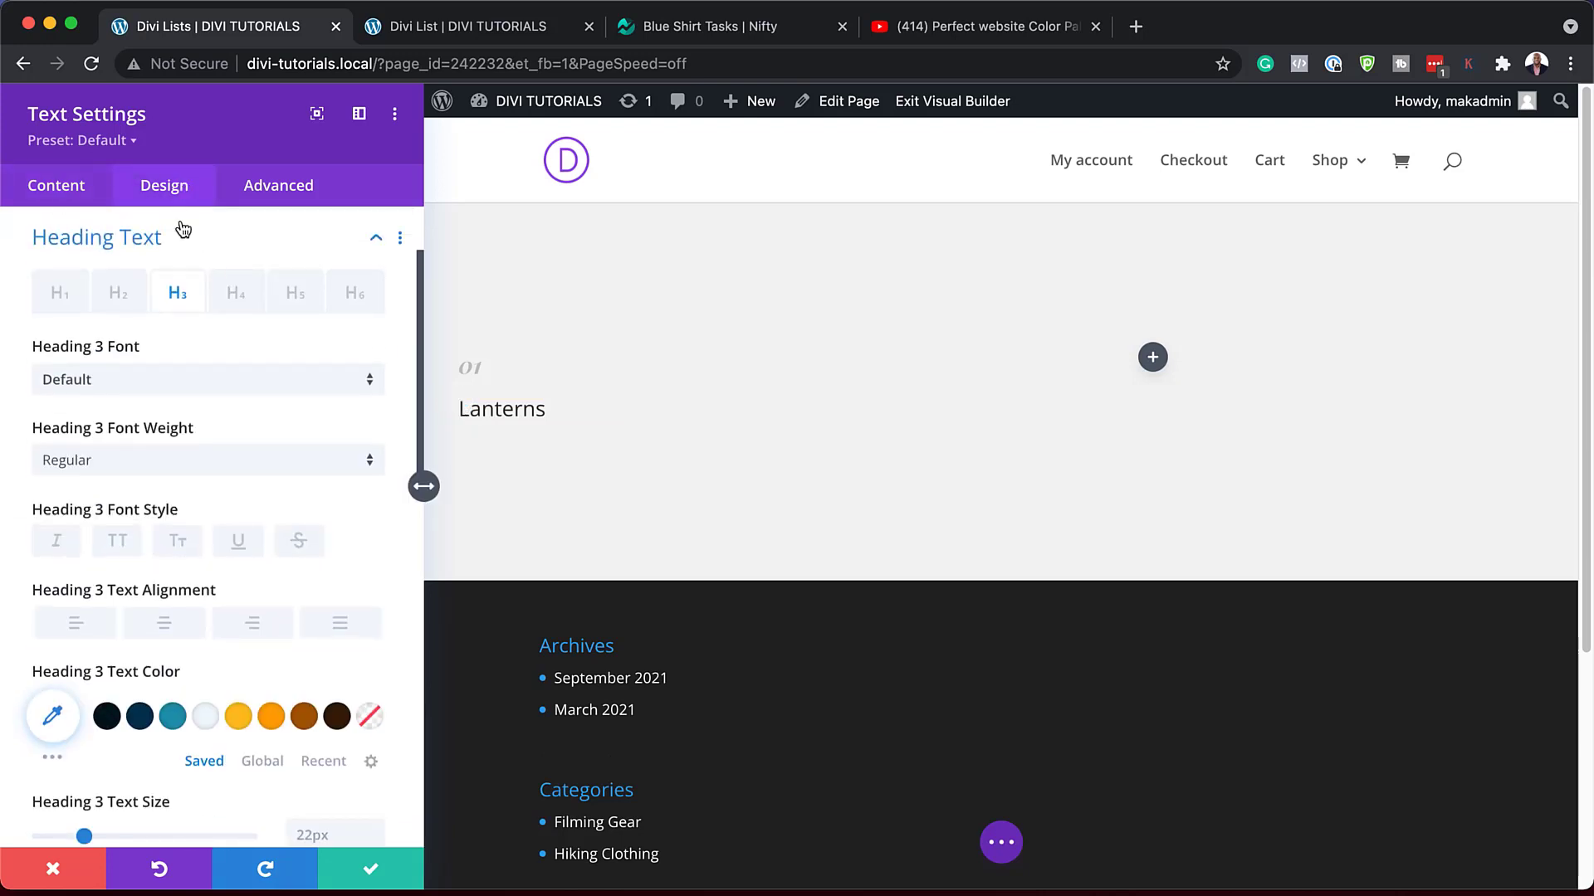
{"action": "left_click", "coordinate": [177, 384]}
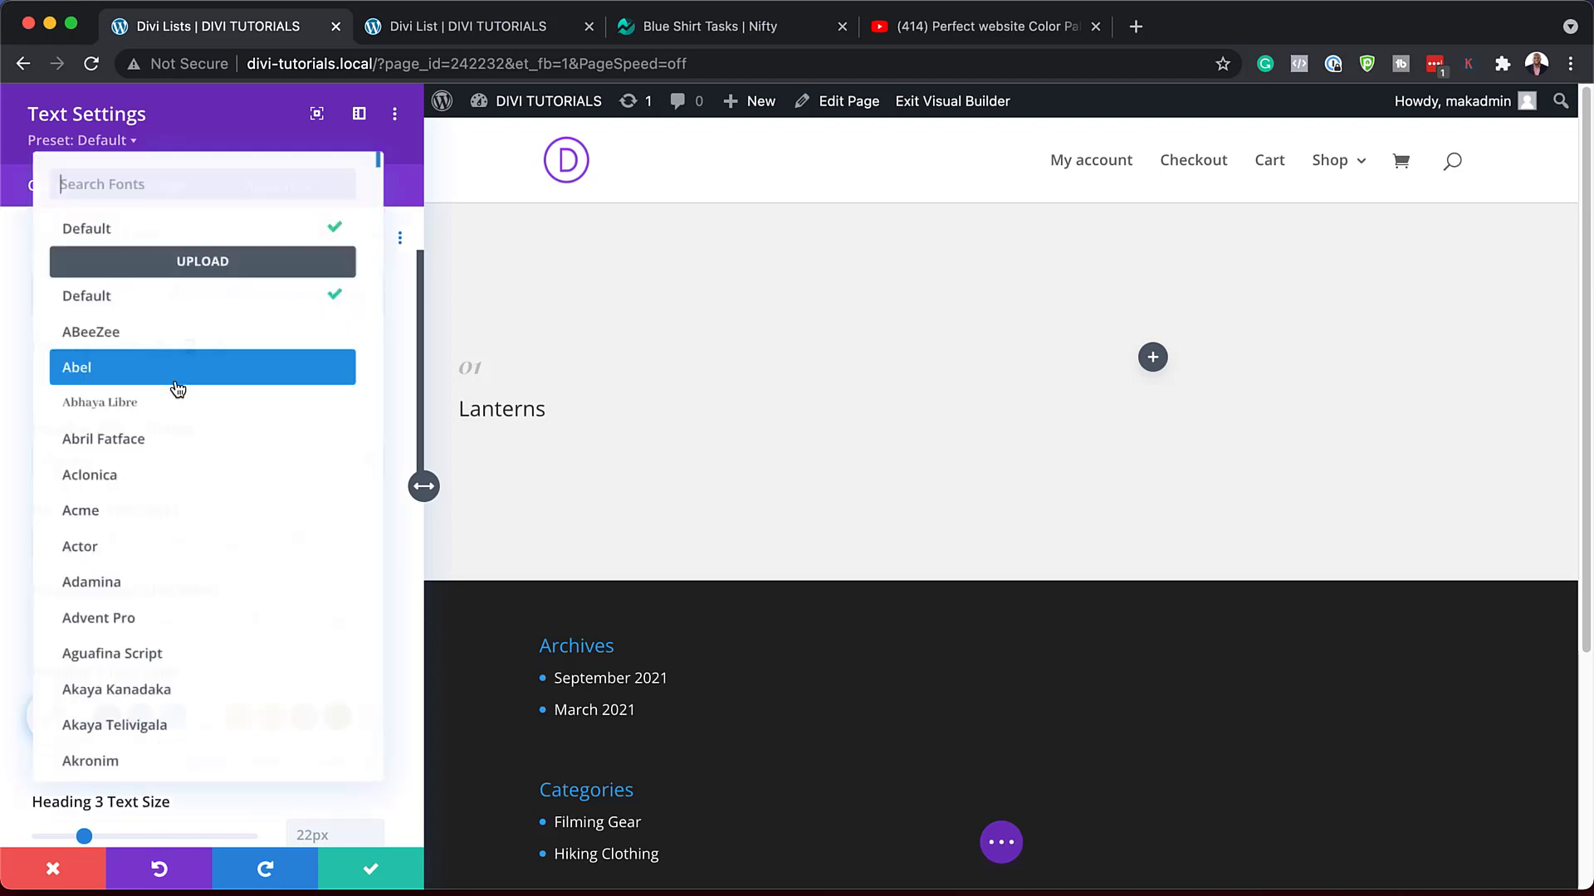
{"action": "left_click", "coordinate": [179, 185]}
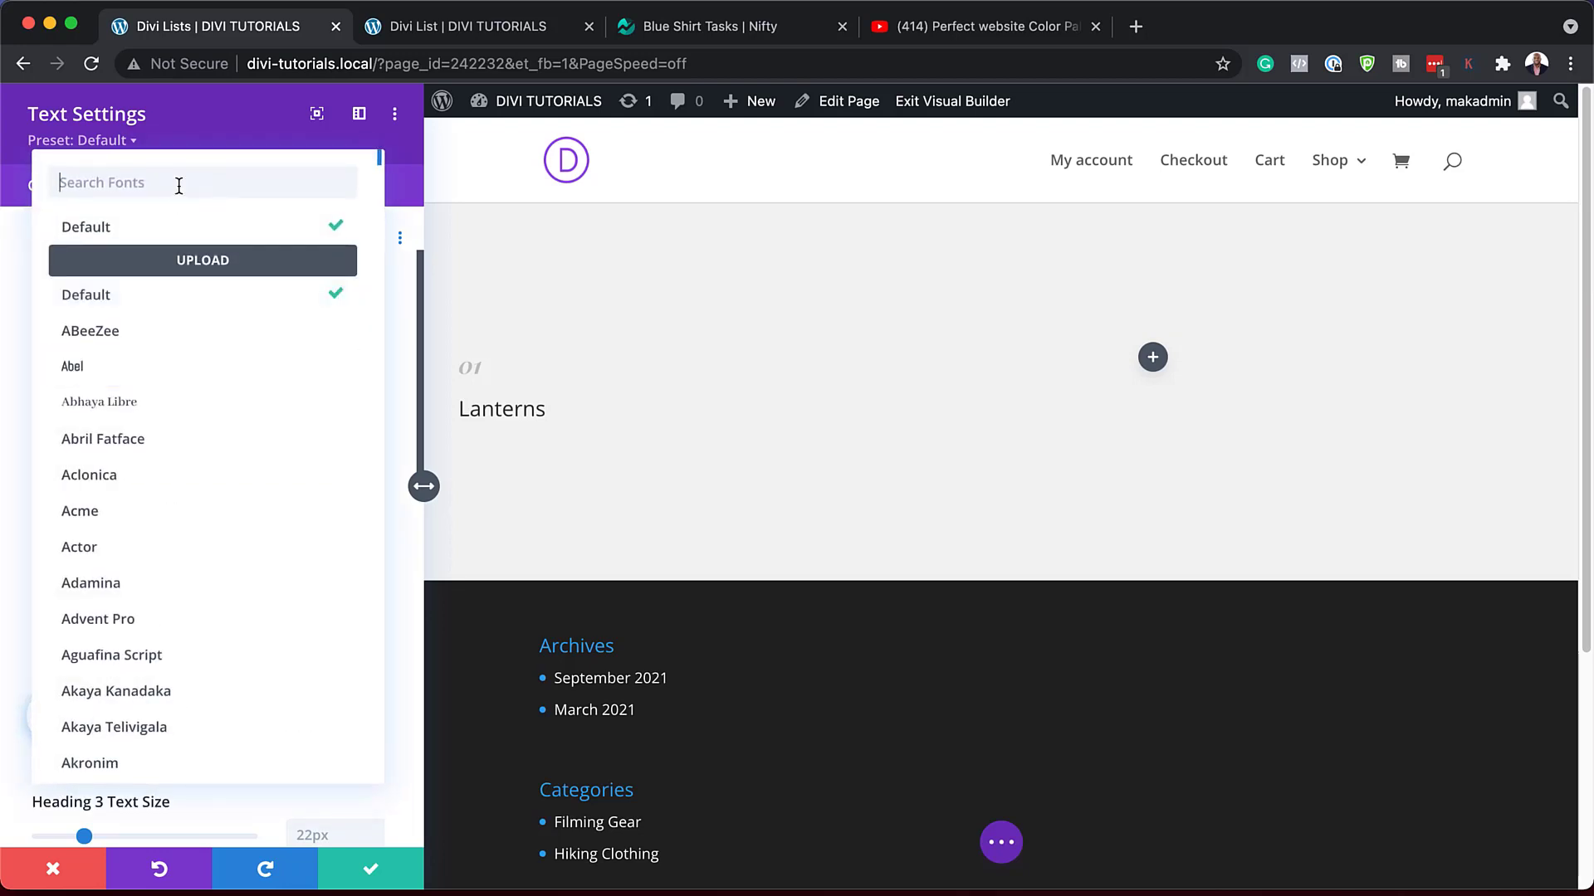
{"action": "type", "text": "play"}
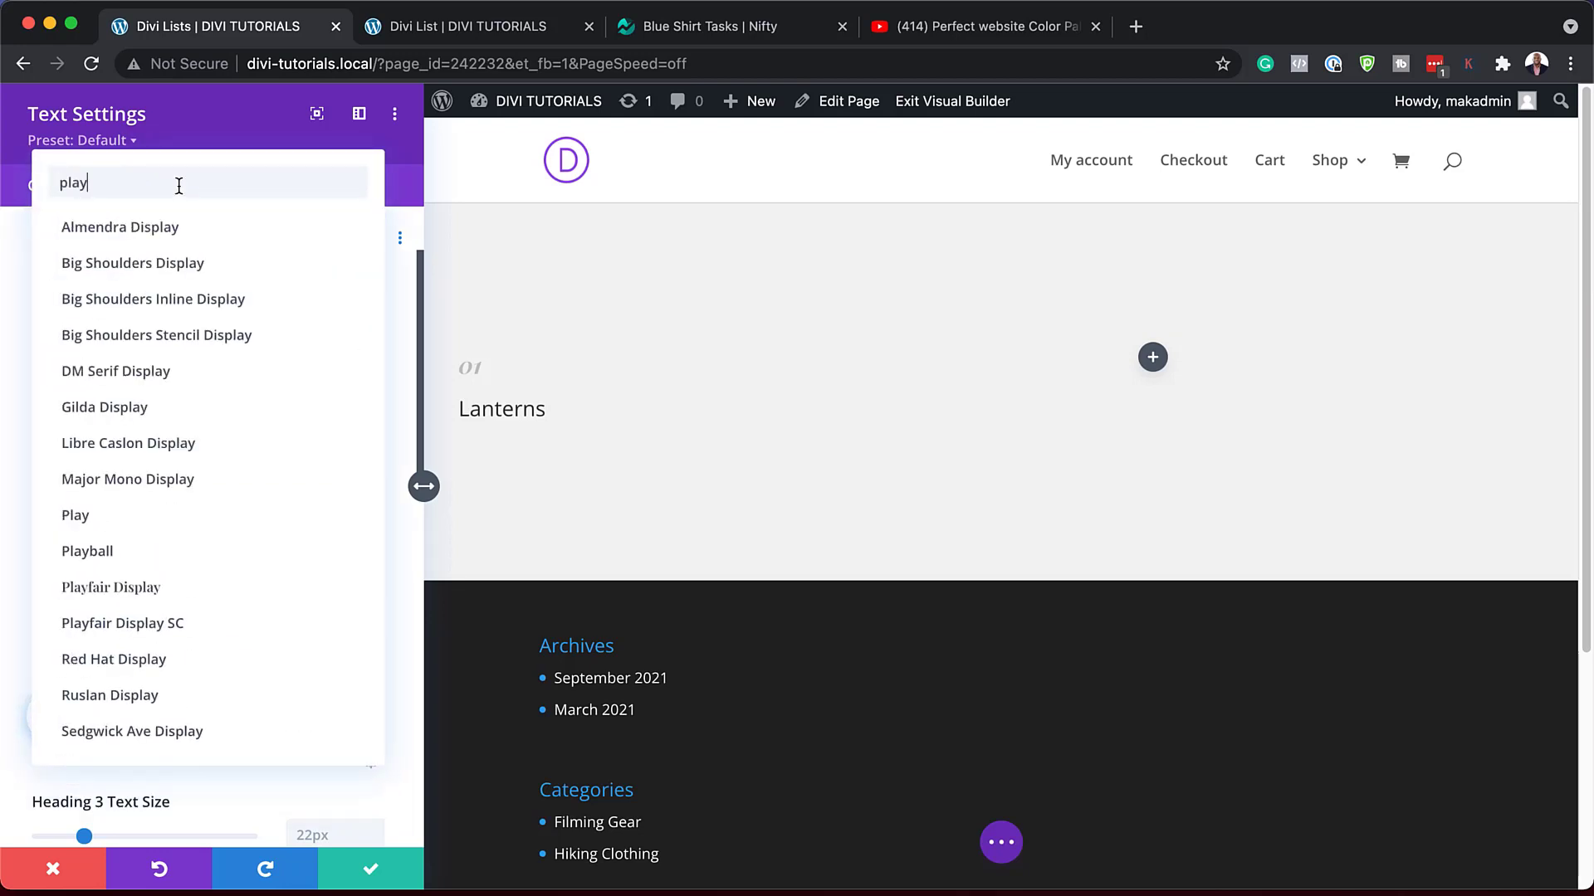
{"action": "type", "text": "f"}
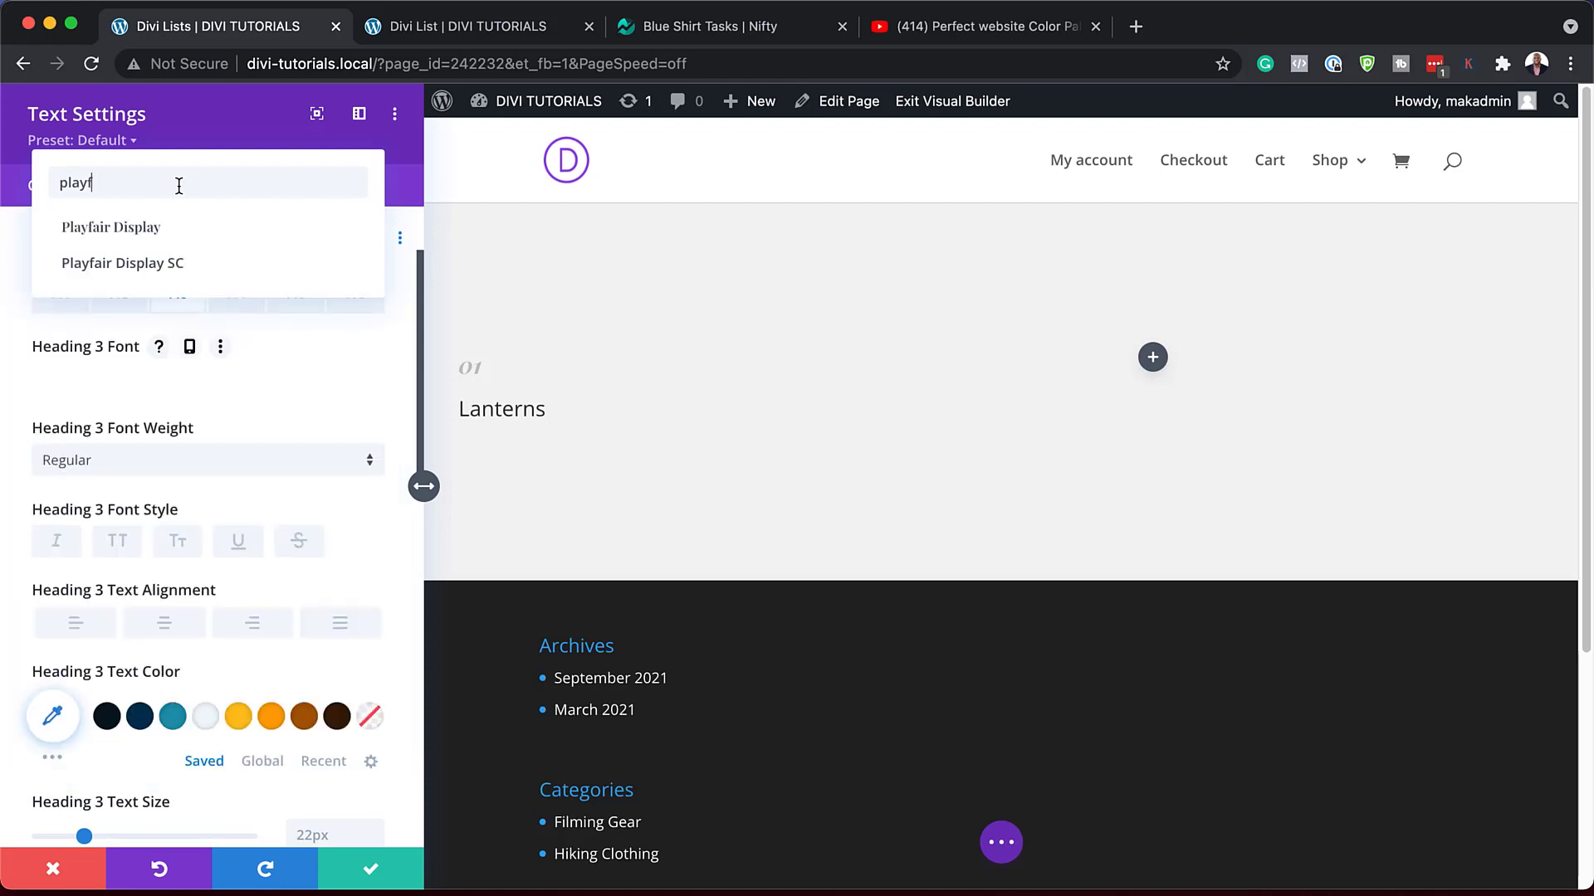
{"action": "left_click", "coordinate": [176, 227]}
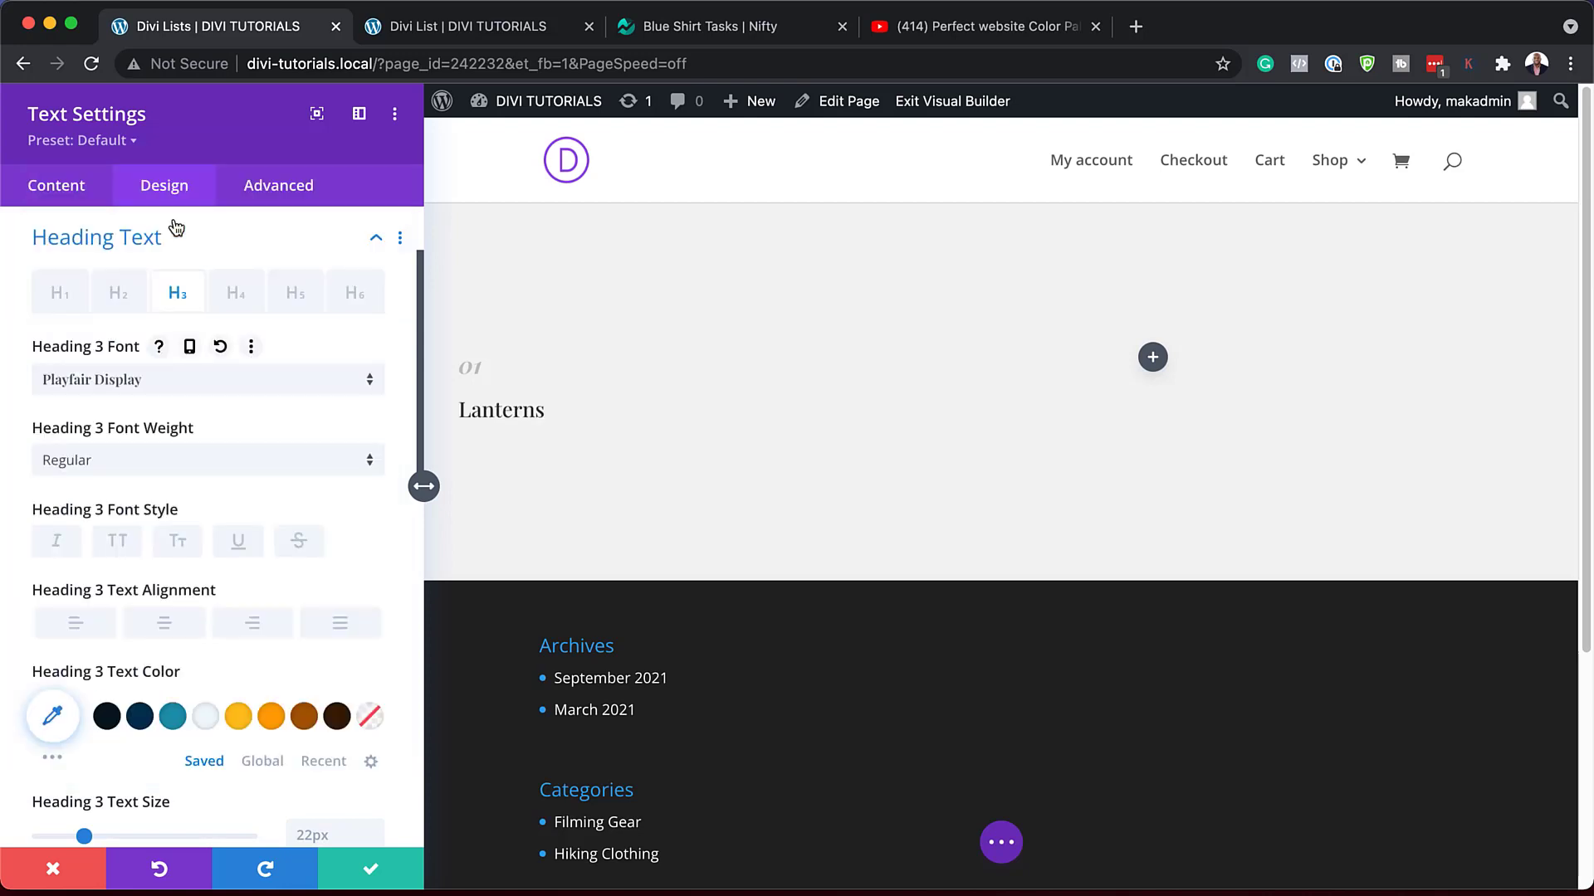
{"action": "left_click", "coordinate": [147, 461]}
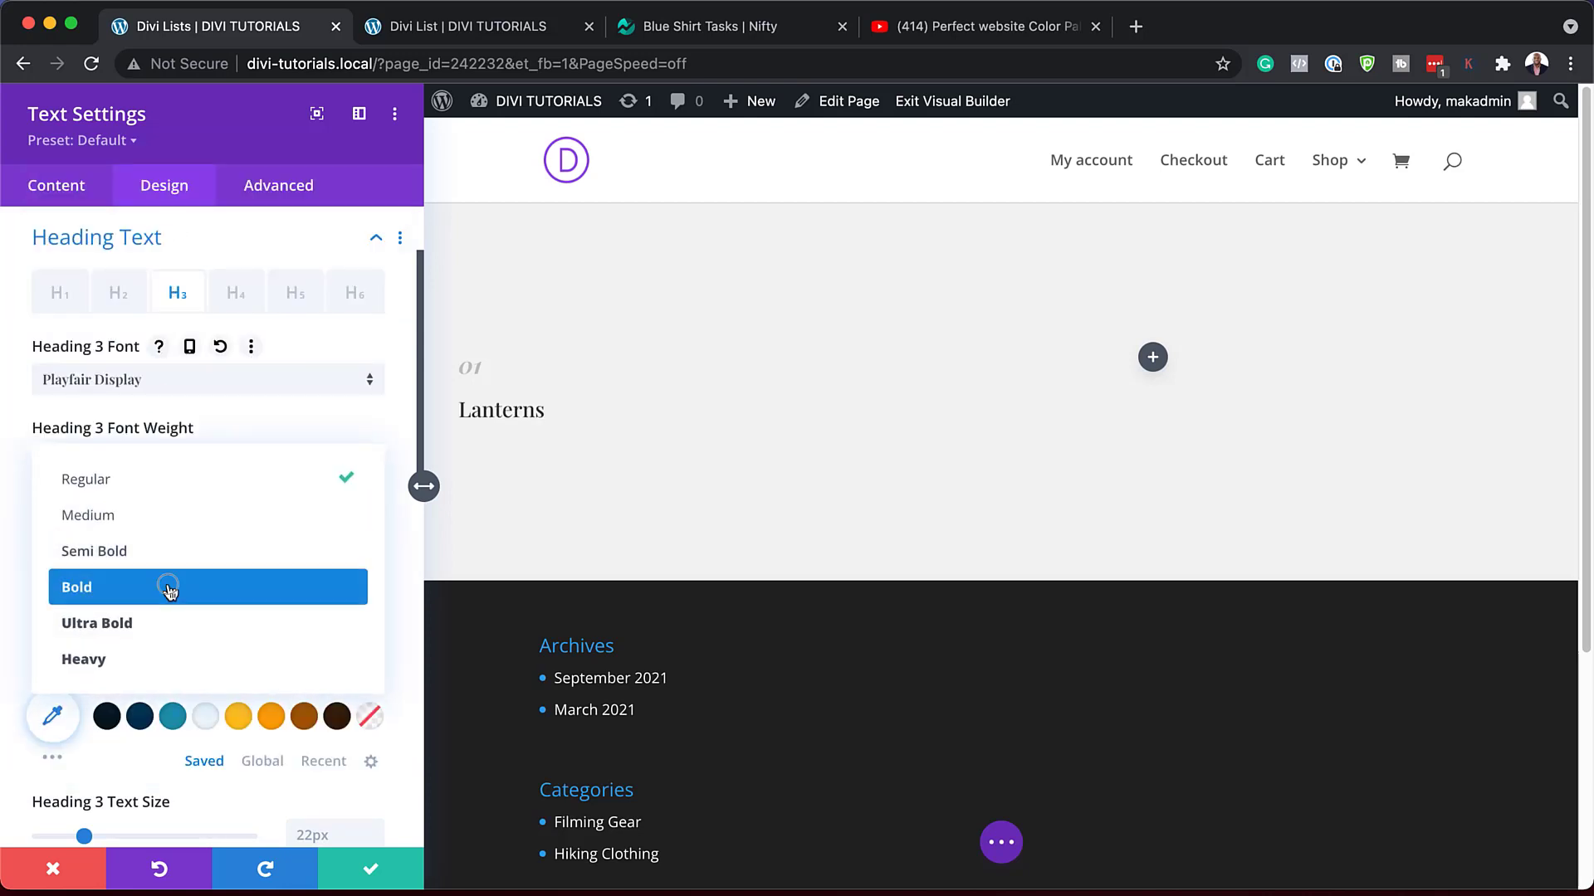
{"action": "left_click", "coordinate": [168, 589]}
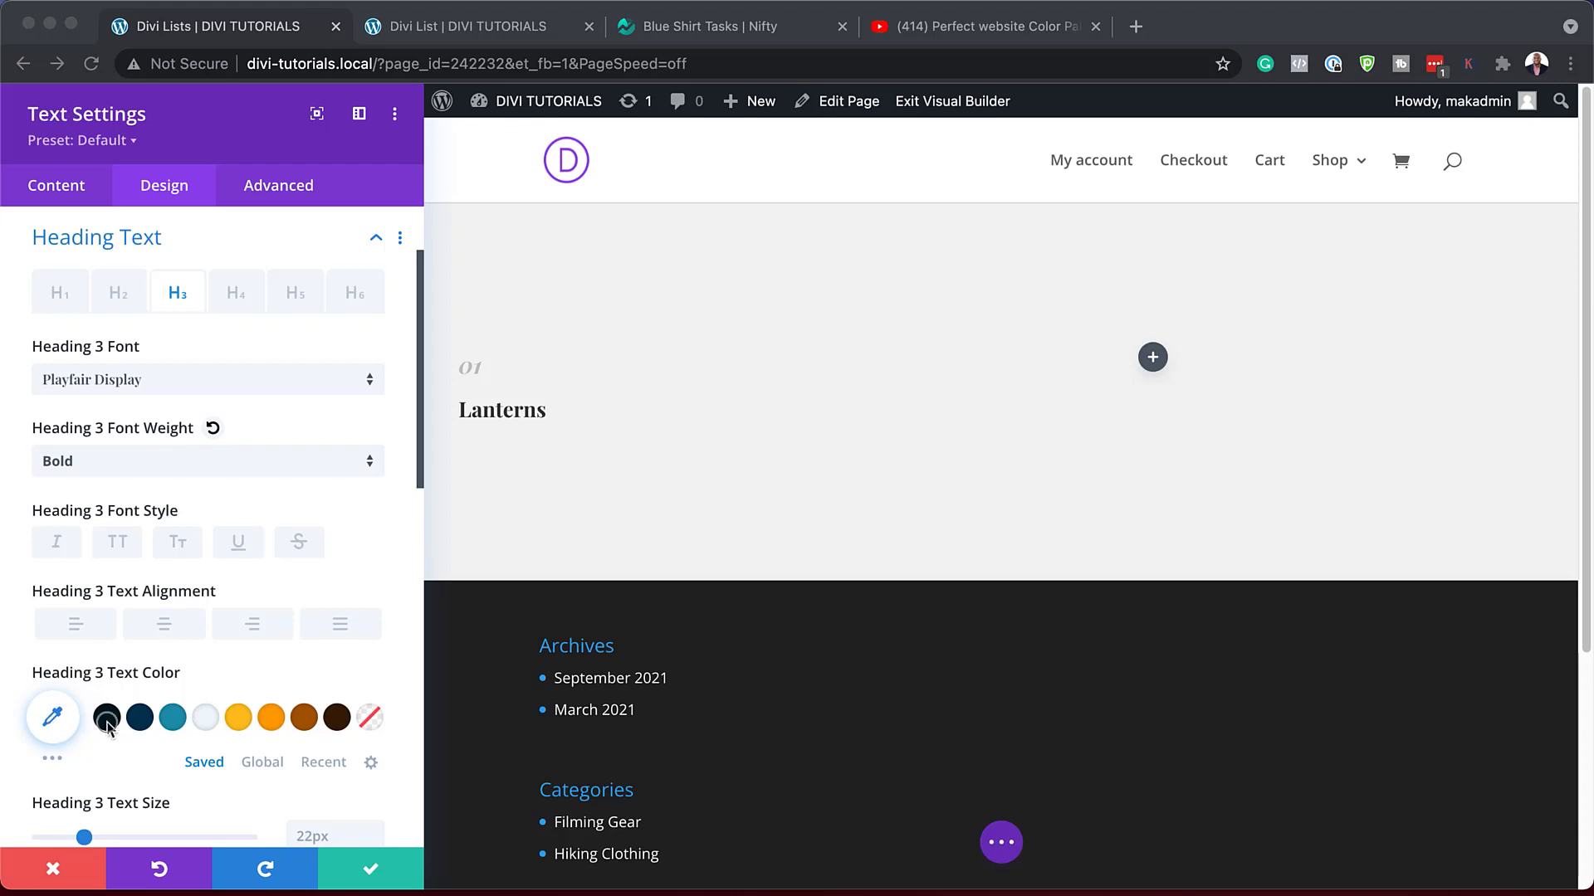
Step: Set the Lanterns heading's Heading 3 text color to #000000 and its text size to 3vw
{"action": "left_click", "coordinate": [49, 723]}
{"action": "left_click", "coordinate": [48, 717]}
{"action": "left_click", "coordinate": [104, 718]}
{"action": "type", "text": "#000000"}
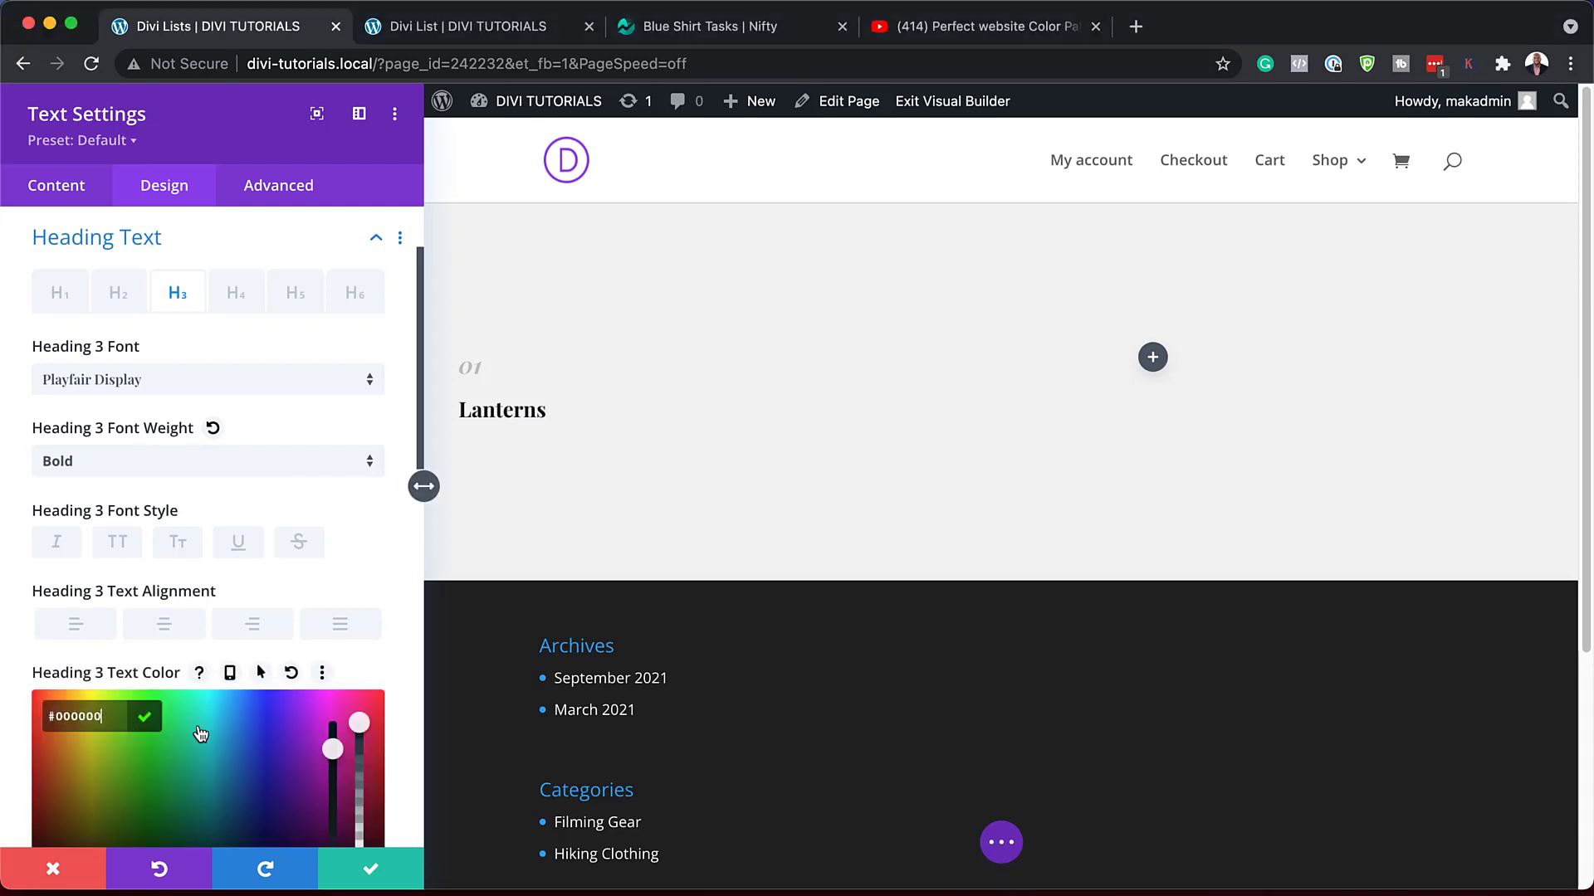
{"action": "key", "text": "Return"}
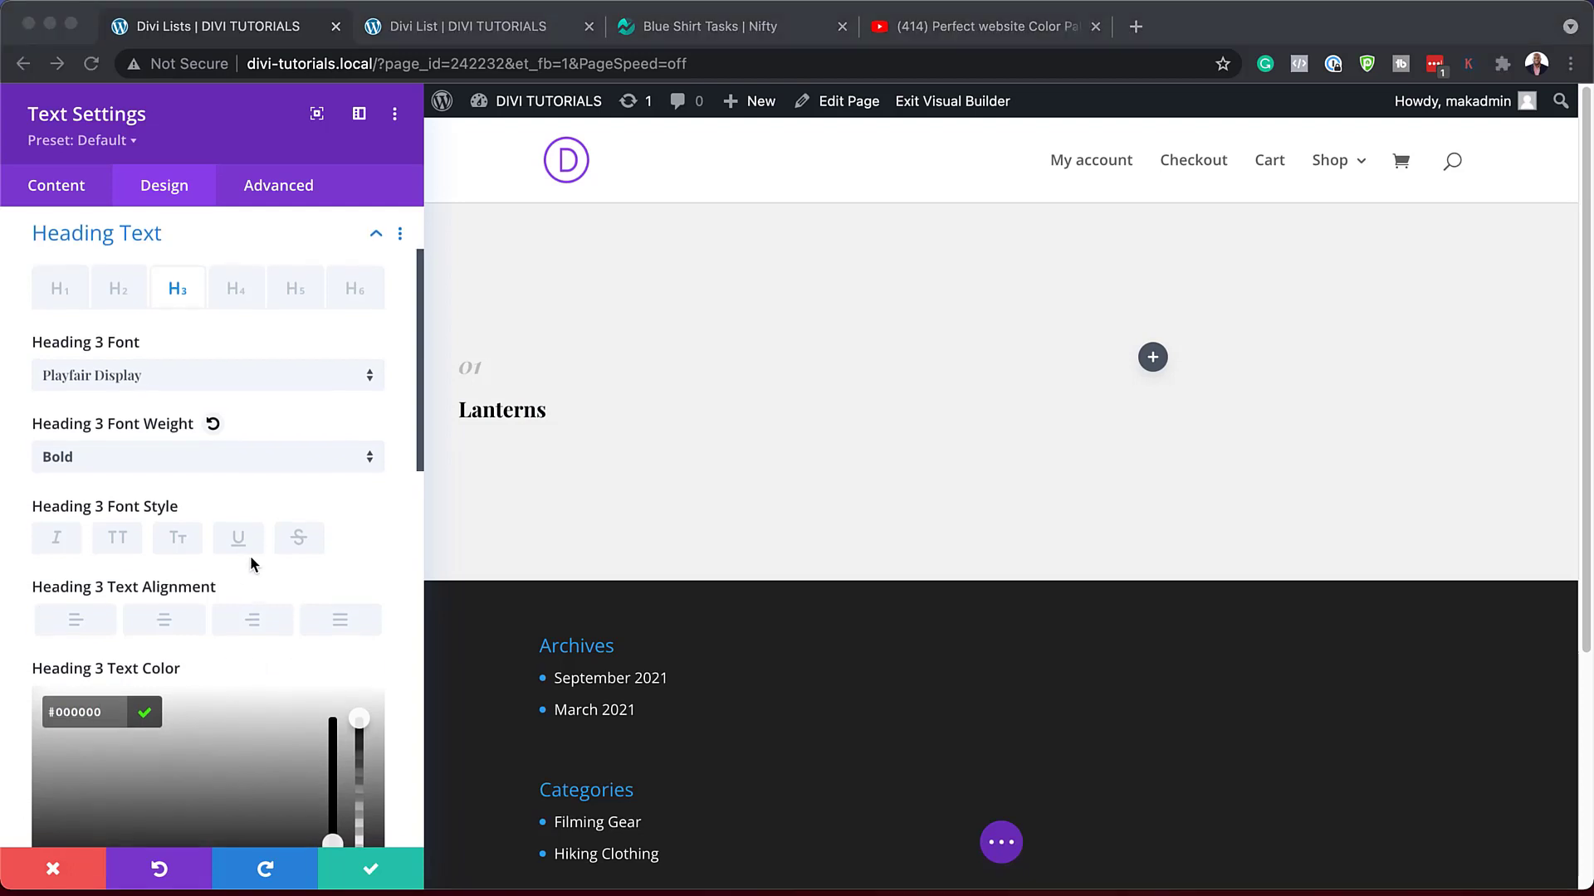
{"action": "scroll", "coordinate": [249, 562], "scroll_direction": "down", "scroll_amount": 5}
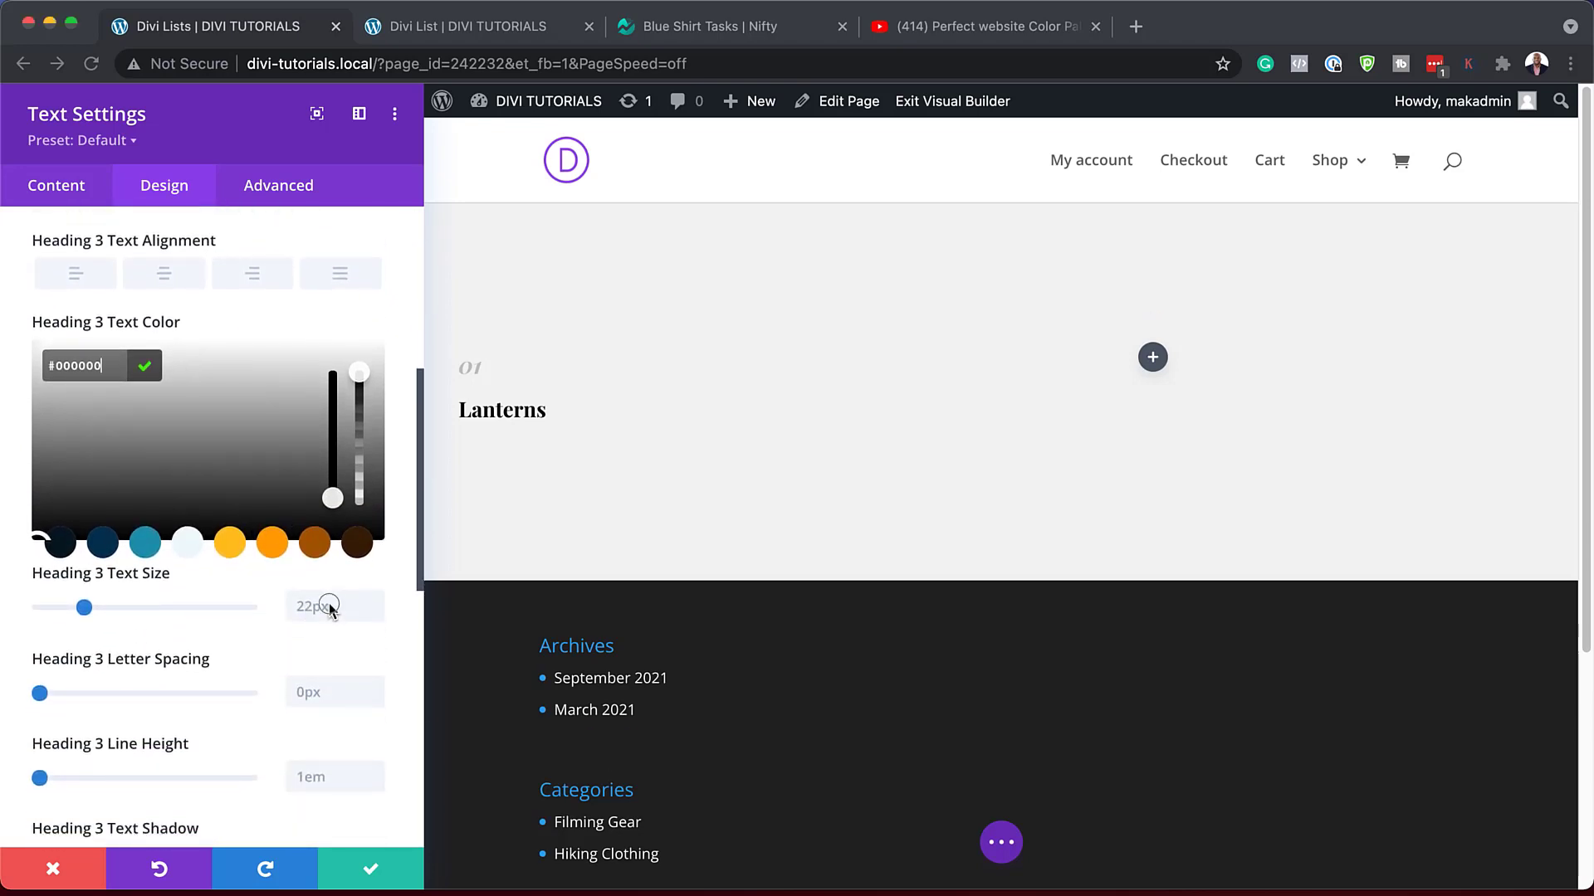
{"action": "left_click", "coordinate": [328, 606]}
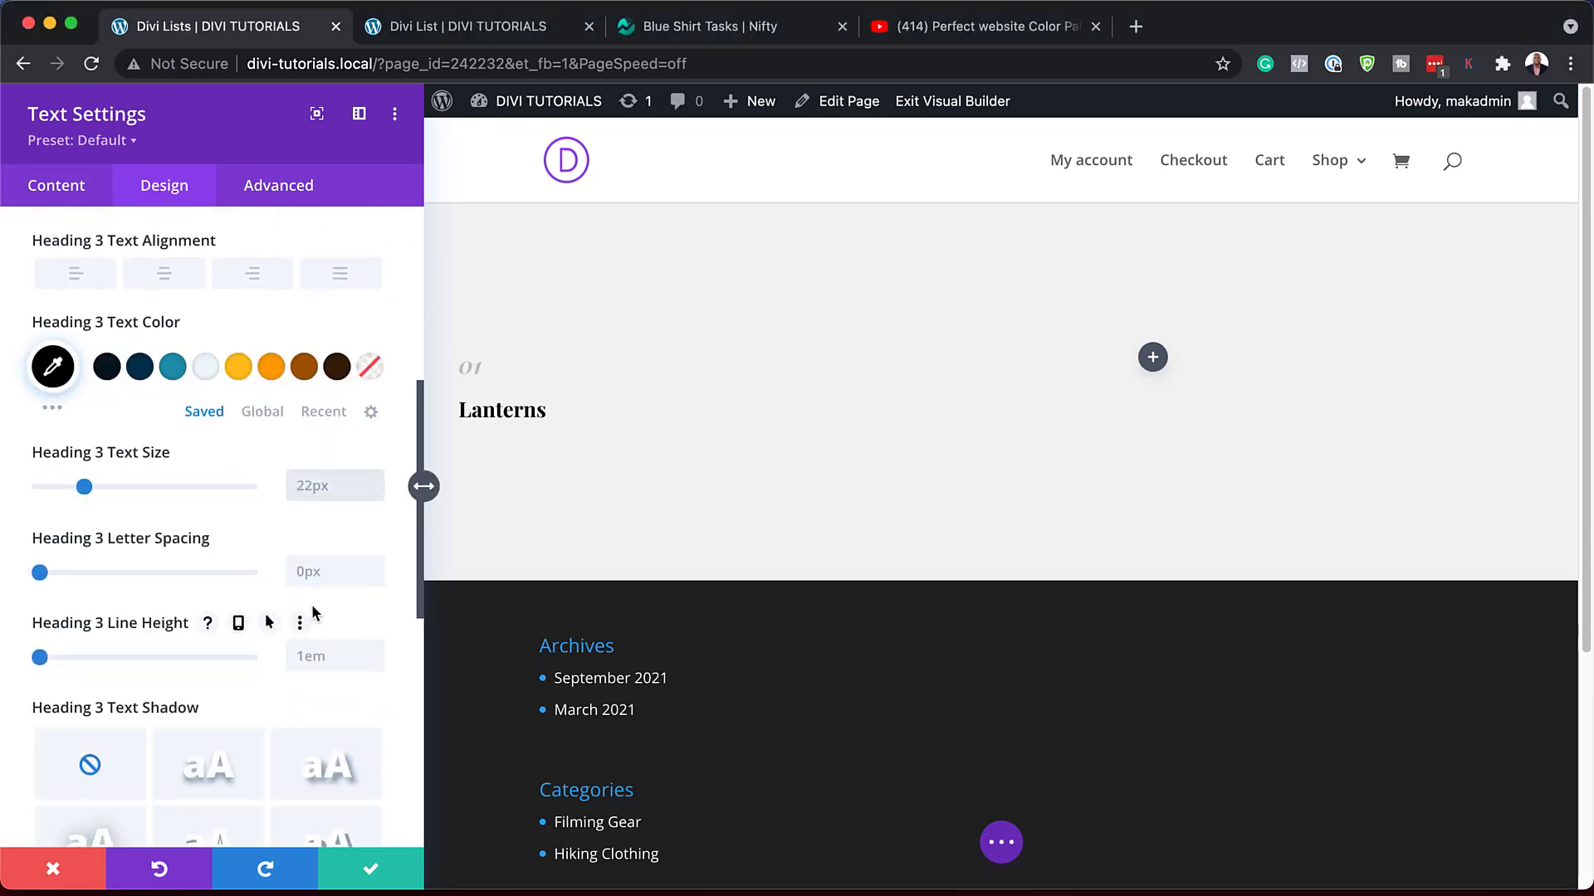
{"action": "type", "text": "3vw"}
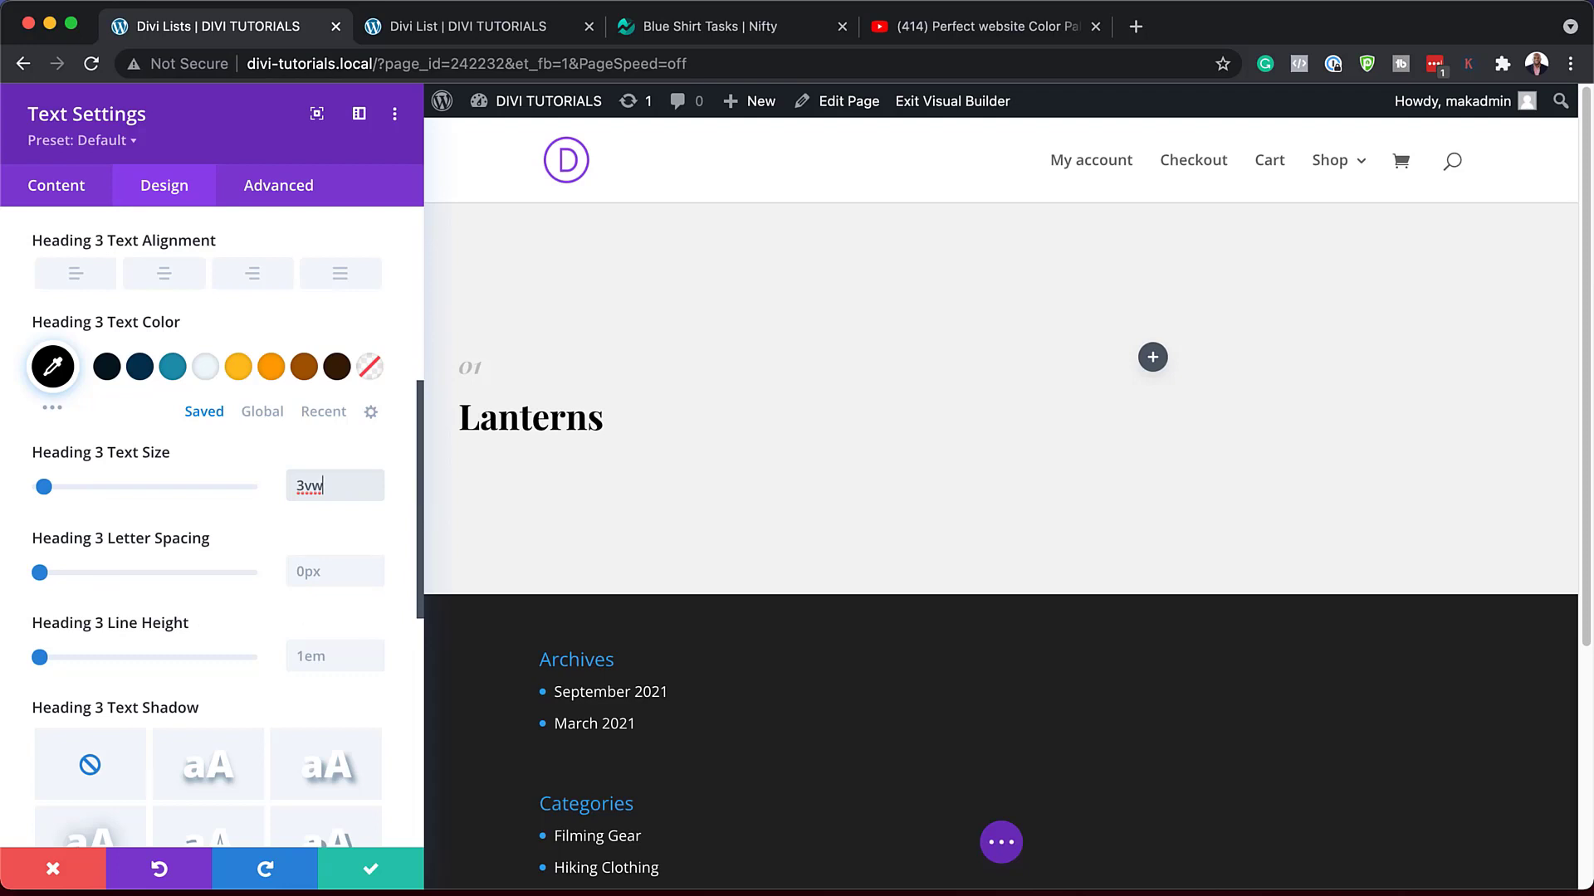
Step: Give the Lanterns text module linked top and bottom margins of 2vh
{"action": "scroll", "coordinate": [211, 620], "scroll_direction": "down", "scroll_amount": 7}
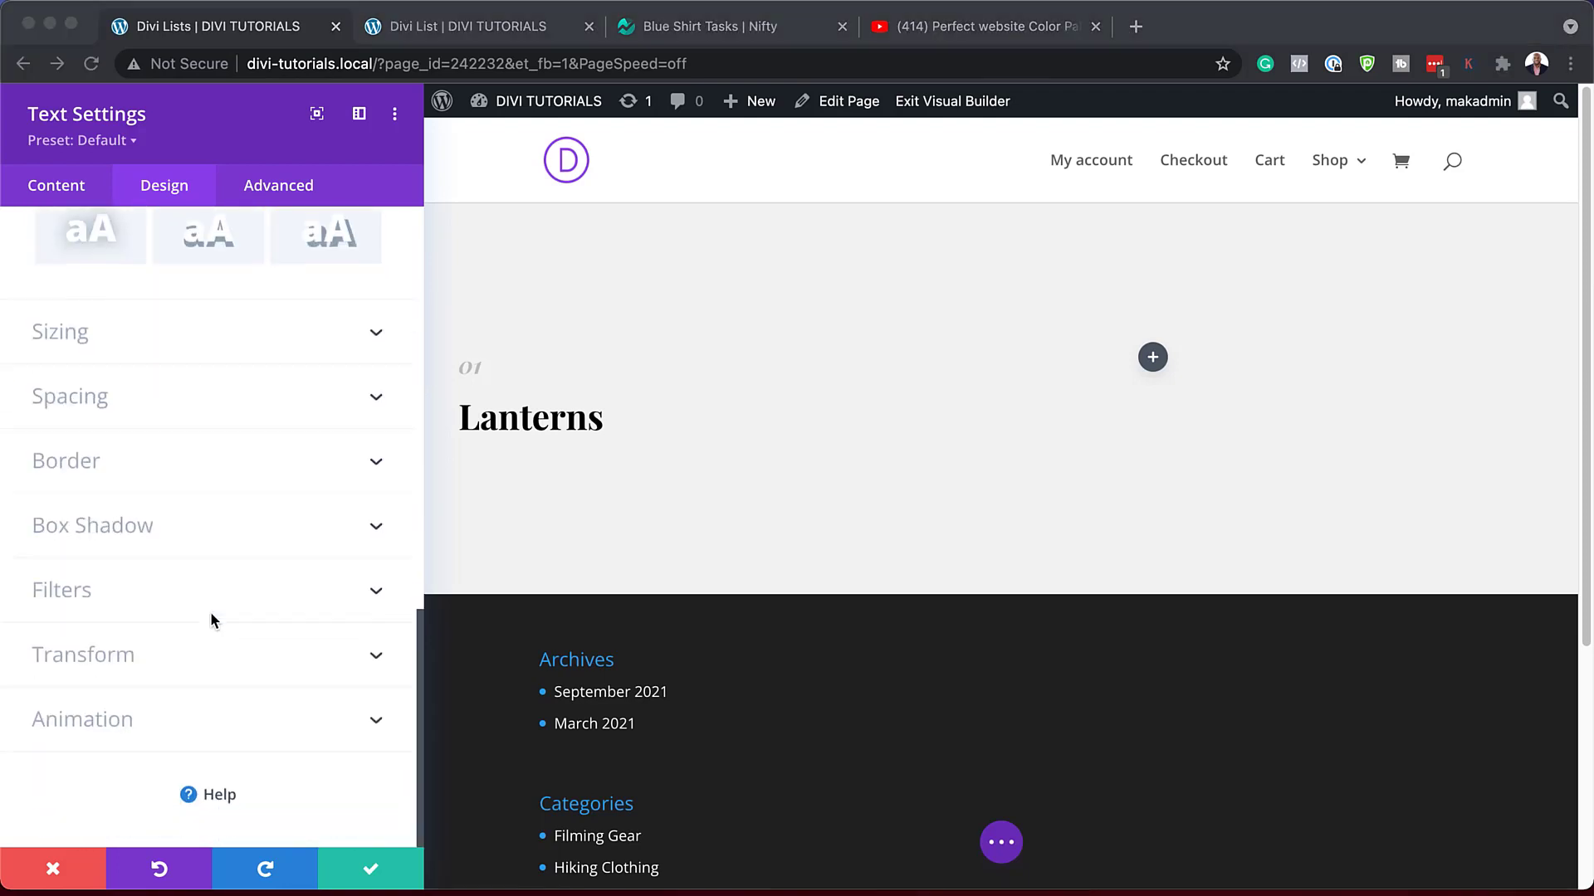
{"action": "left_click", "coordinate": [89, 396]}
{"action": "left_click", "coordinate": [44, 407]}
{"action": "left_click", "coordinate": [68, 314]}
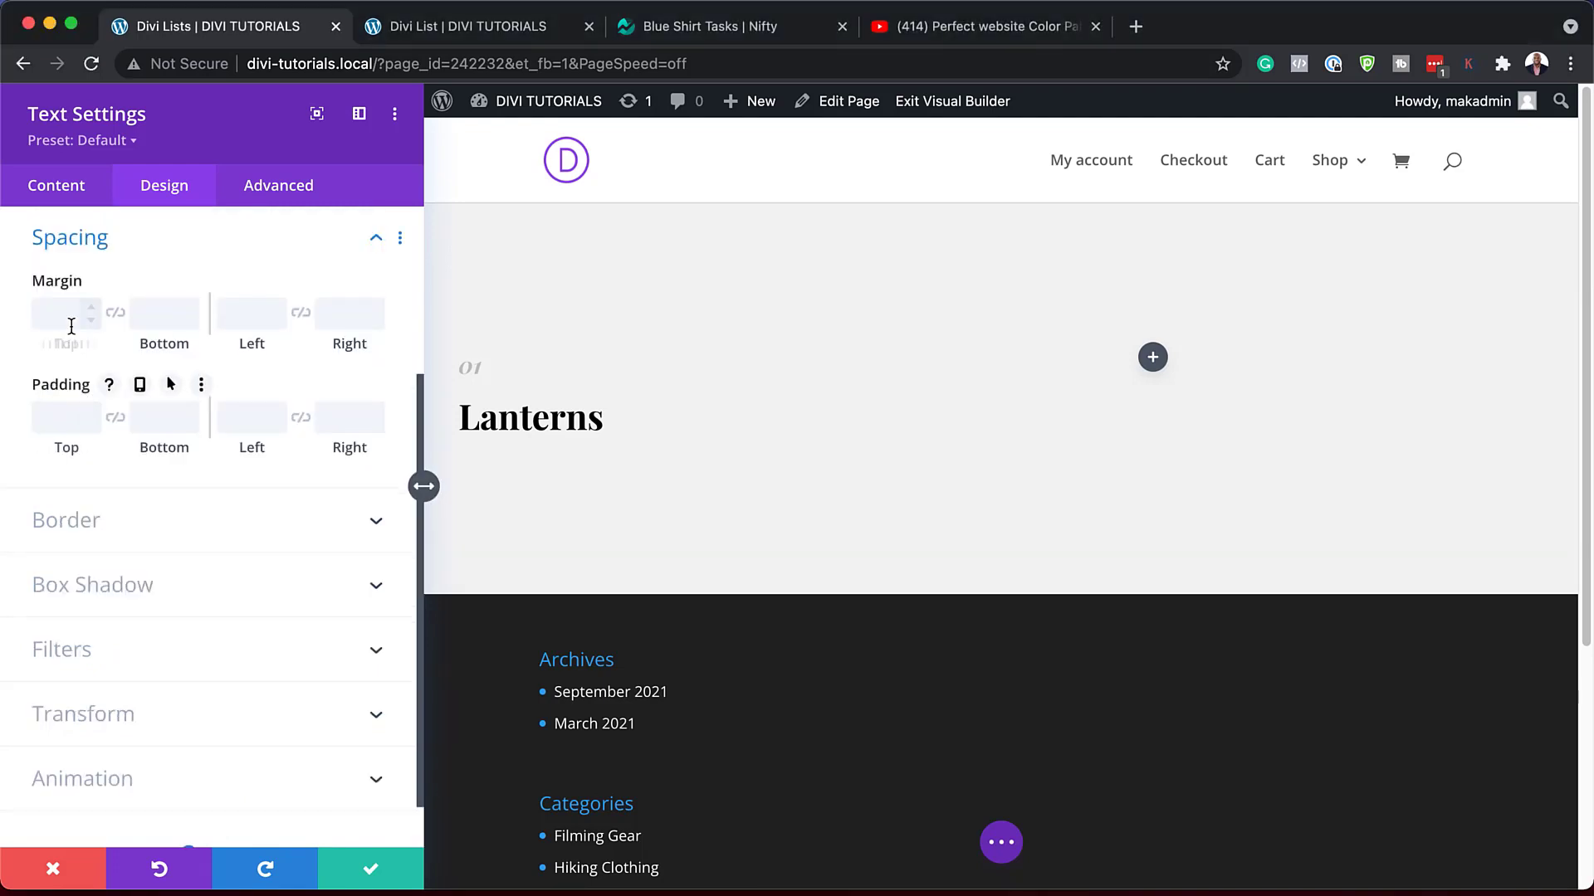
{"action": "type", "text": "2vh"}
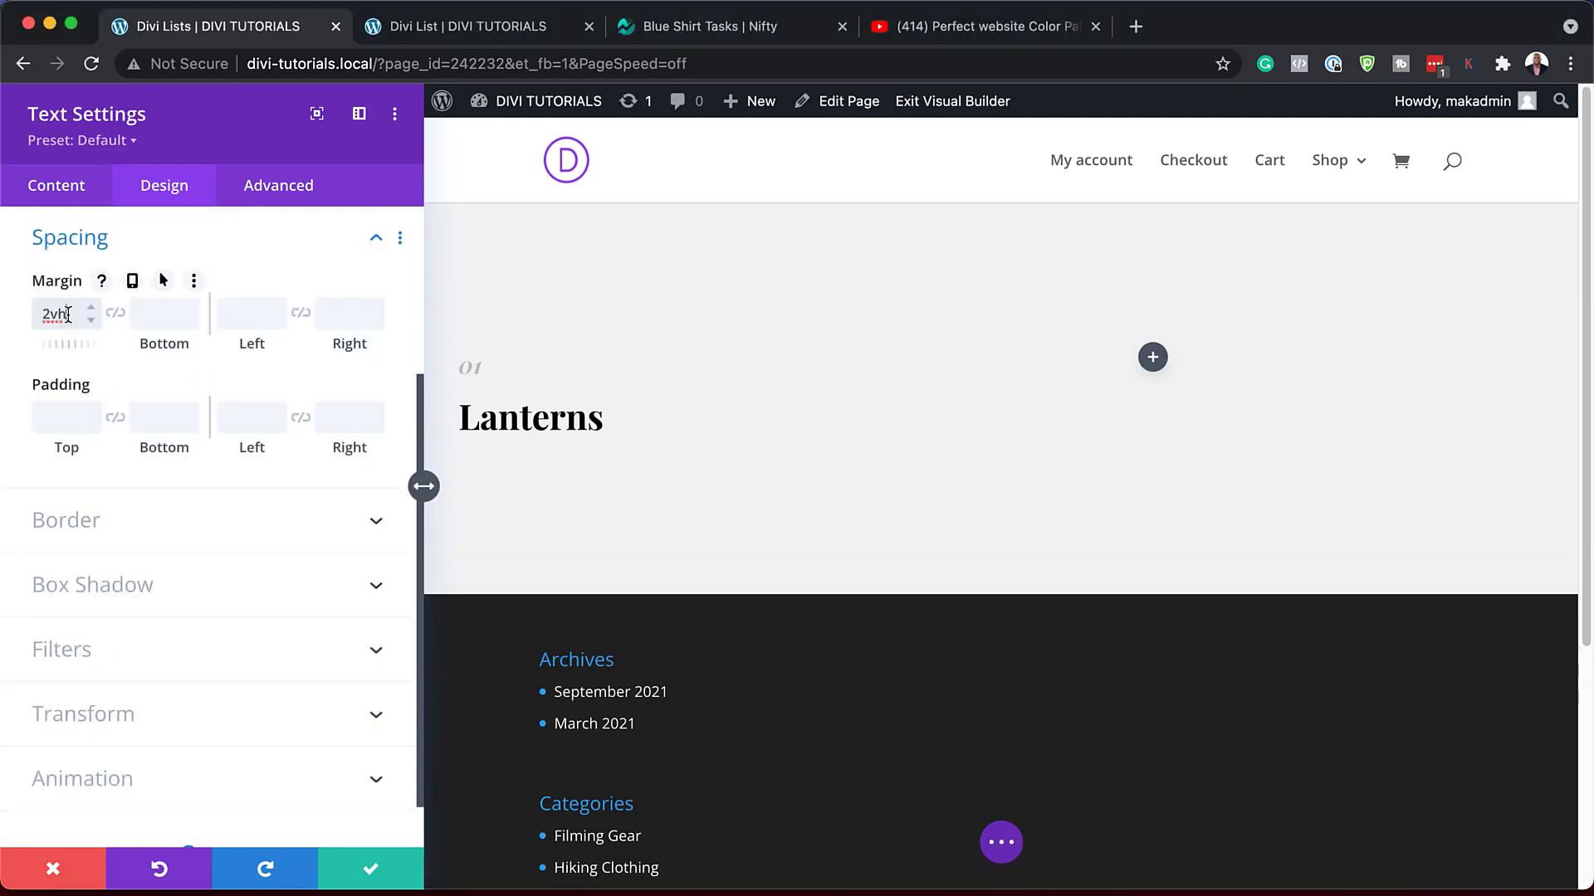
{"action": "left_click", "coordinate": [115, 313]}
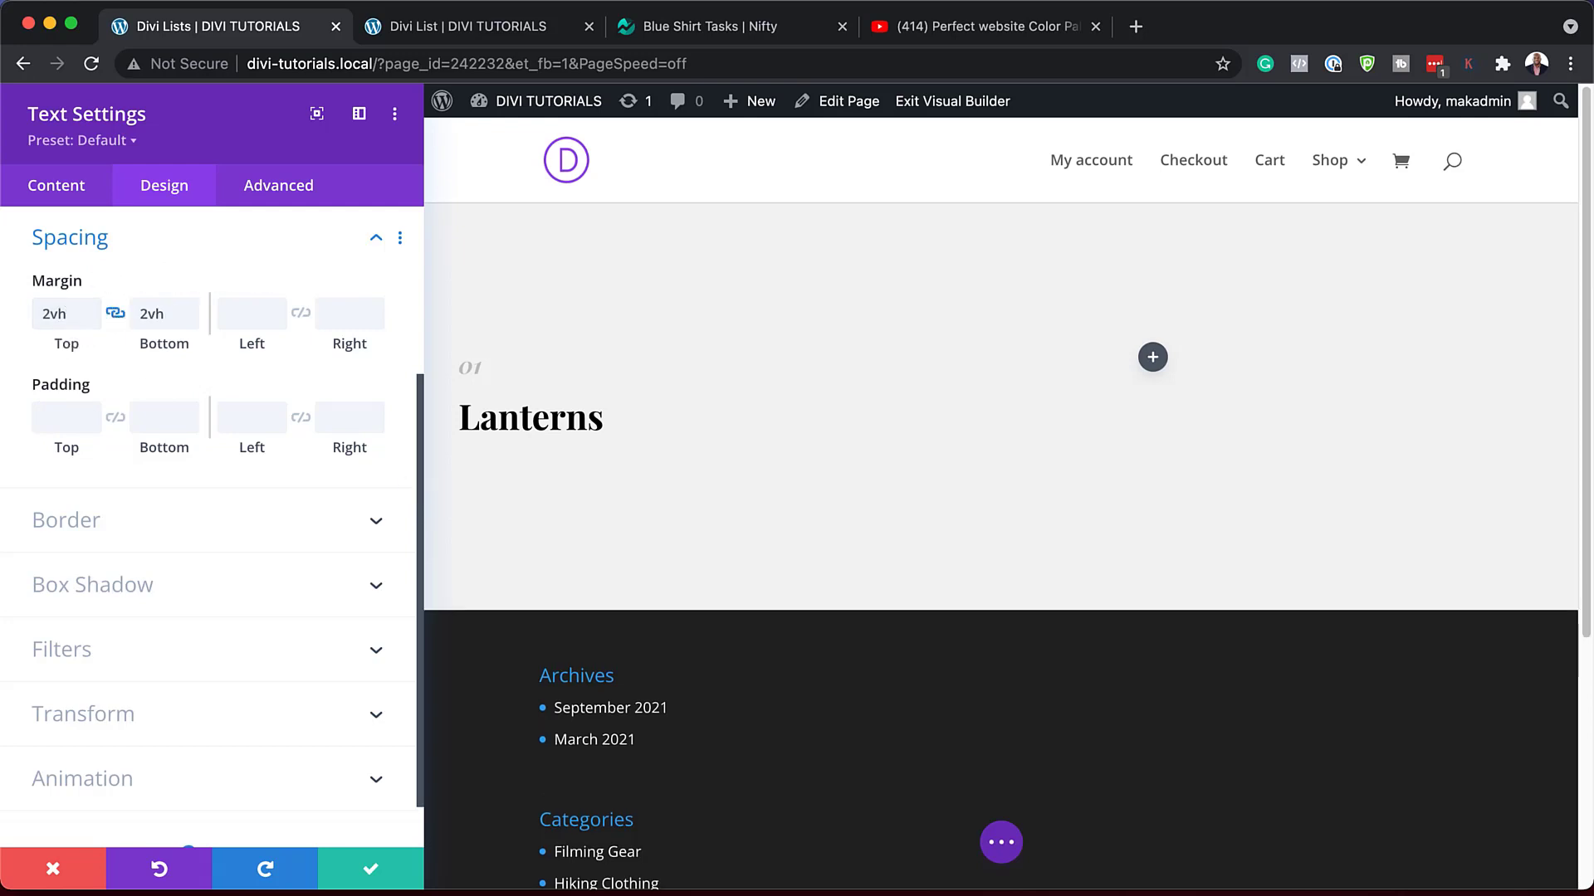
Step: Scale the Lanterns module to 300% in both directions, translate it 30% horizontally, and save the module
{"action": "scroll", "coordinate": [200, 606], "scroll_direction": "down", "scroll_amount": 2}
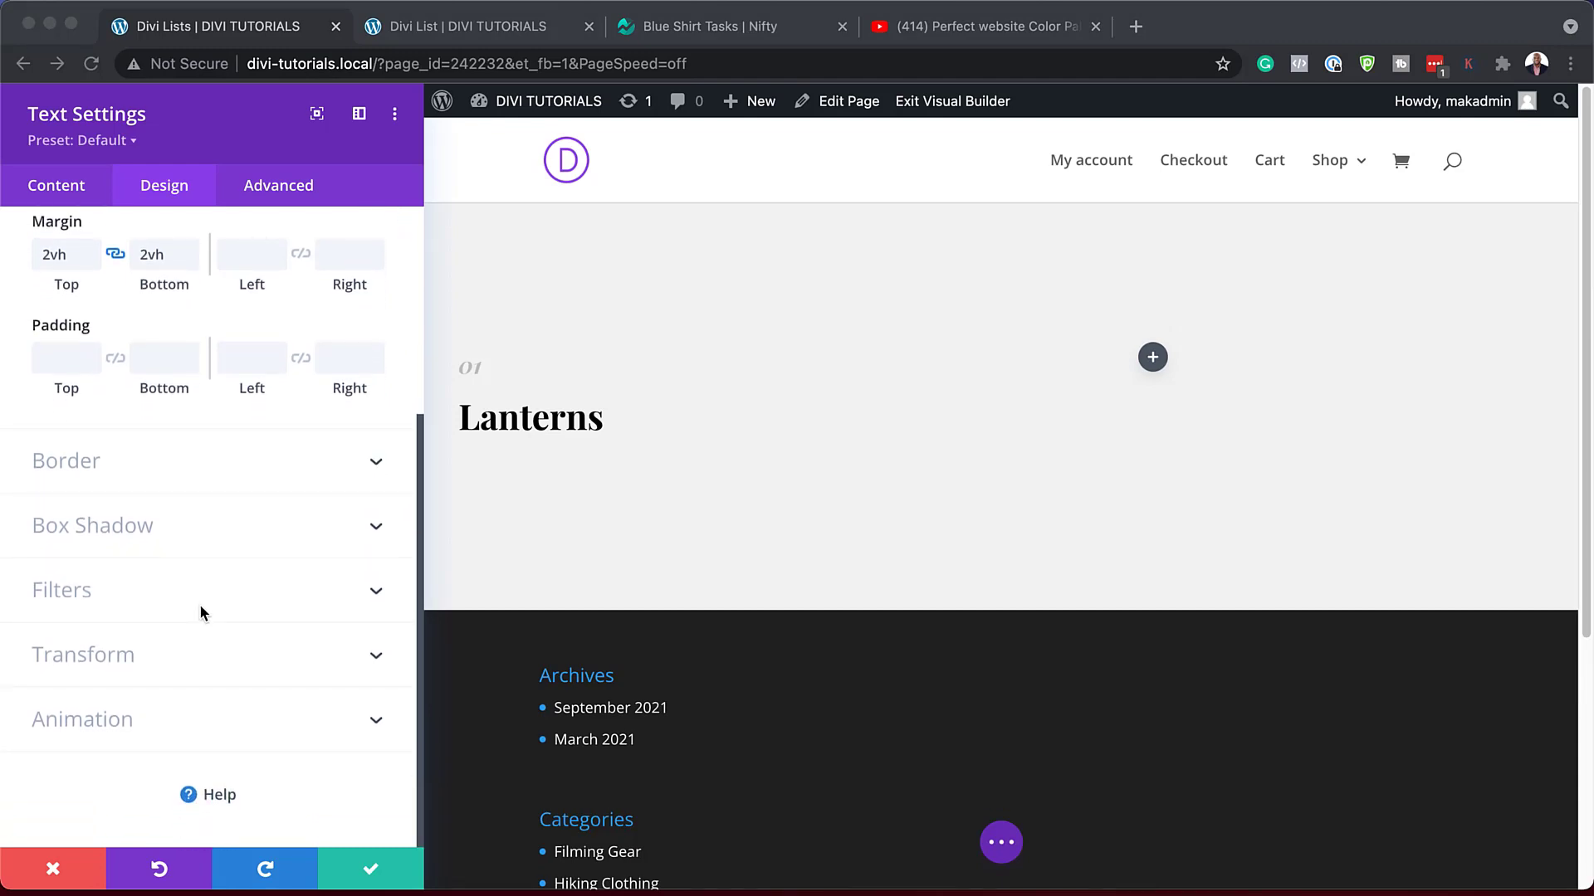
{"action": "left_click", "coordinate": [125, 655]}
{"action": "left_click", "coordinate": [104, 655]}
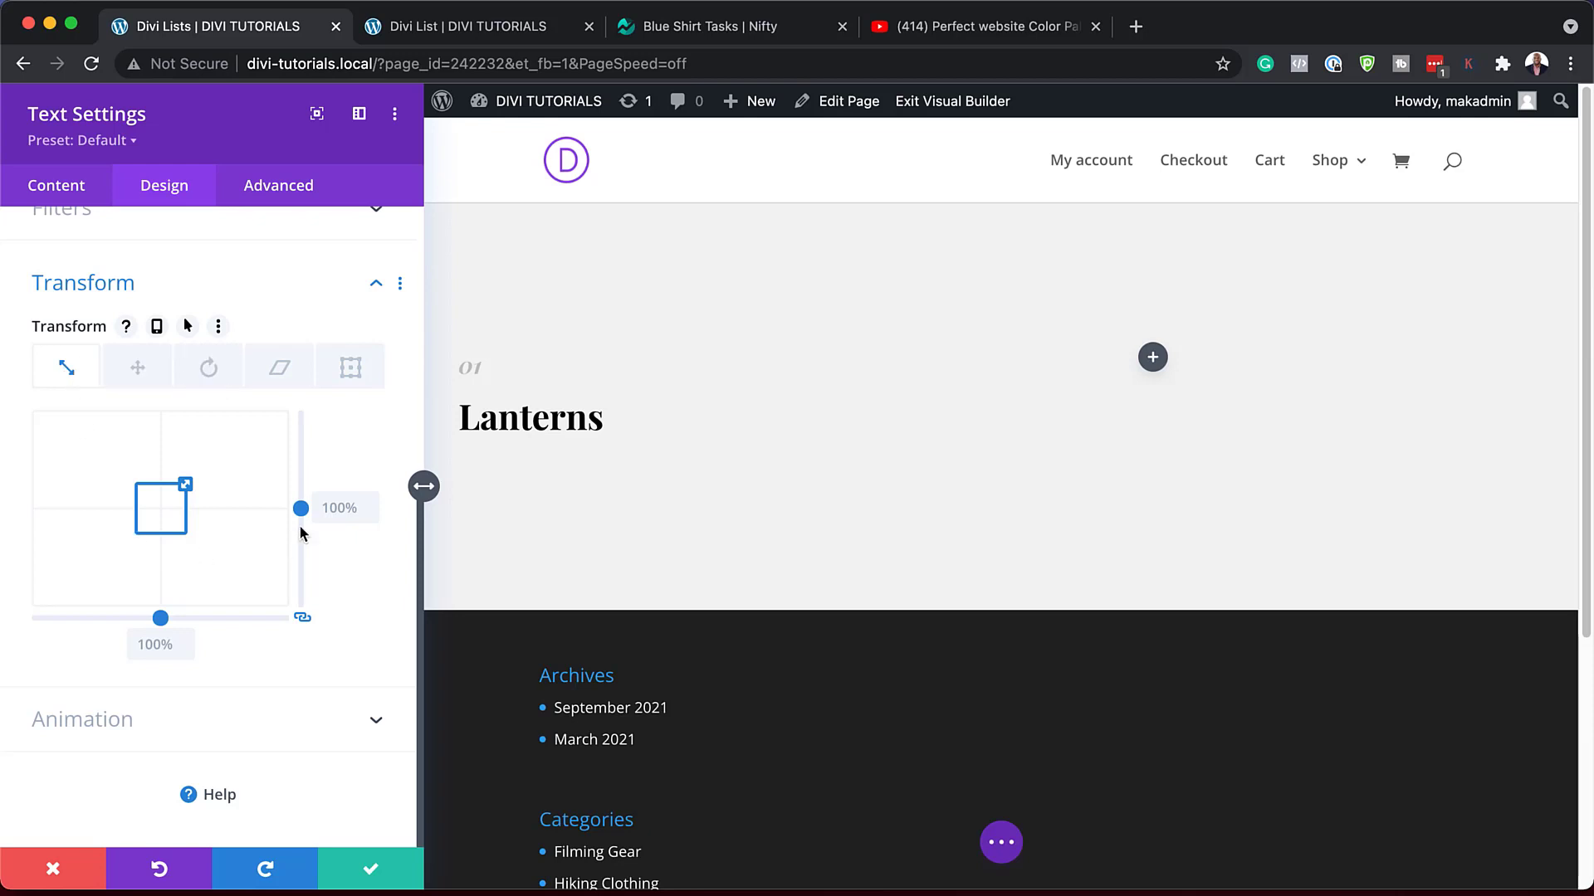
{"action": "left_click", "coordinate": [326, 509]}
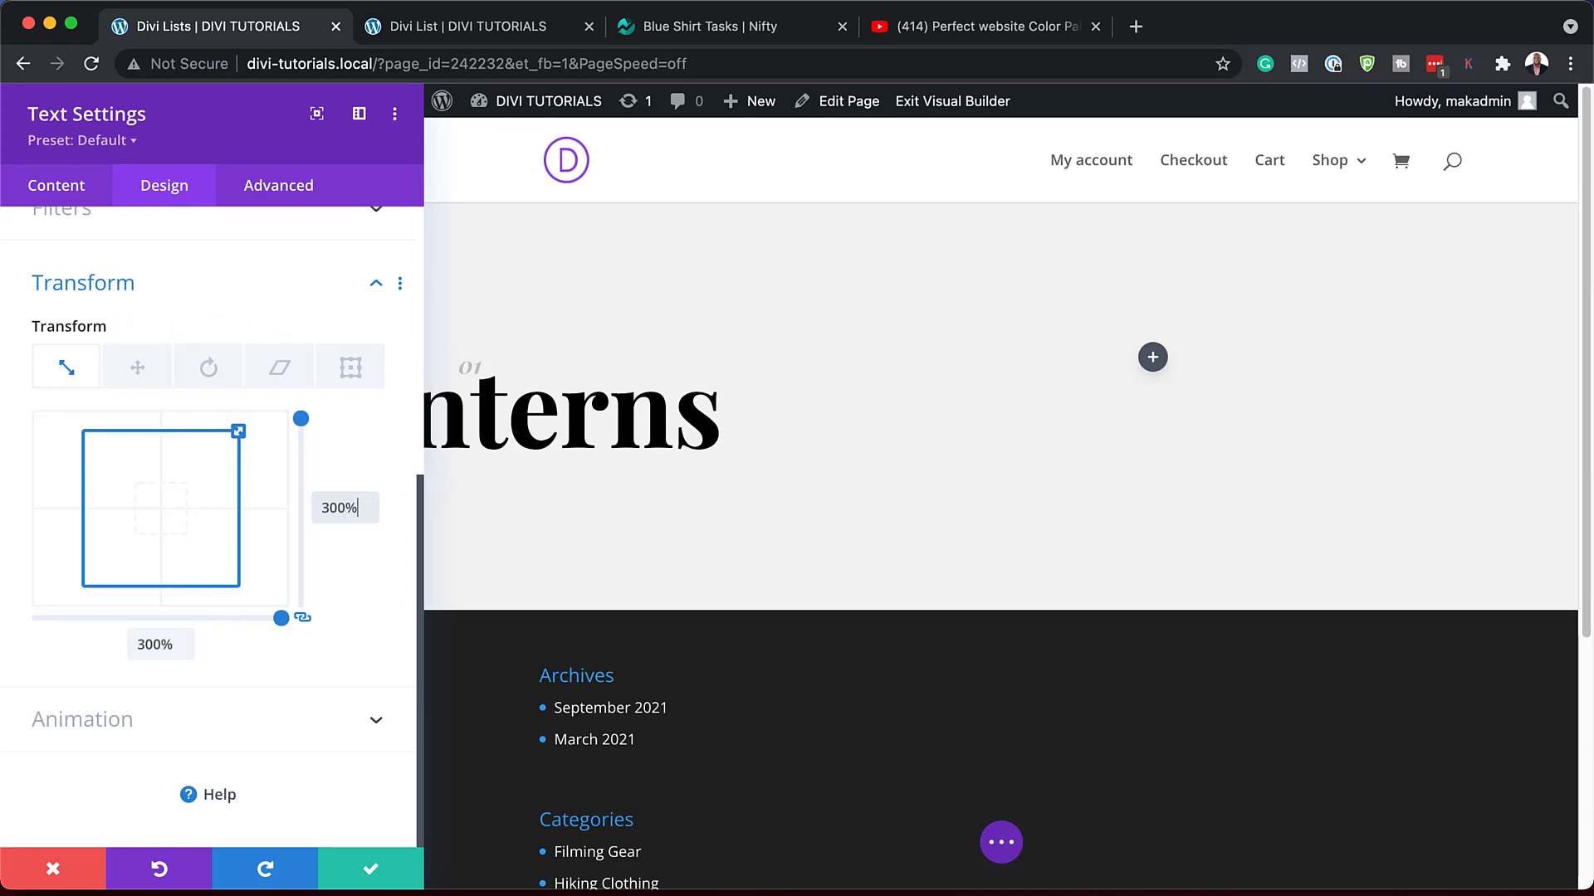
{"action": "left_click", "coordinate": [141, 371]}
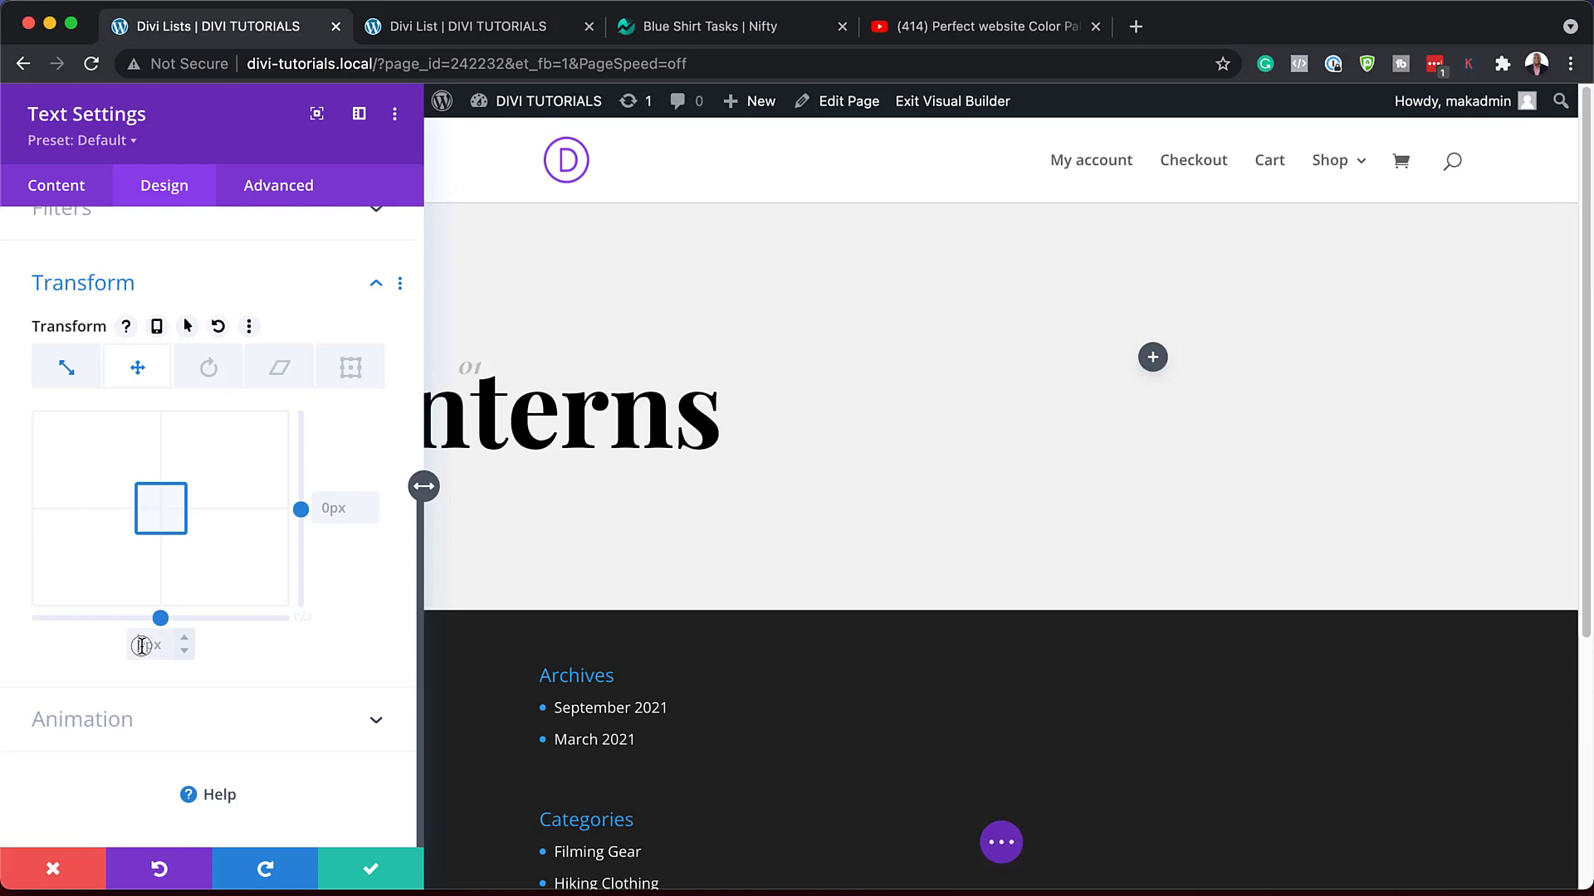
{"action": "type", "text": "30%"}
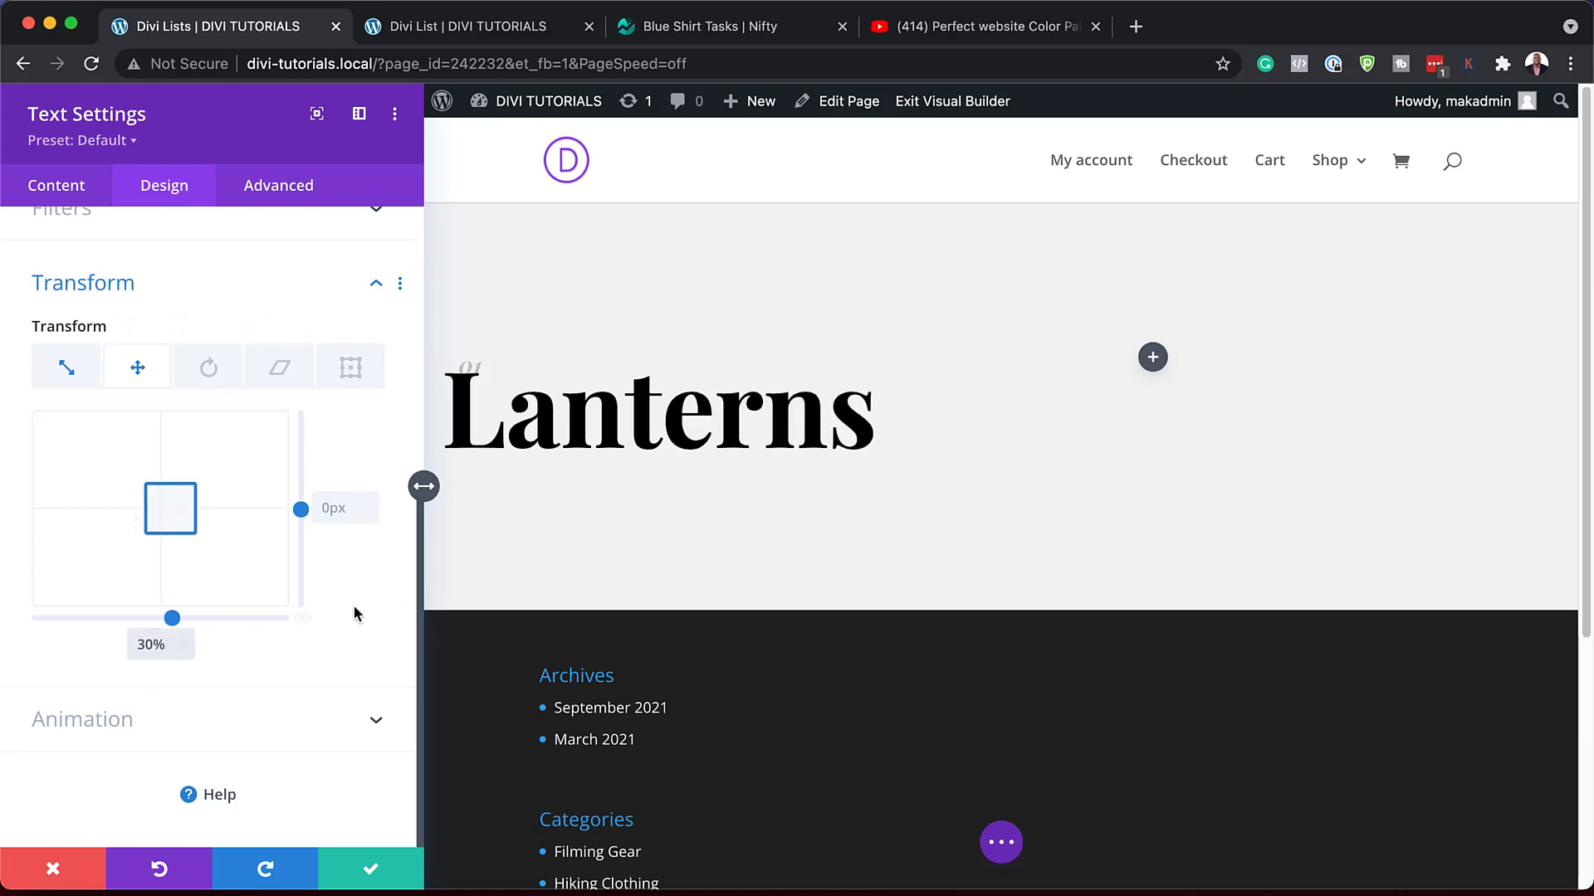
{"action": "left_click", "coordinate": [373, 871]}
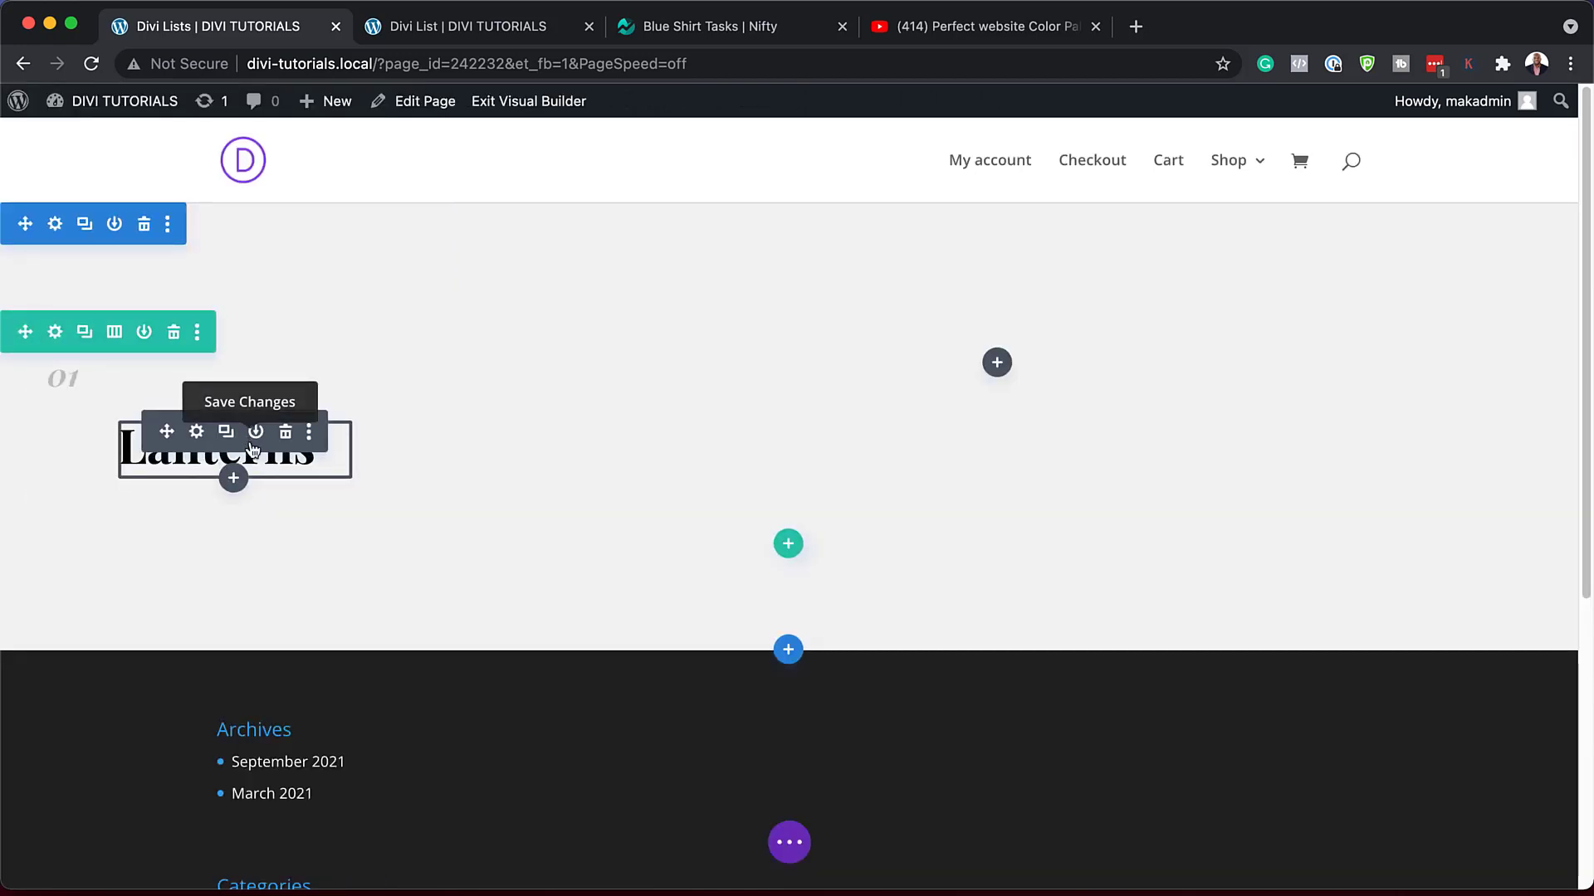
Step: Insert a Divider module directly below the Lanterns module in the narrow first column
{"action": "left_click", "coordinate": [233, 478]}
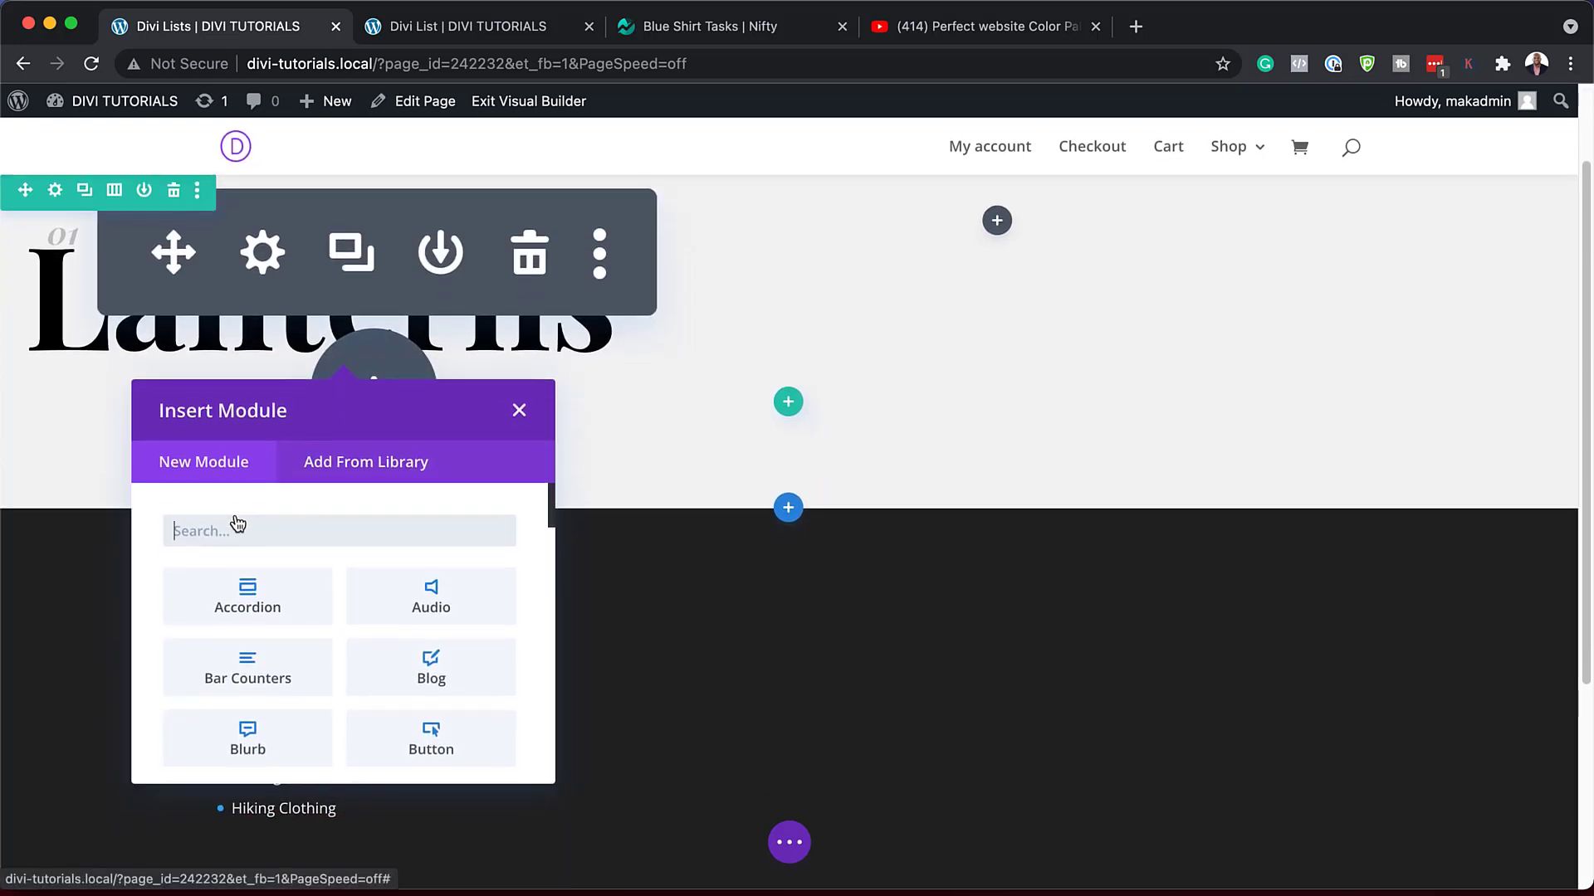
{"action": "left_click", "coordinate": [232, 524]}
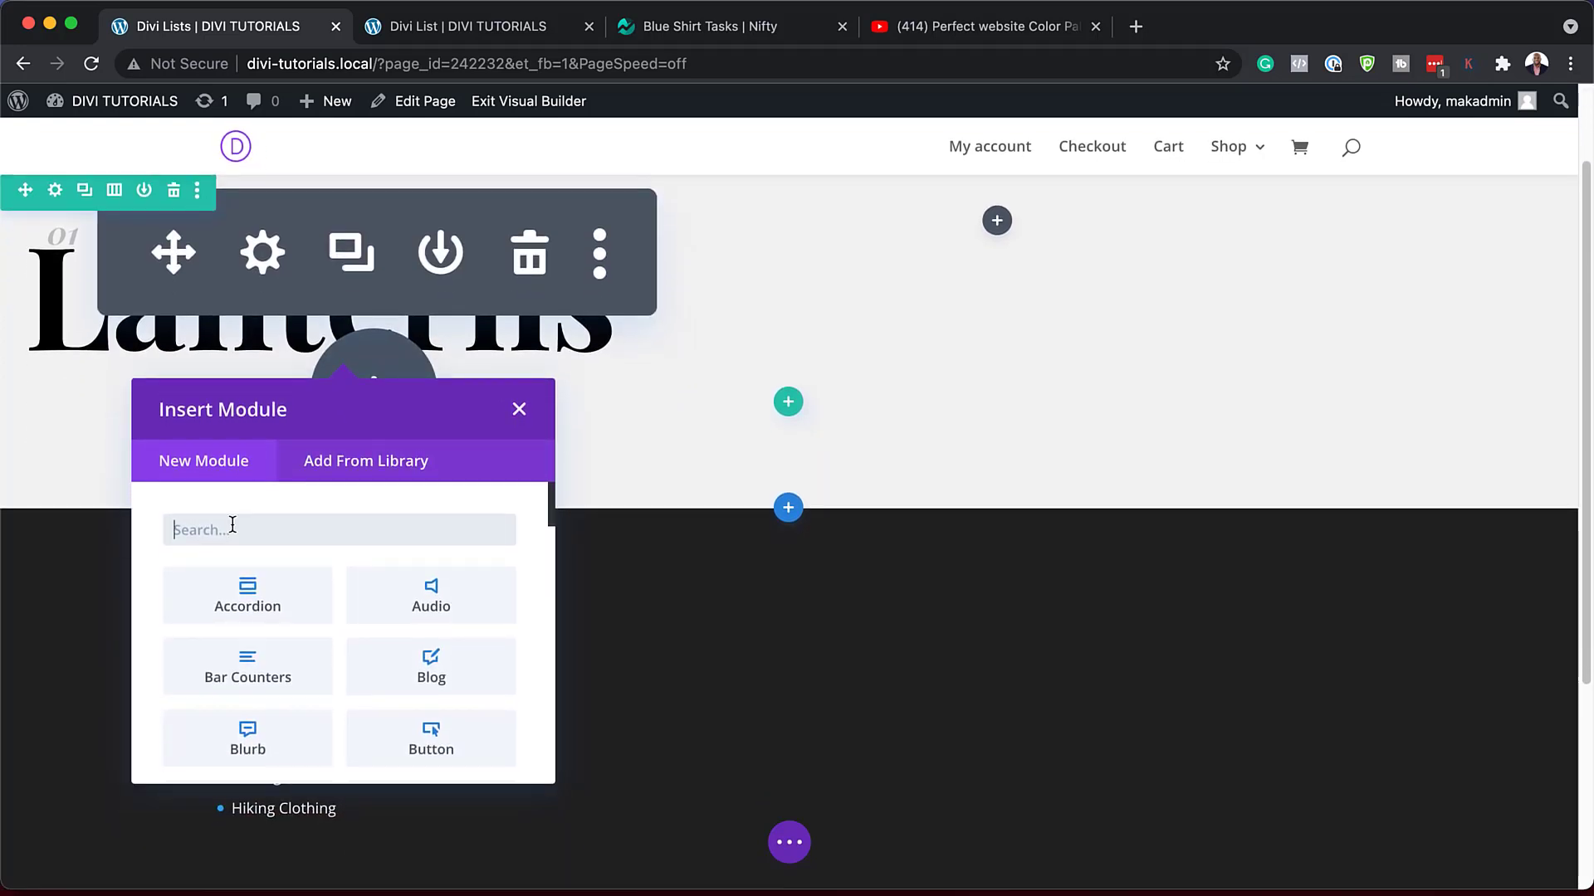
{"action": "type", "text": "di"}
{"action": "left_click", "coordinate": [249, 664]}
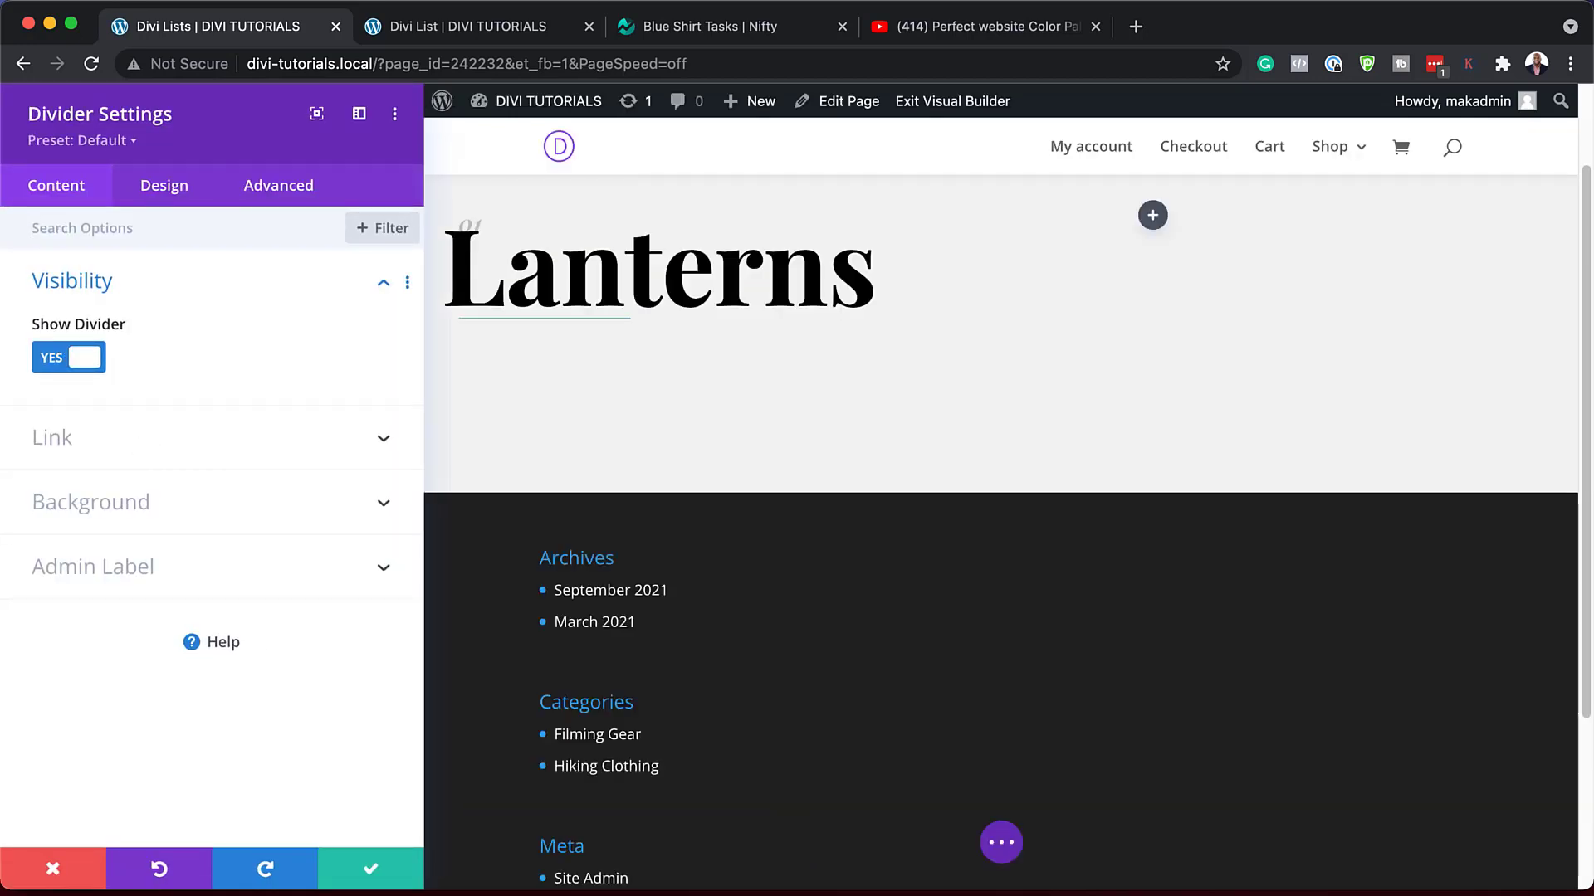
Step: Set the divider's line color to #000000
{"action": "left_click", "coordinate": [188, 197]}
{"action": "left_click", "coordinate": [138, 300]}
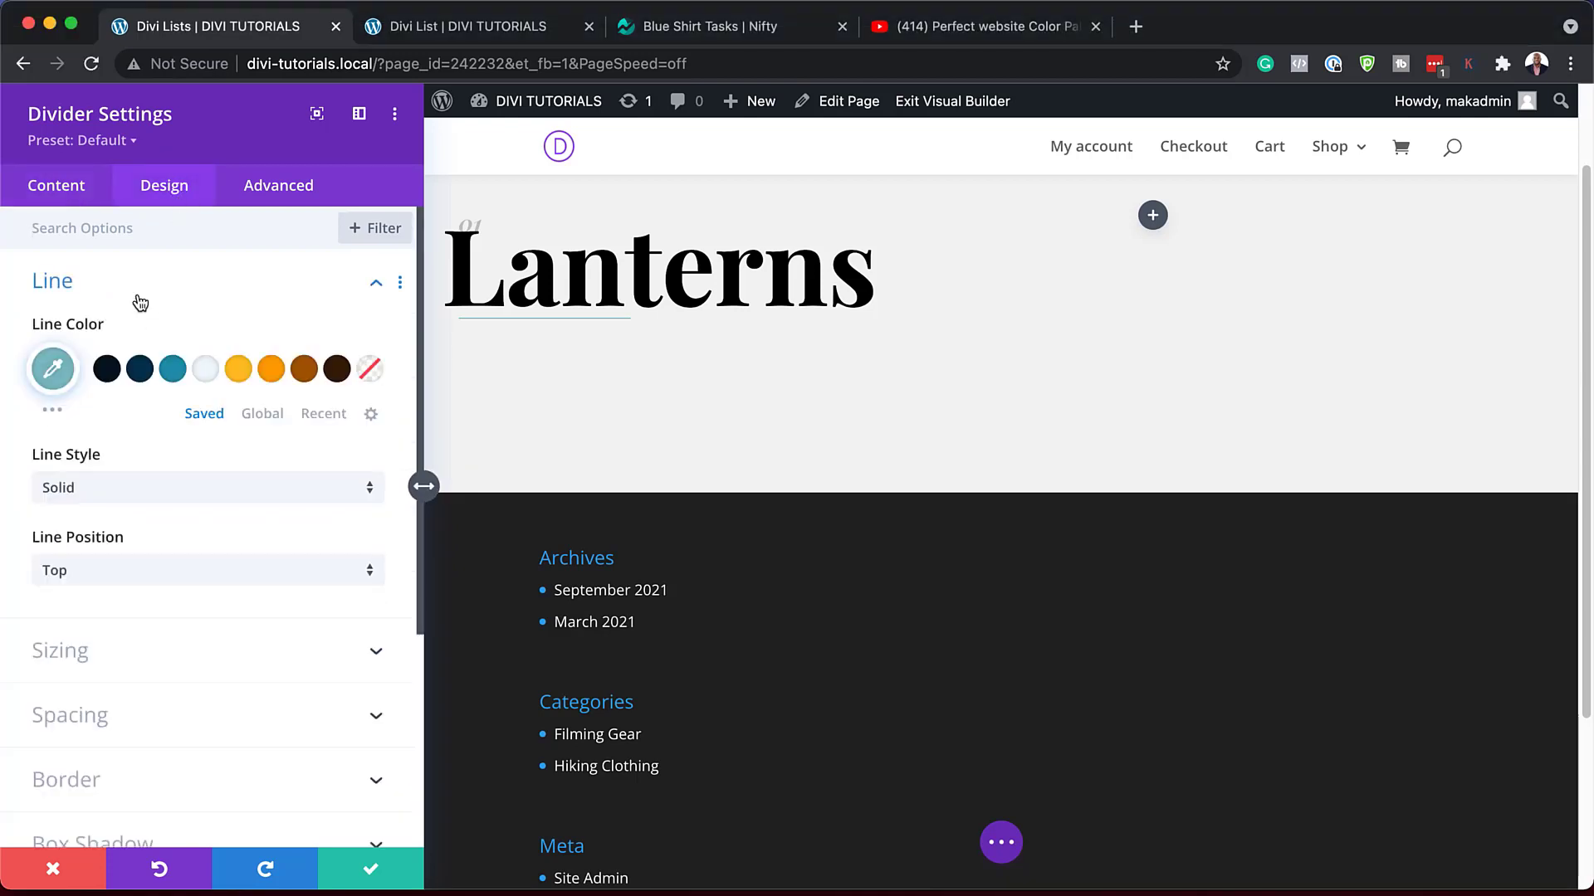
{"action": "left_click", "coordinate": [53, 370]}
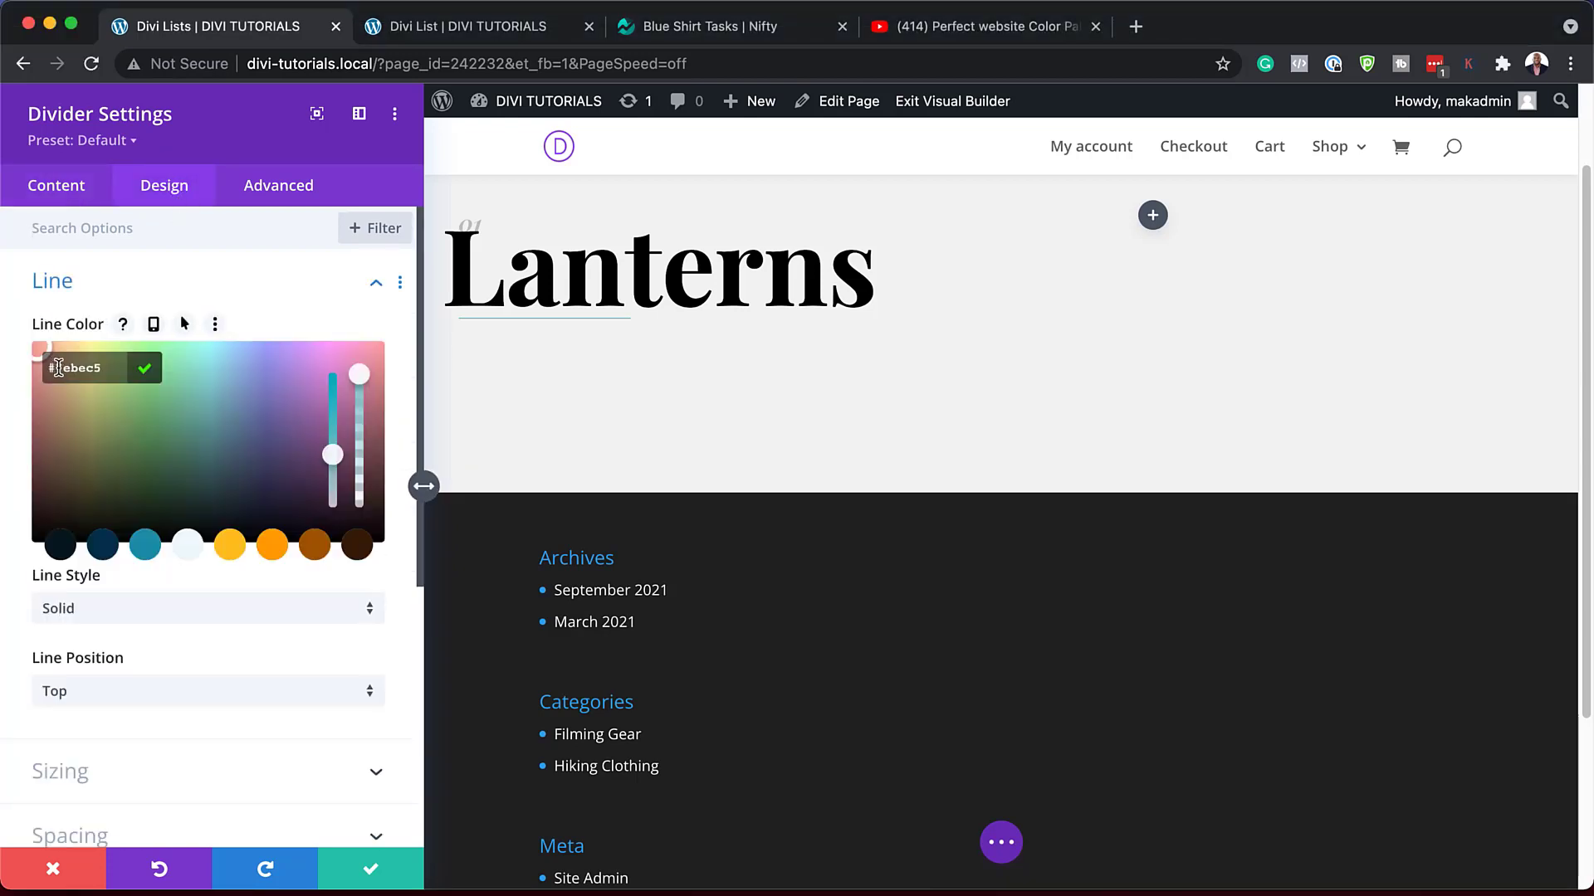
{"action": "type", "text": "#000000"}
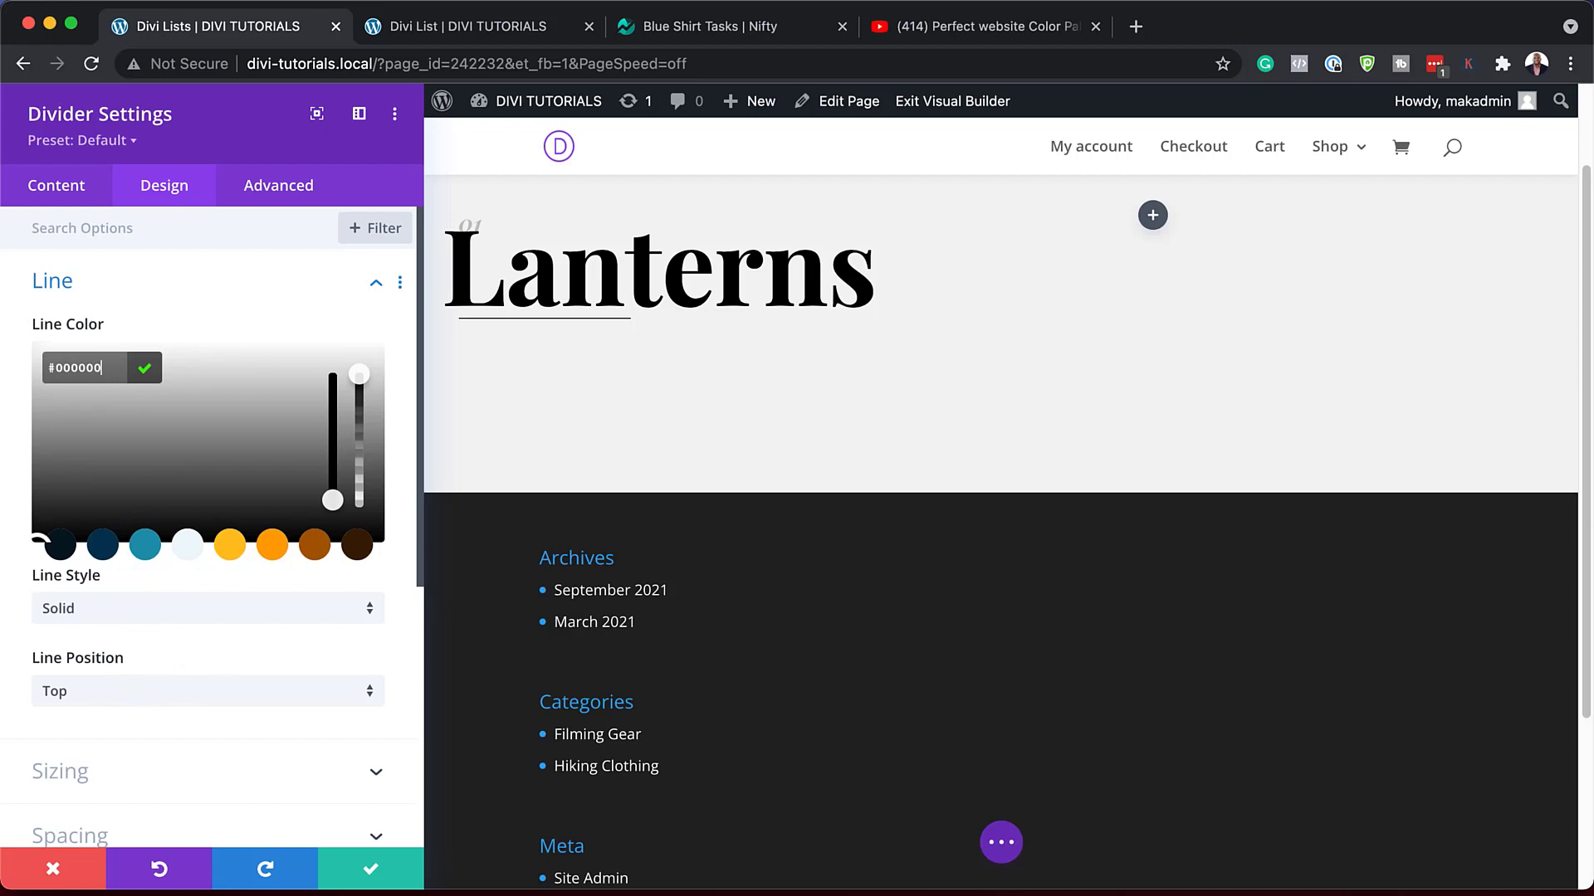
{"action": "key", "text": "super+Tab"}
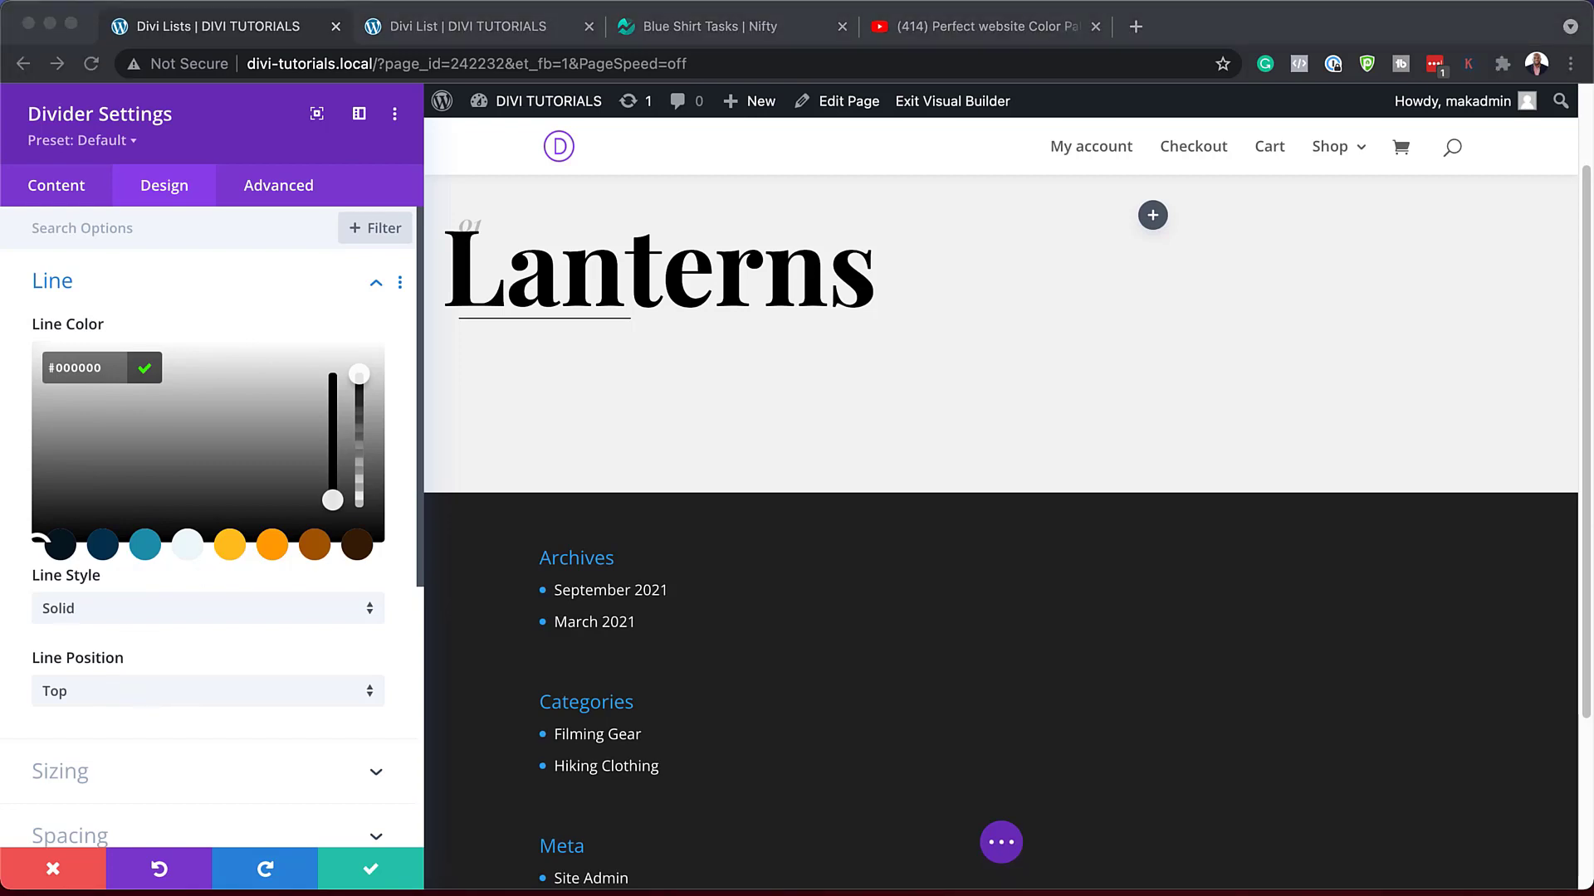
Step: Set the divider's weight to 4px and its height to 4px, and save the module
{"action": "scroll", "coordinate": [252, 649], "scroll_direction": "down", "scroll_amount": 2}
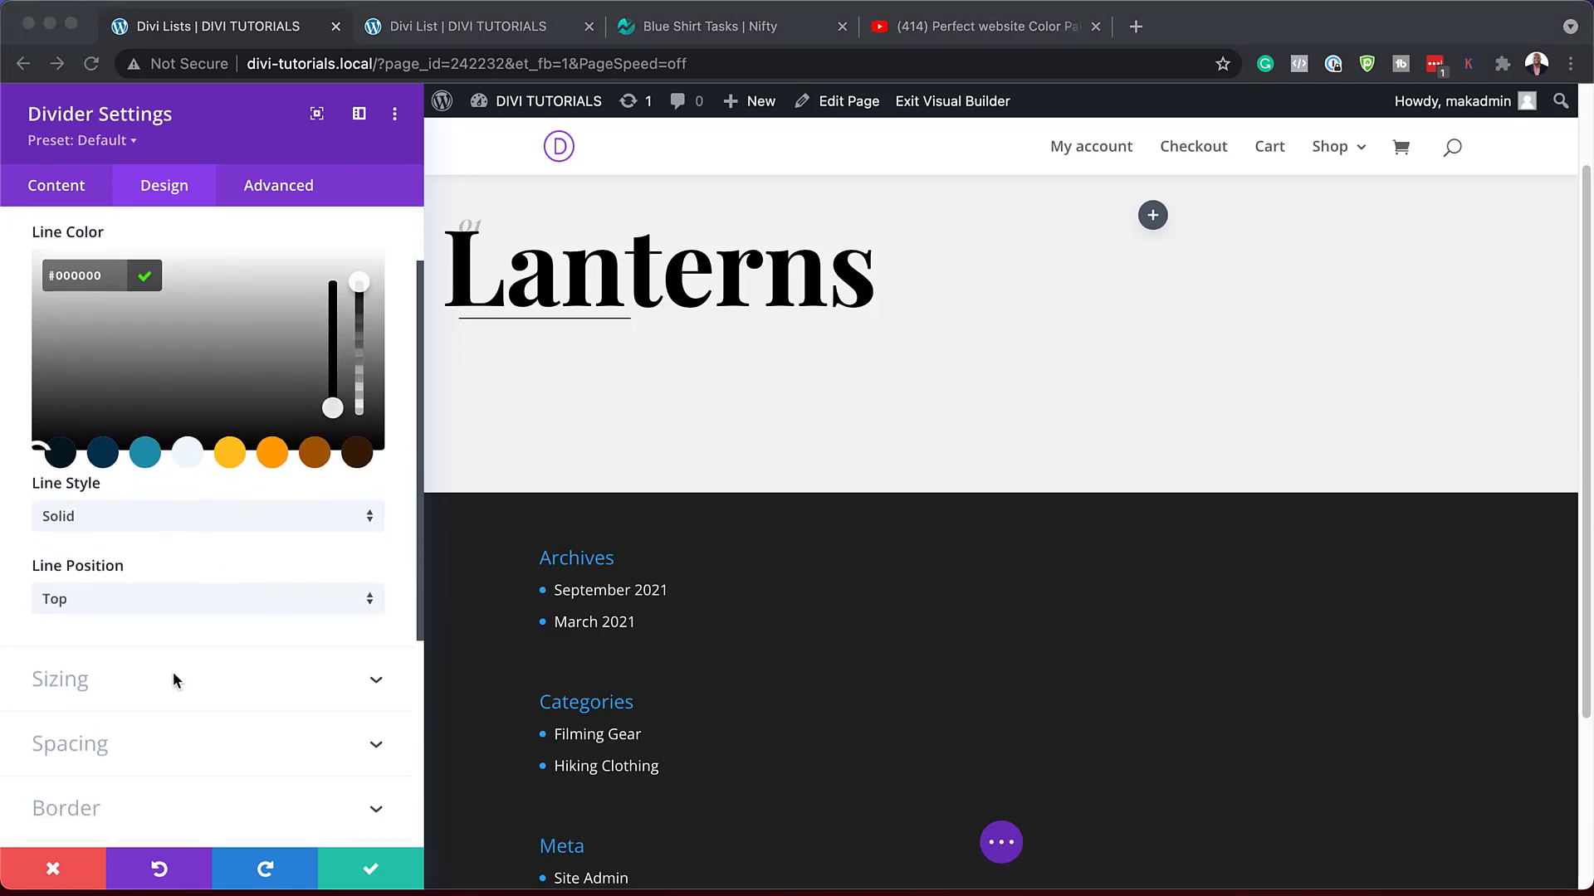
{"action": "left_click", "coordinate": [166, 685]}
{"action": "left_click", "coordinate": [150, 559]}
{"action": "left_click", "coordinate": [339, 318]}
{"action": "type", "text": "4px"}
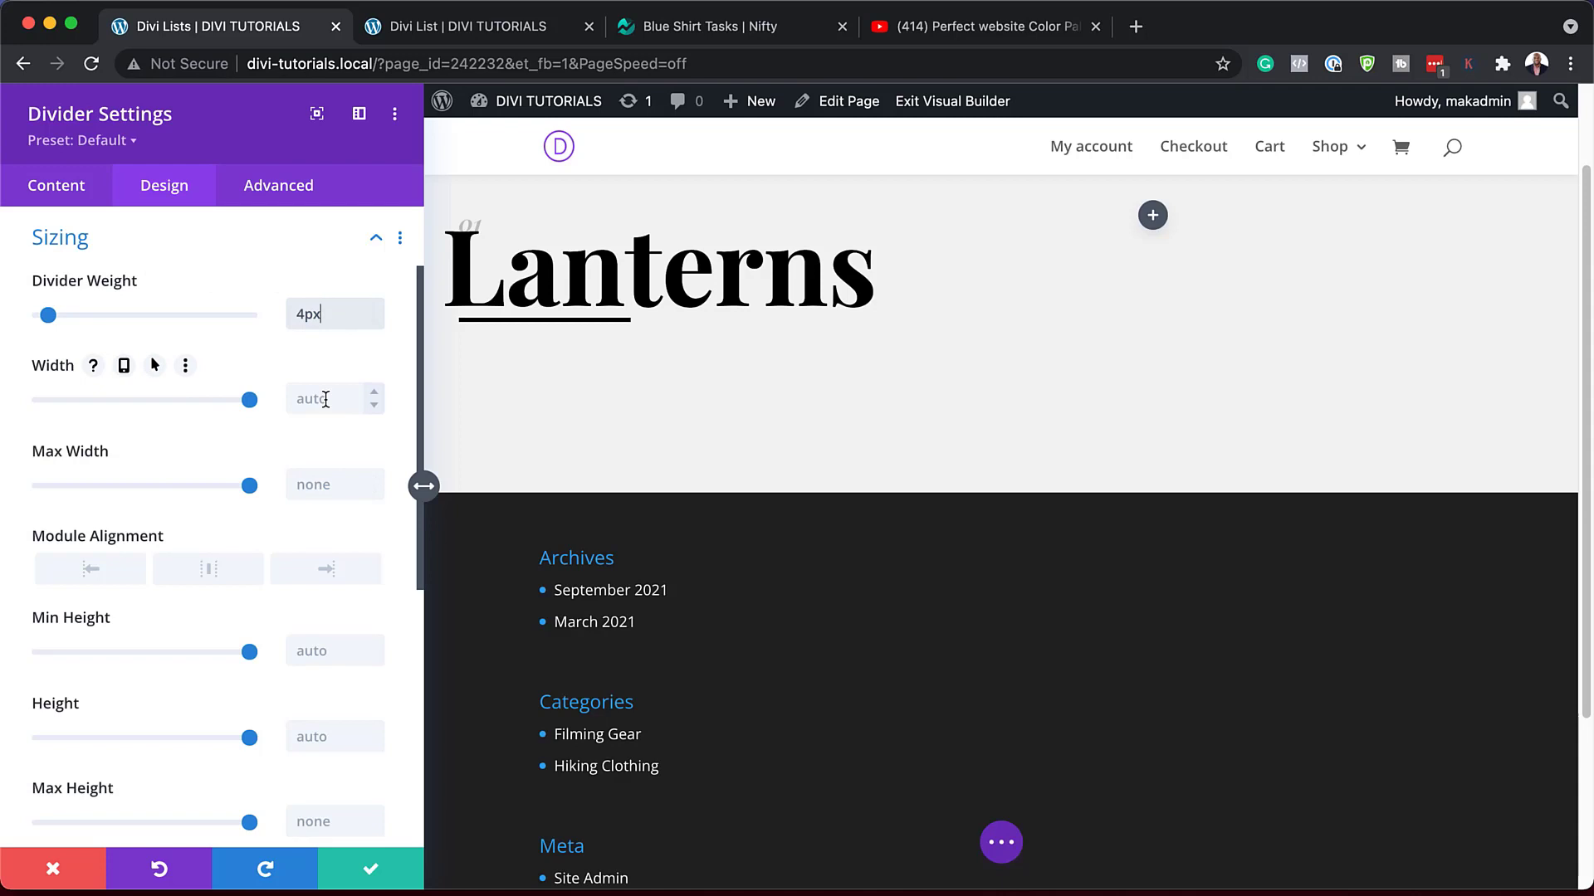
{"action": "left_click", "coordinate": [325, 746]}
{"action": "type", "text": "4px"}
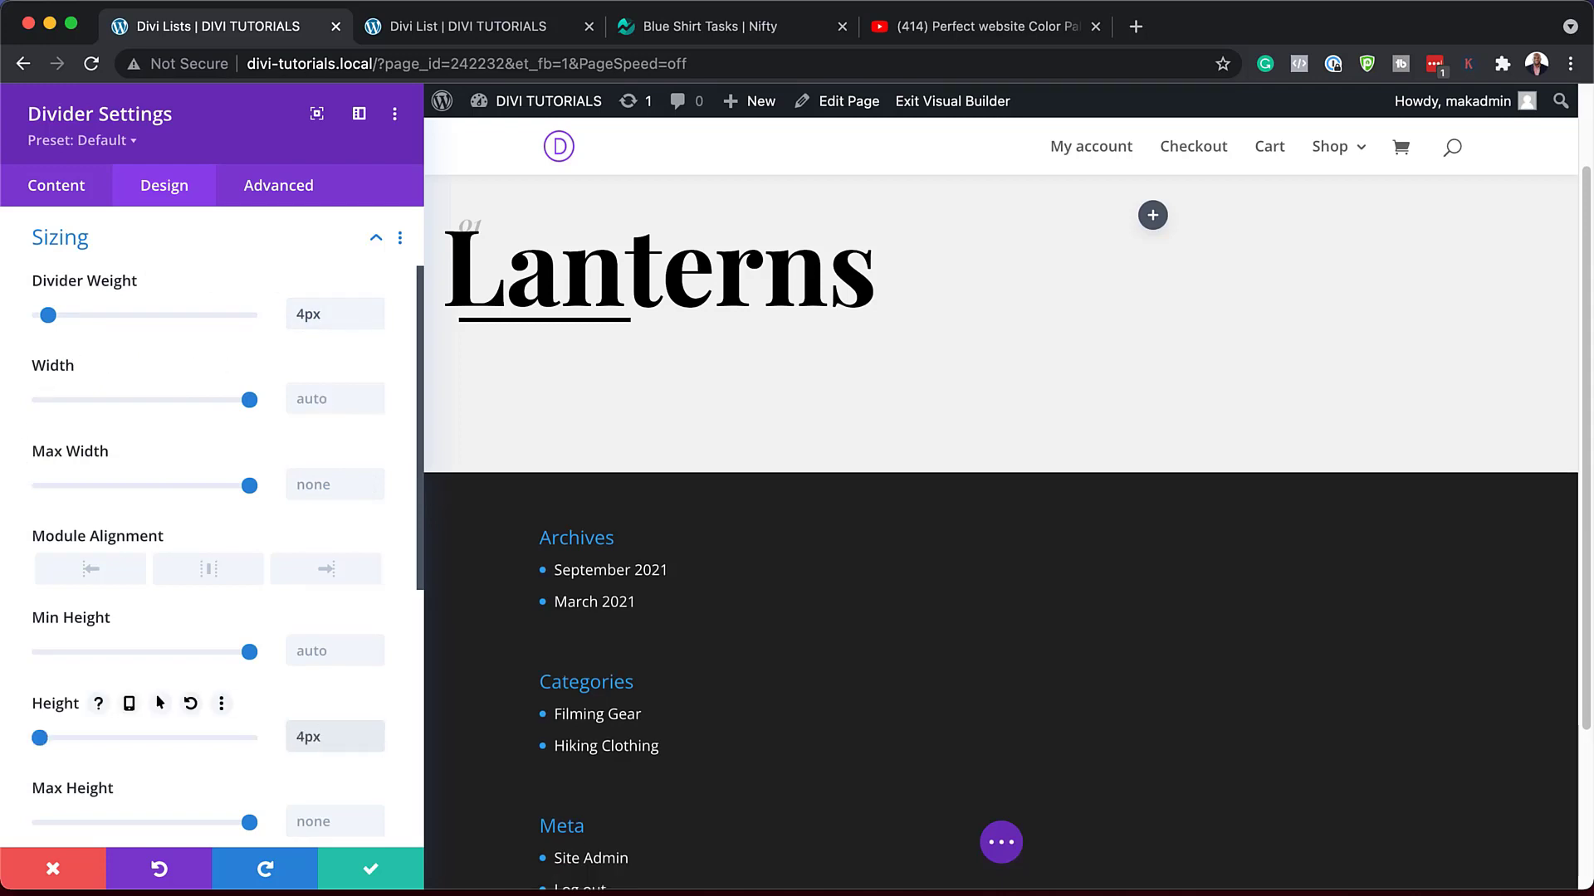
{"action": "left_click", "coordinate": [371, 878]}
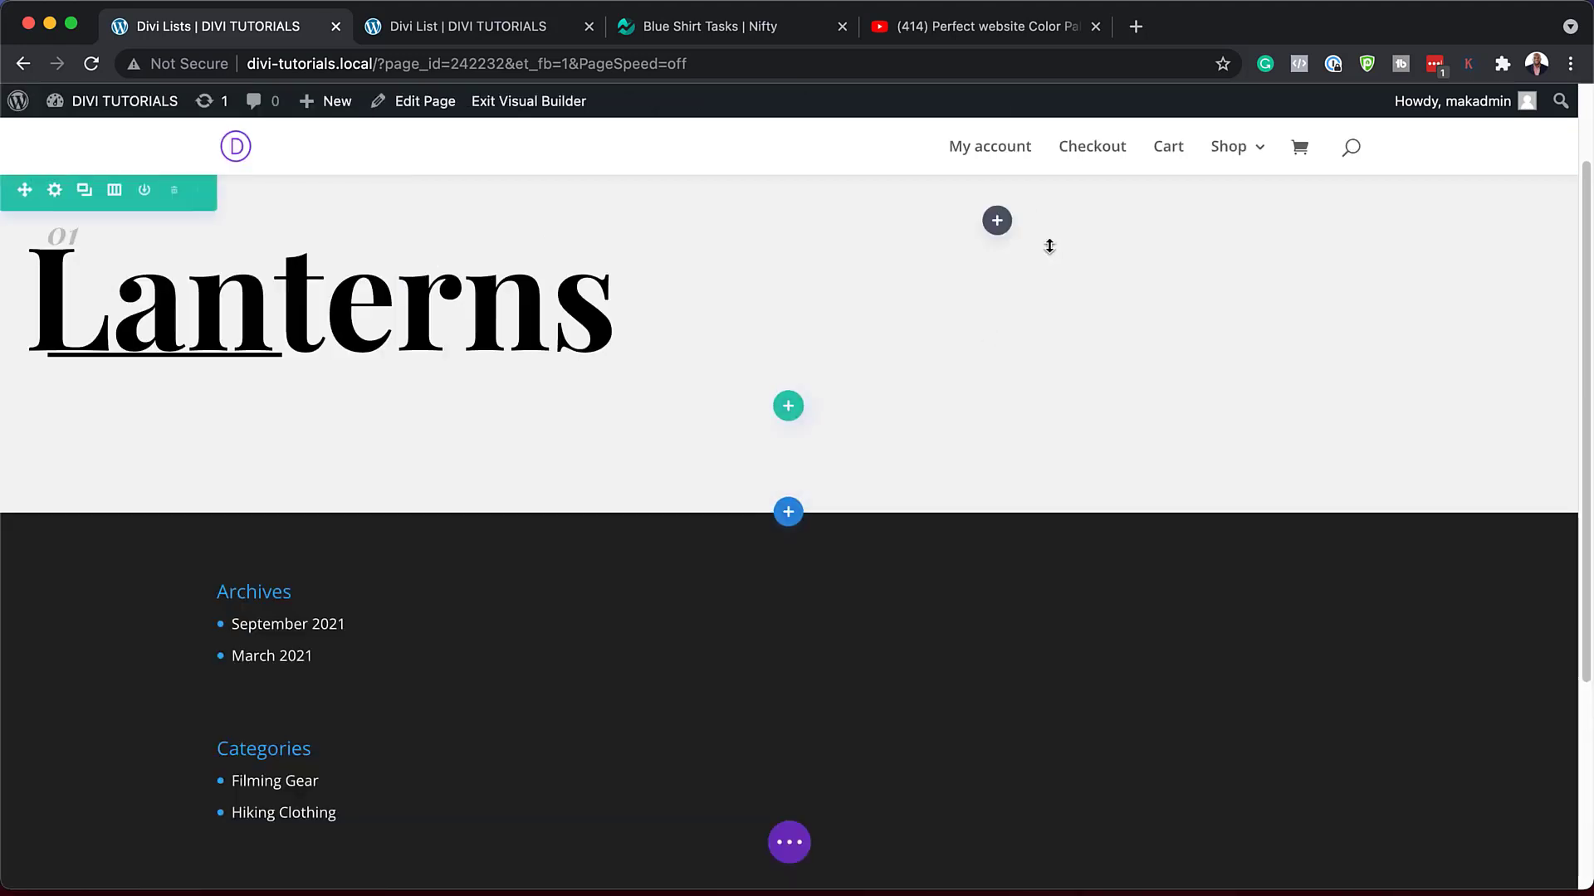
Step: Insert an Image module in the wide second column and load boutique-09-min.jpg from the media library into it
{"action": "left_click", "coordinate": [997, 221]}
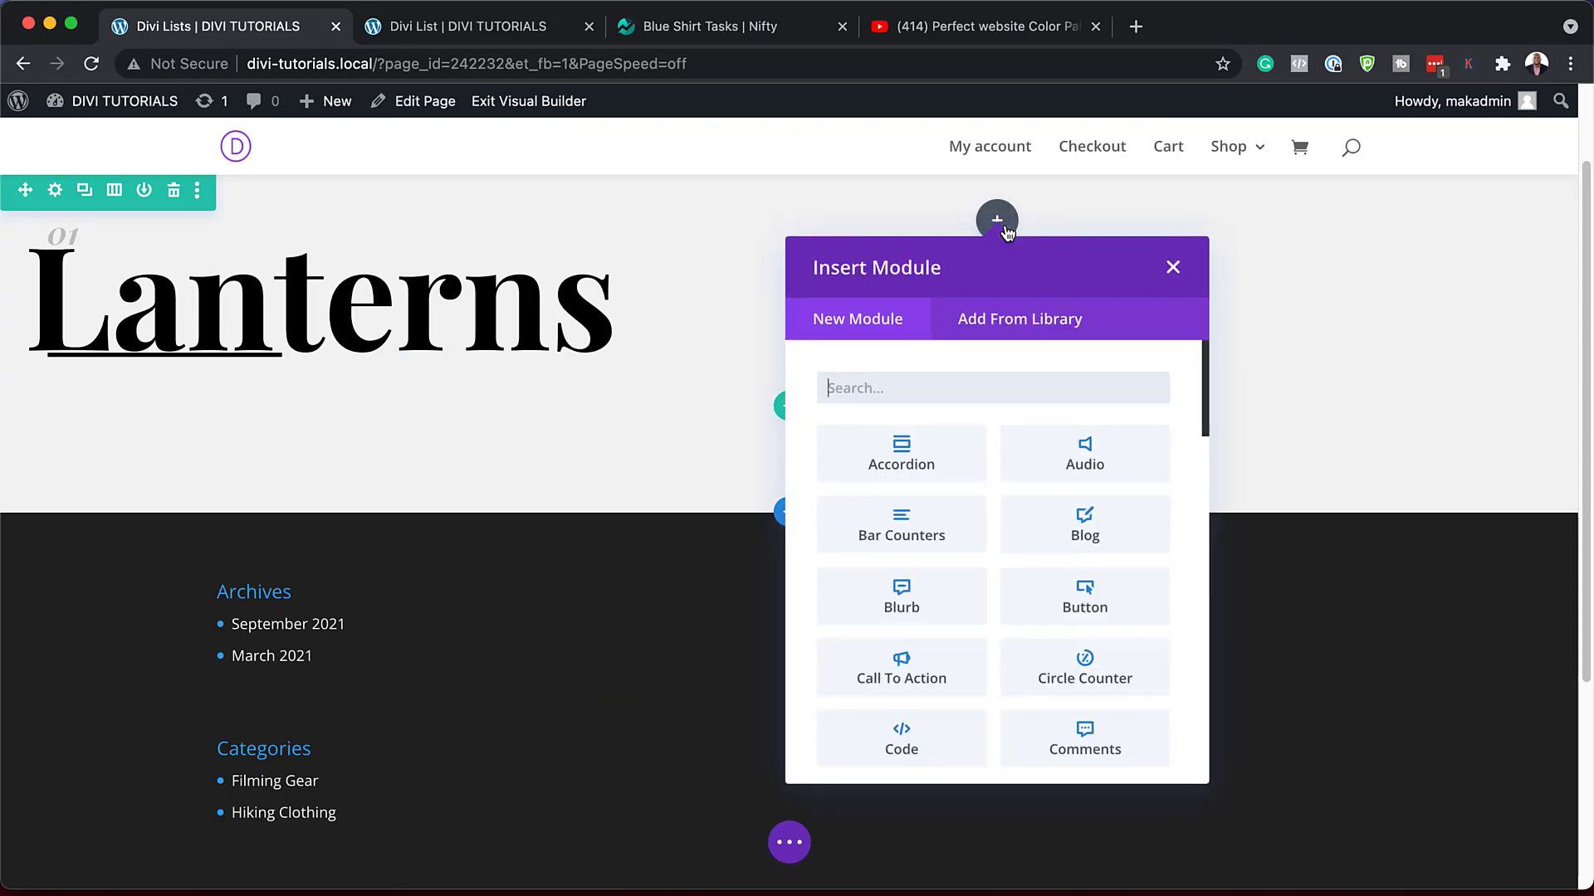
{"action": "type", "text": "image"}
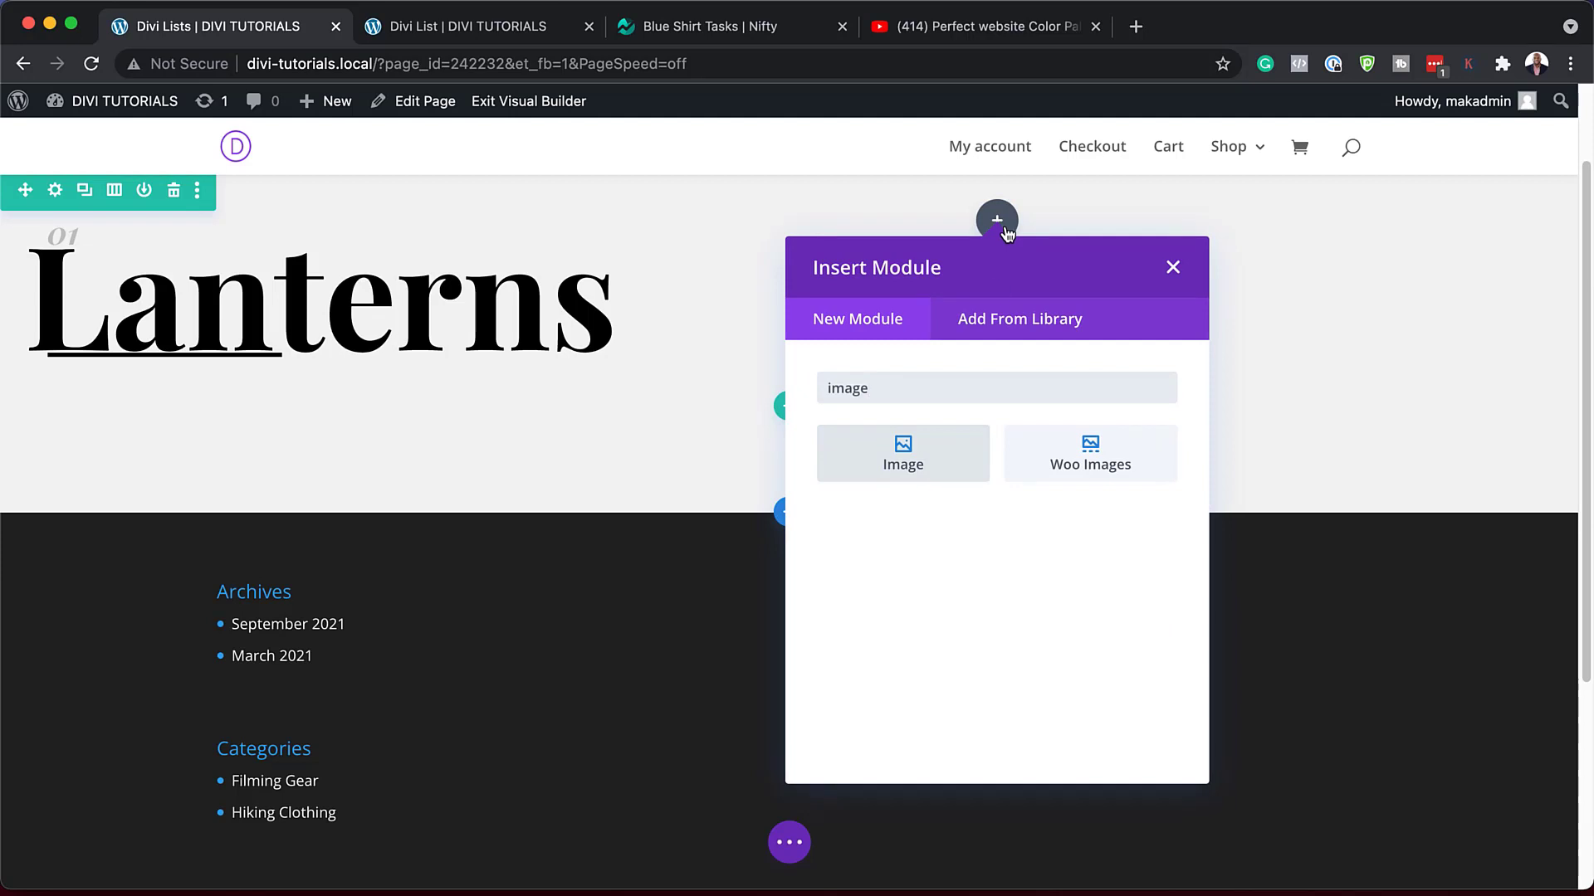
{"action": "left_click", "coordinate": [940, 449]}
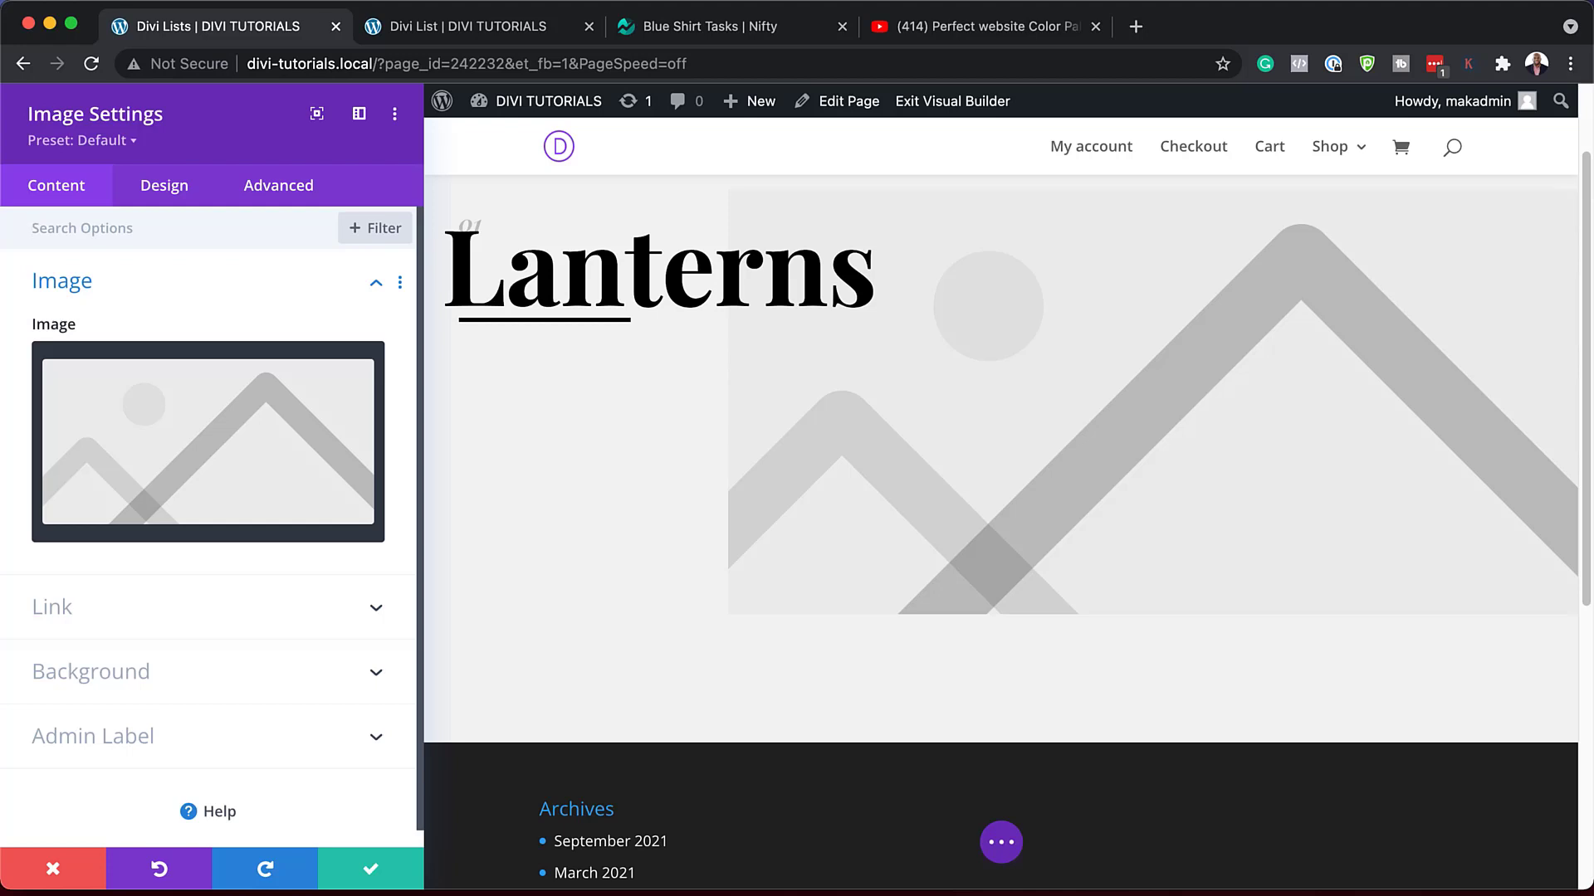
{"action": "left_click", "coordinate": [191, 440]}
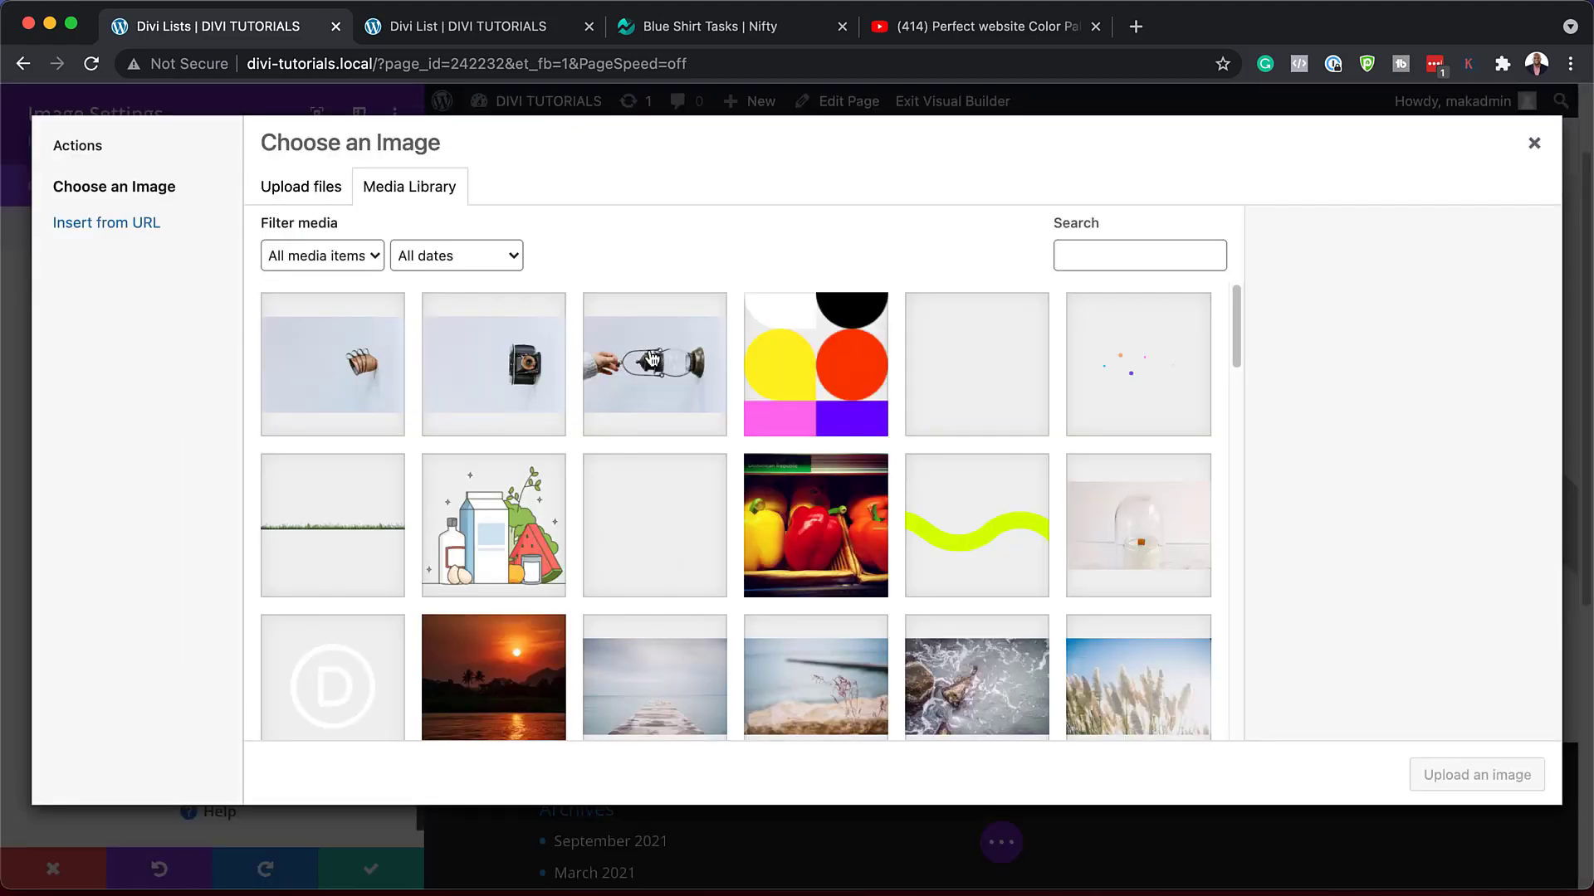
{"action": "left_click", "coordinate": [653, 364]}
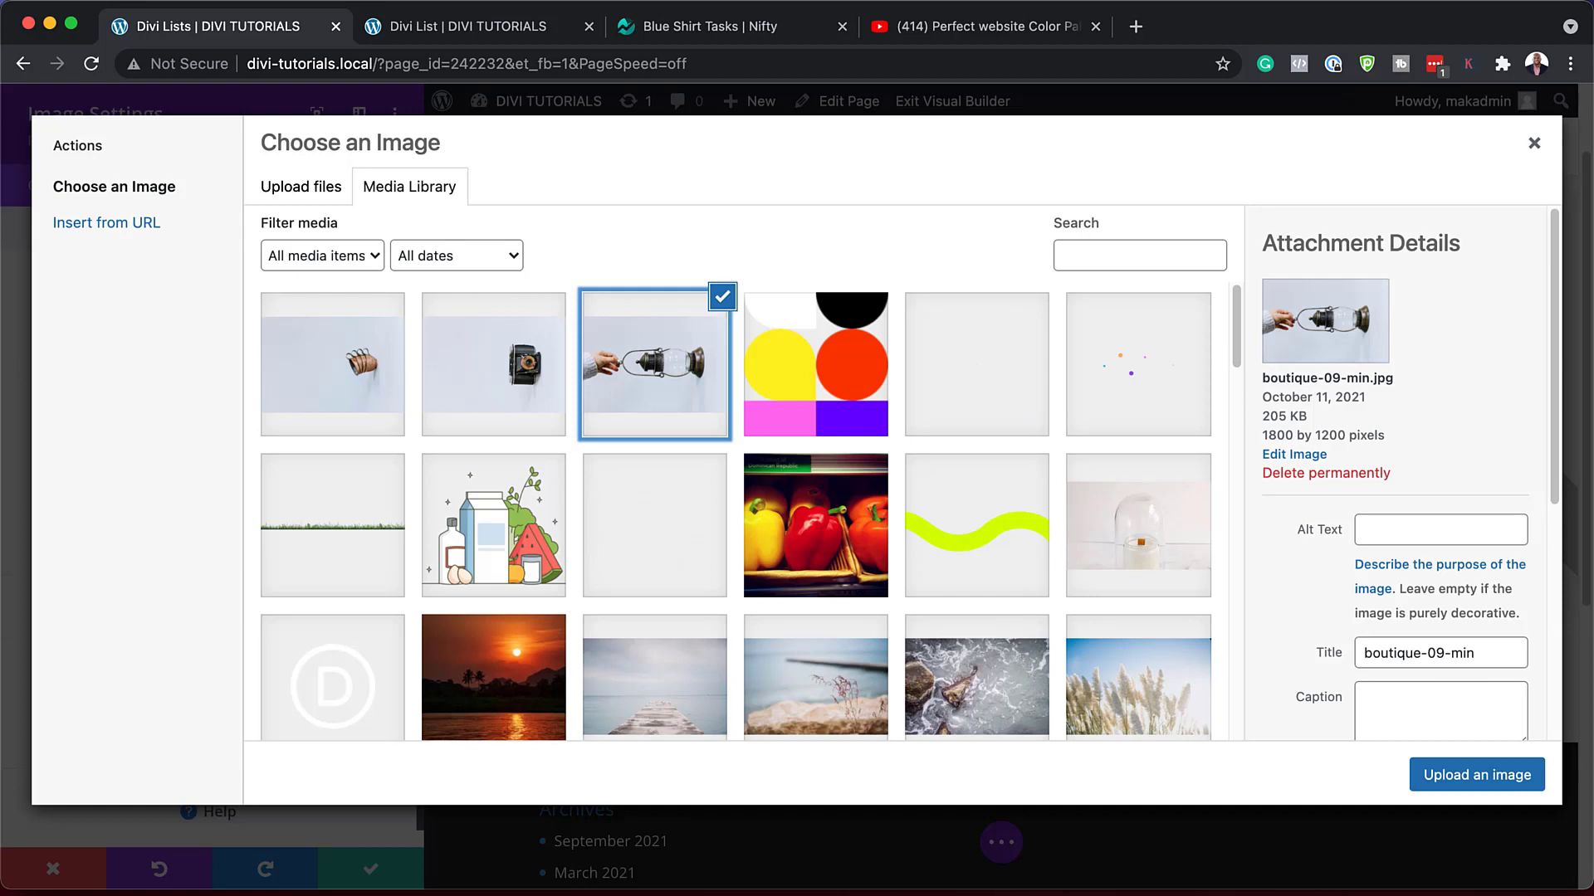
{"action": "left_click", "coordinate": [1508, 783]}
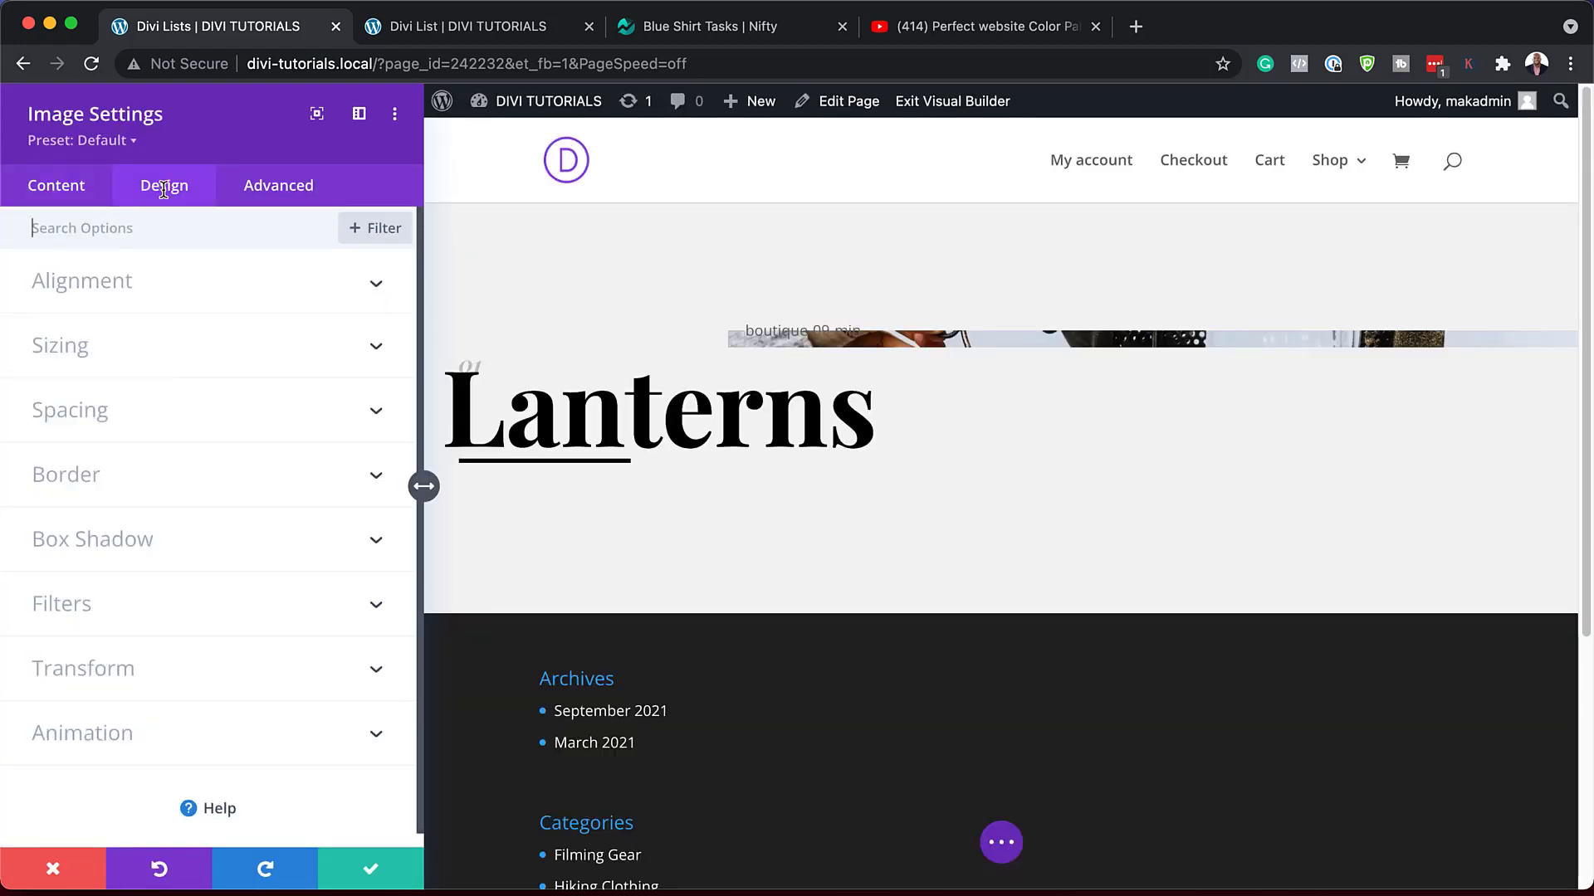
Step: Set the image module's top margin to 15vh
{"action": "left_click", "coordinate": [103, 423]}
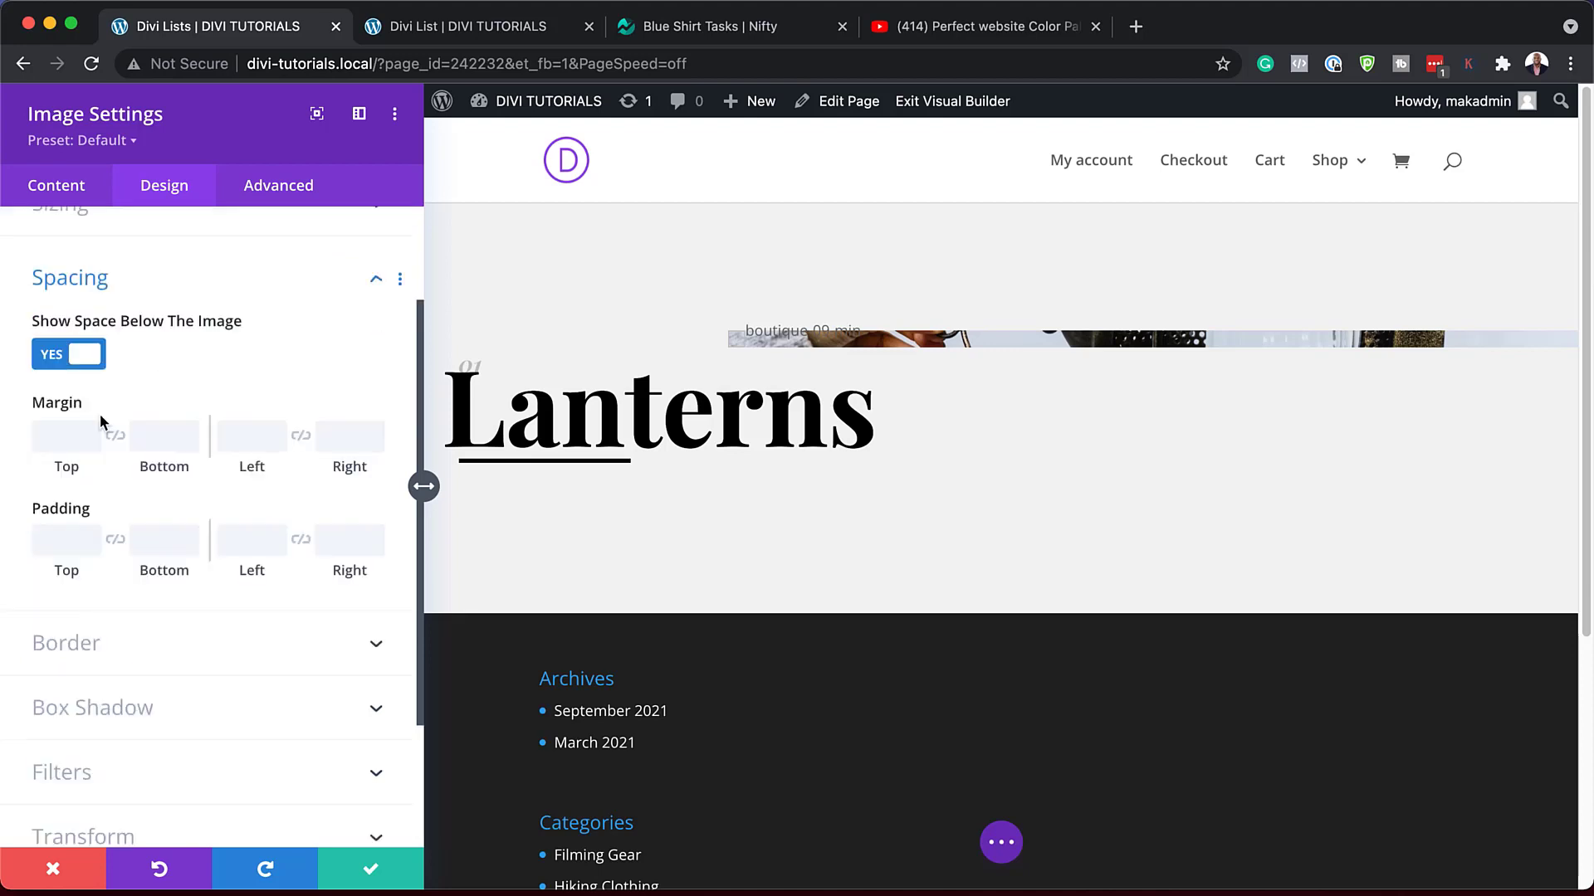
{"action": "left_click", "coordinate": [63, 397]}
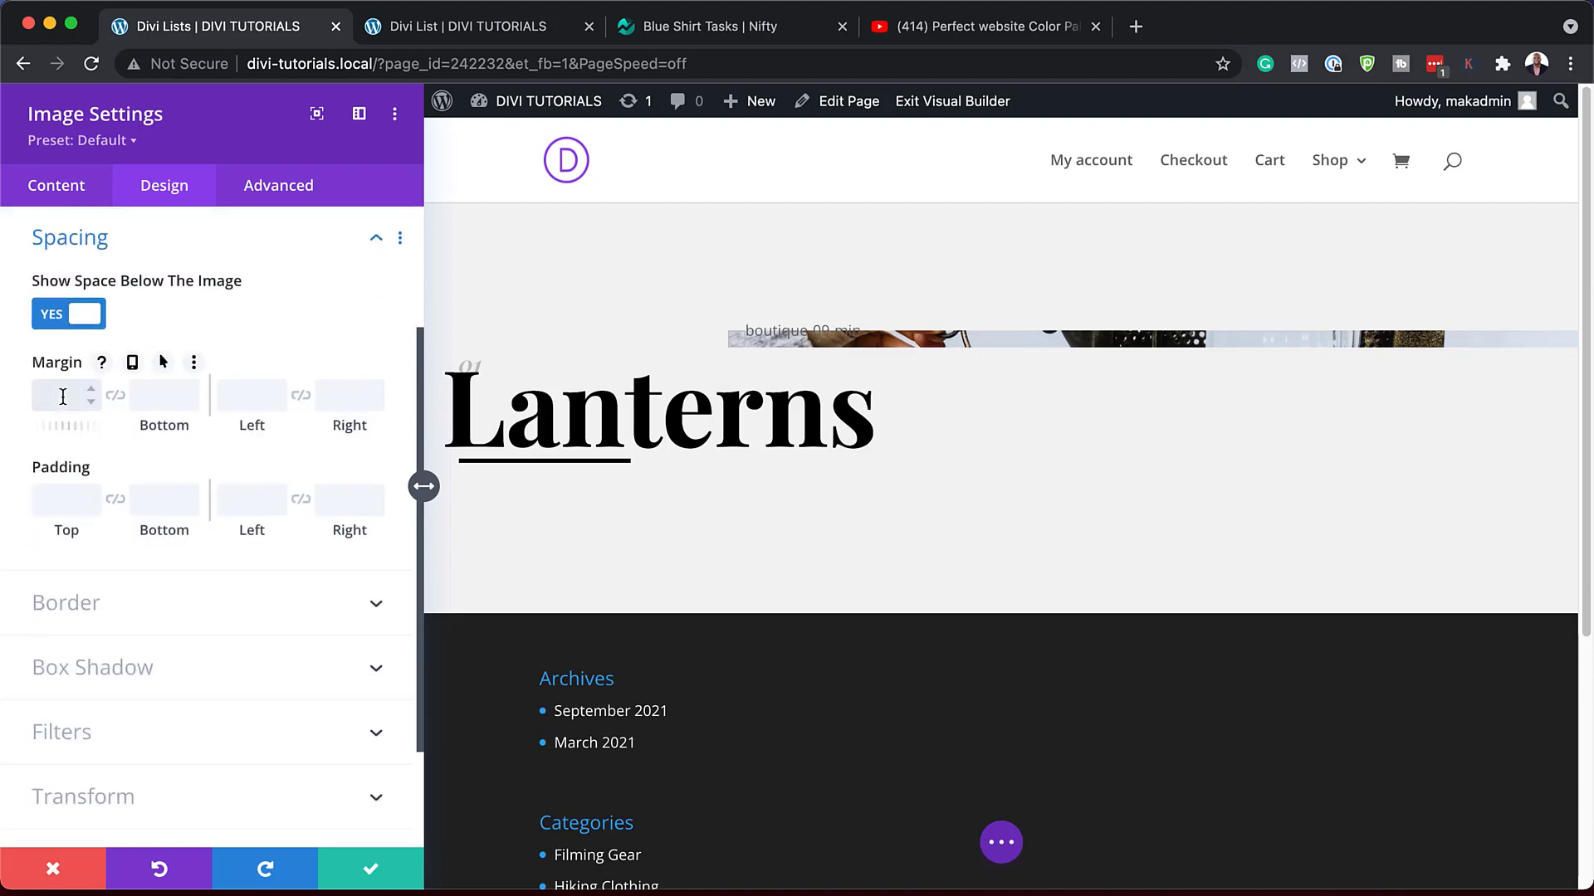
{"action": "type", "text": "15vh"}
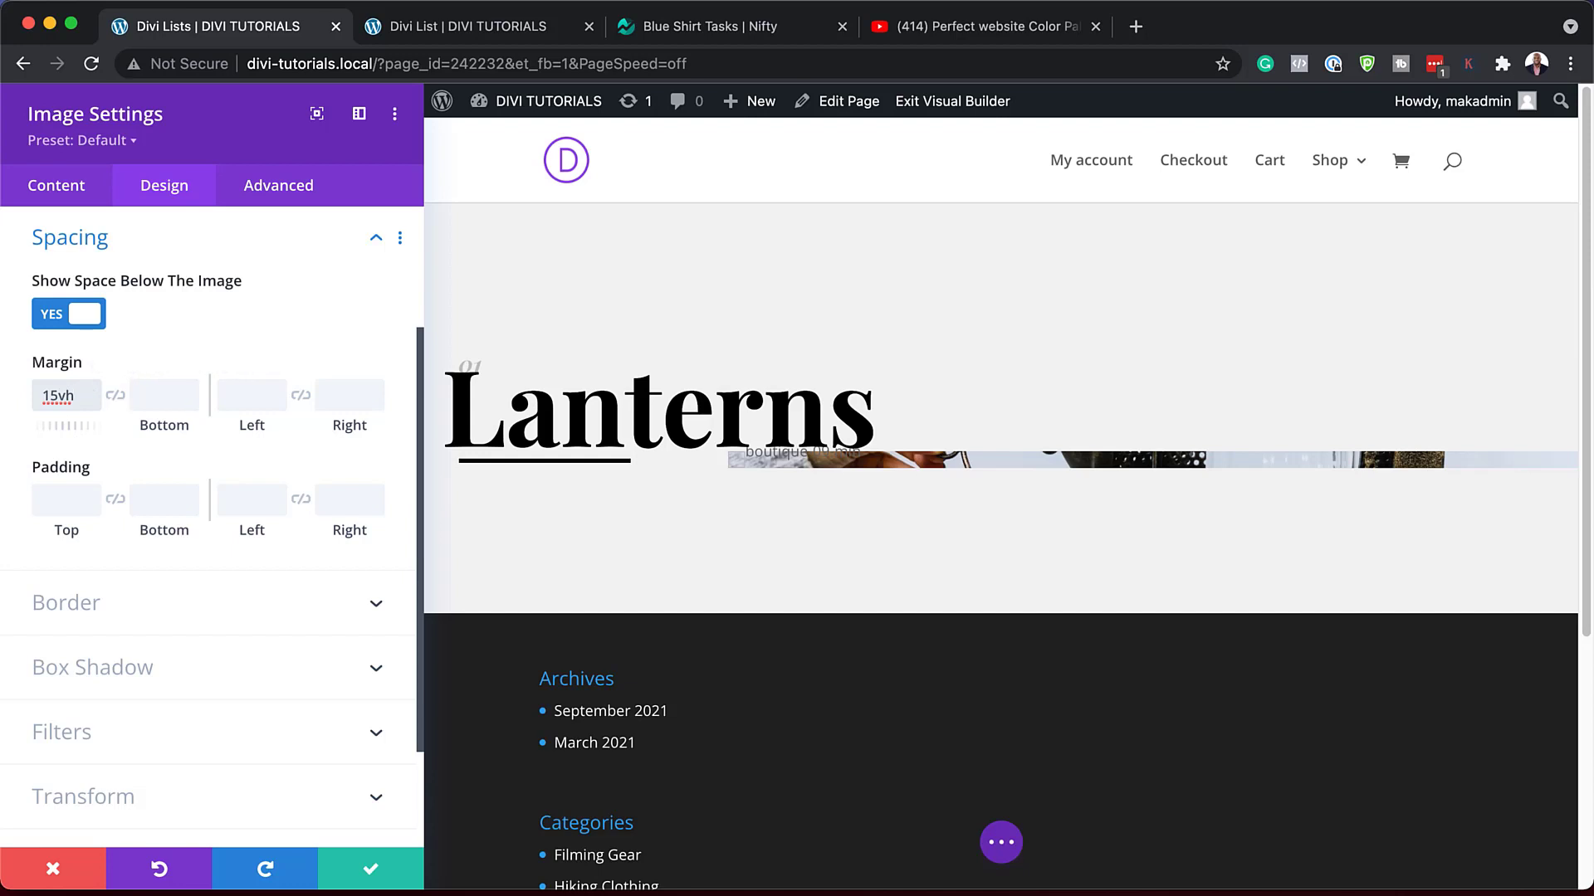
Step: Set the image module's top padding to 33vh and link the bottom padding to the same value
{"action": "key", "text": "super+Tab"}
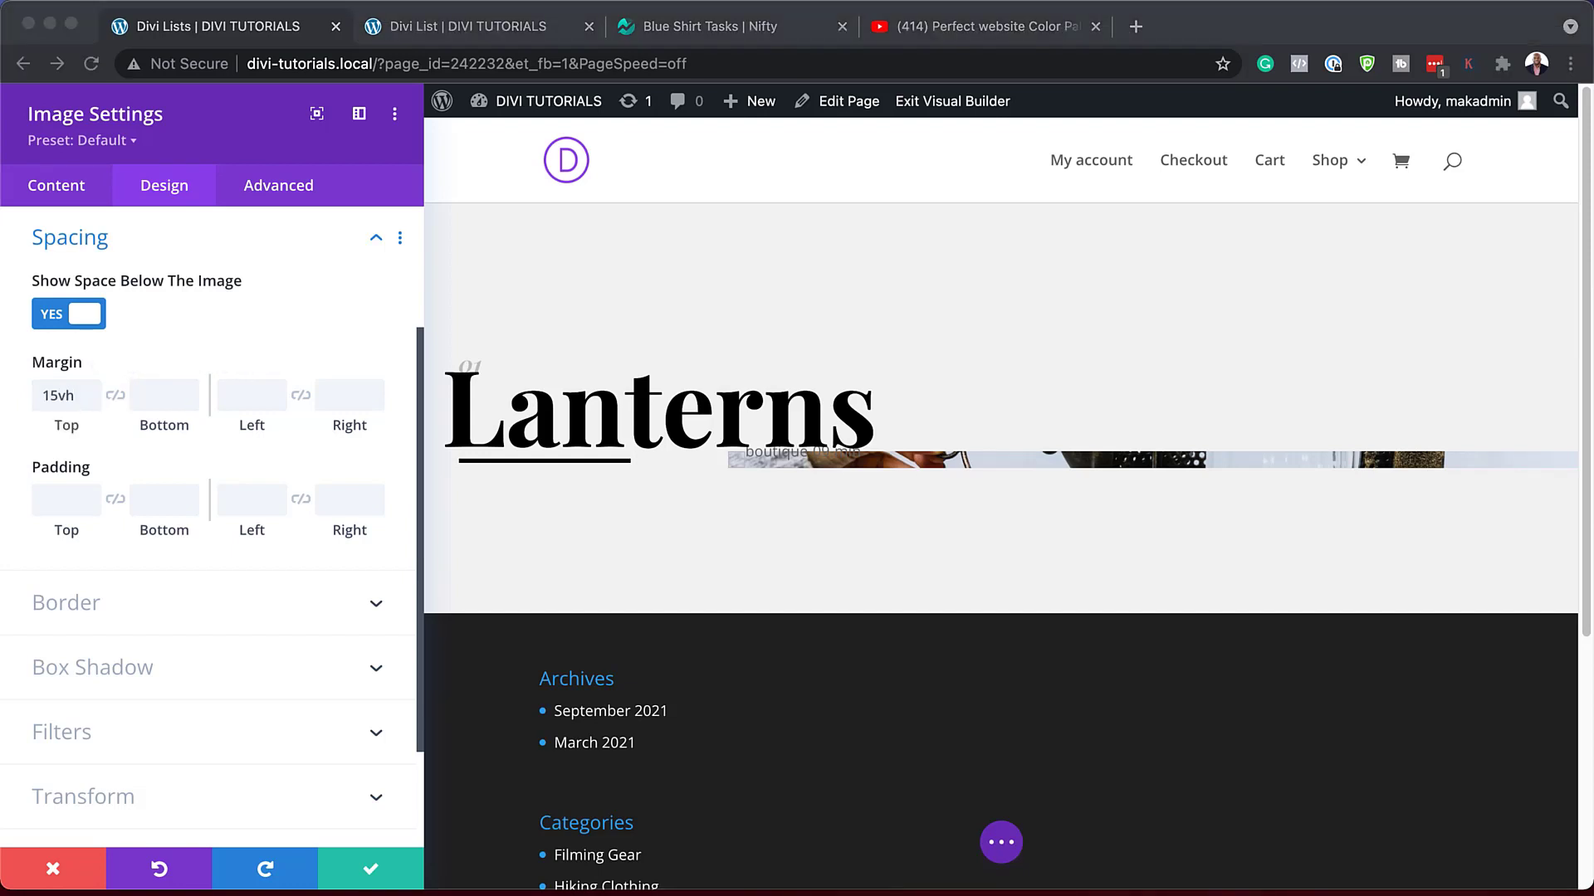
{"action": "left_click", "coordinate": [57, 500]}
{"action": "left_click", "coordinate": [56, 502]}
{"action": "type", "text": "33vh"}
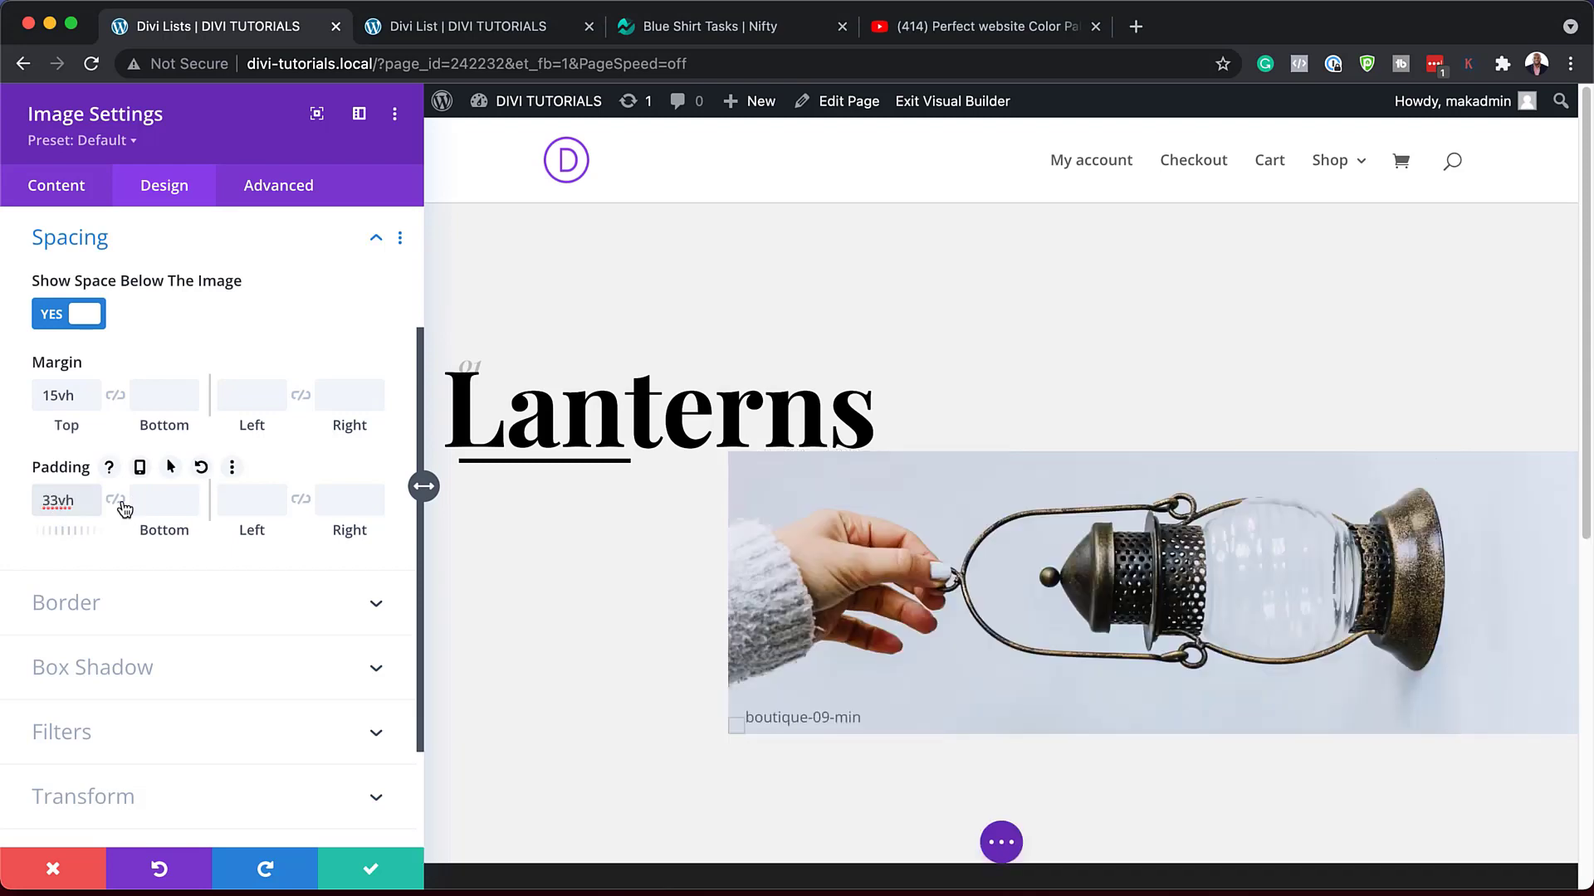
{"action": "left_click", "coordinate": [117, 501]}
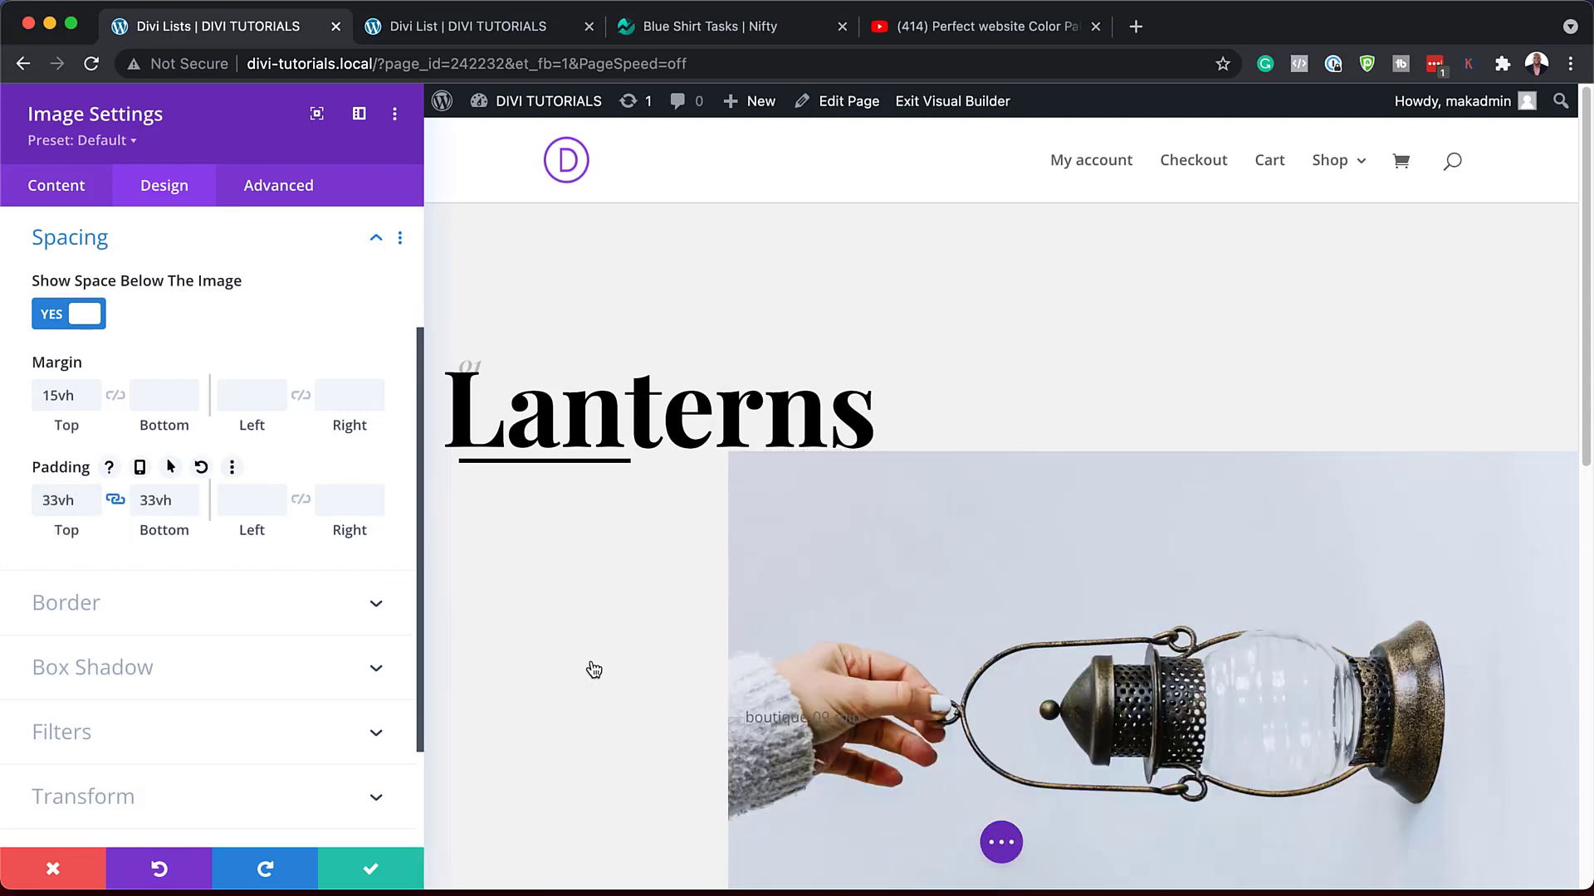
{"action": "scroll", "coordinate": [597, 664], "scroll_direction": "down", "scroll_amount": 5}
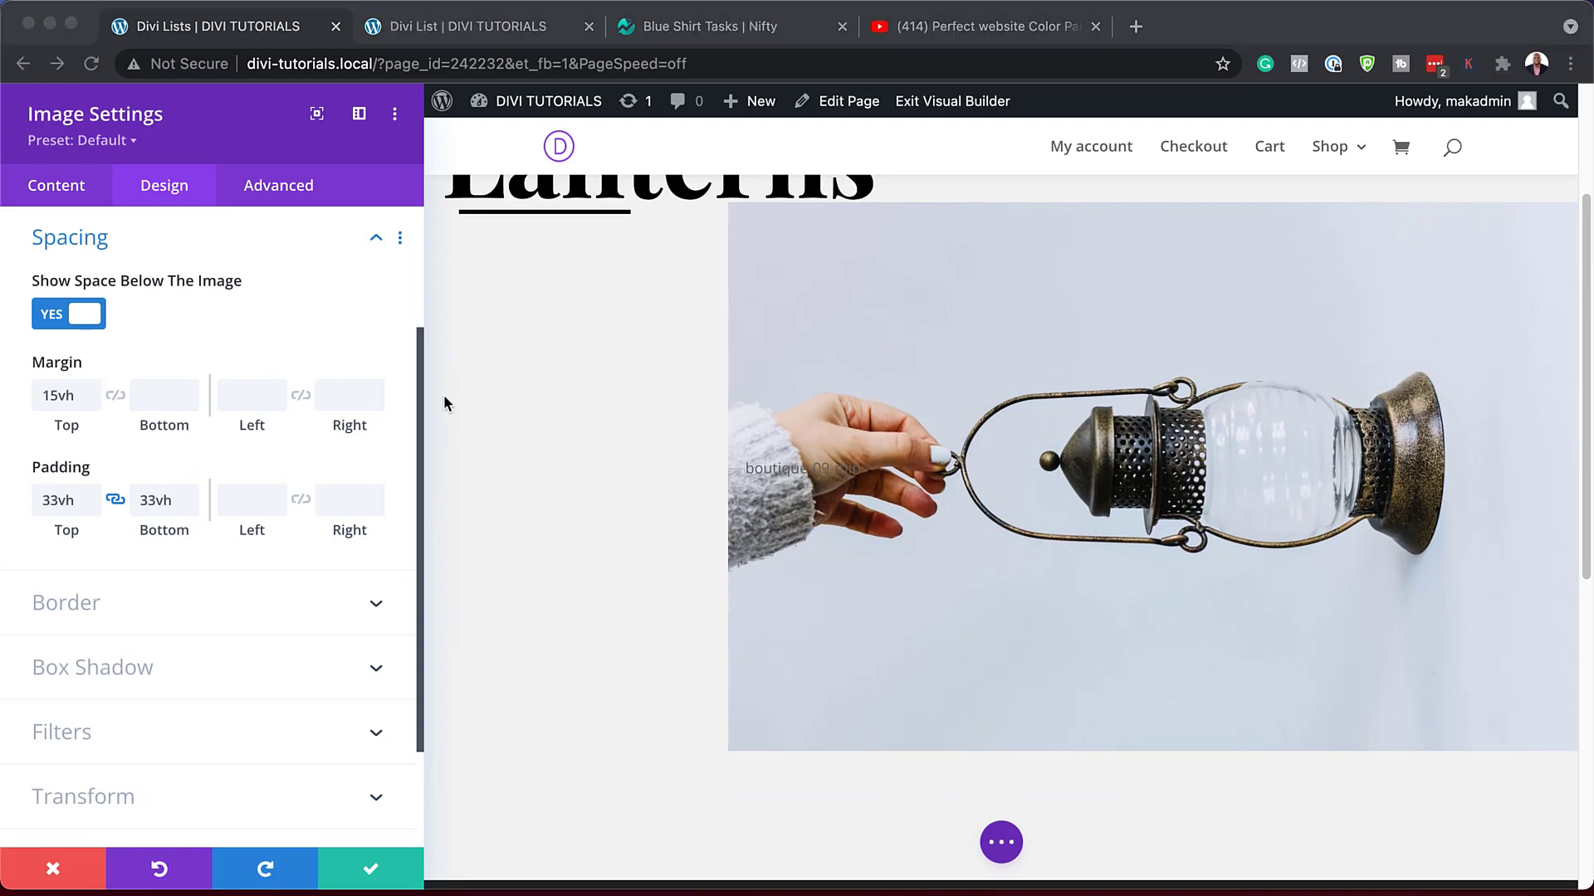
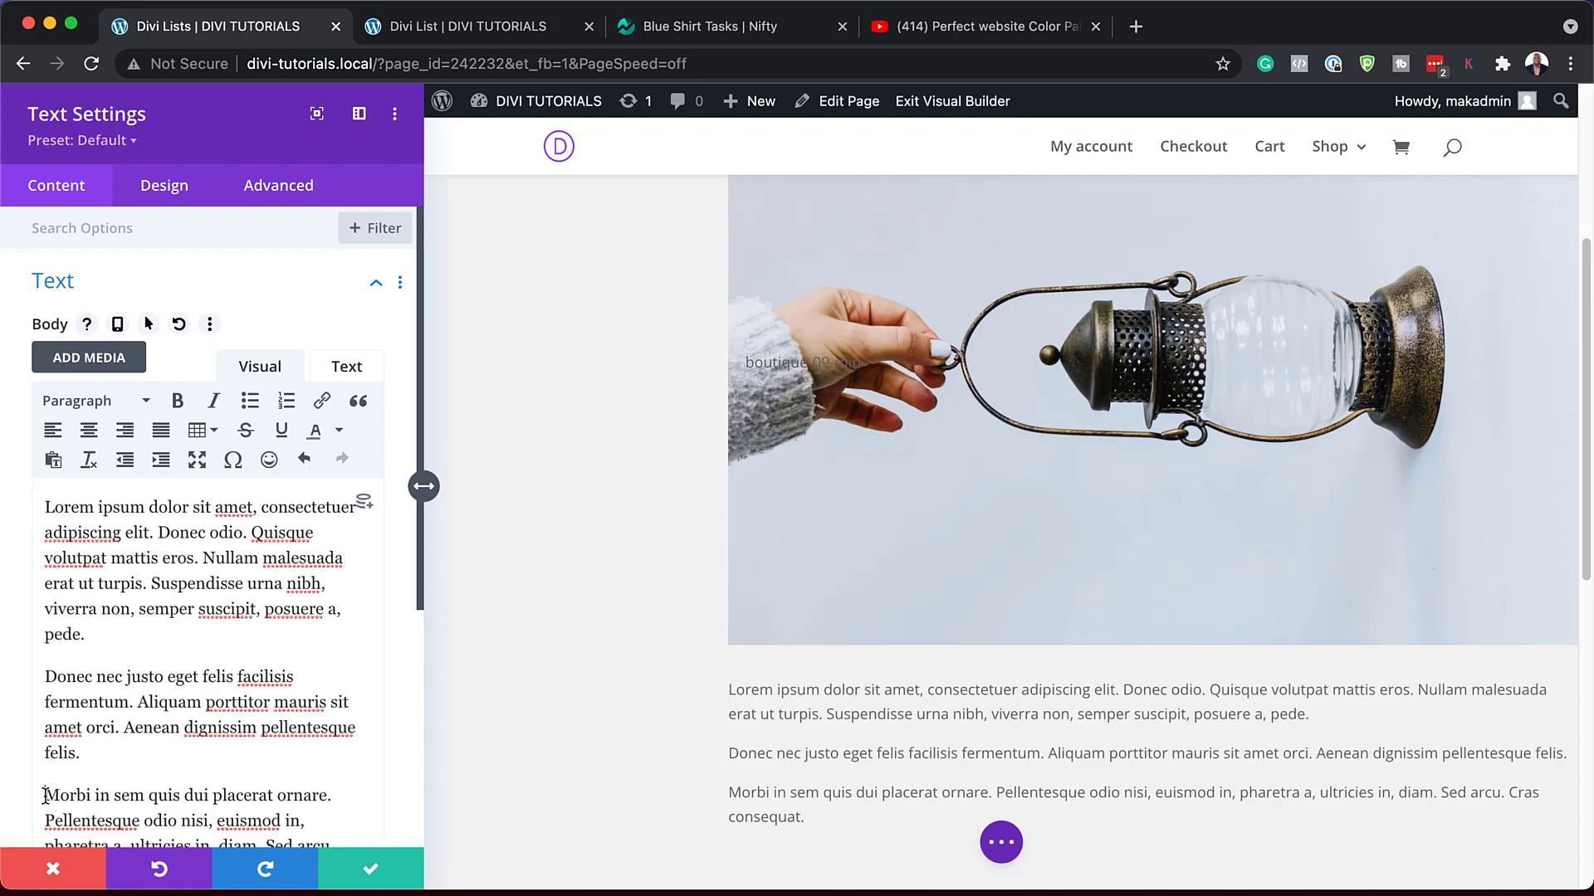
Step: Merge the last two paragraphs of the text module below the image and set its text font to Cabin
{"action": "key", "text": "BackSpace"}
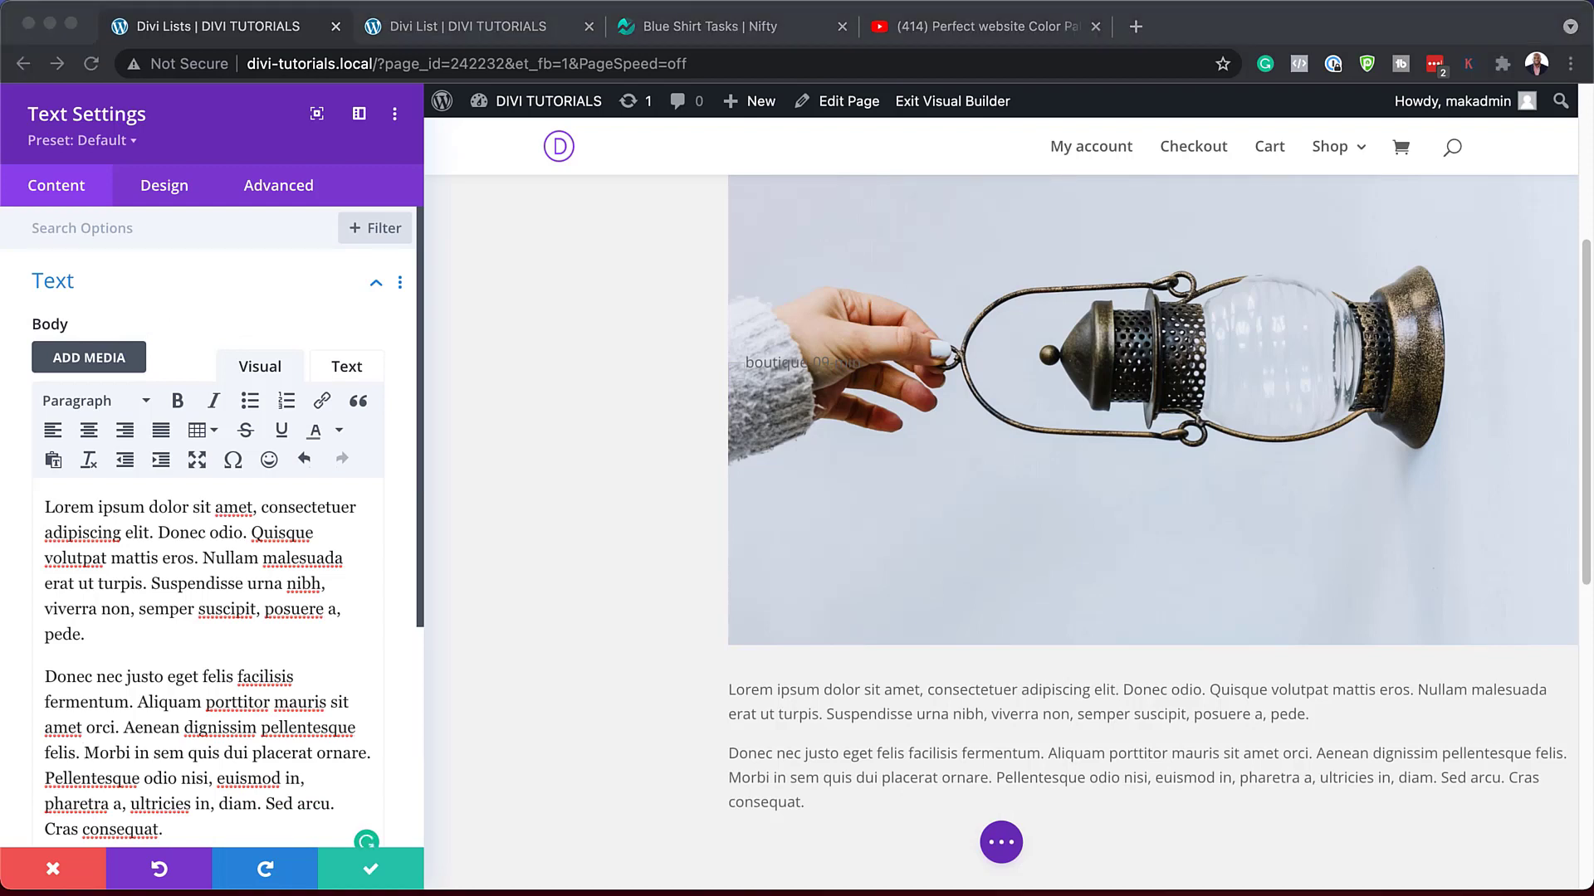
{"action": "left_click", "coordinate": [174, 191]}
{"action": "left_click", "coordinate": [130, 291]}
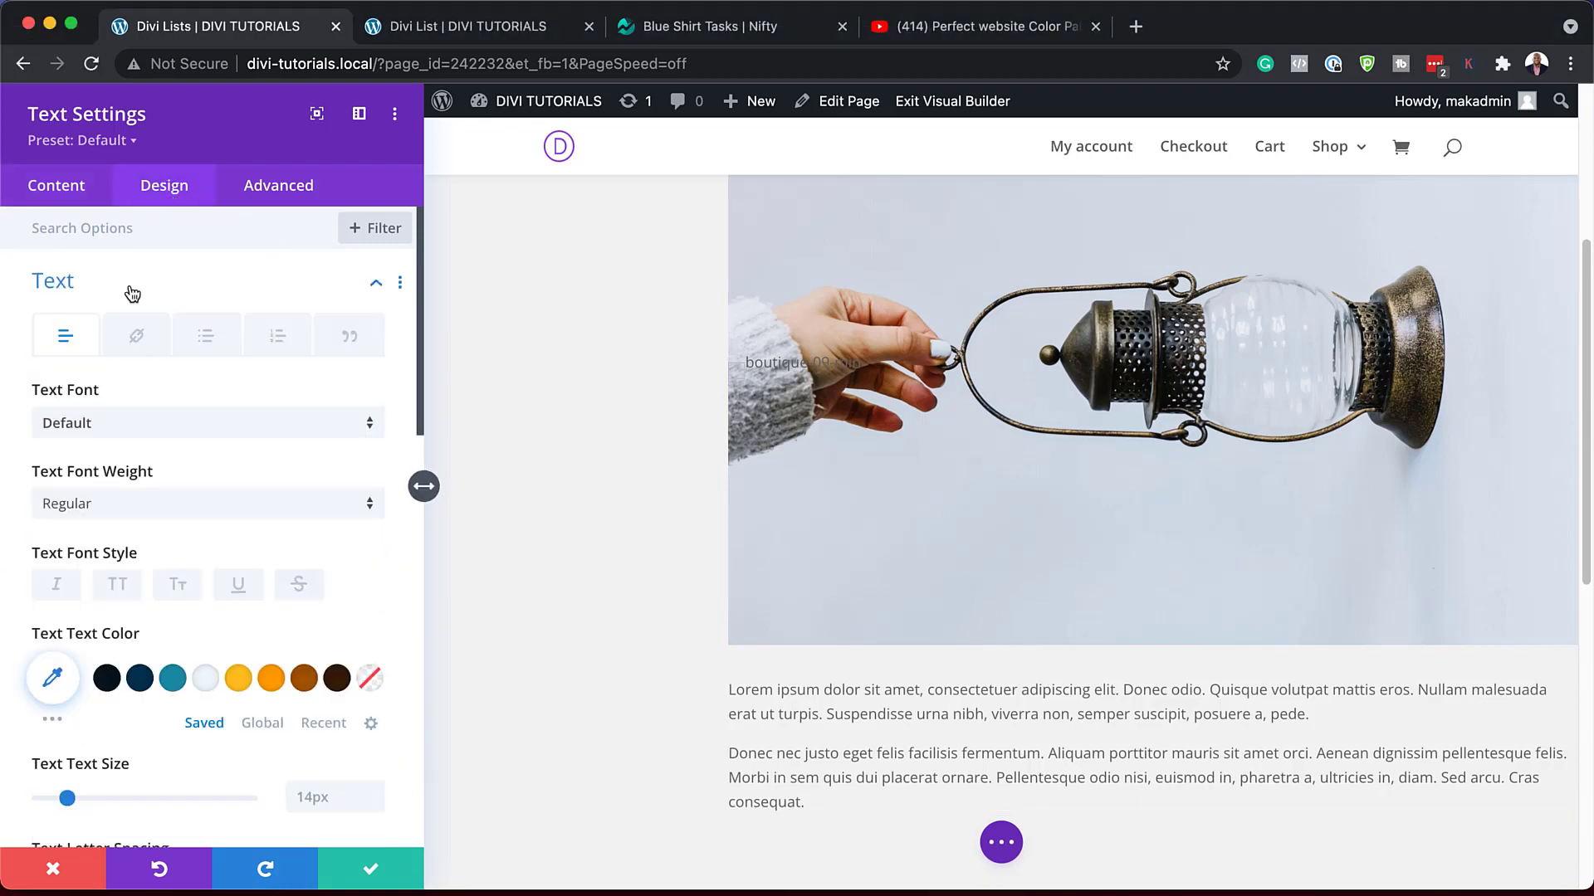
{"action": "left_click", "coordinate": [109, 431]}
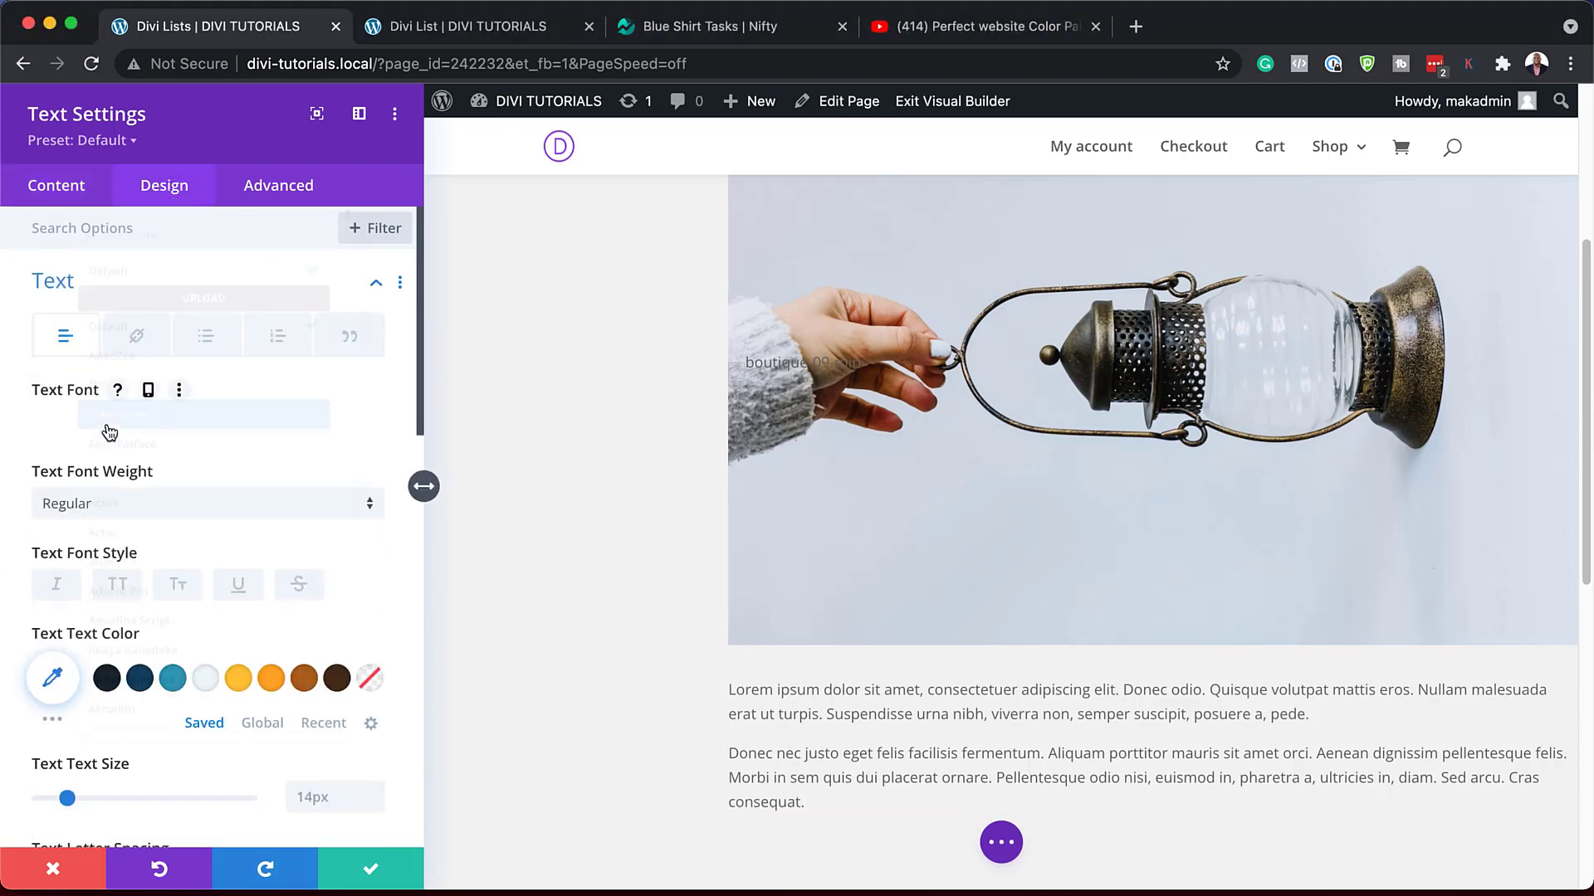
{"action": "type", "text": "cabin"}
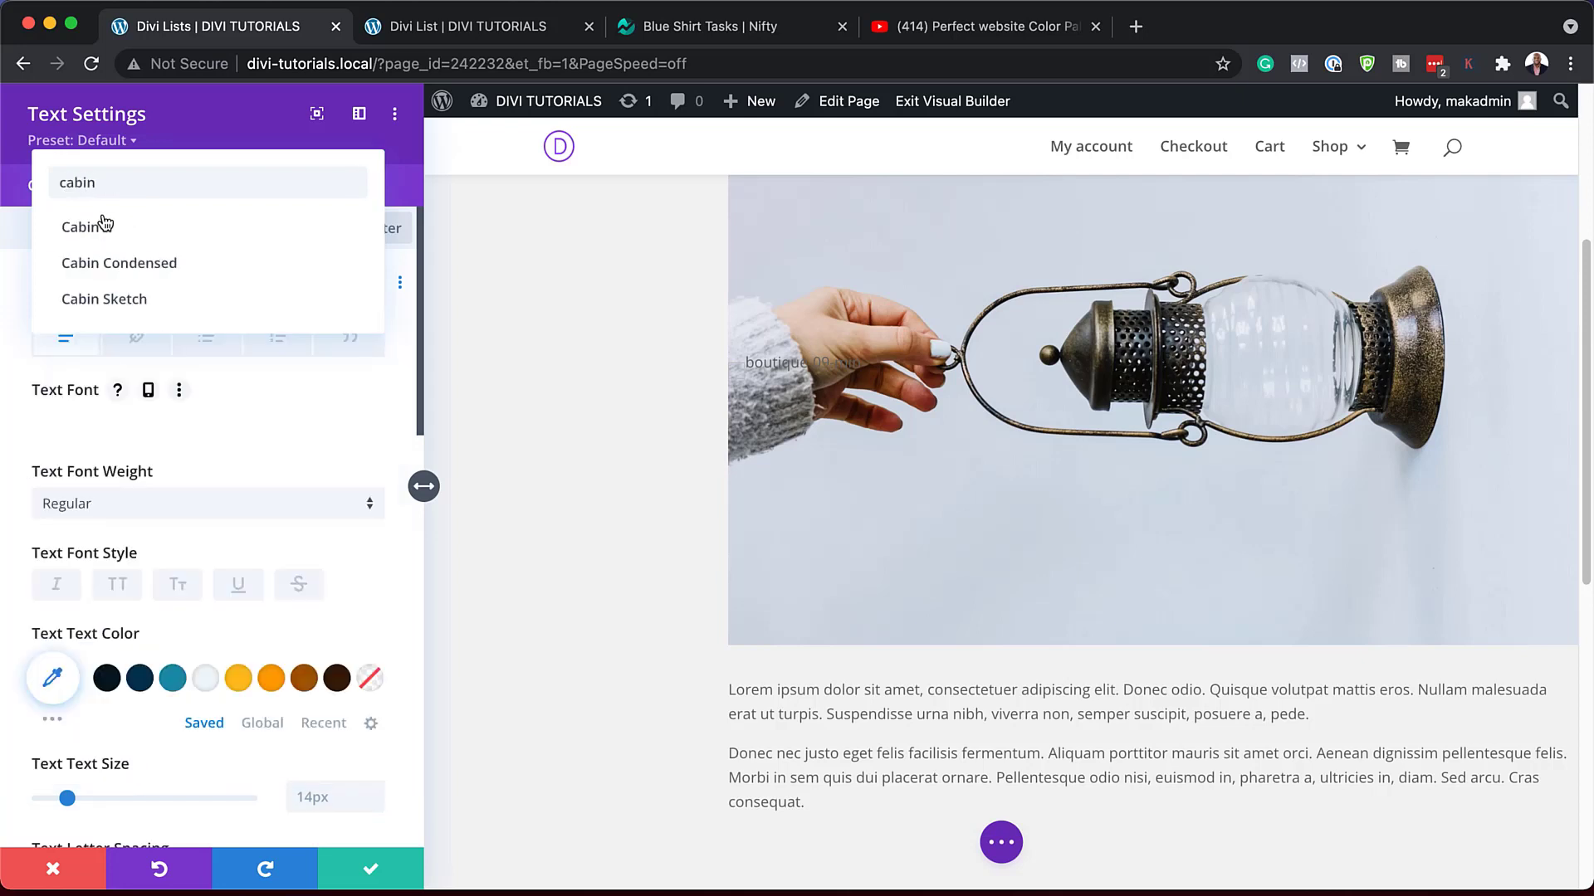
{"action": "left_click", "coordinate": [104, 228]}
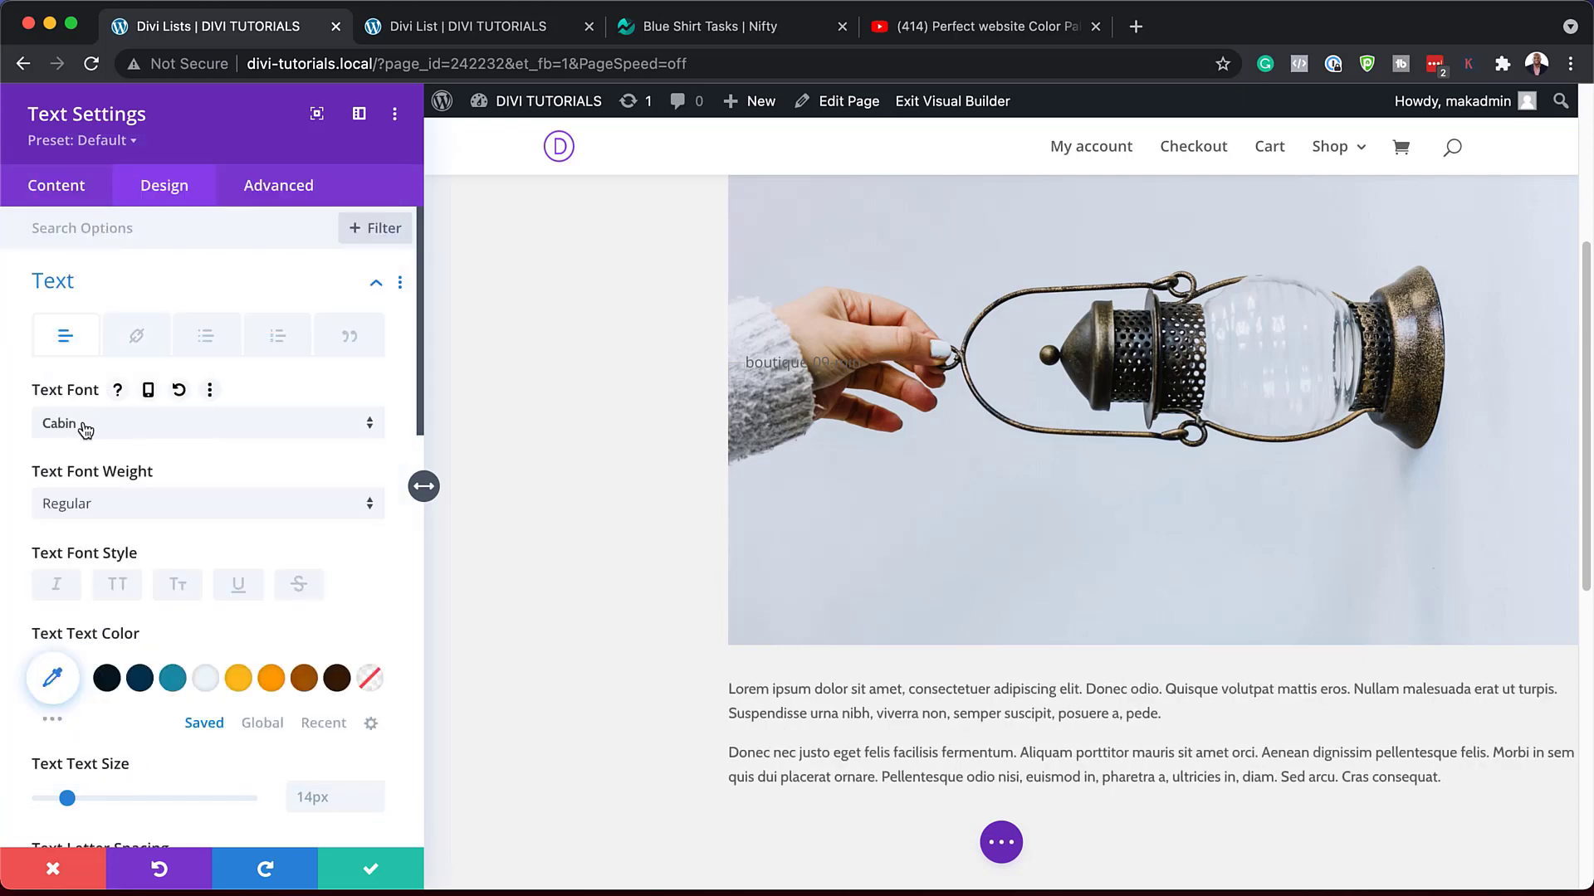
Step: Style the paragraph text with color #000000, a text size of 1.2vw and a line height of 1.6em
{"action": "left_click", "coordinate": [52, 677]}
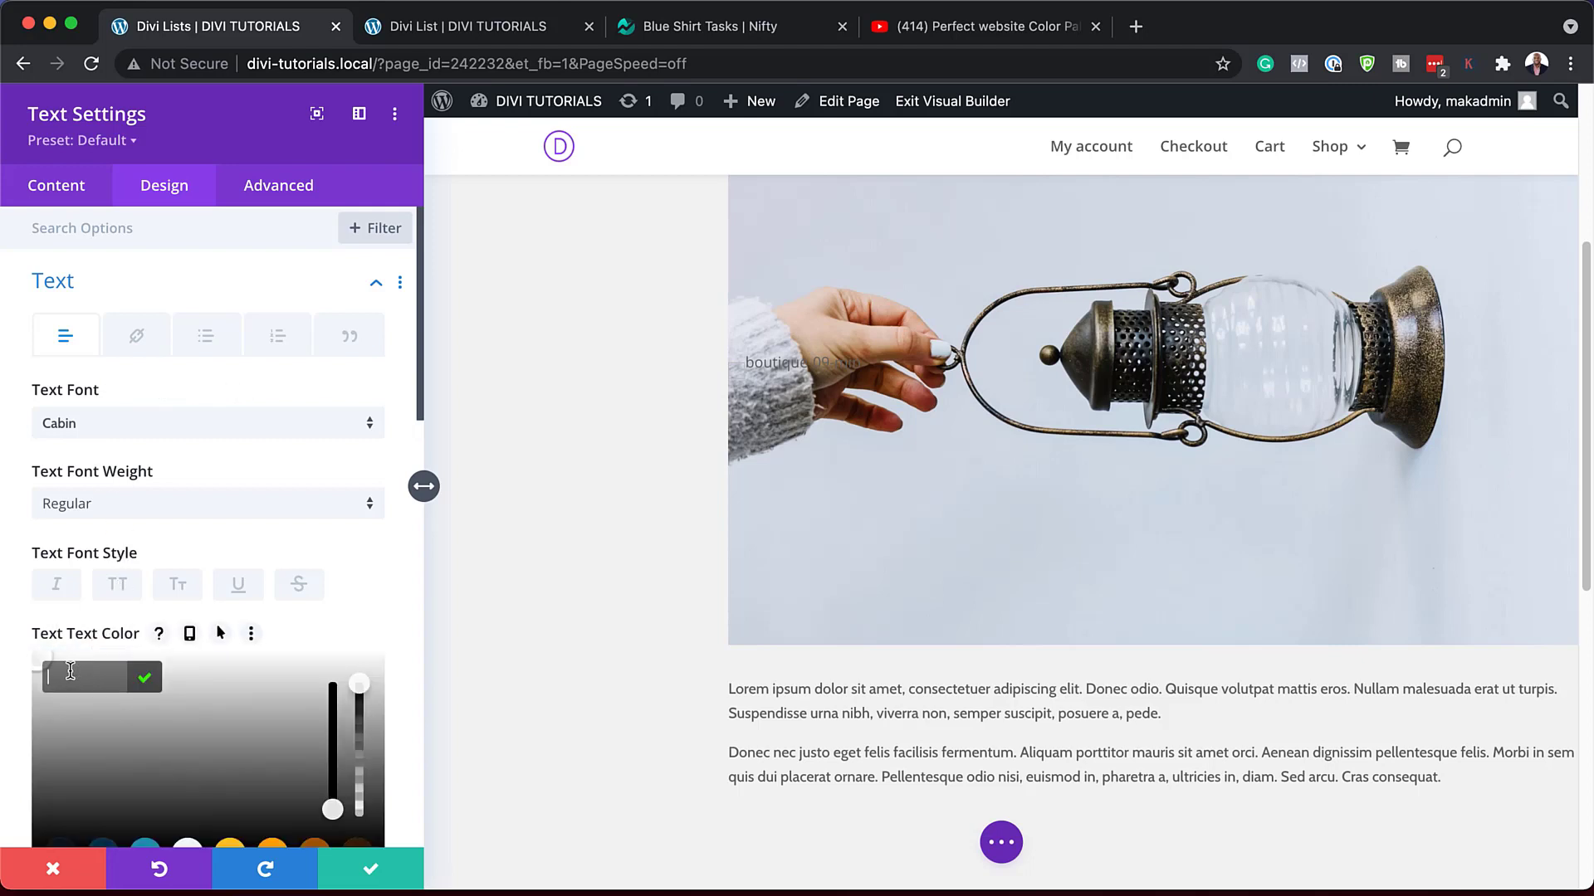
{"action": "type", "text": "#000000"}
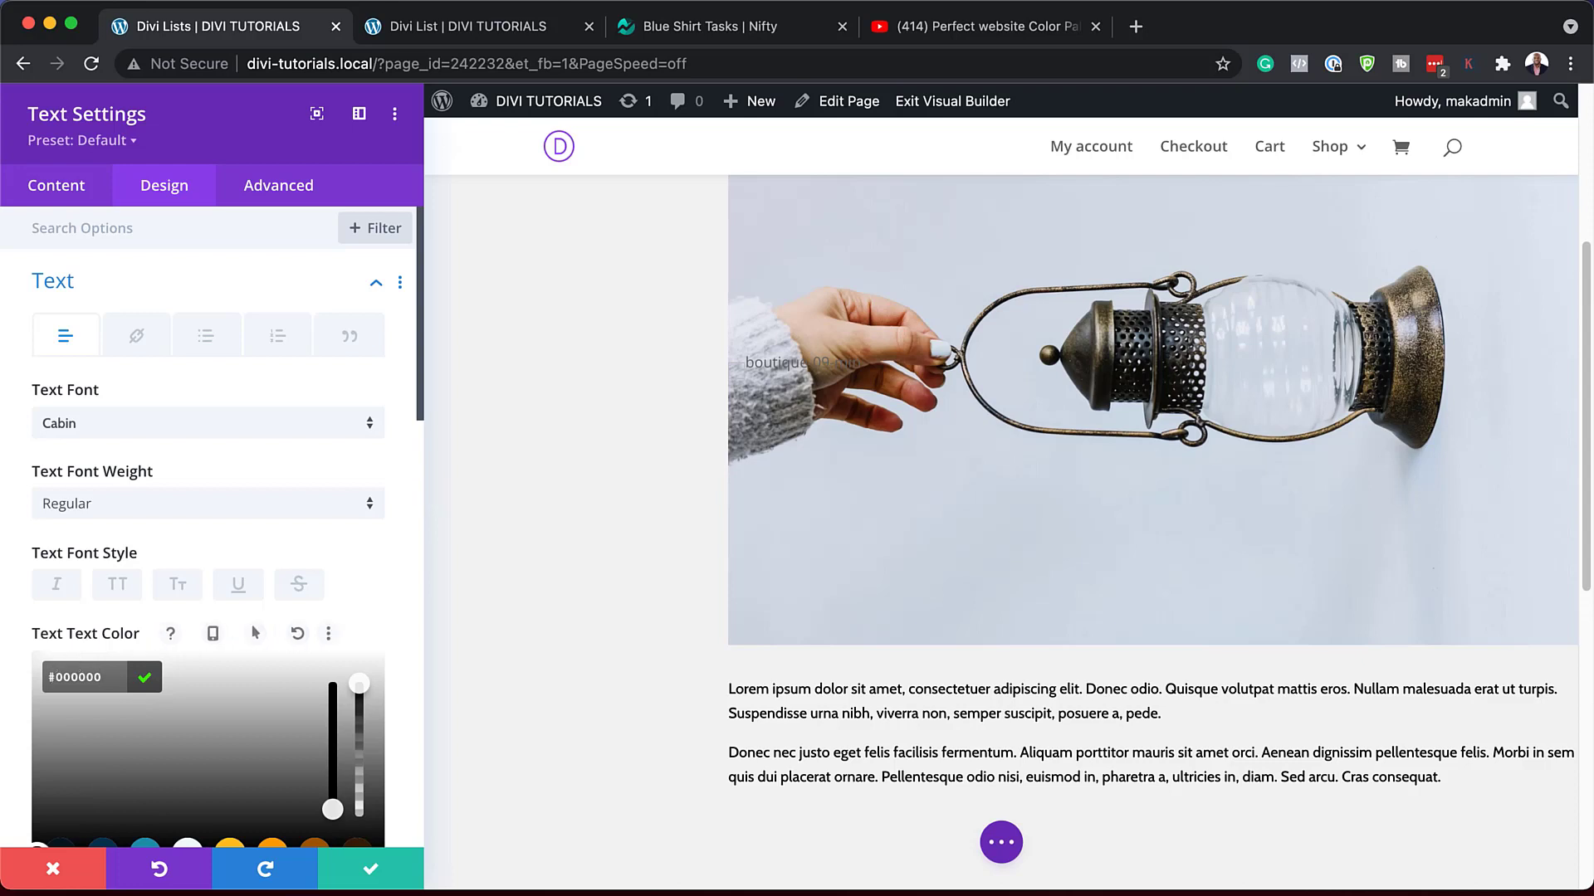
{"action": "scroll", "coordinate": [326, 631], "scroll_direction": "down", "scroll_amount": 4}
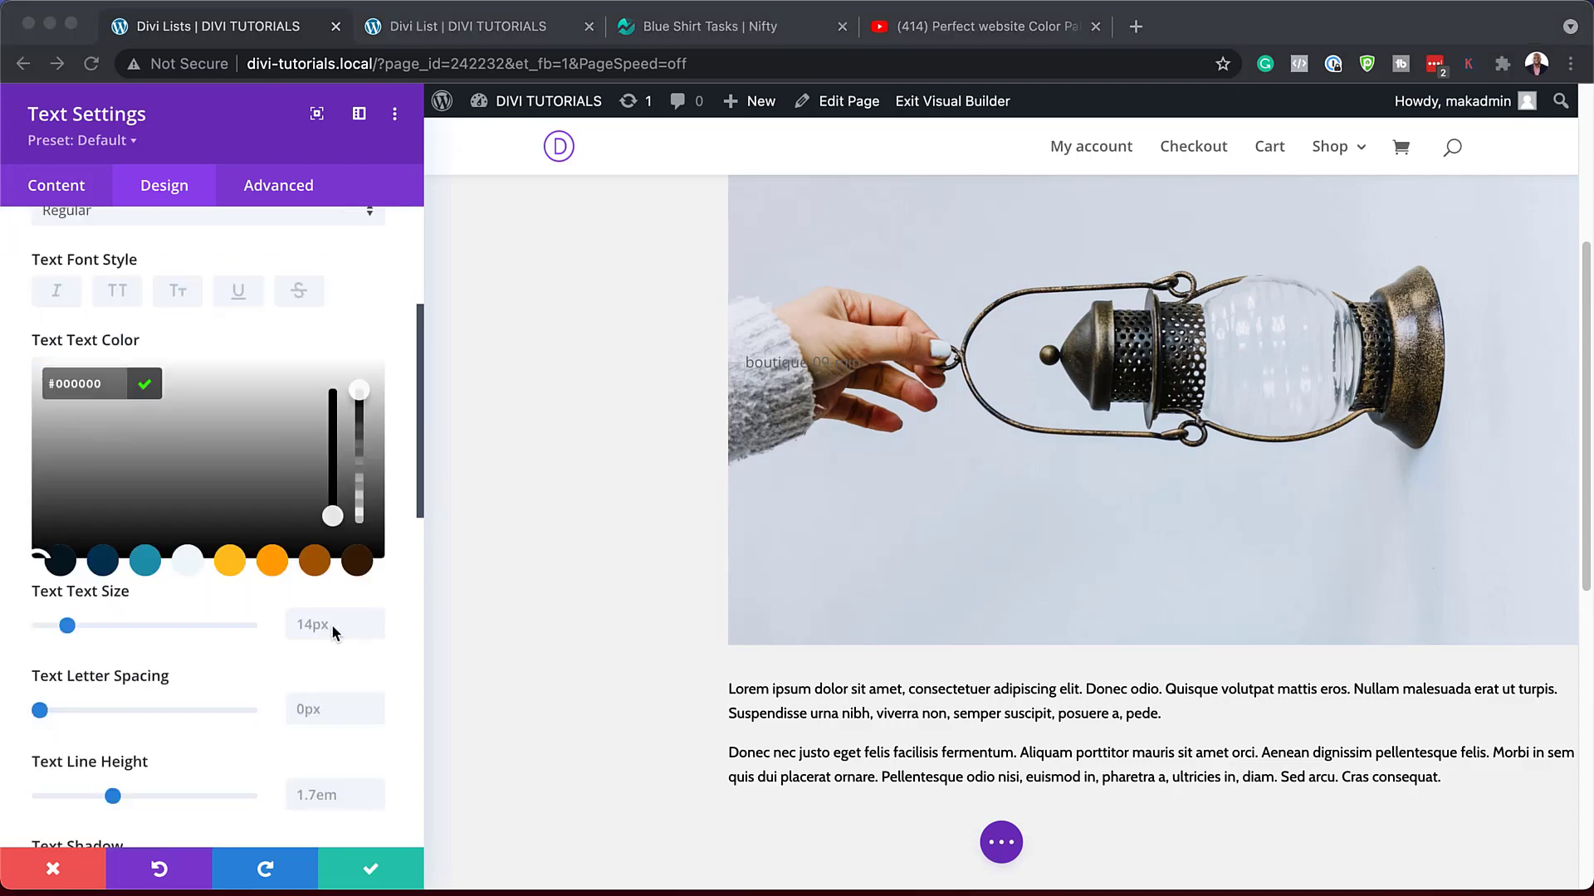
{"action": "left_click", "coordinate": [330, 629]}
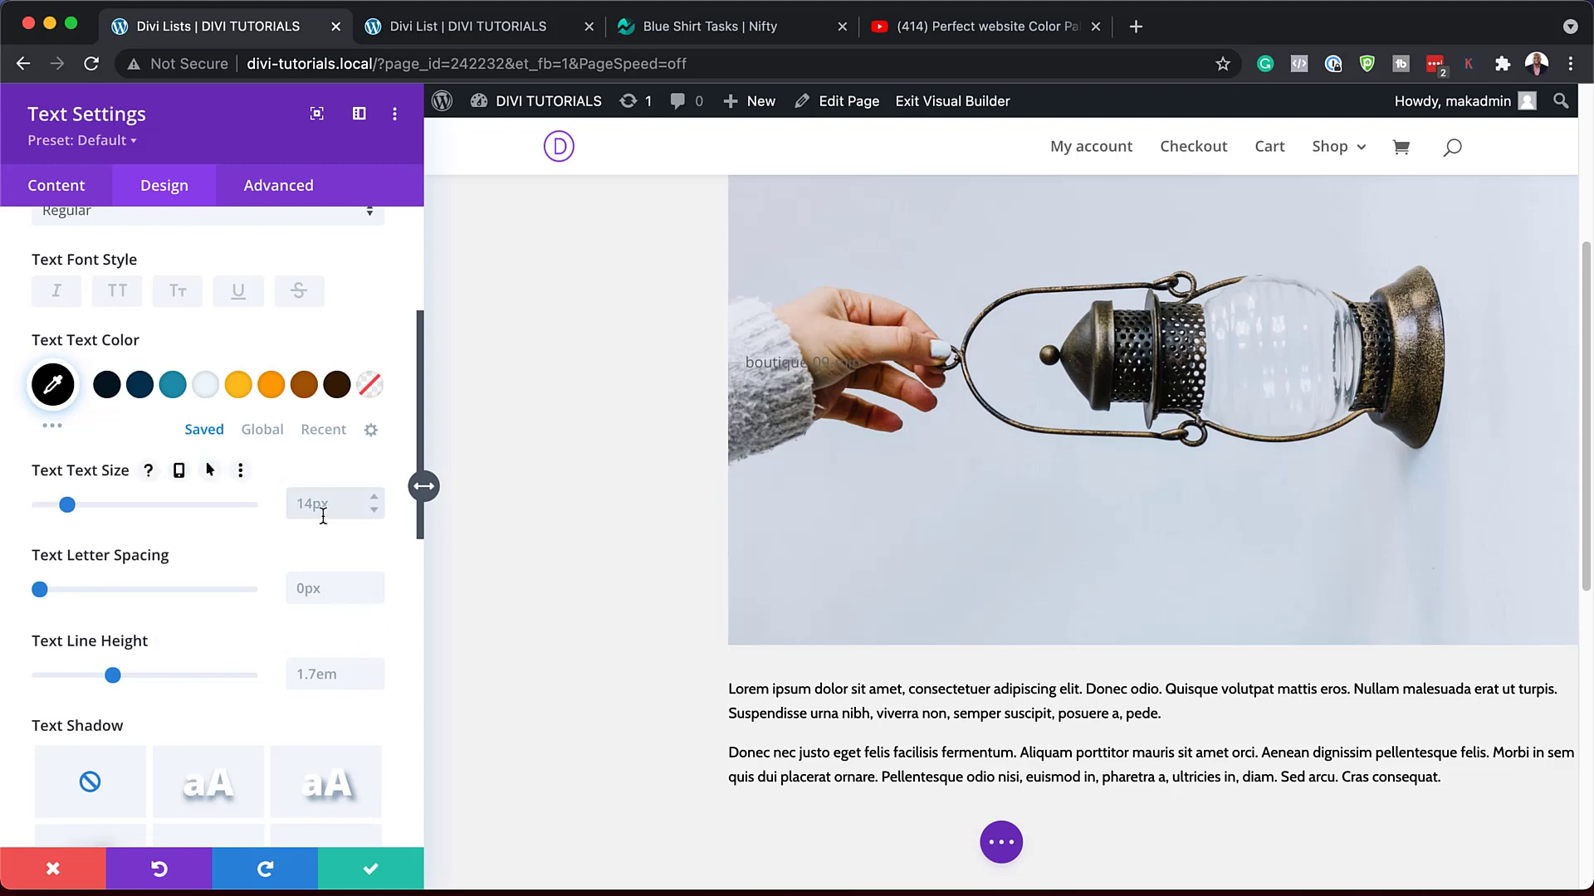
{"action": "type", "text": "1.2vw"}
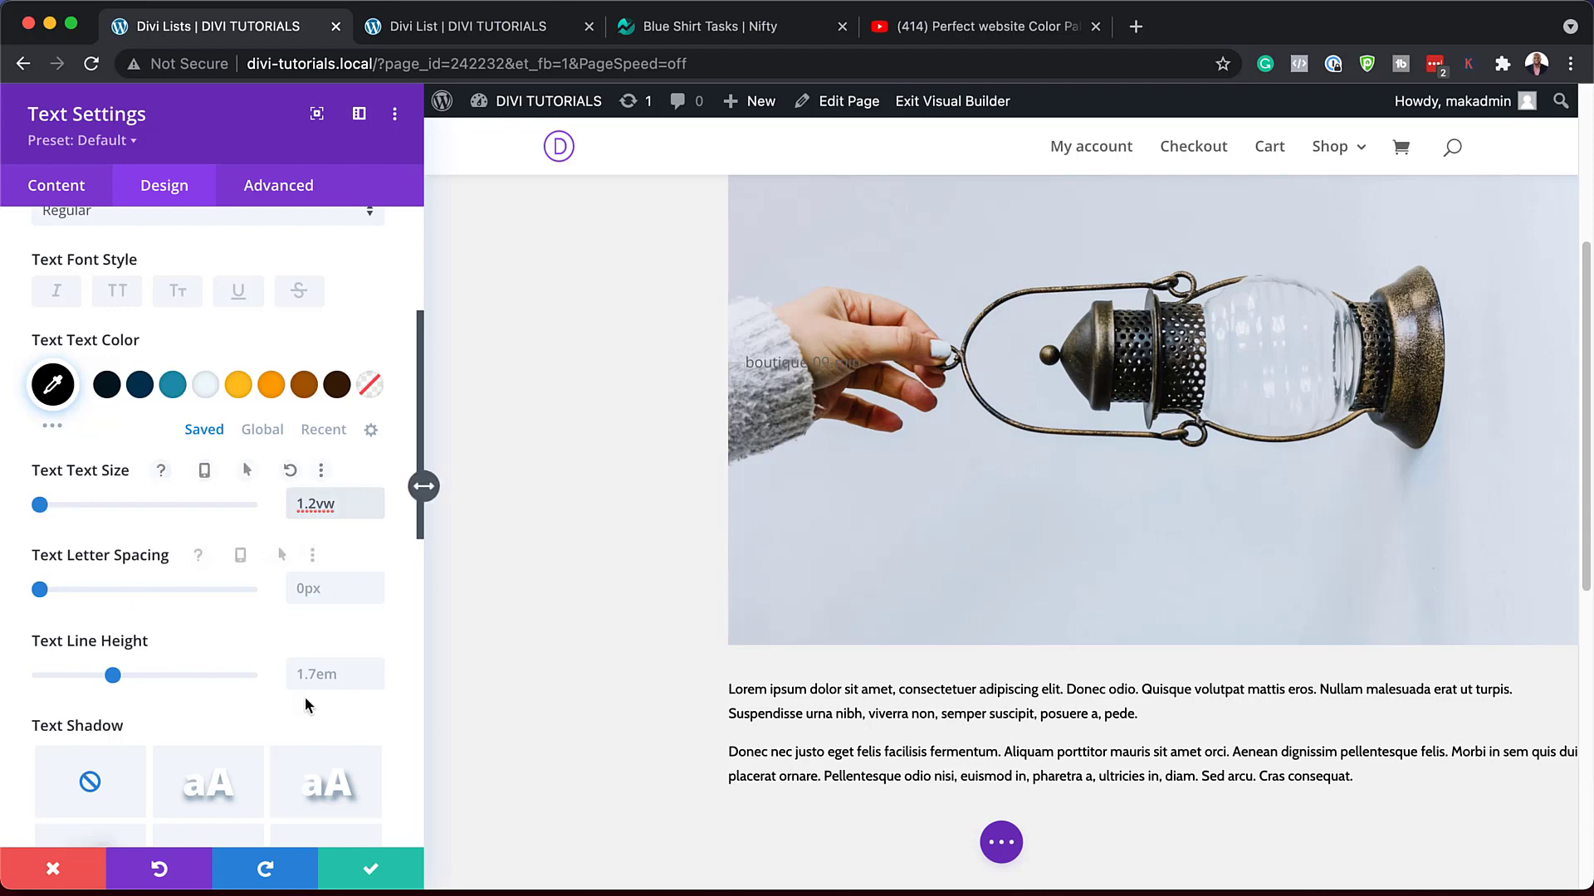
{"action": "left_click", "coordinate": [320, 677]}
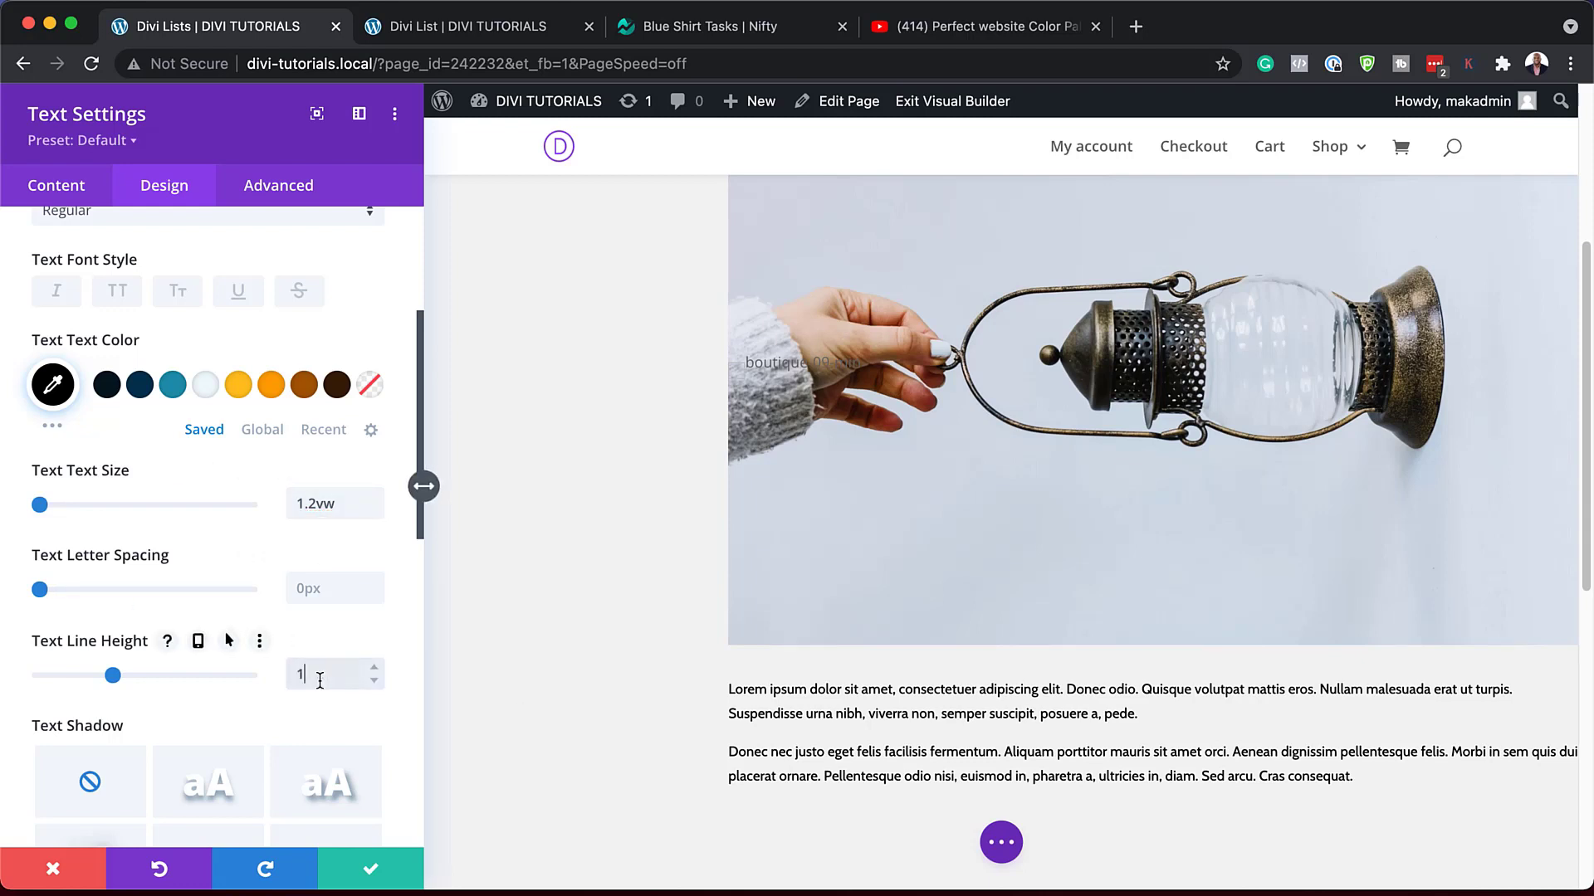
{"action": "type", "text": "1.6em"}
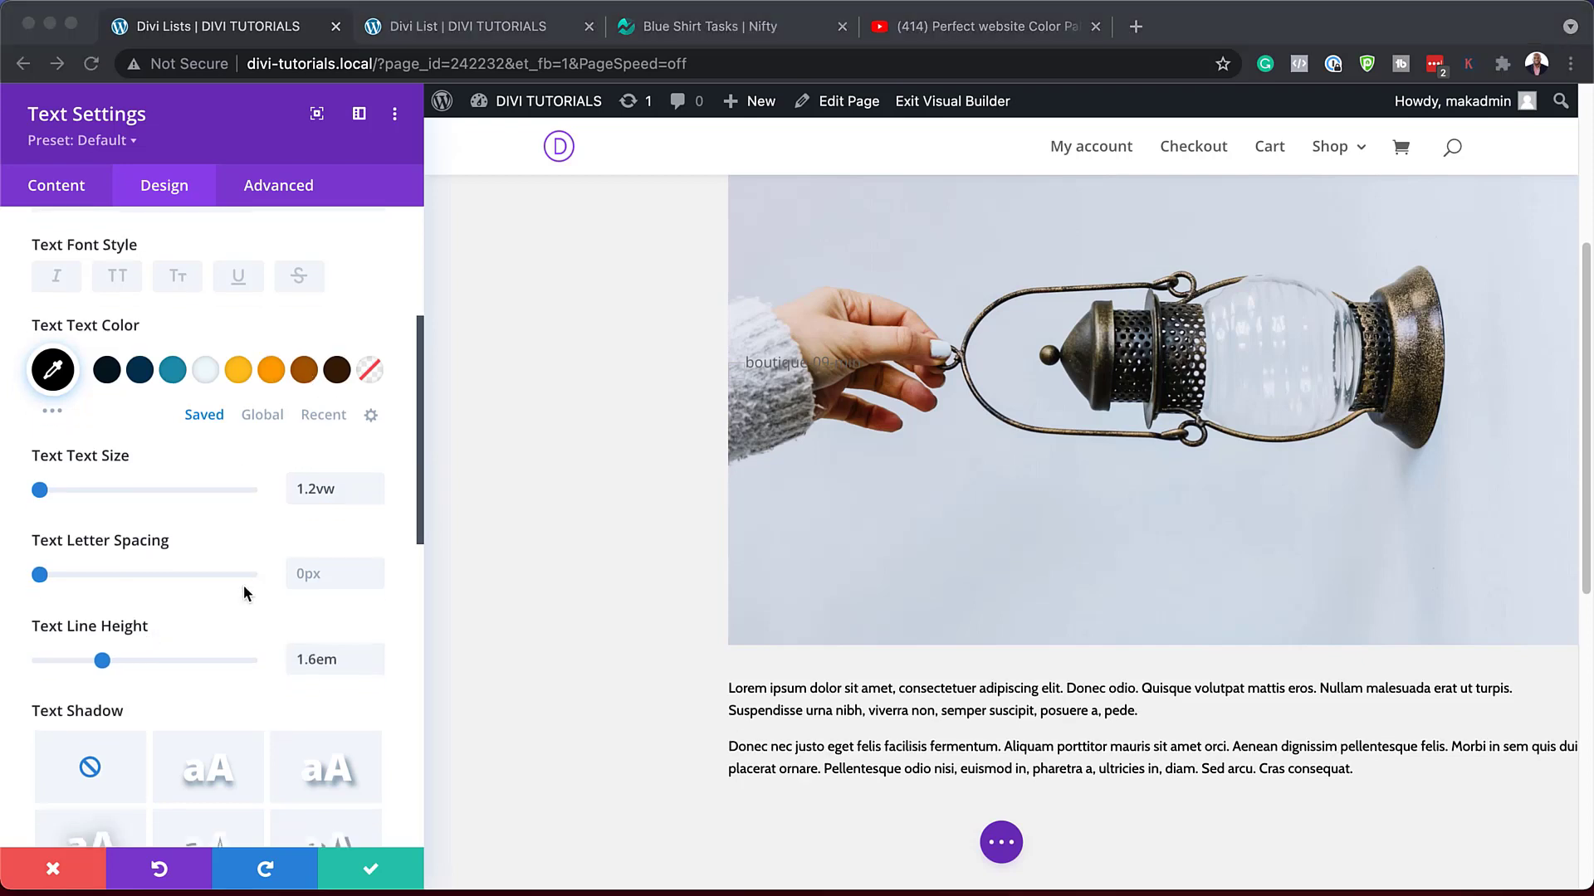
Step: Set the paragraph text module's right padding to 5% and save the module
{"action": "scroll", "coordinate": [245, 595], "scroll_direction": "down", "scroll_amount": 6}
{"action": "scroll", "coordinate": [245, 595], "scroll_direction": "down", "scroll_amount": 3}
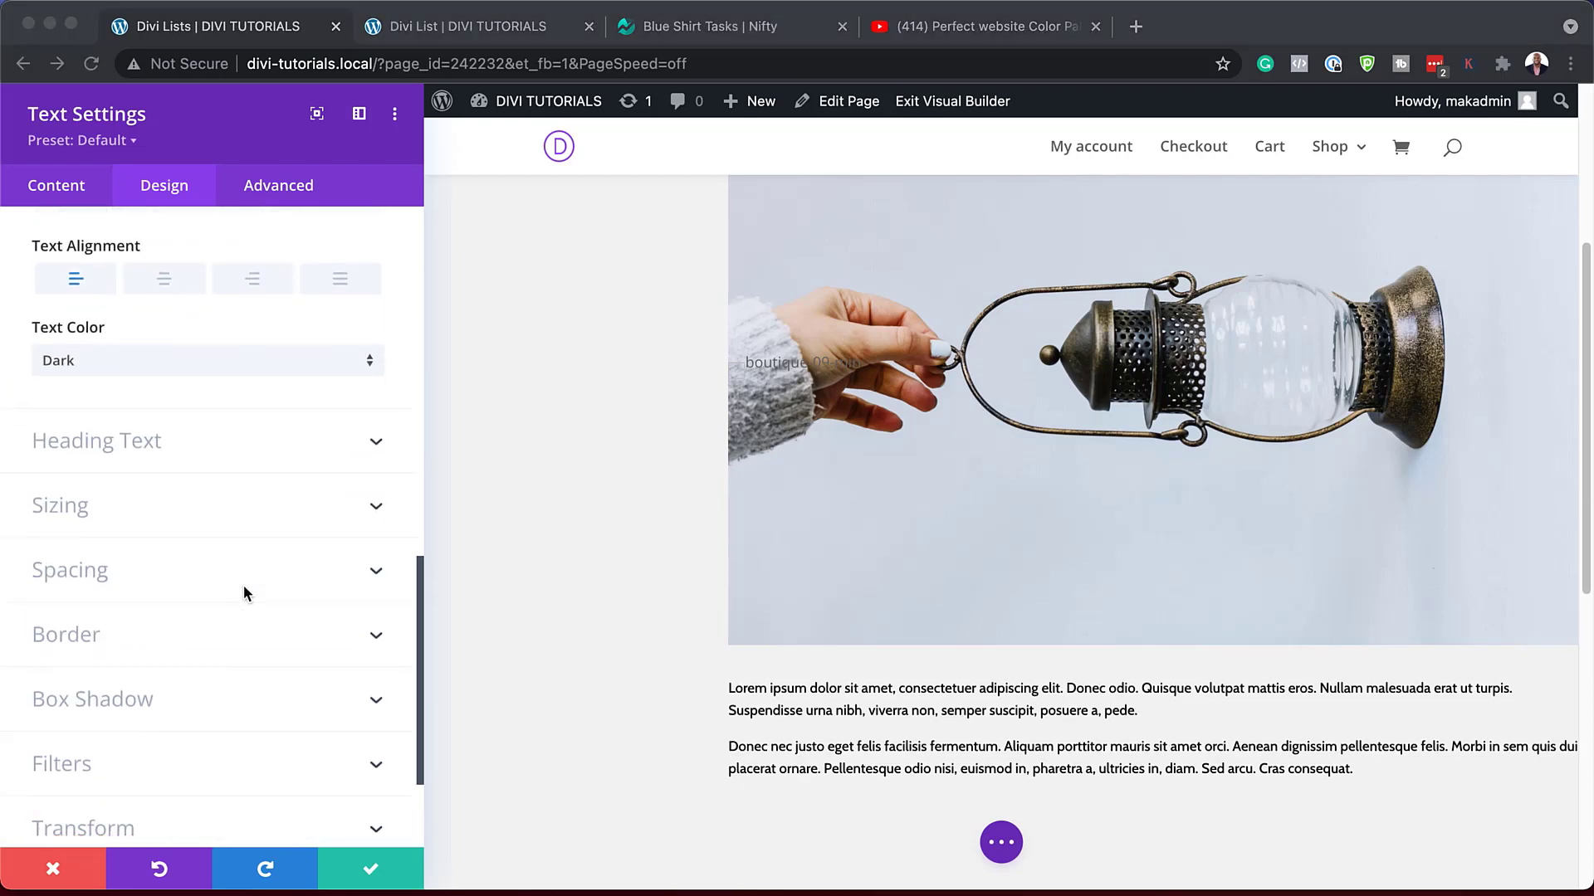
{"action": "left_click", "coordinate": [83, 564]}
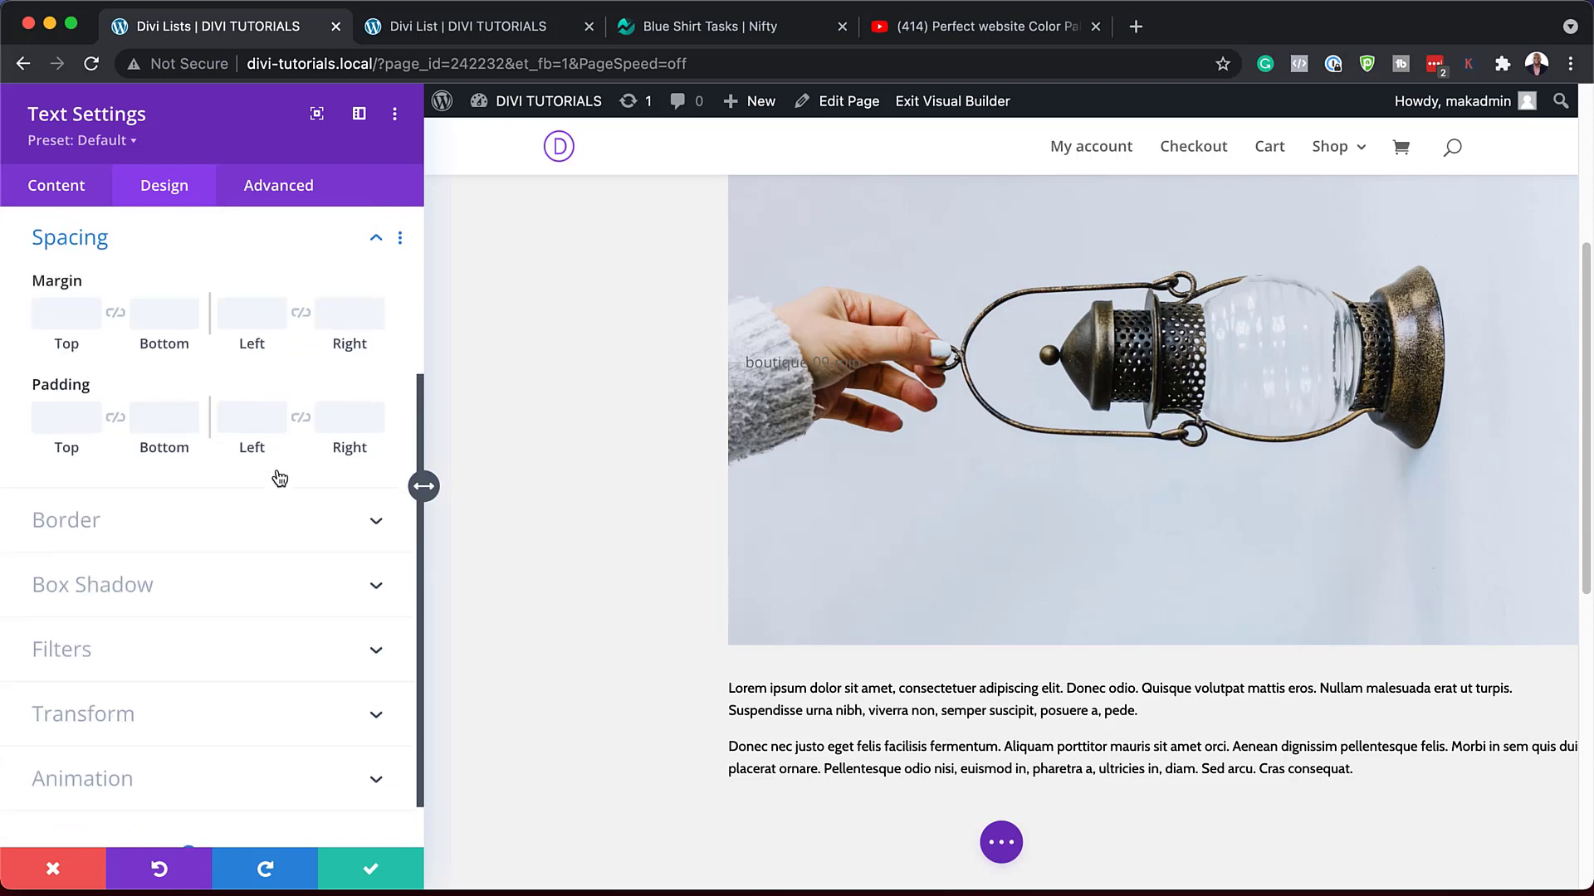
{"action": "left_click", "coordinate": [251, 424]}
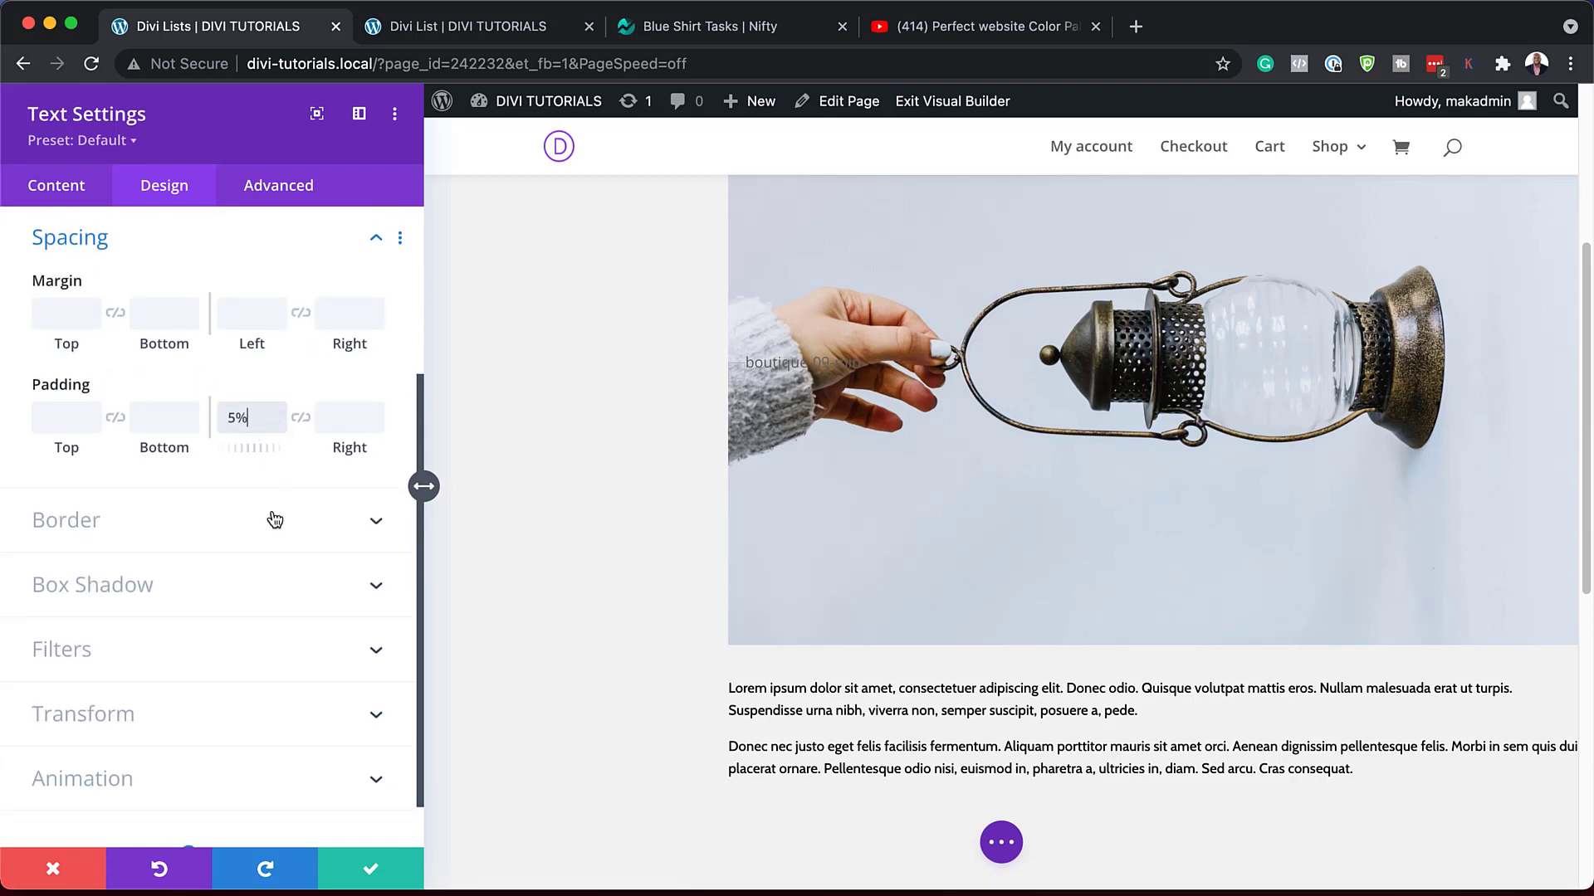
{"action": "type", "text": "5%"}
{"action": "left_click", "coordinate": [300, 419]}
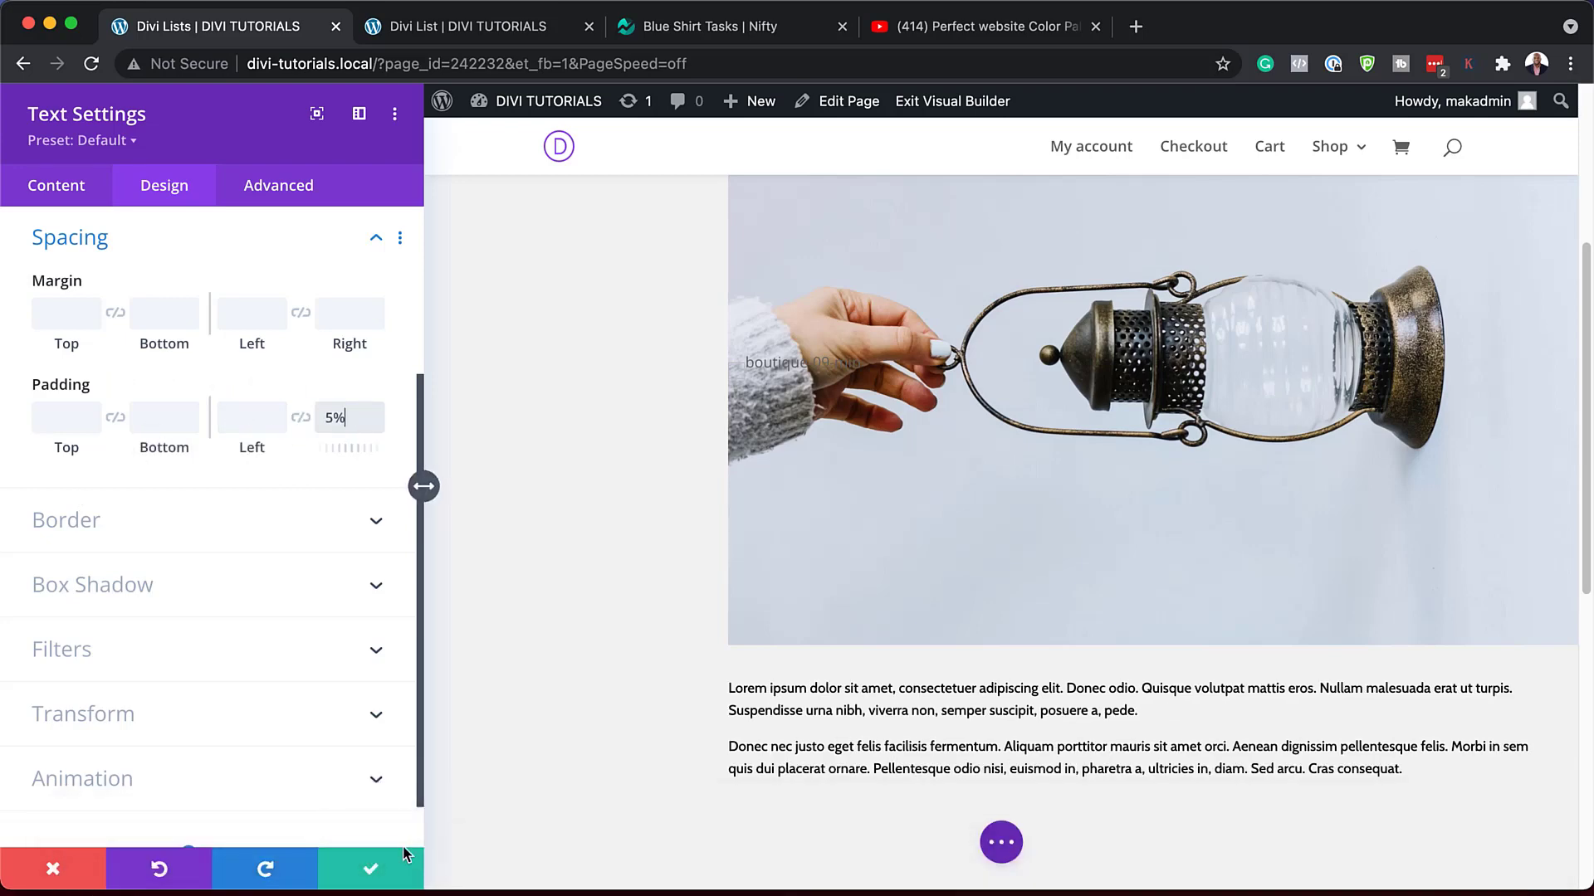
{"action": "left_click", "coordinate": [371, 878]}
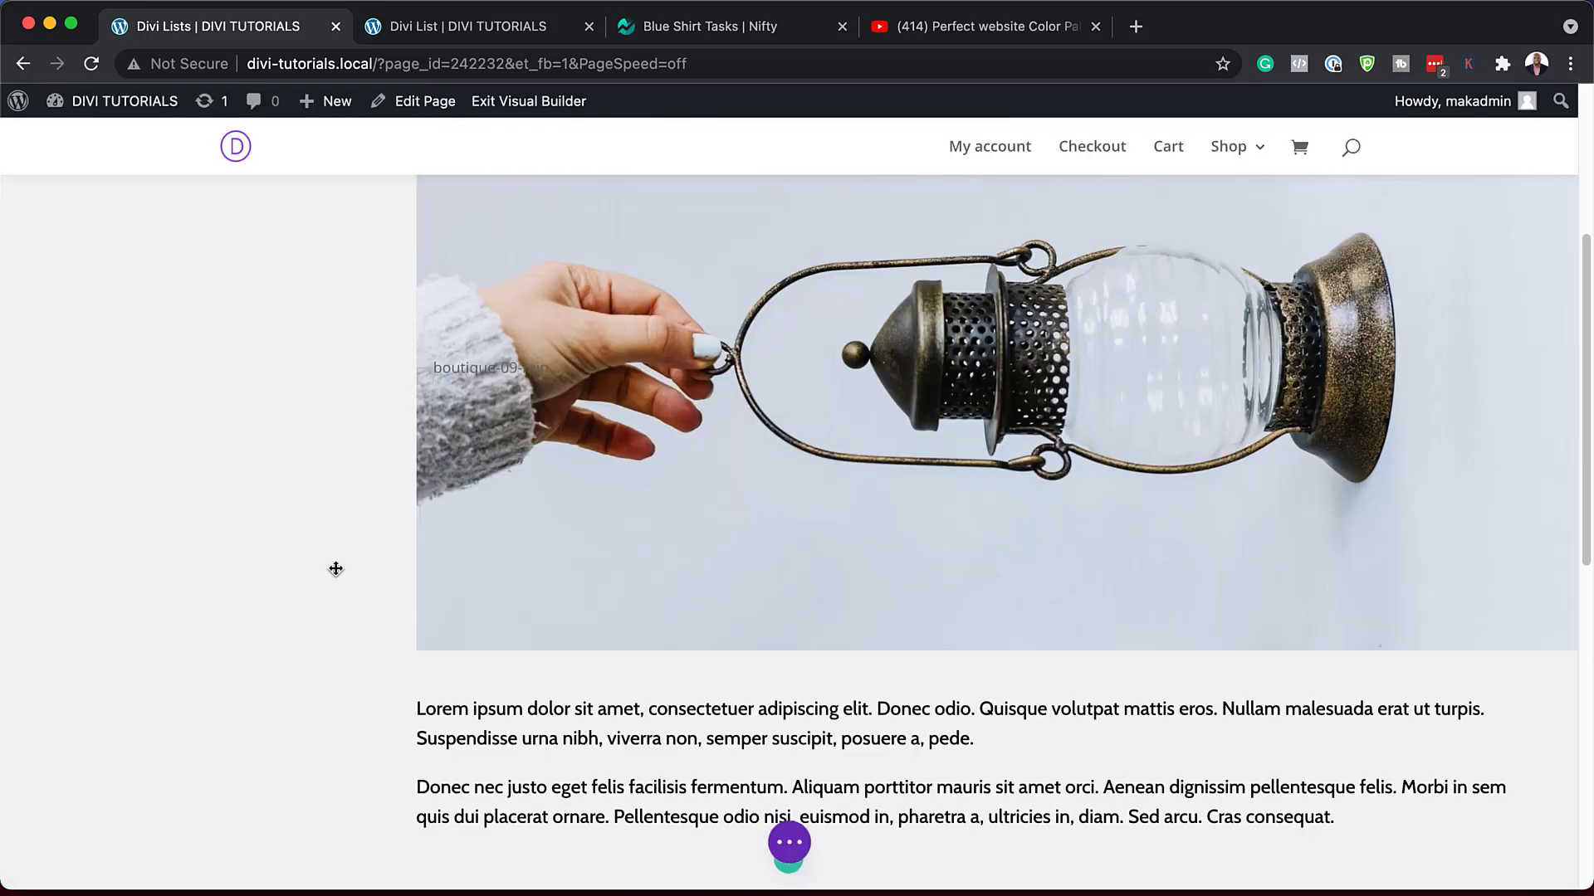
Step: Set the sticky position of the row's first column to Stick to Top
{"action": "scroll", "coordinate": [413, 527], "scroll_direction": "up", "scroll_amount": 5}
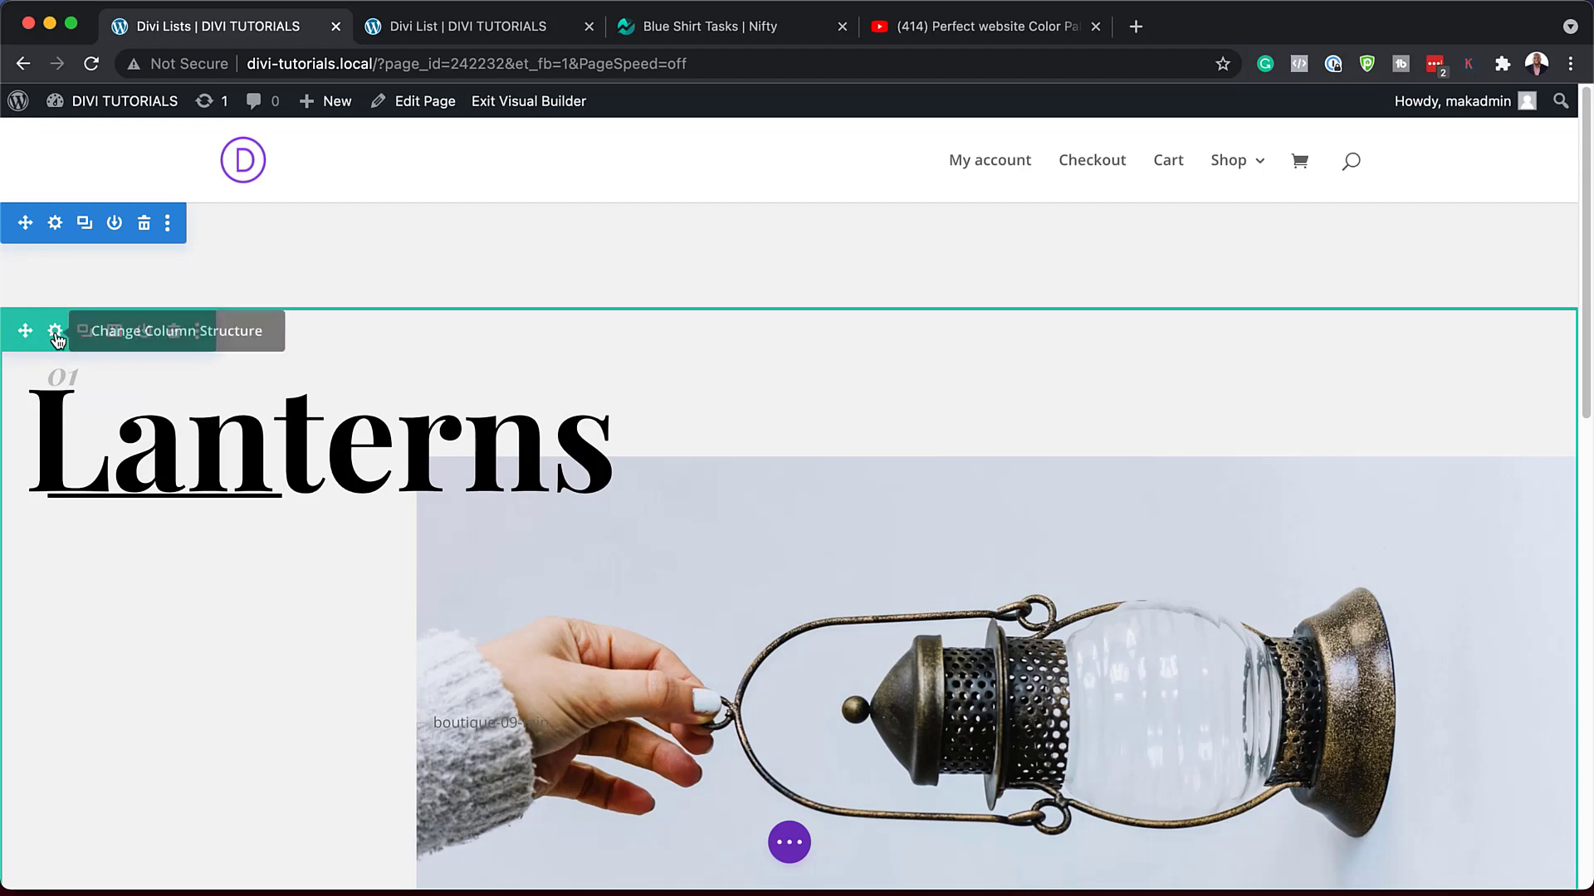
{"action": "left_click", "coordinate": [55, 332]}
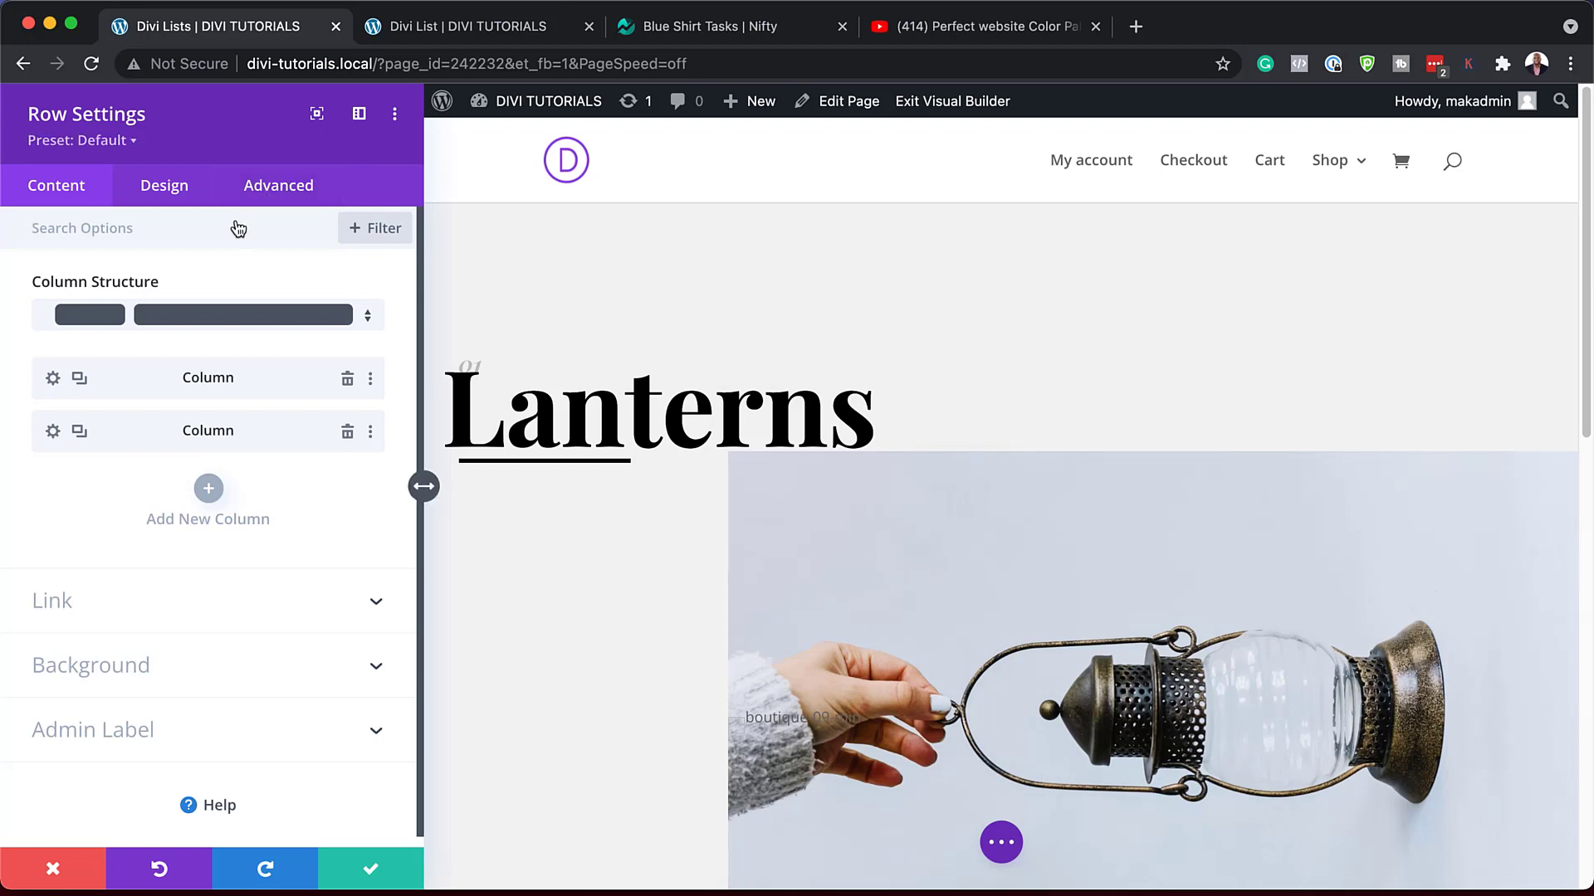
{"action": "left_click", "coordinate": [54, 380]}
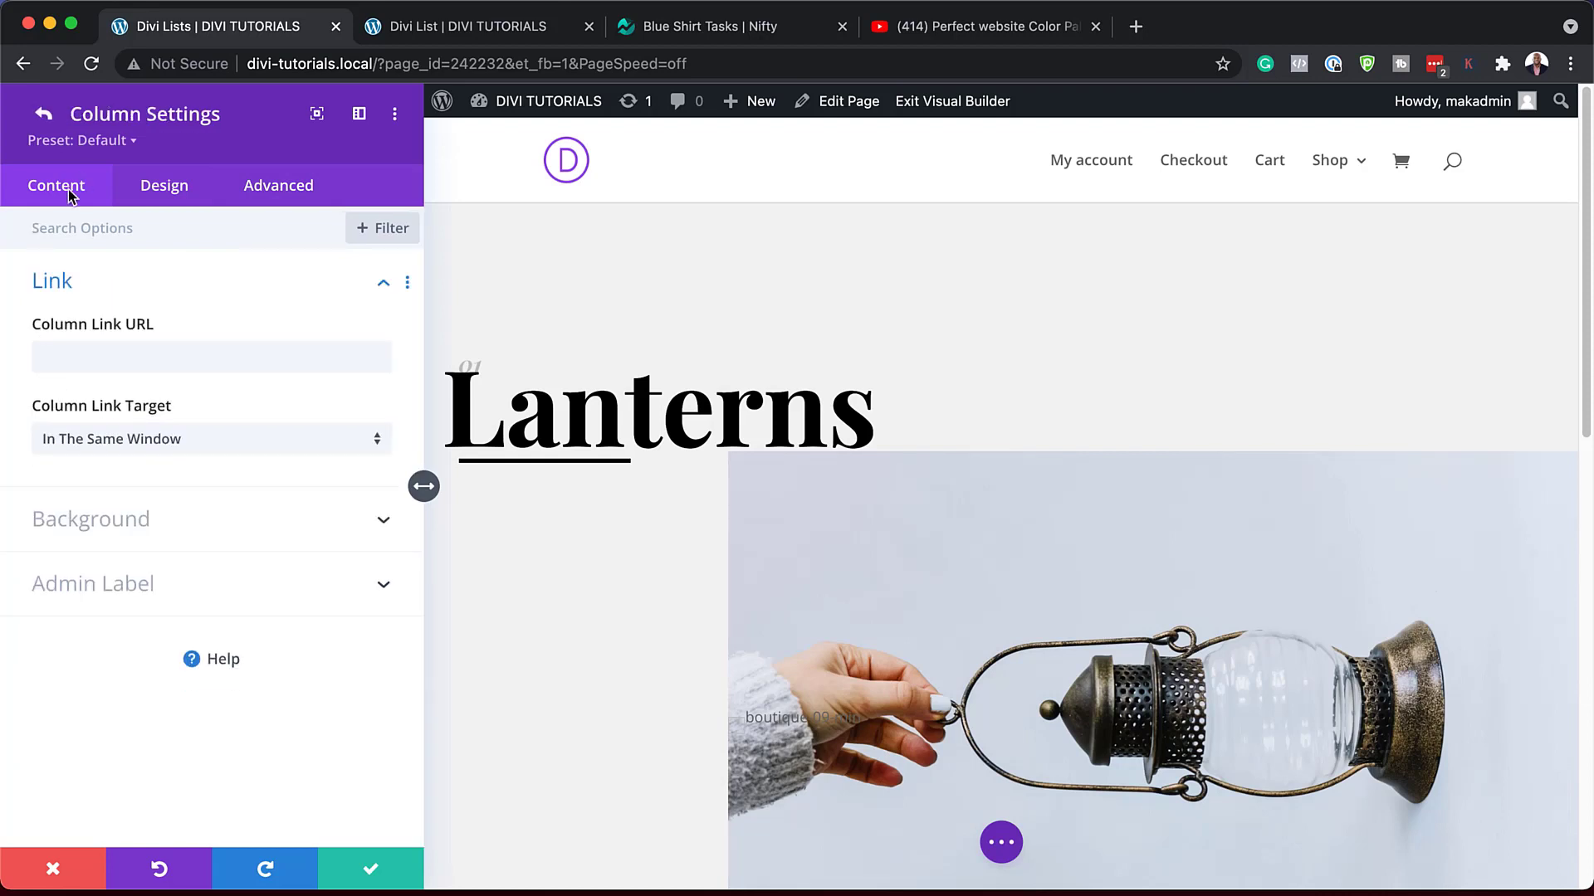
{"action": "left_click", "coordinate": [252, 186]}
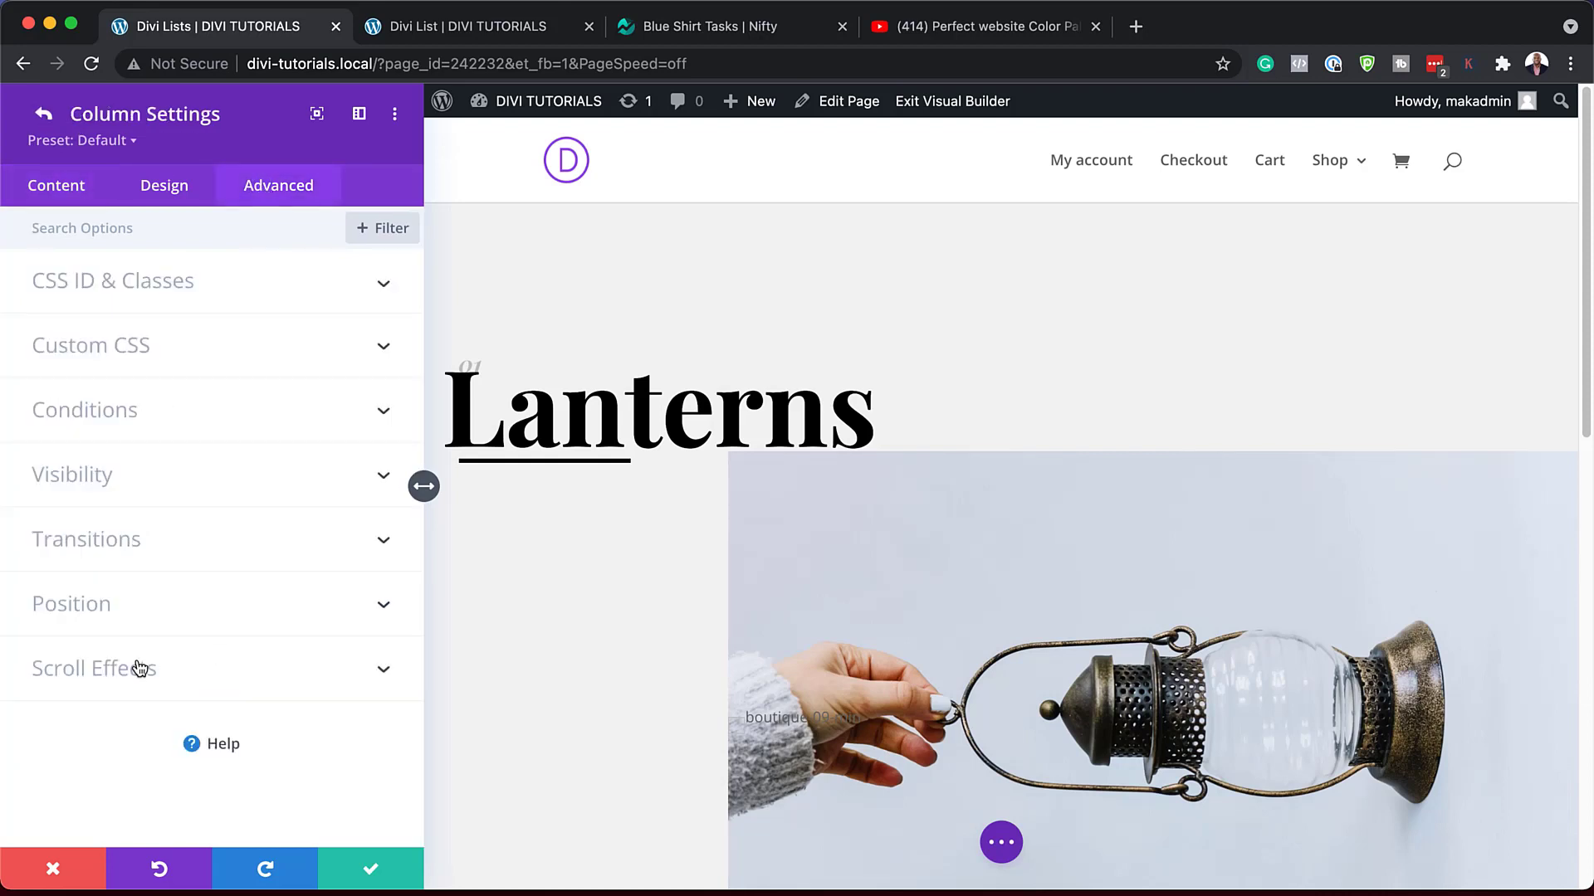
{"action": "left_click", "coordinate": [137, 667]}
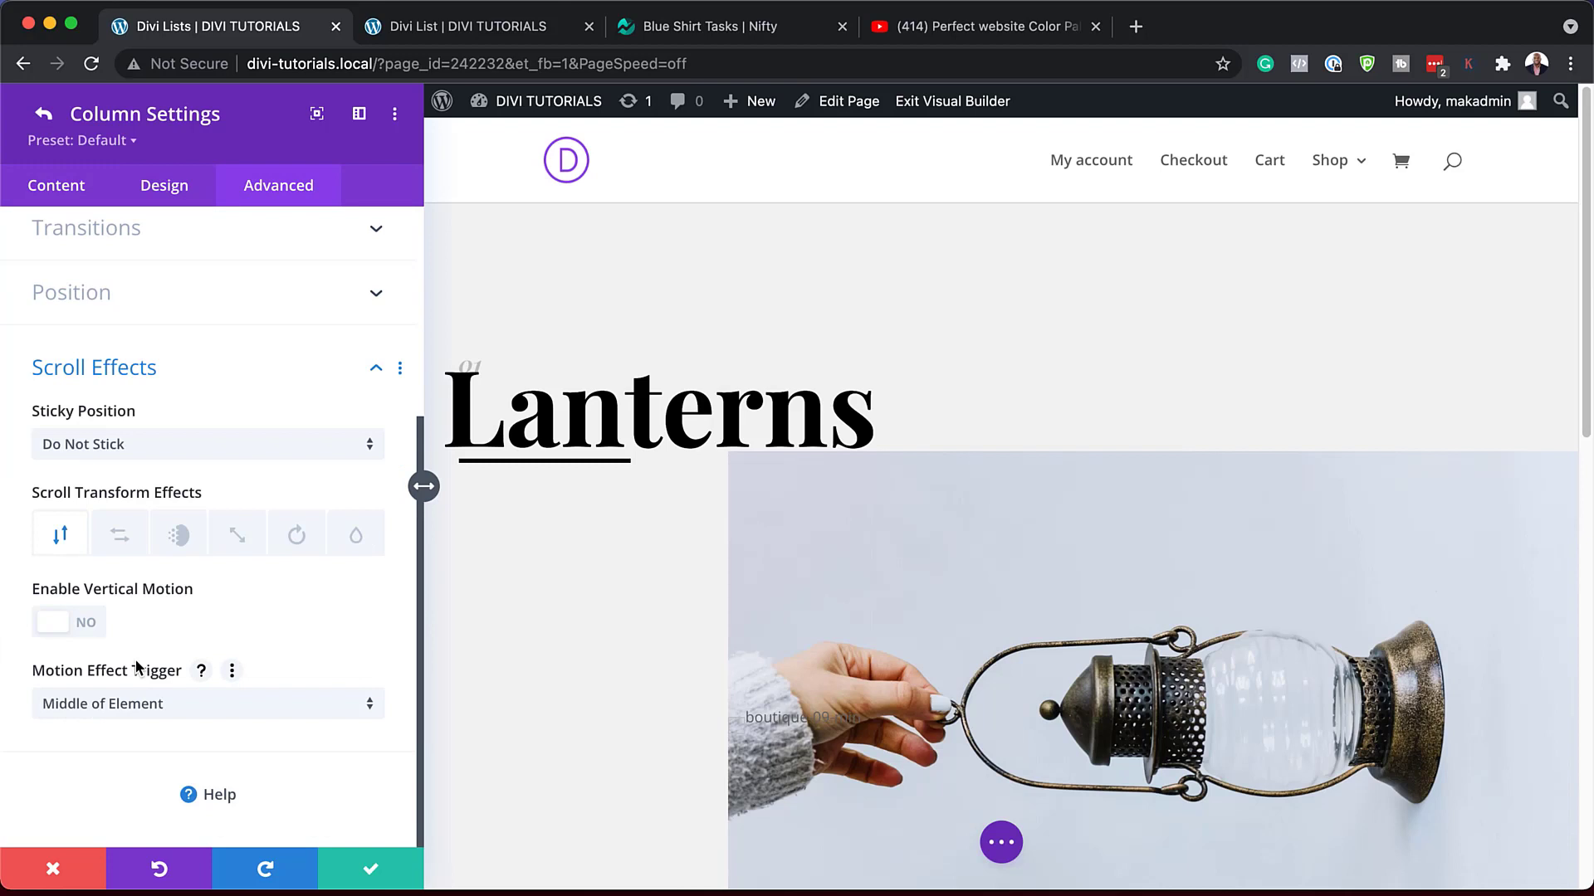
{"action": "left_click", "coordinate": [203, 448]}
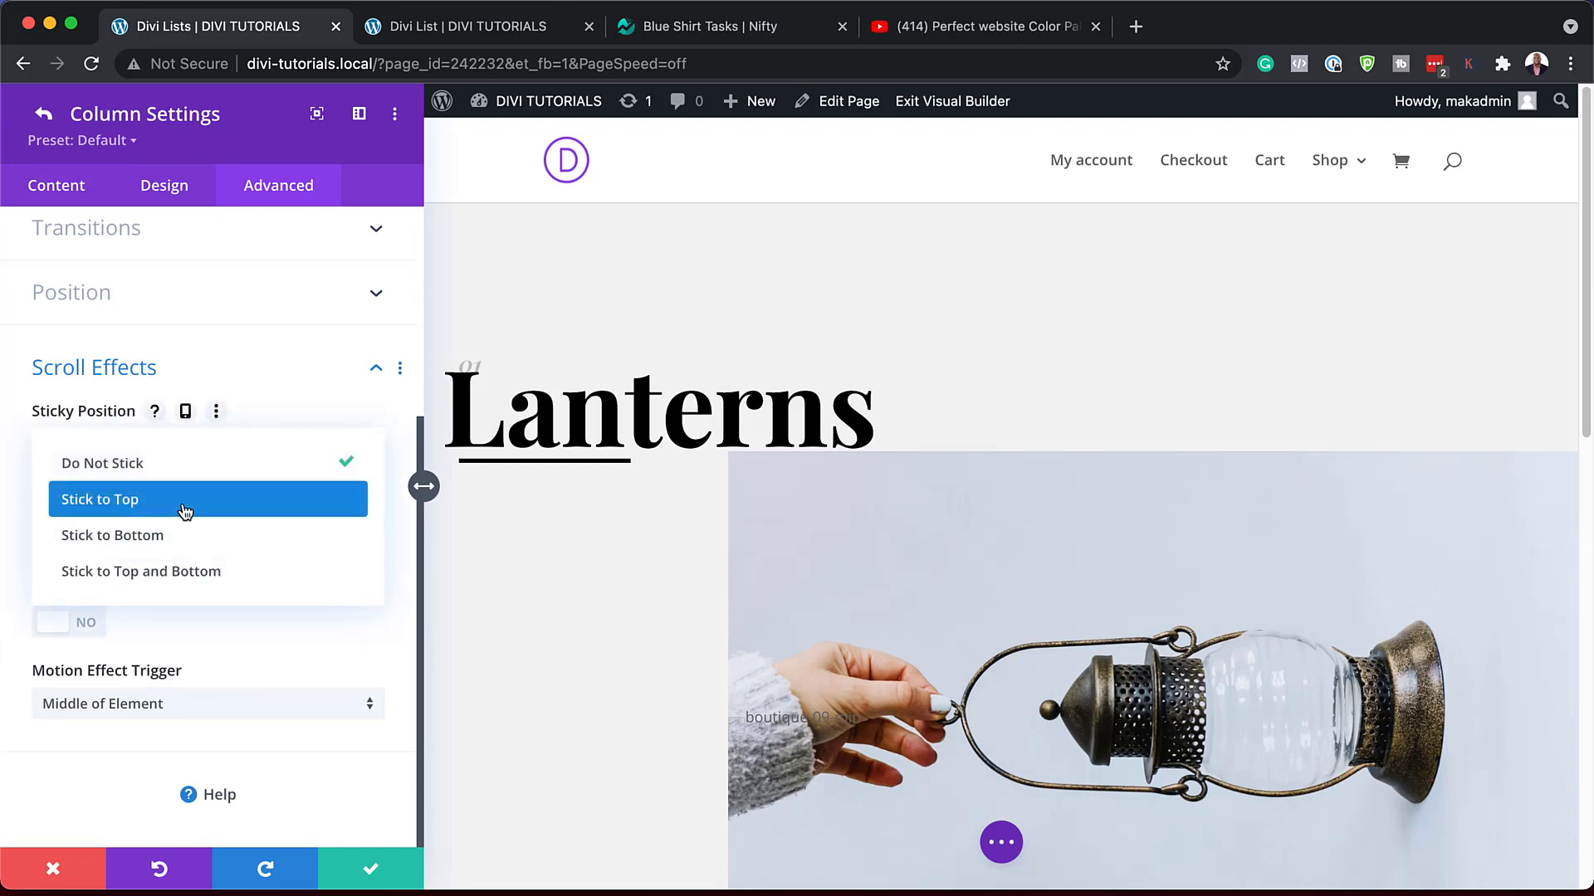
{"action": "left_click", "coordinate": [124, 500]}
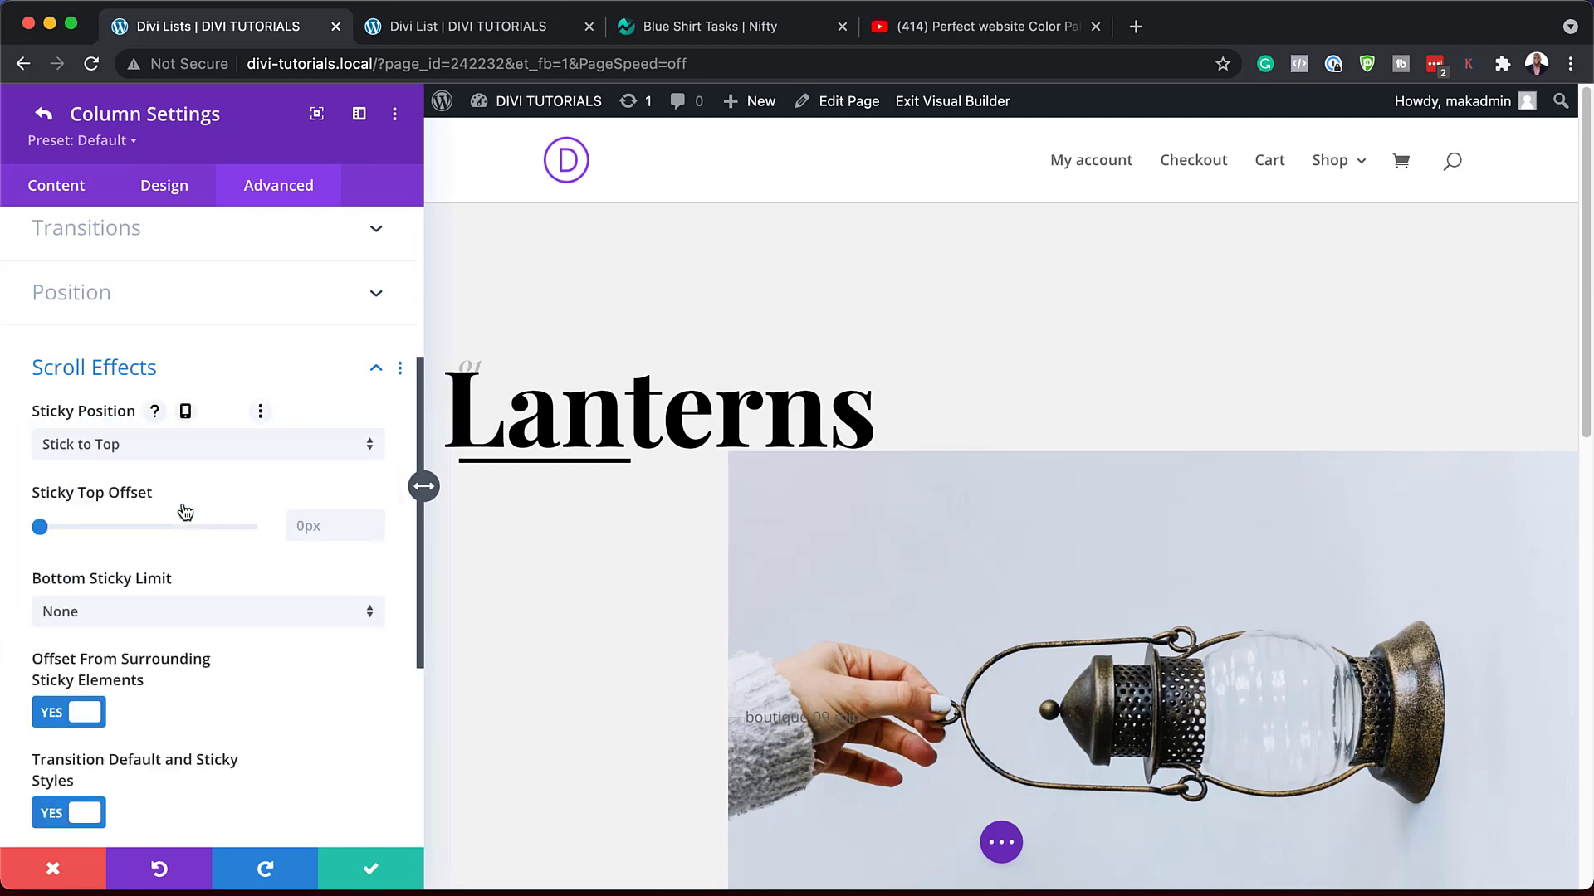
Step: Set the first column's bottom sticky limit to Section, and save the column and row settings
{"action": "left_click", "coordinate": [134, 616]}
{"action": "left_click", "coordinate": [171, 703]}
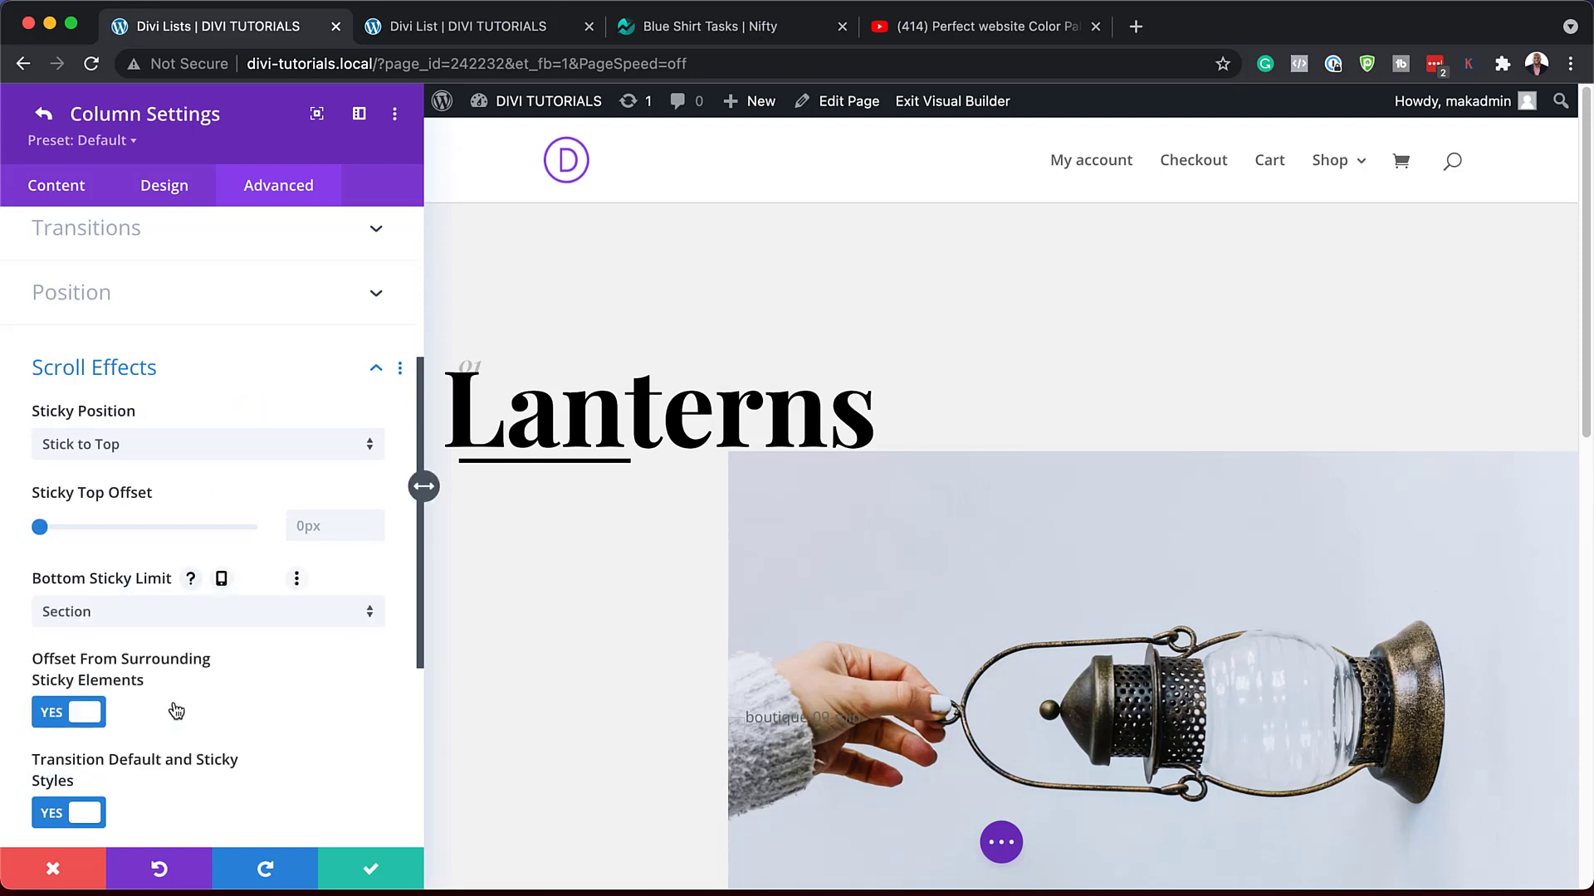
{"action": "scroll", "coordinate": [363, 776], "scroll_direction": "down", "scroll_amount": 5}
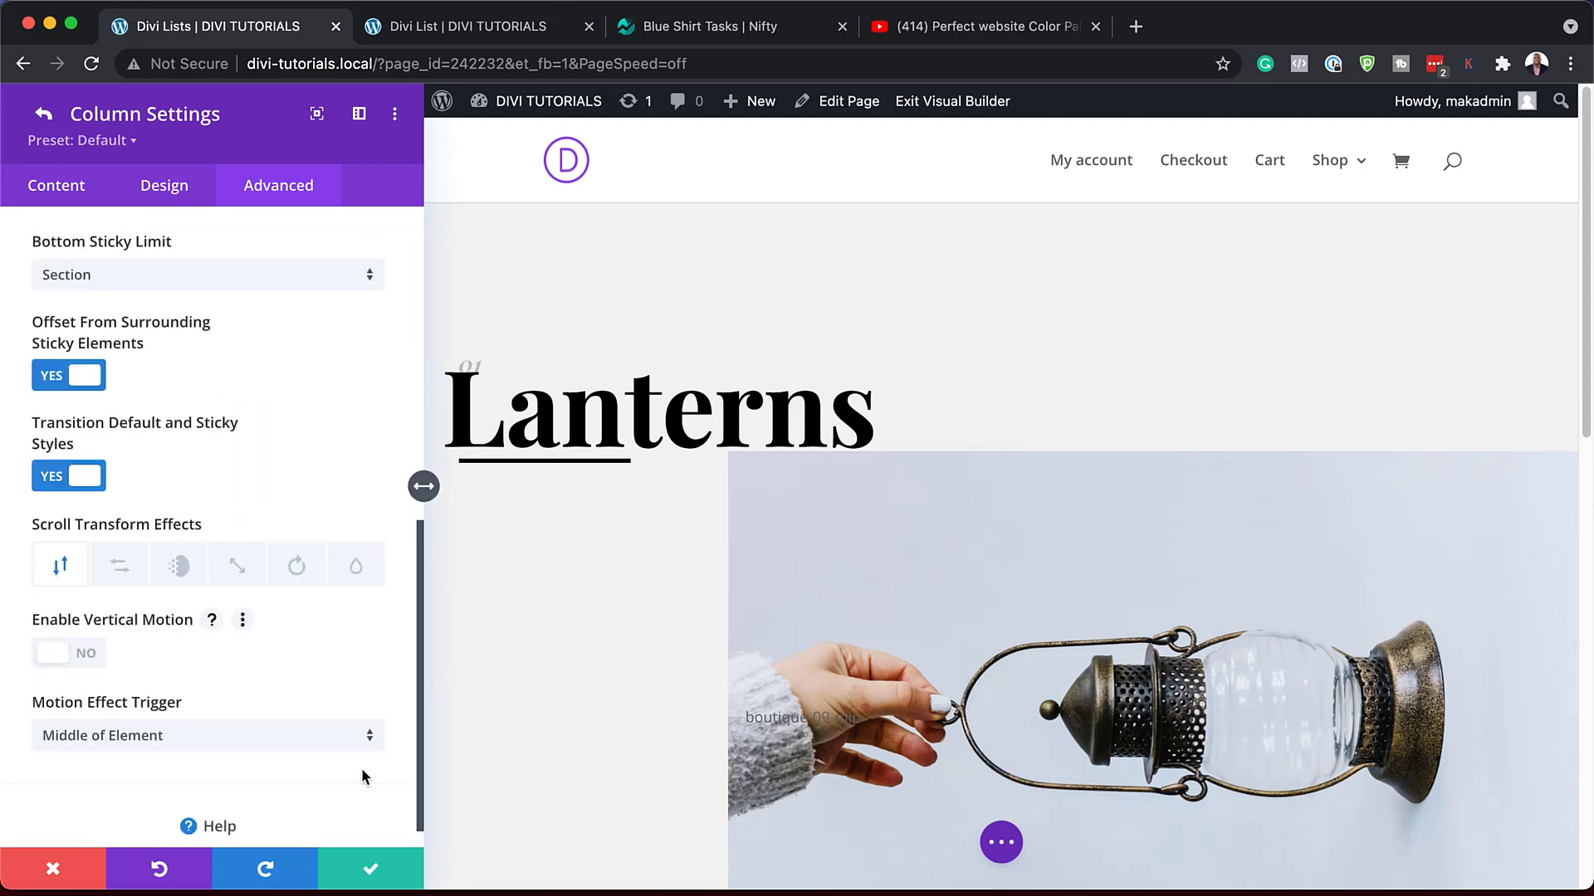
{"action": "left_click", "coordinate": [373, 875]}
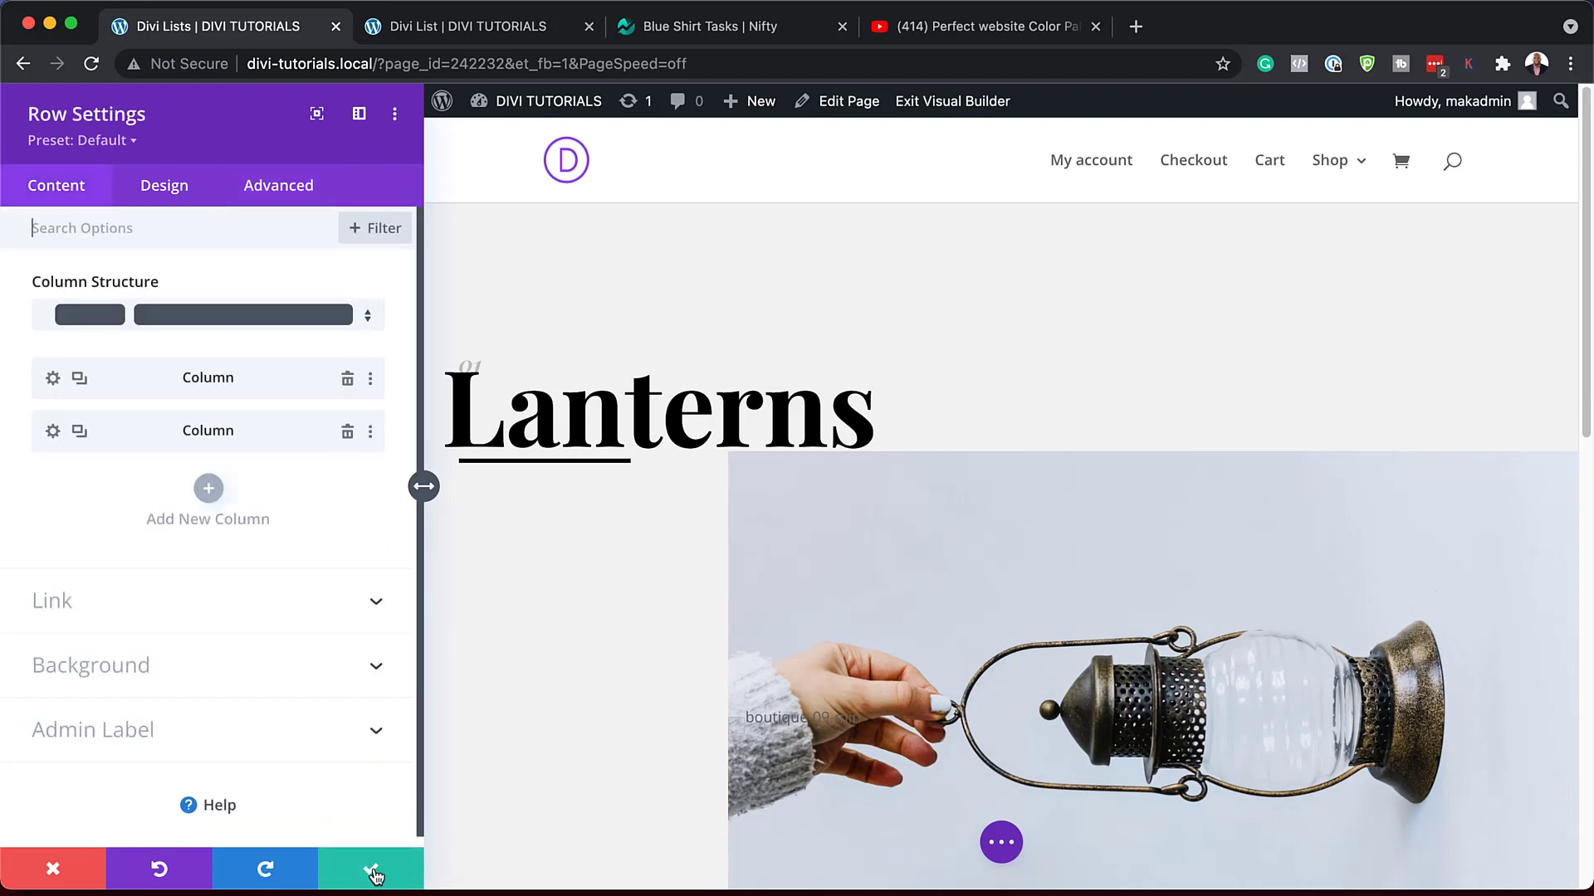
{"action": "left_click", "coordinate": [372, 874]}
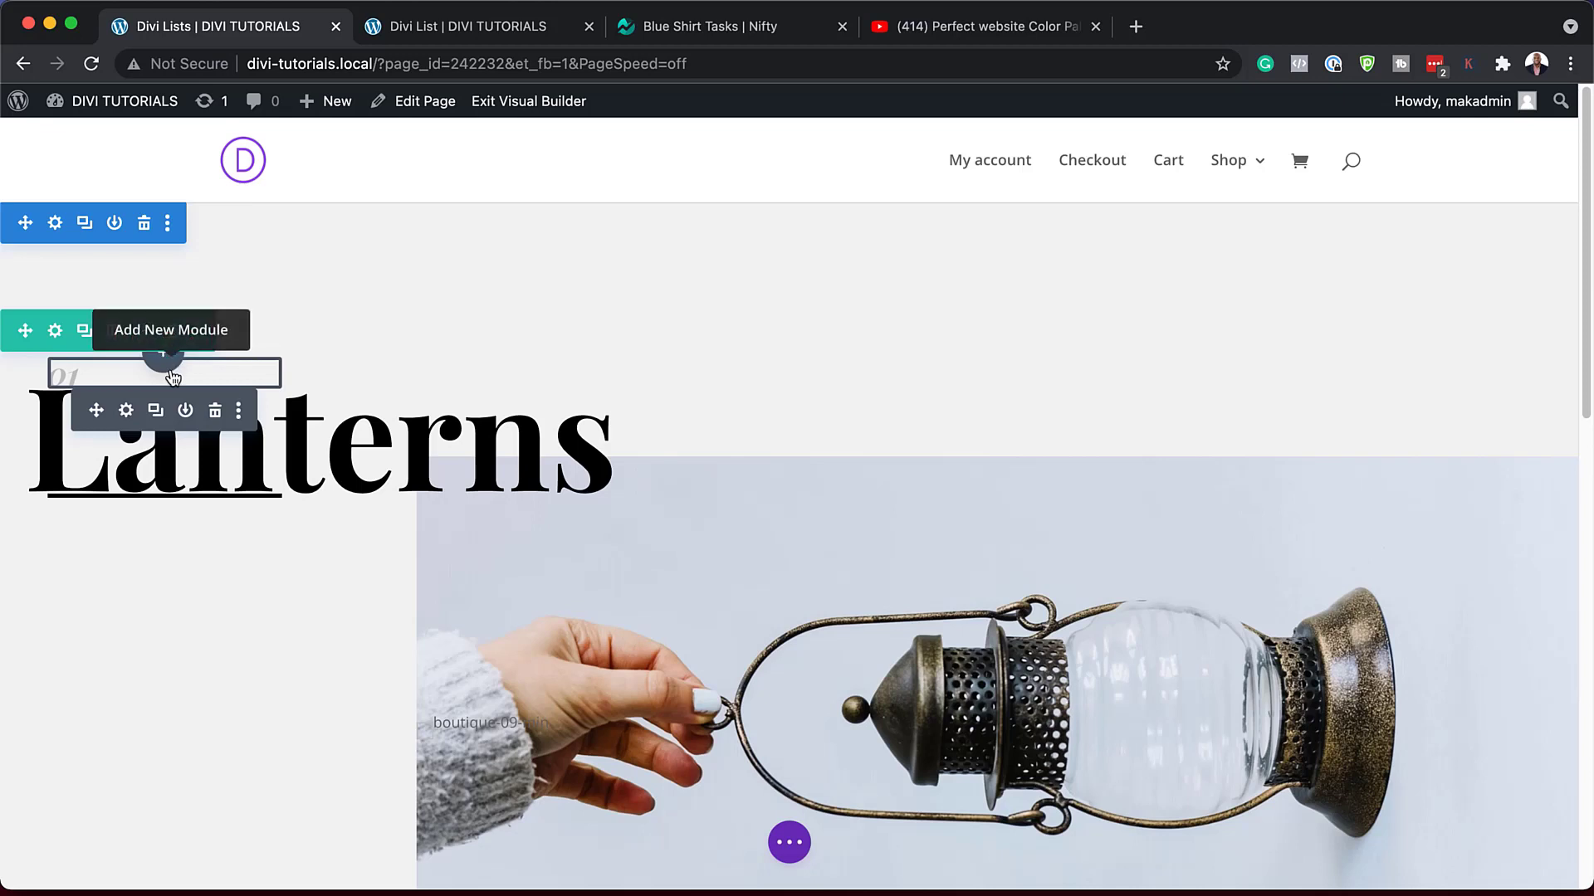
Step: Set the "01" number text module's height to 0px by default and to auto in its sticky state
{"action": "left_click", "coordinate": [126, 412]}
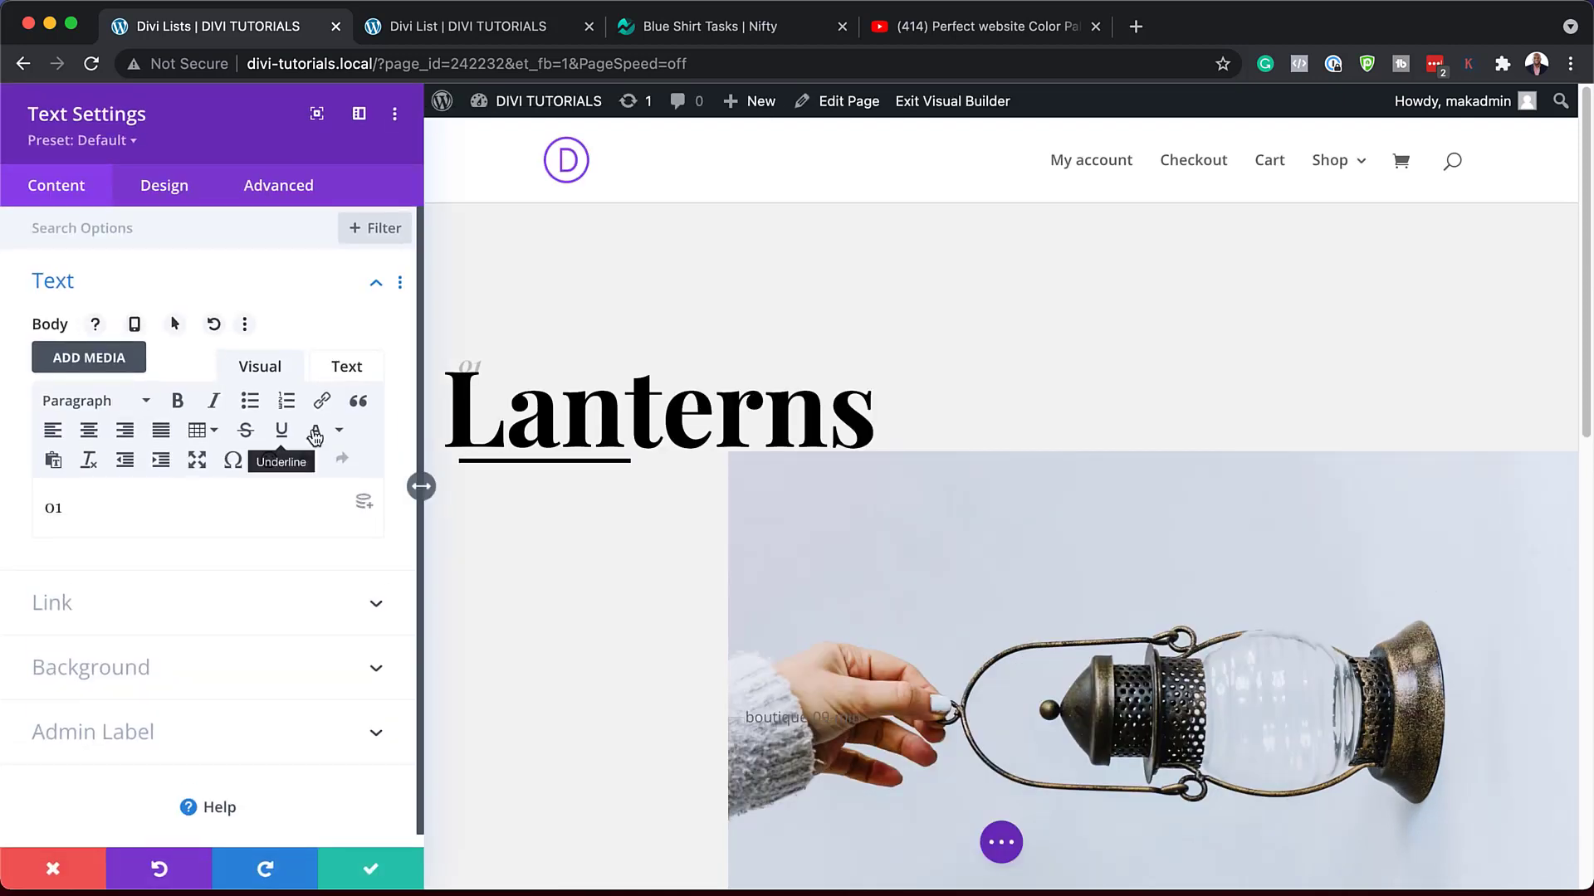
{"action": "left_click", "coordinate": [165, 187]}
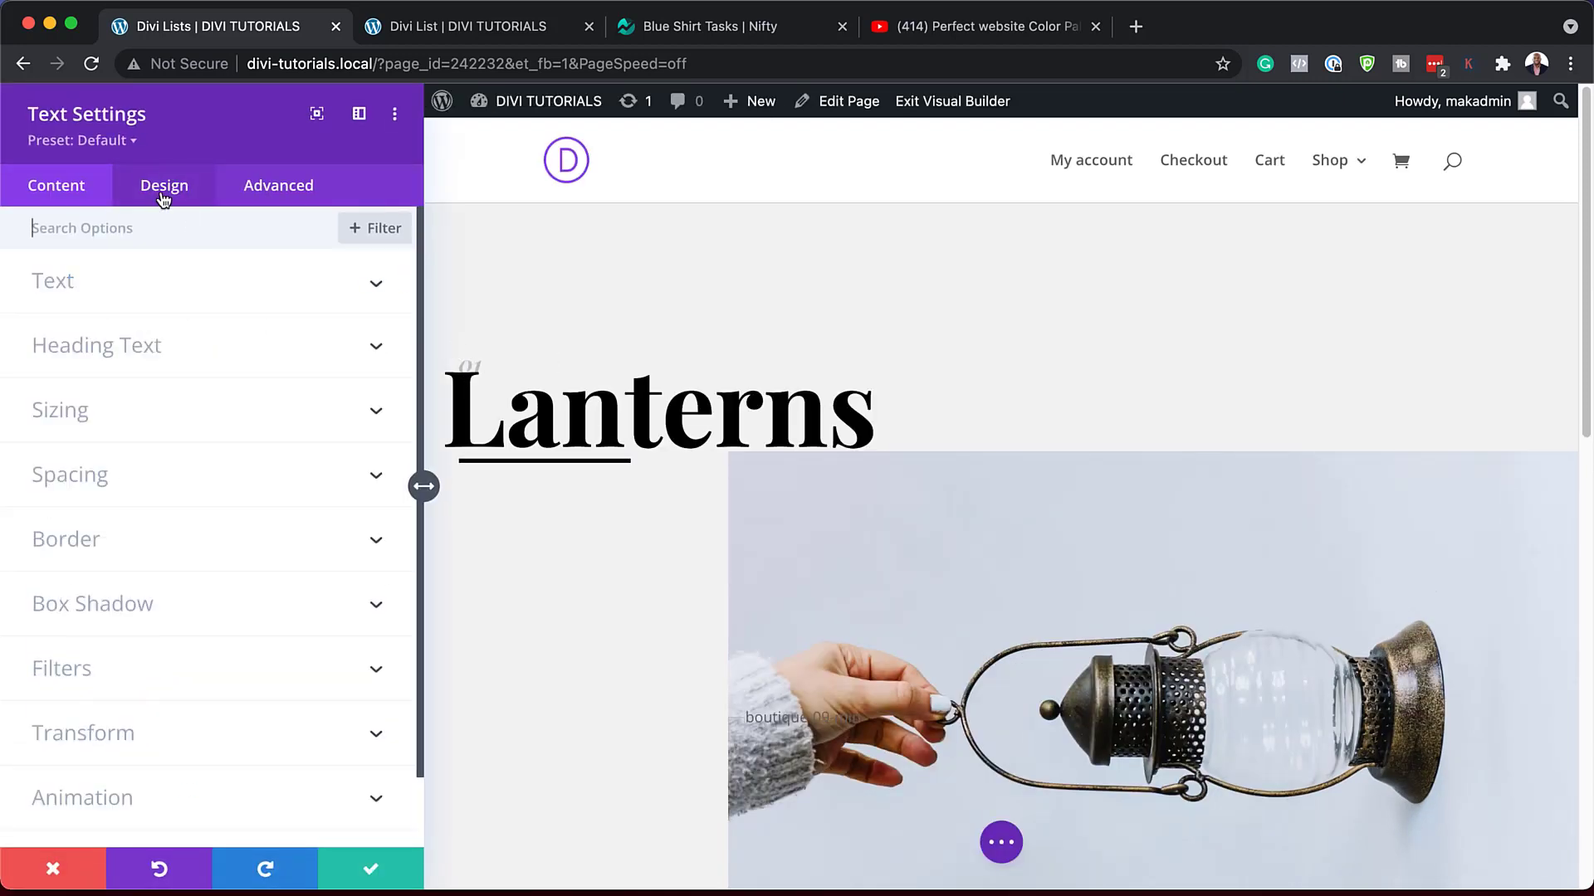
{"action": "left_click", "coordinate": [162, 427]}
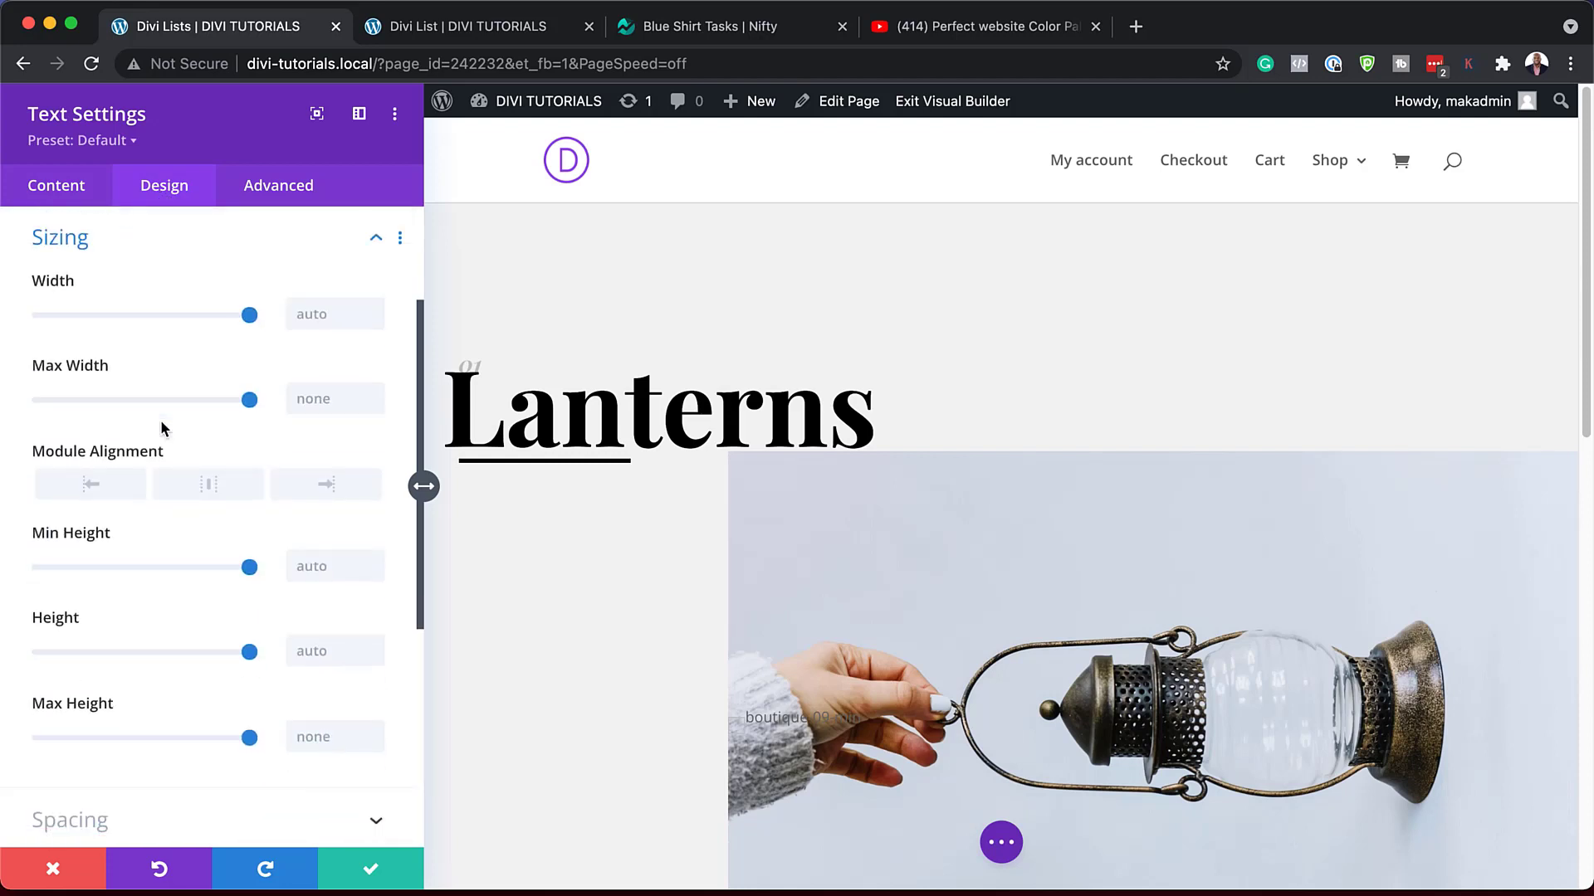
{"action": "left_click", "coordinate": [312, 651]}
{"action": "type", "text": "0px"}
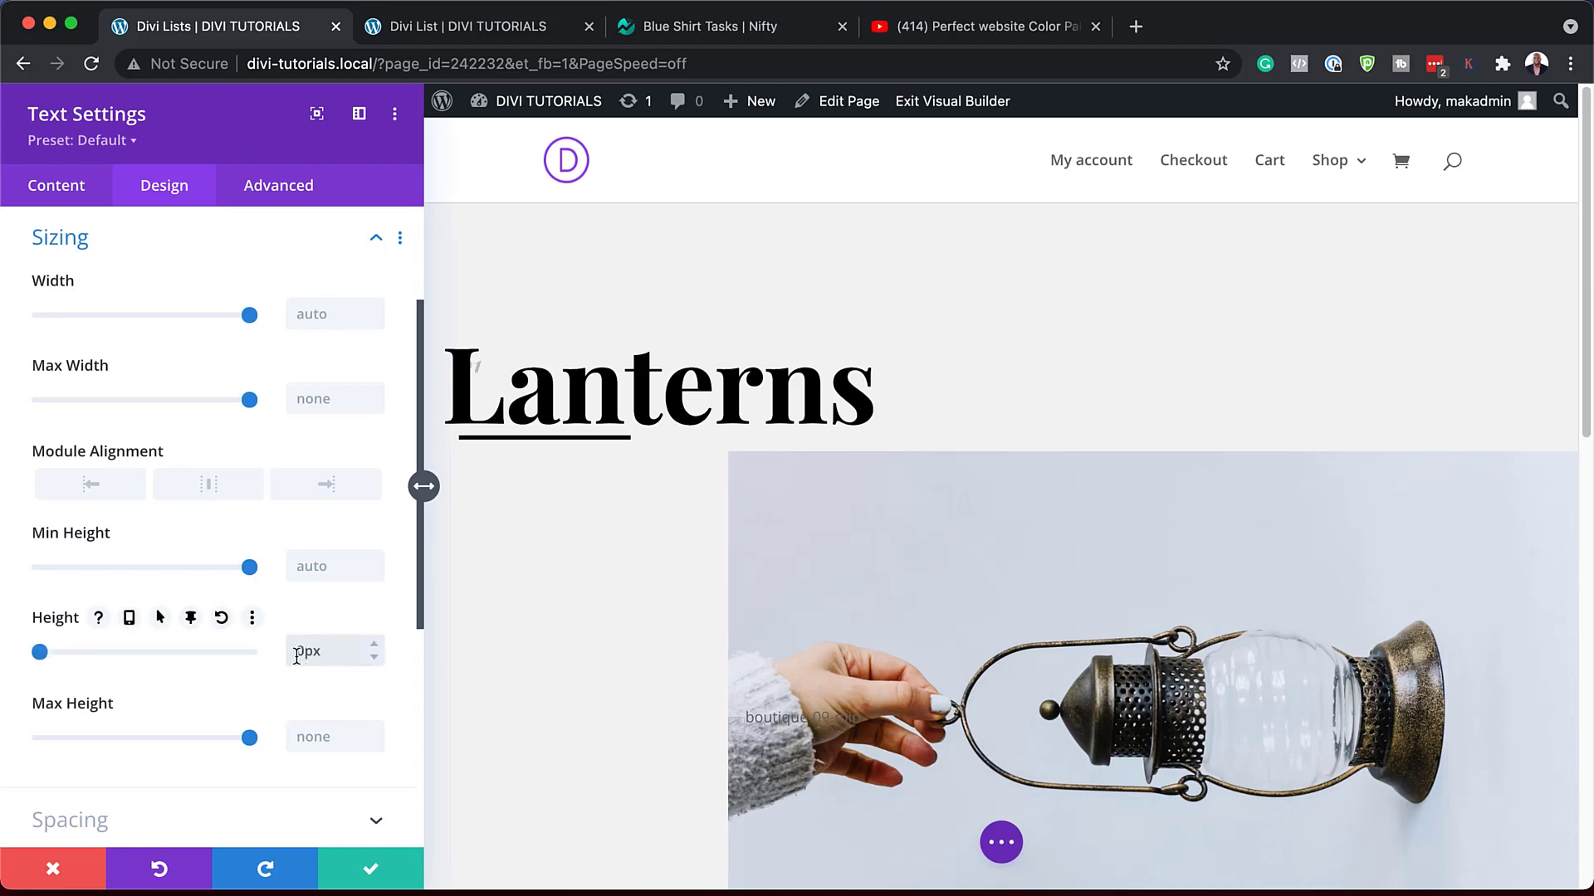
{"action": "left_click", "coordinate": [191, 619]}
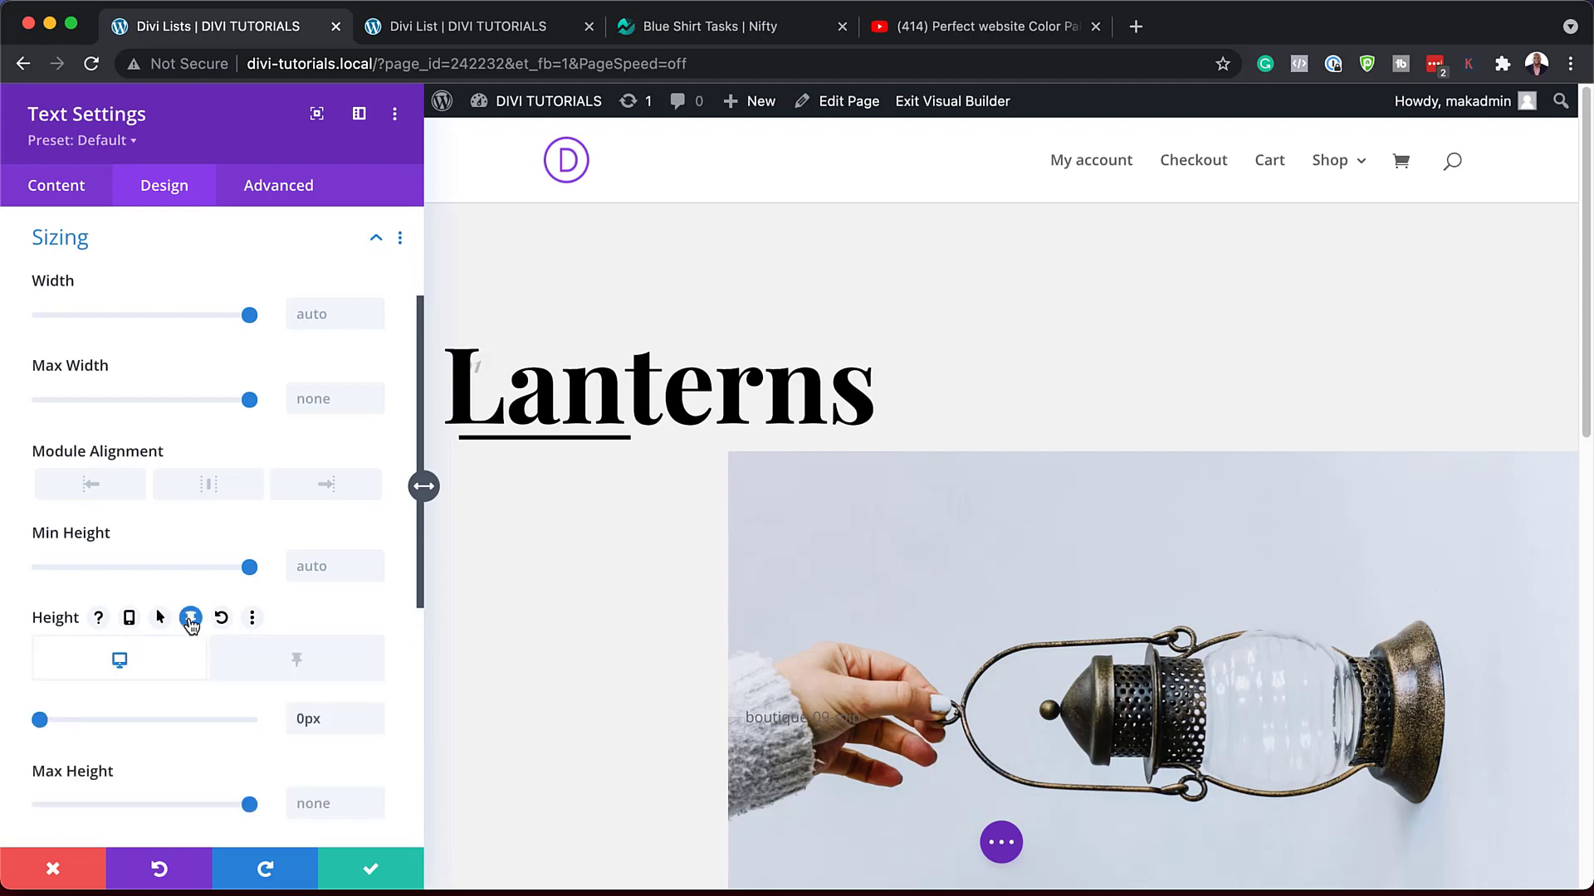
{"action": "left_click", "coordinate": [304, 664]}
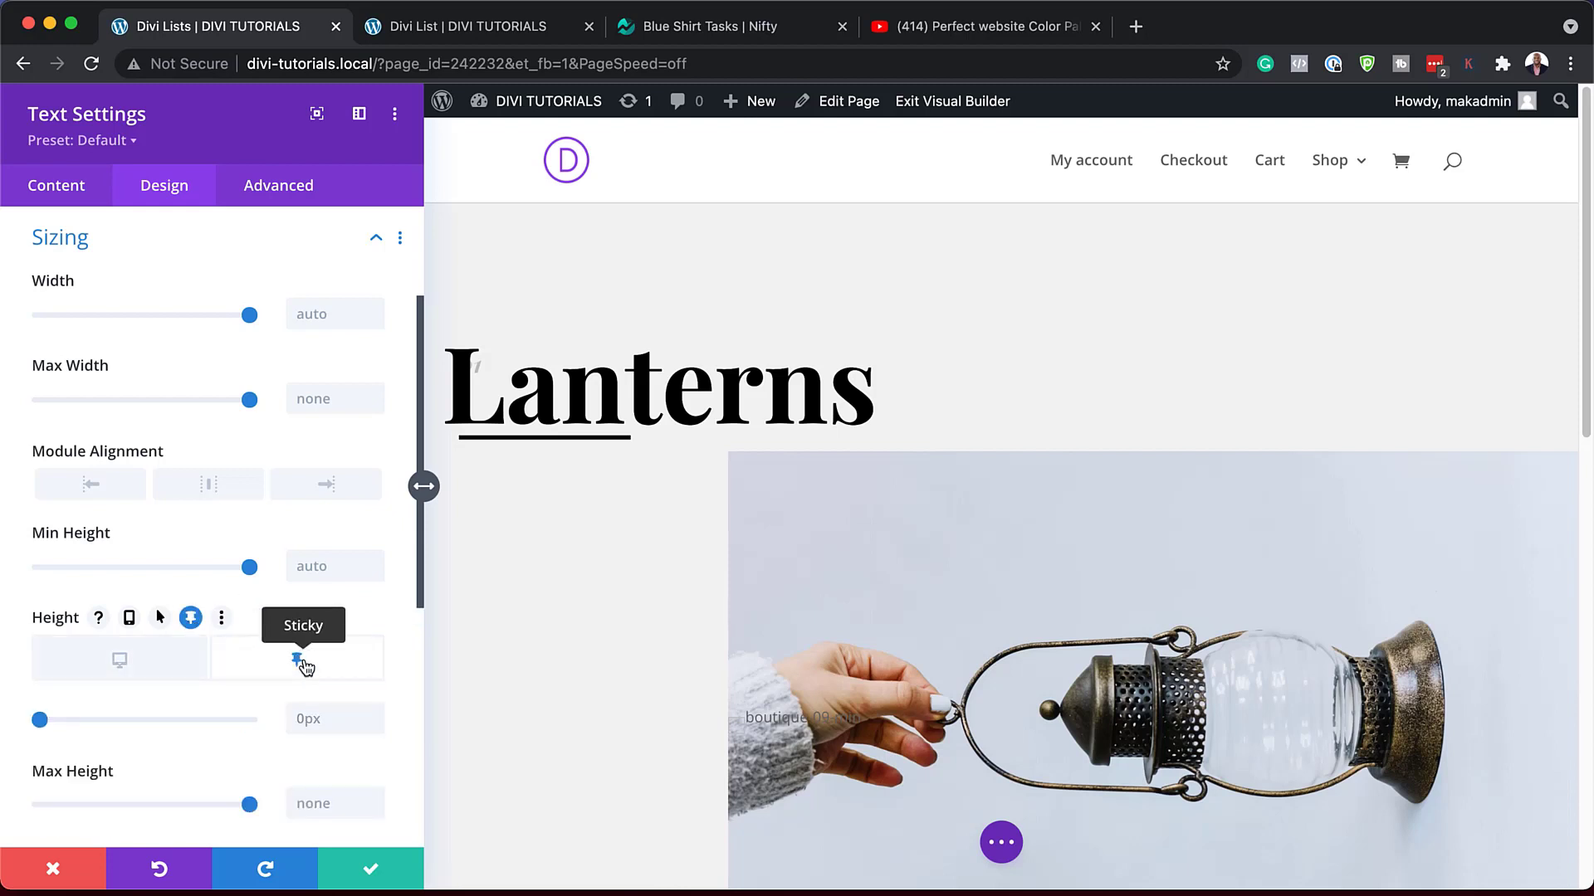
{"action": "left_click", "coordinate": [330, 718]}
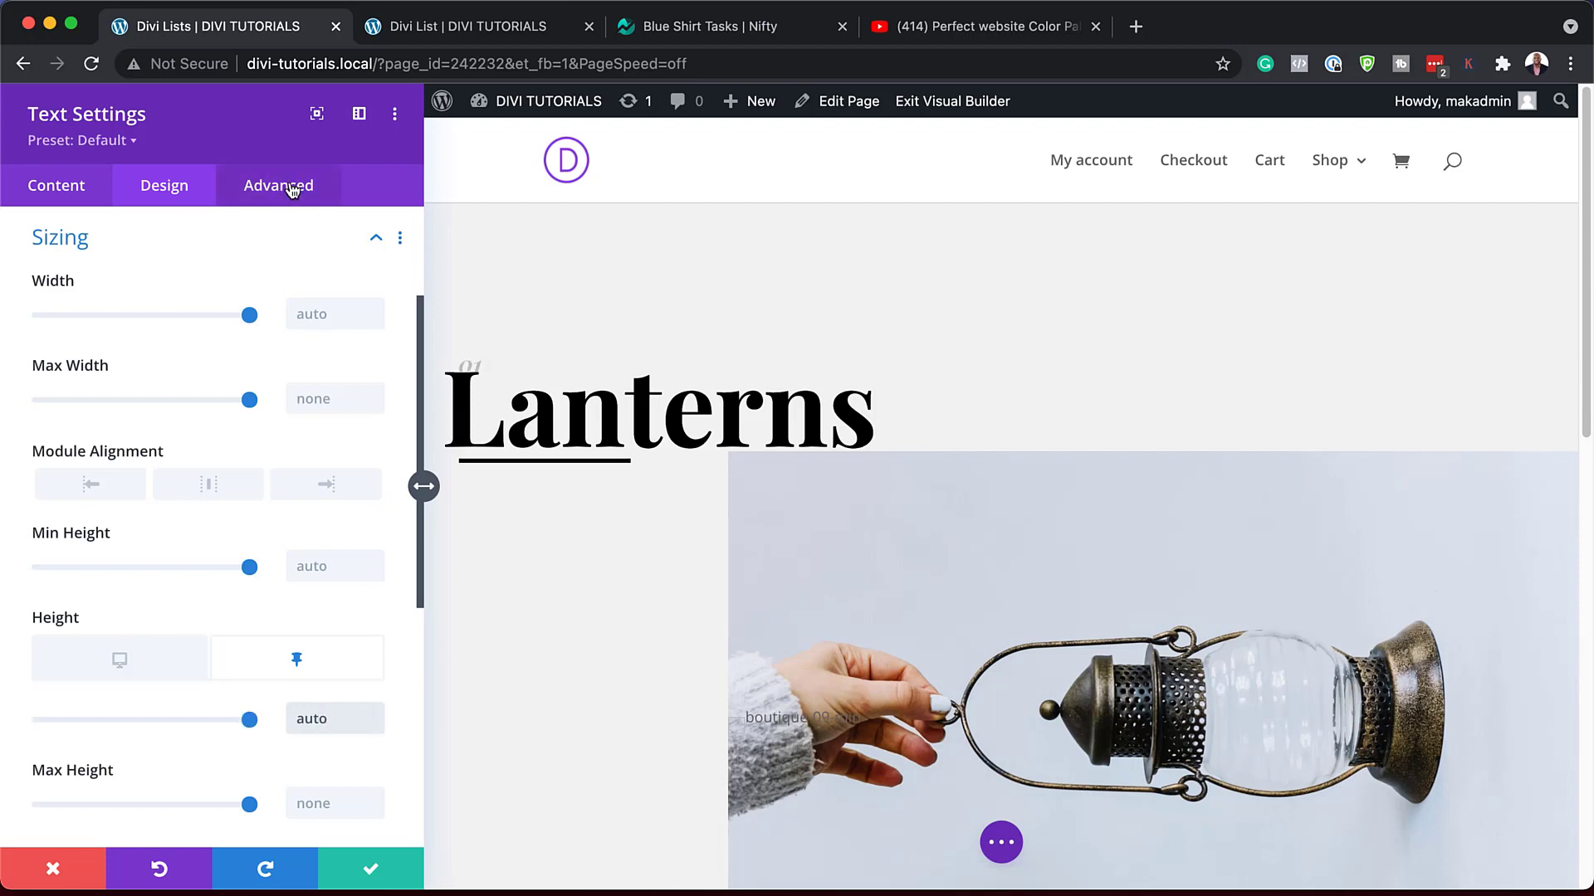
Step: Set the number text's opacity to 0% by default and 100% in its sticky state, and save the module
{"action": "scroll", "coordinate": [190, 631], "scroll_direction": "down", "scroll_amount": 5}
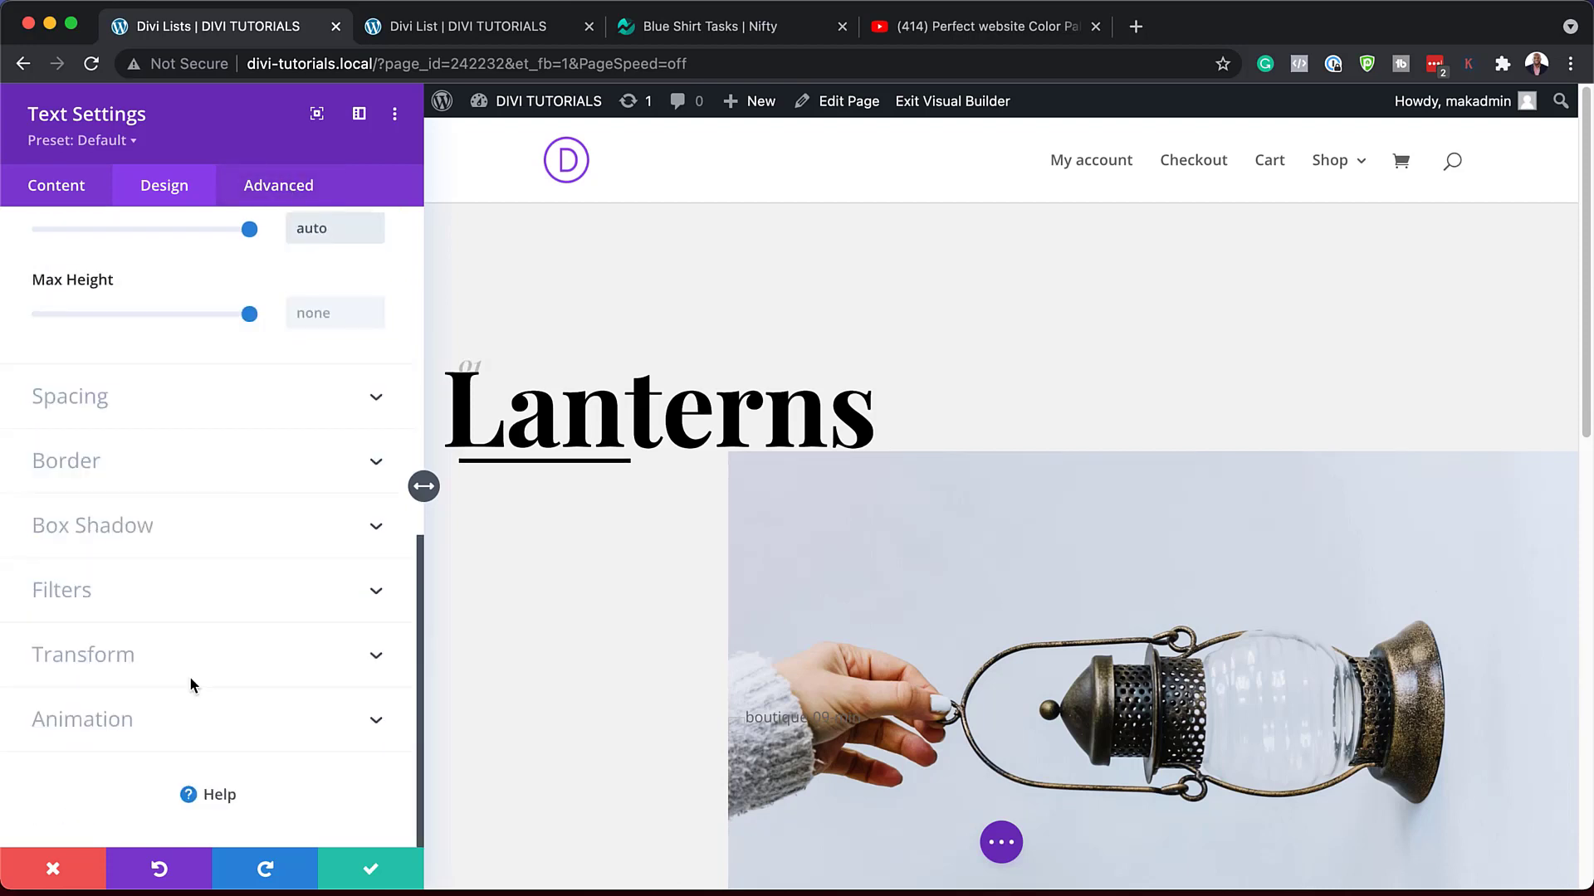
{"action": "left_click", "coordinate": [126, 592]}
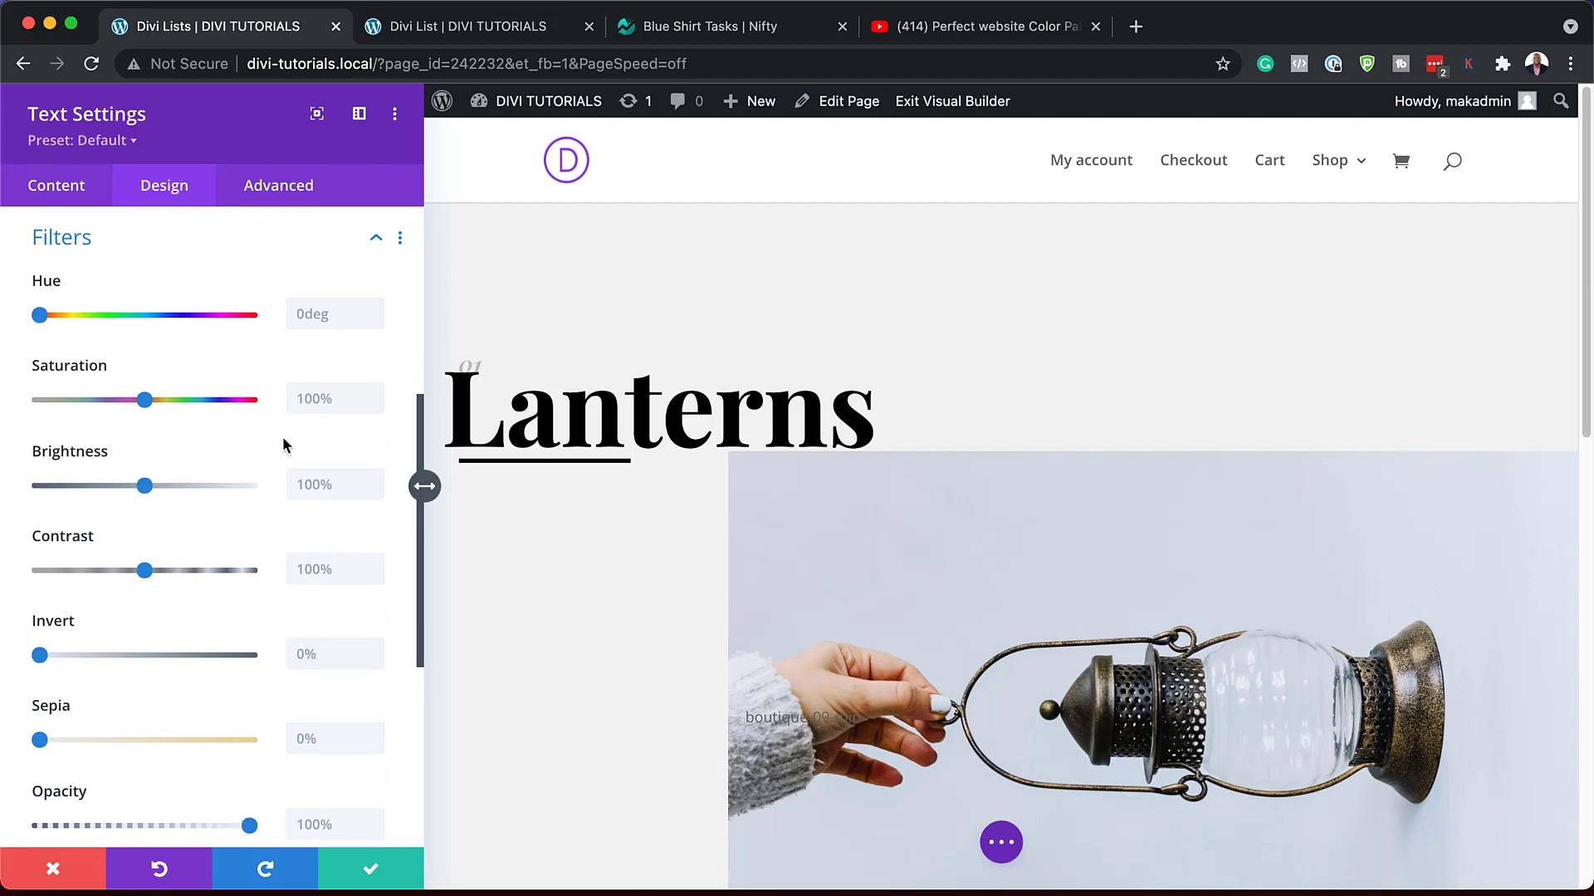
{"action": "scroll", "coordinate": [211, 595], "scroll_direction": "down", "scroll_amount": 3}
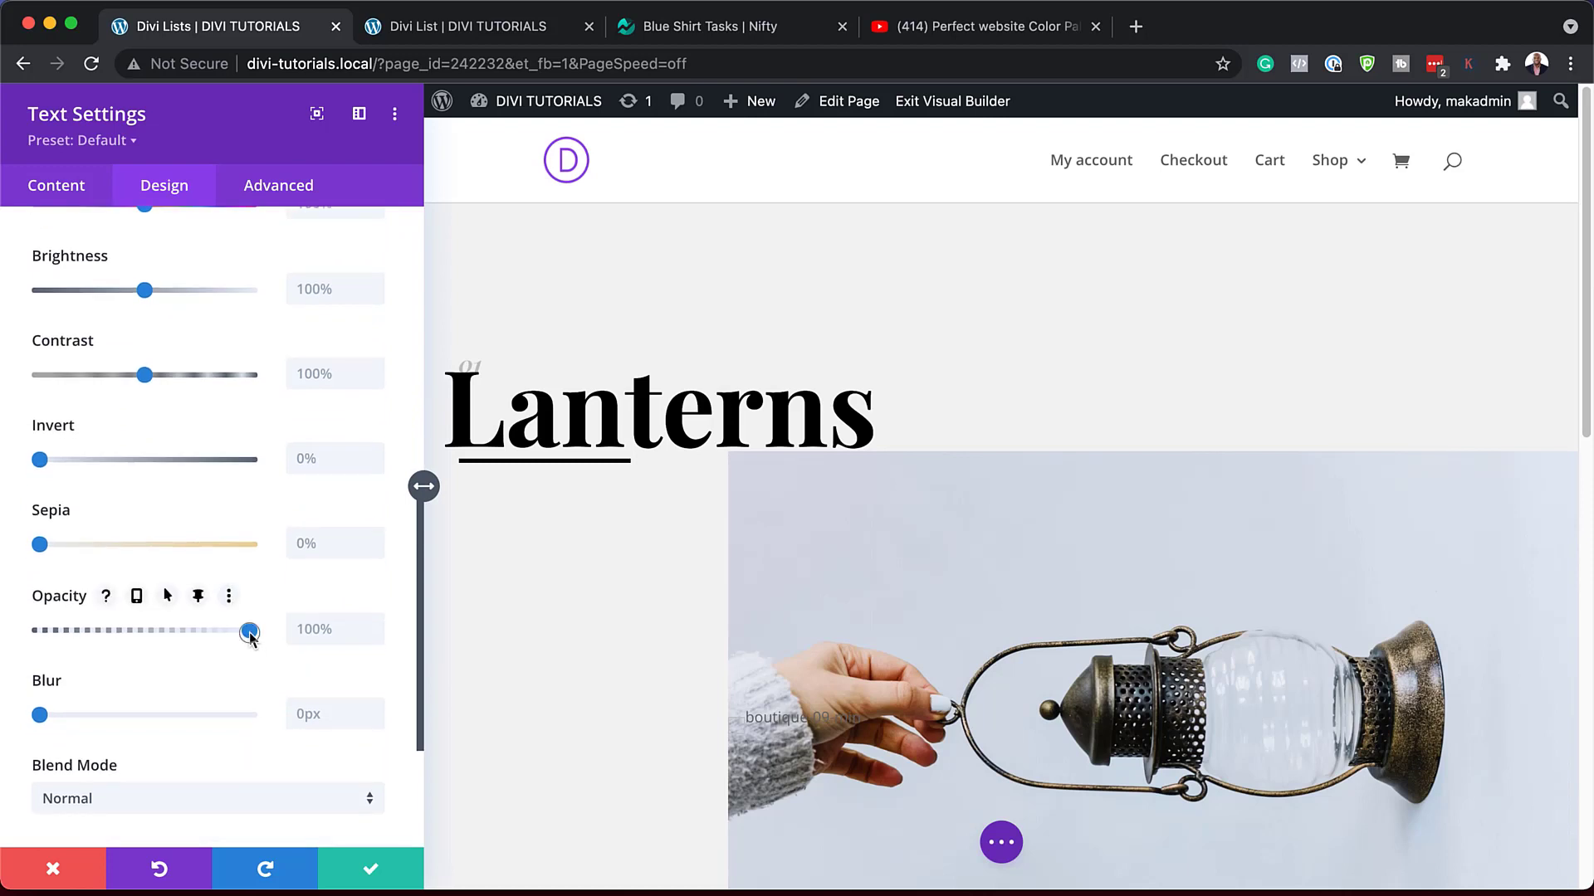
{"action": "left_click_drag", "start_coordinate": [249, 631], "coordinate": [36, 634]}
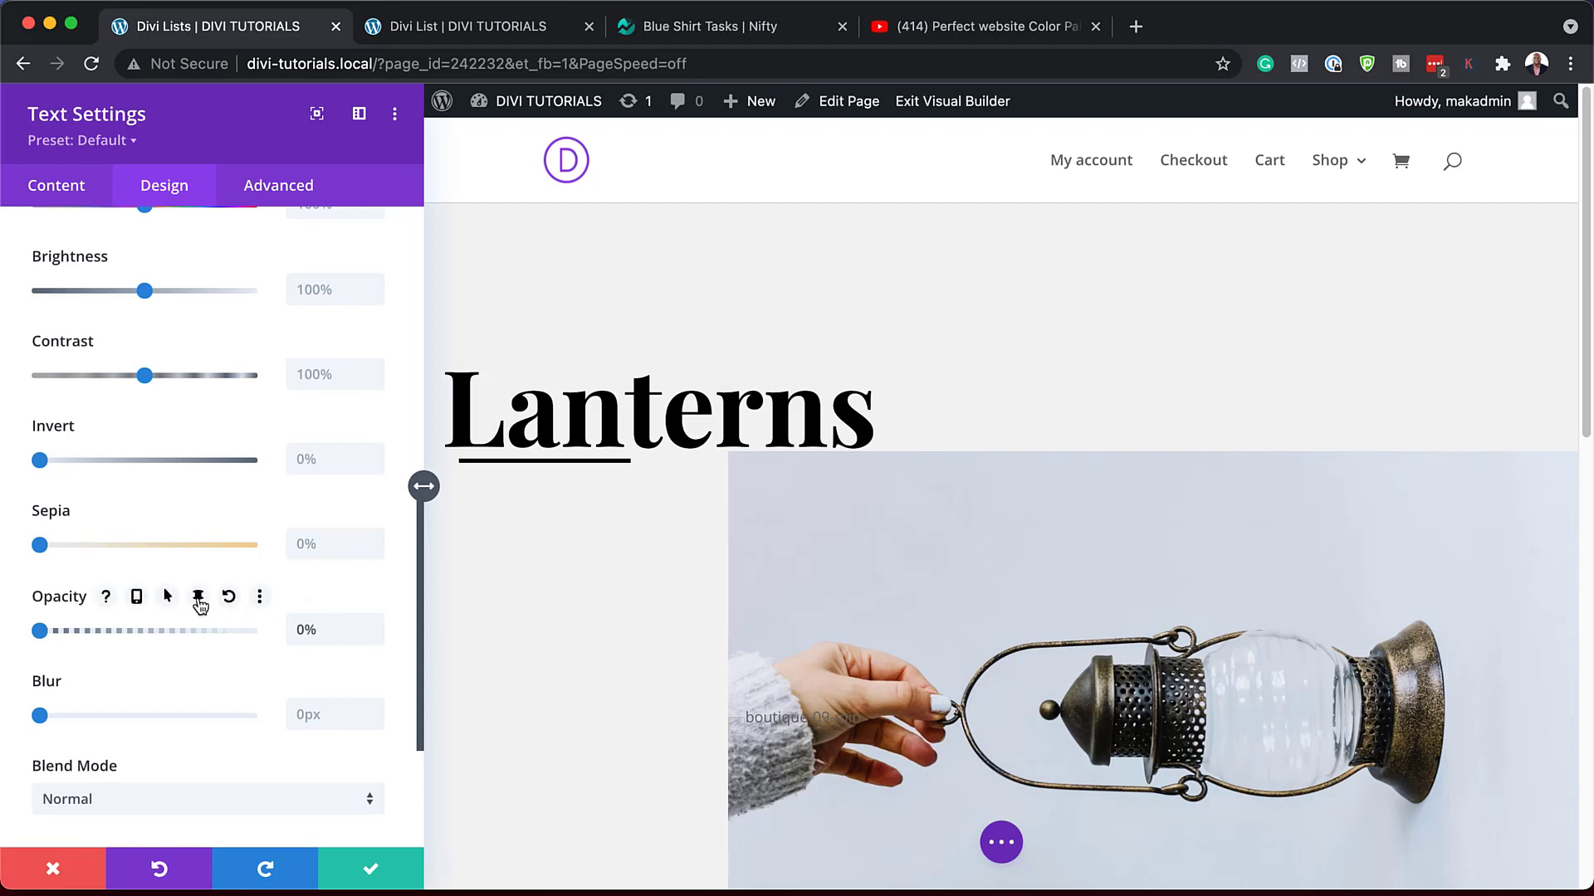
{"action": "left_click", "coordinate": [200, 598]}
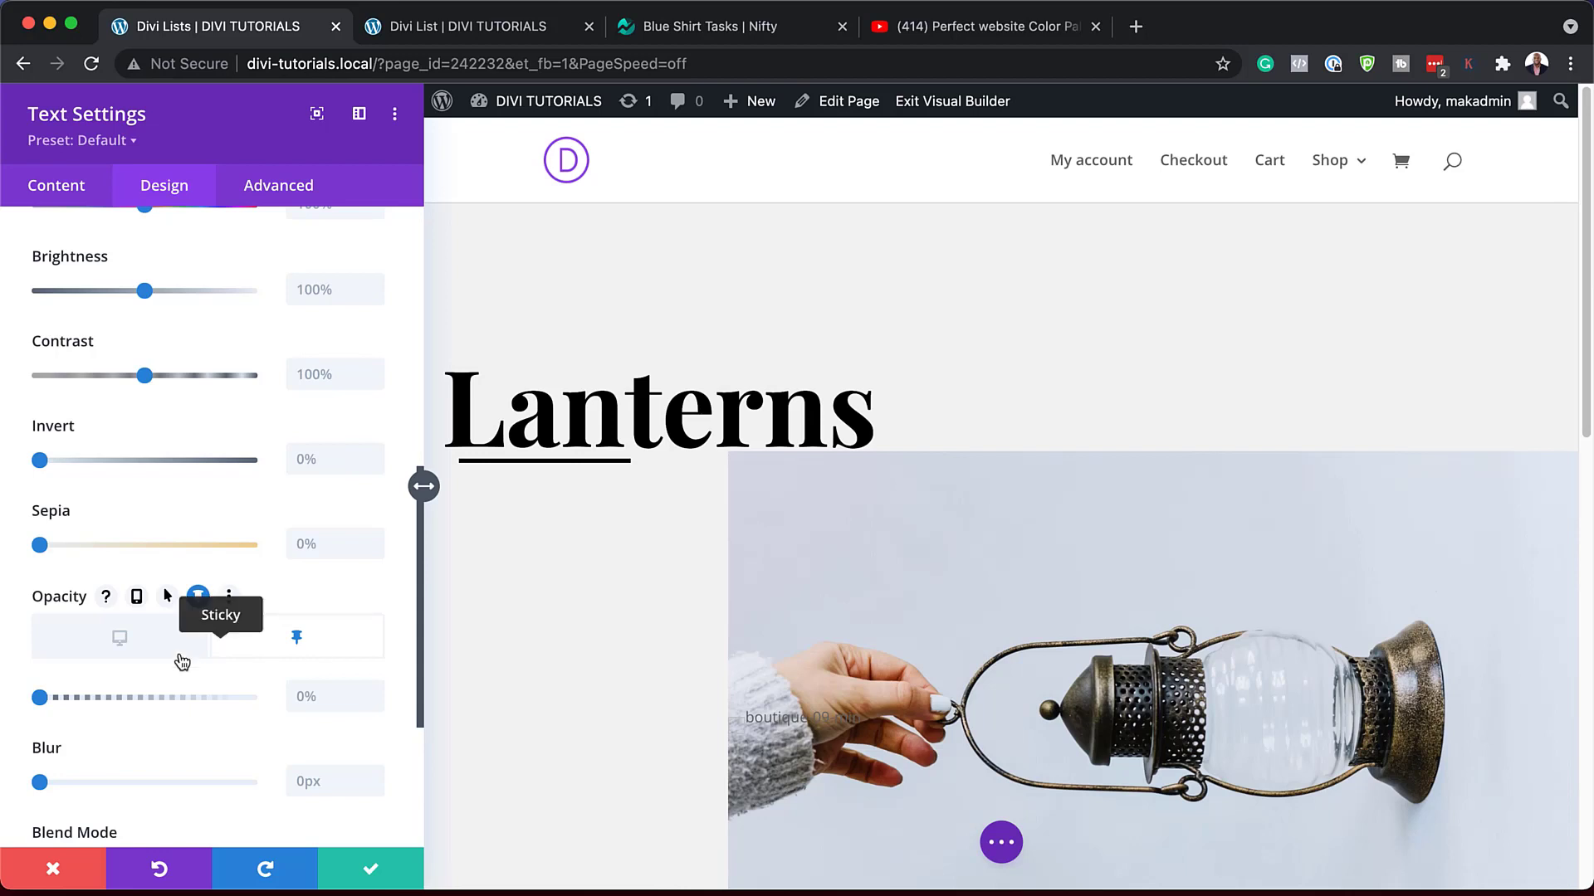
{"action": "left_click_drag", "start_coordinate": [40, 697], "coordinate": [320, 715]}
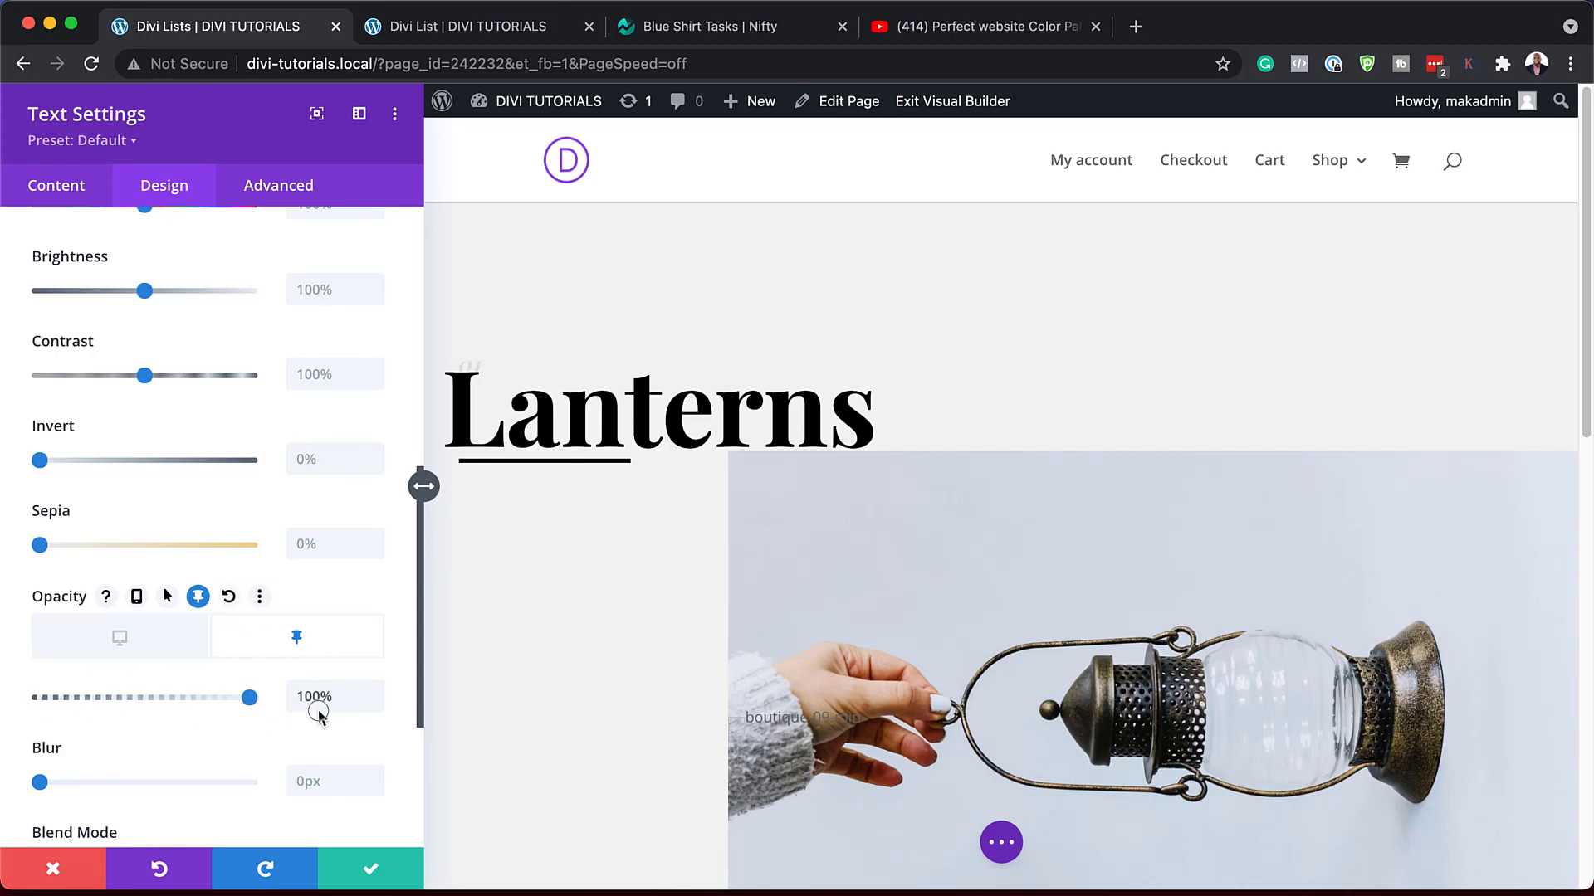
{"action": "left_click", "coordinate": [371, 868]}
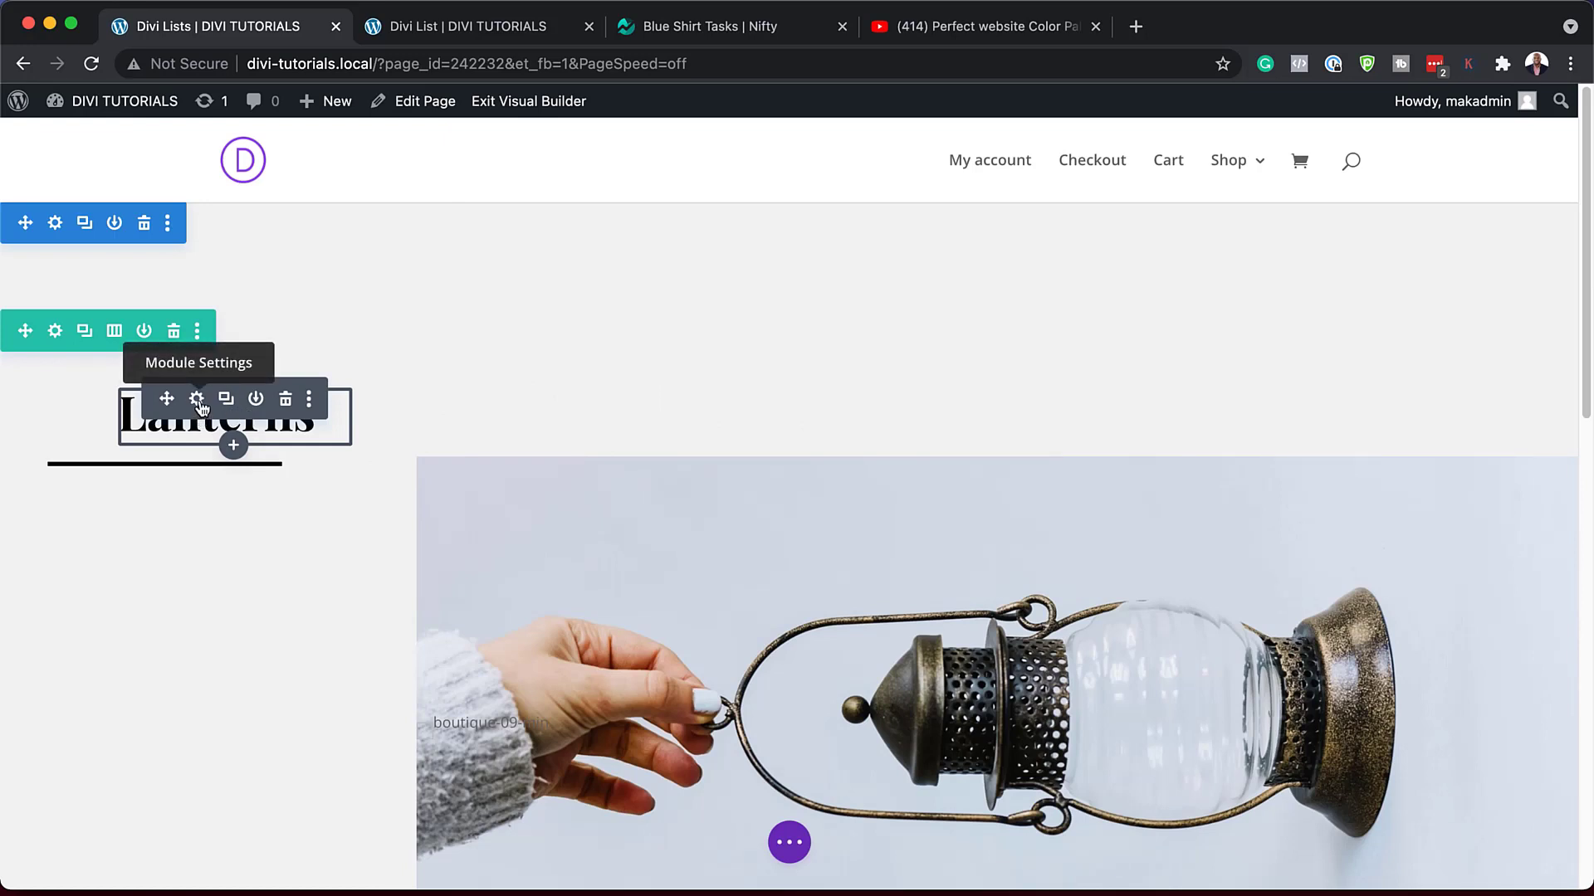
Step: Set the "Lanterns" title's sticky transform to a linked scale of 100% and a horizontal translation of 0%
{"action": "left_click", "coordinate": [197, 399]}
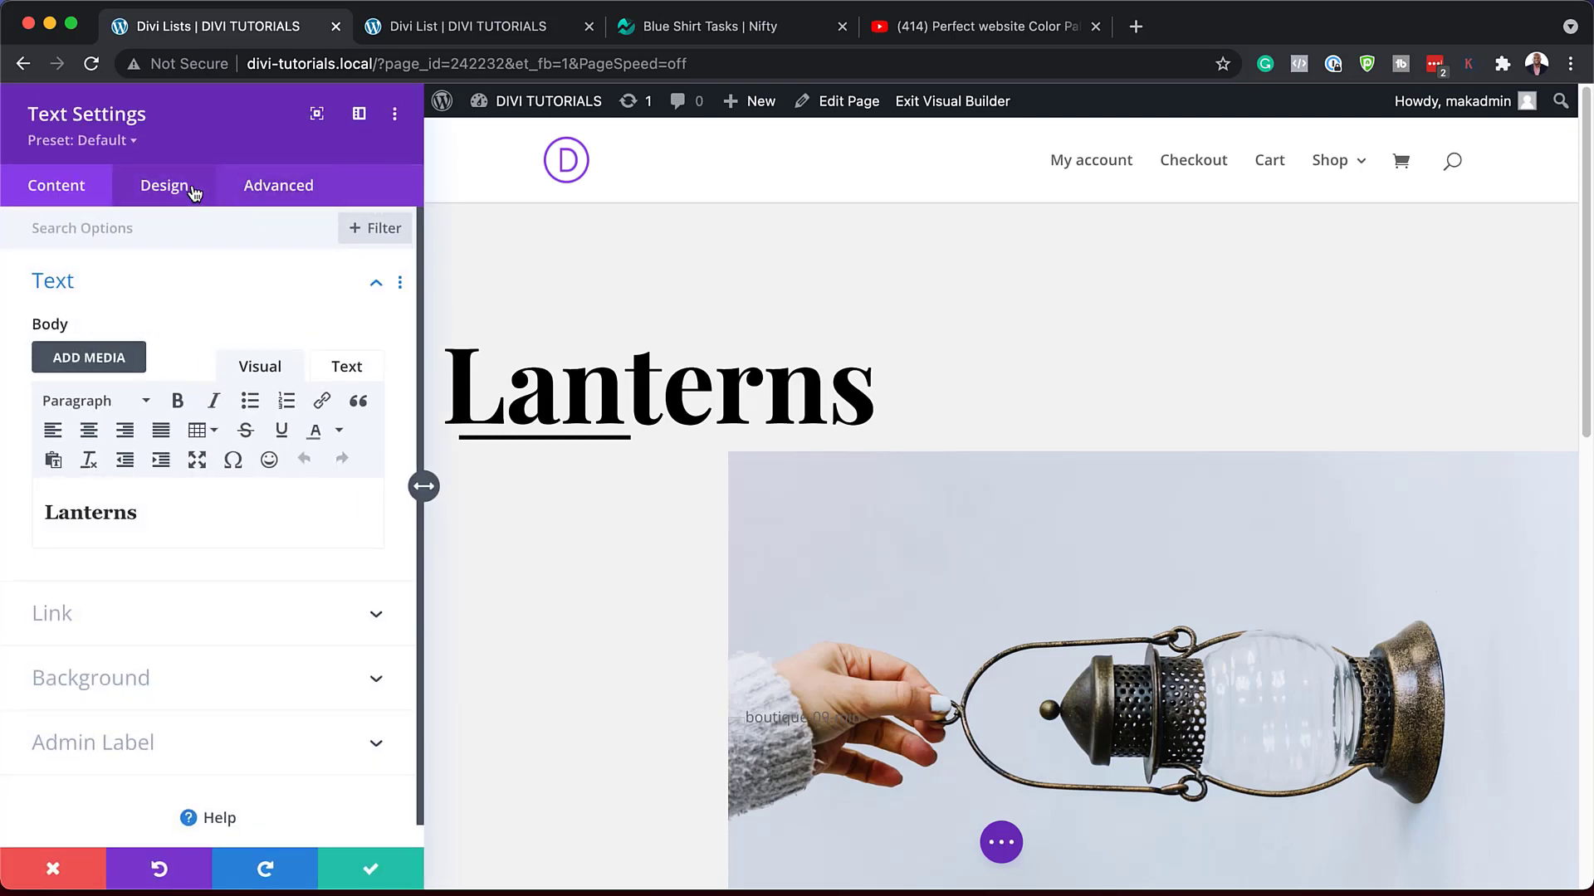
{"action": "left_click", "coordinate": [193, 190]}
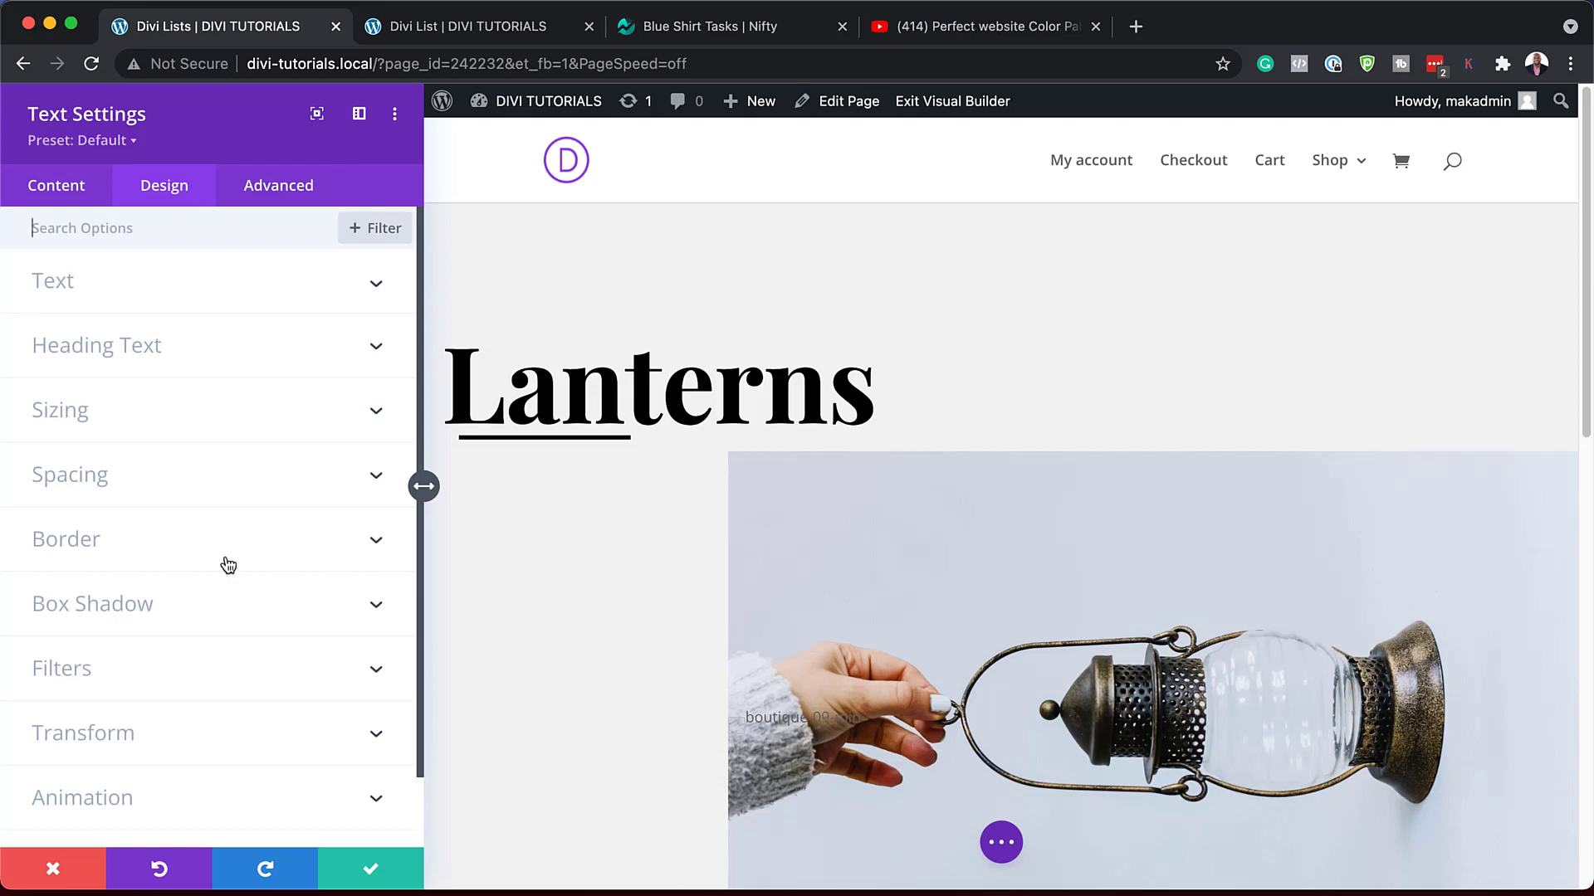
{"action": "left_click", "coordinate": [165, 739]}
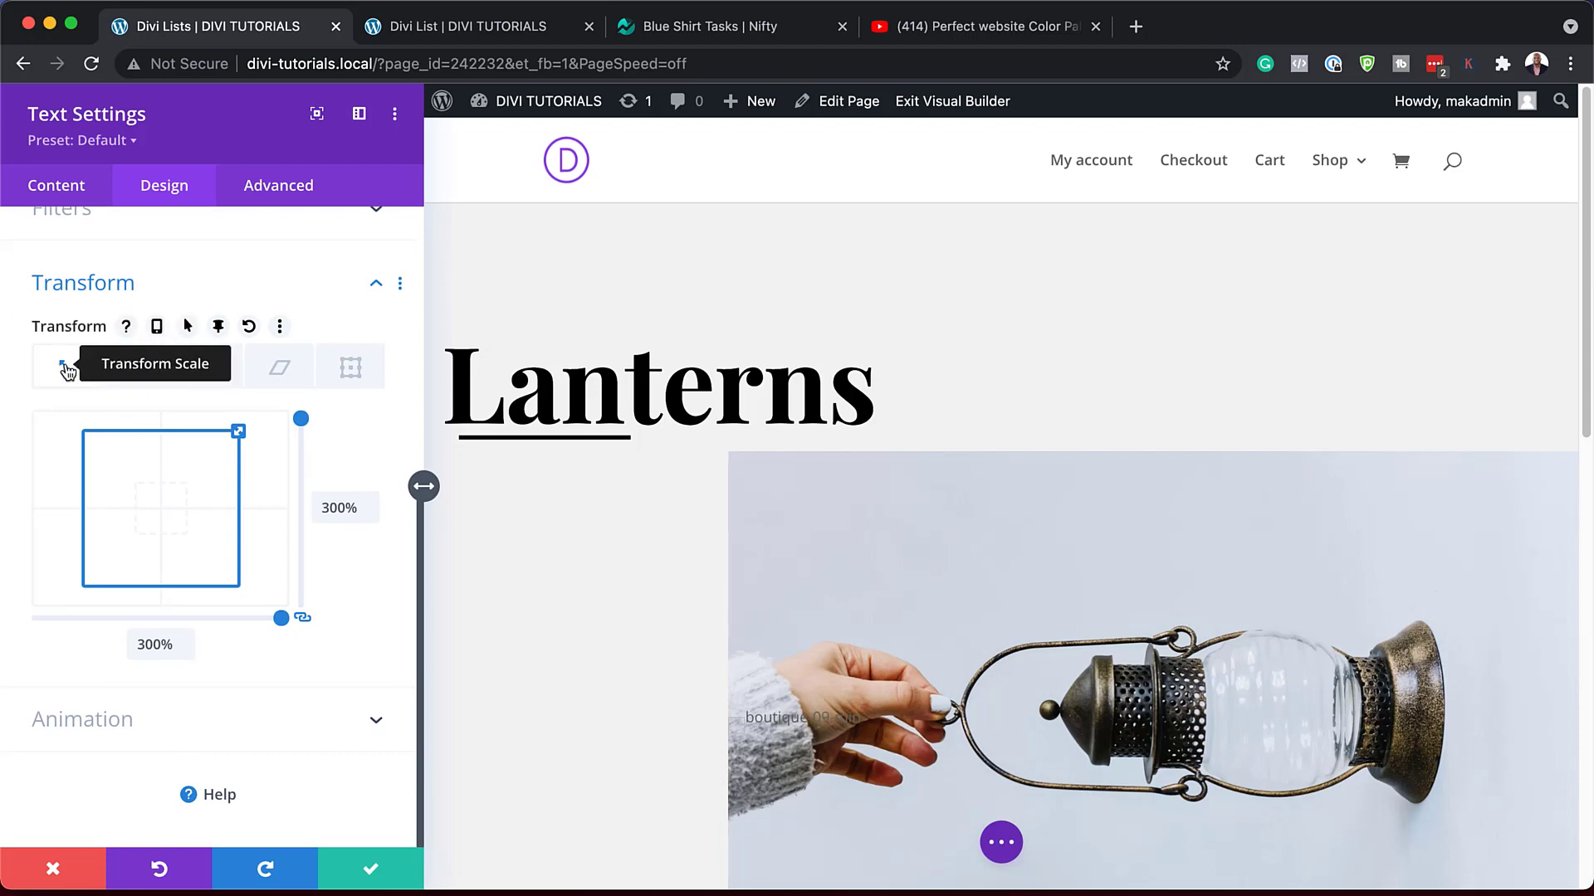
{"action": "left_click", "coordinate": [218, 327]}
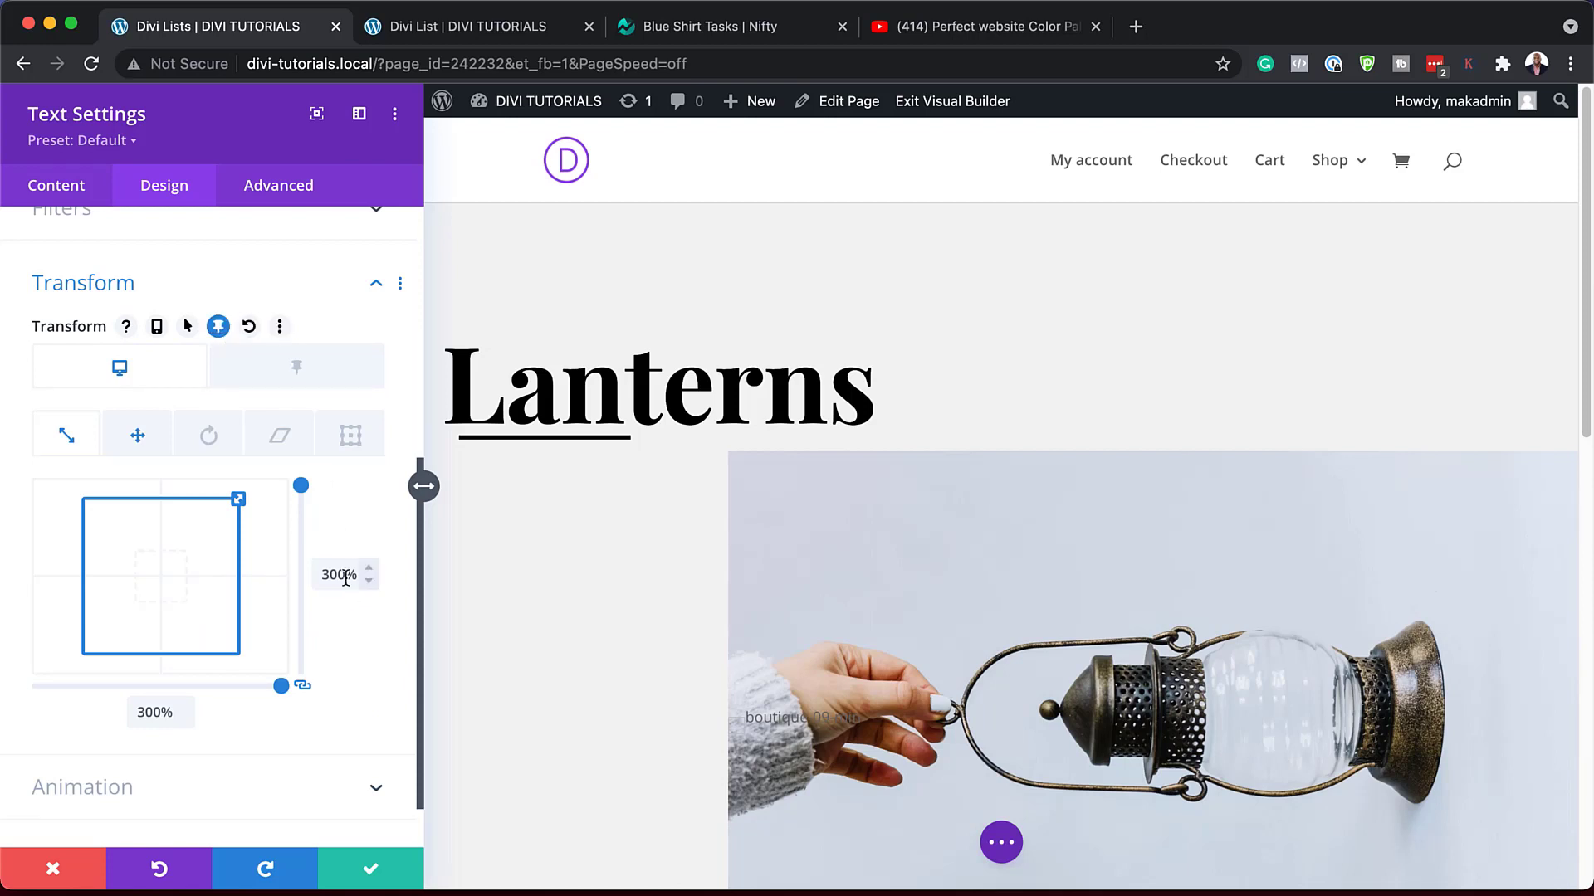
{"action": "left_click", "coordinate": [305, 370]}
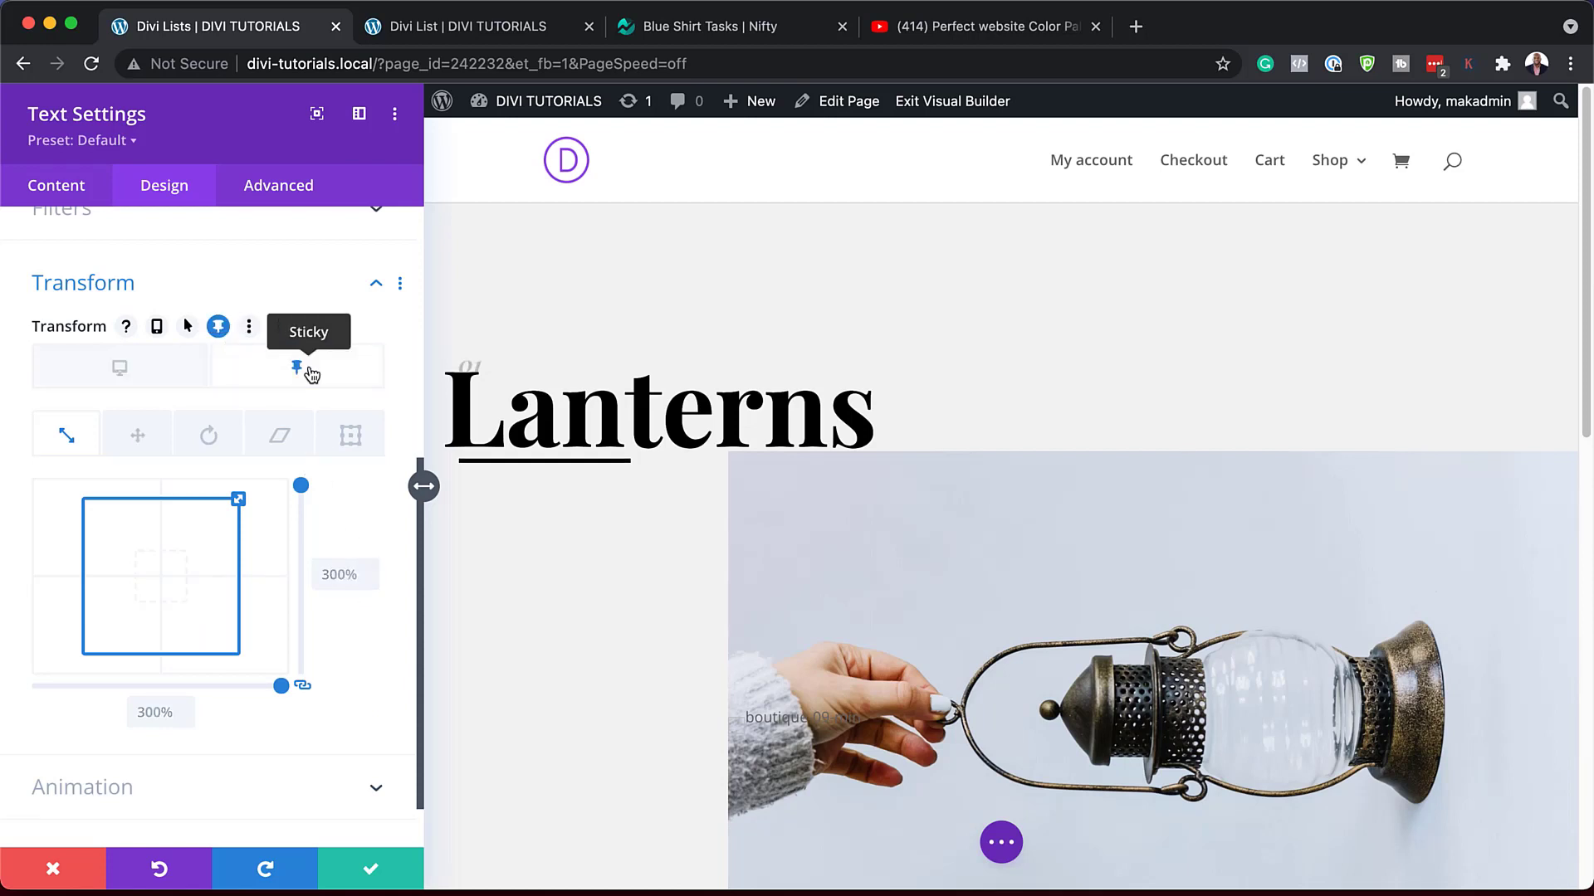
{"action": "left_click", "coordinate": [318, 575]}
{"action": "type", "text": "100"}
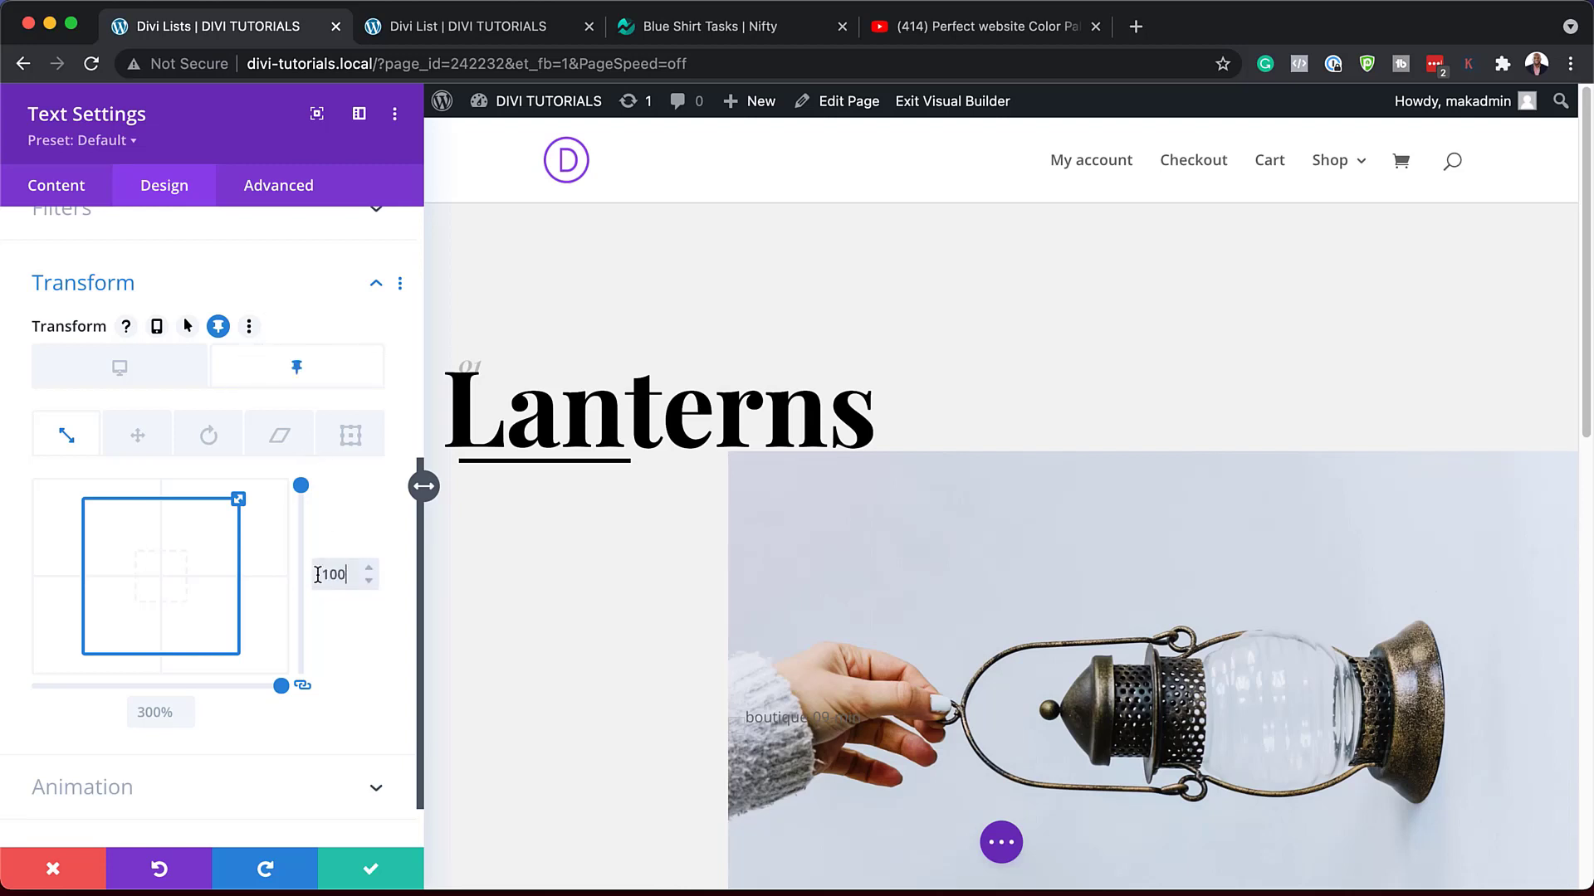
{"action": "type", "text": "%"}
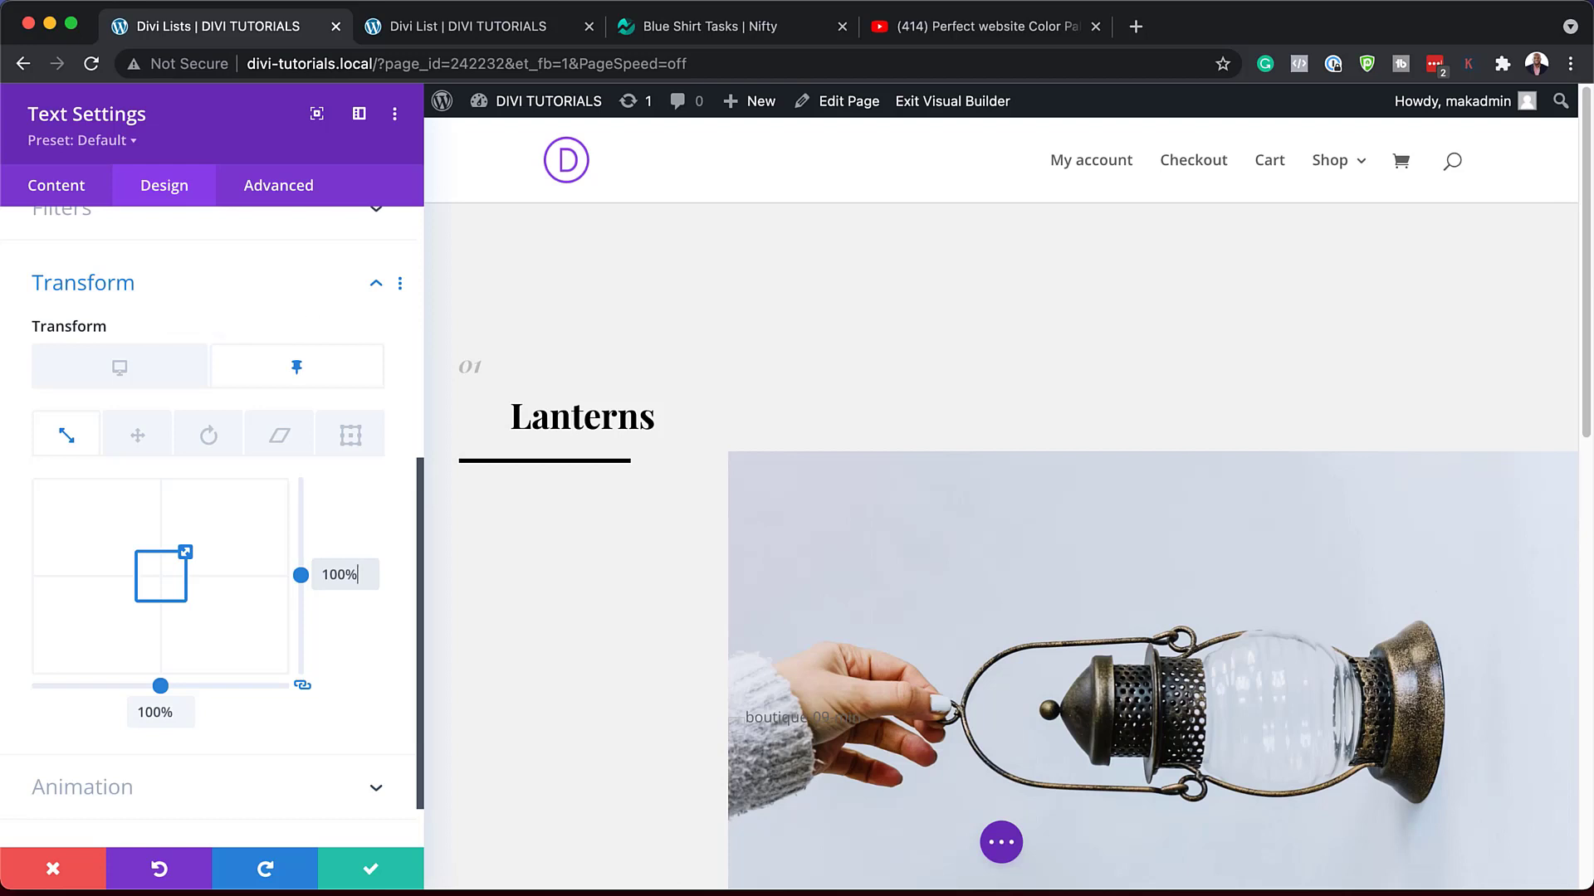
{"action": "left_click", "coordinate": [141, 436]}
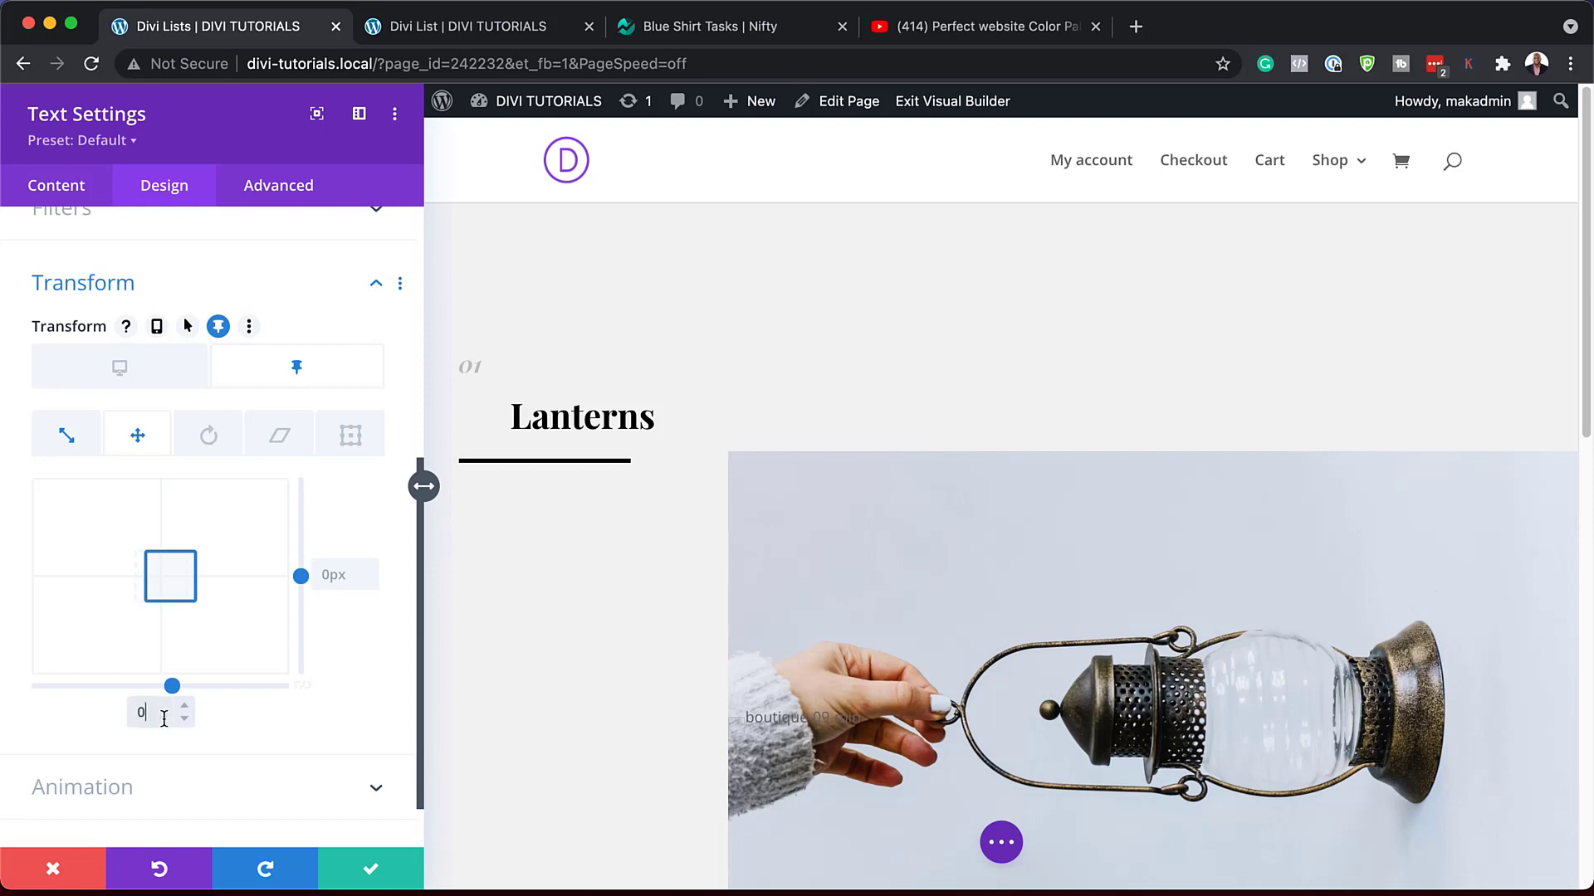
{"action": "type", "text": "%"}
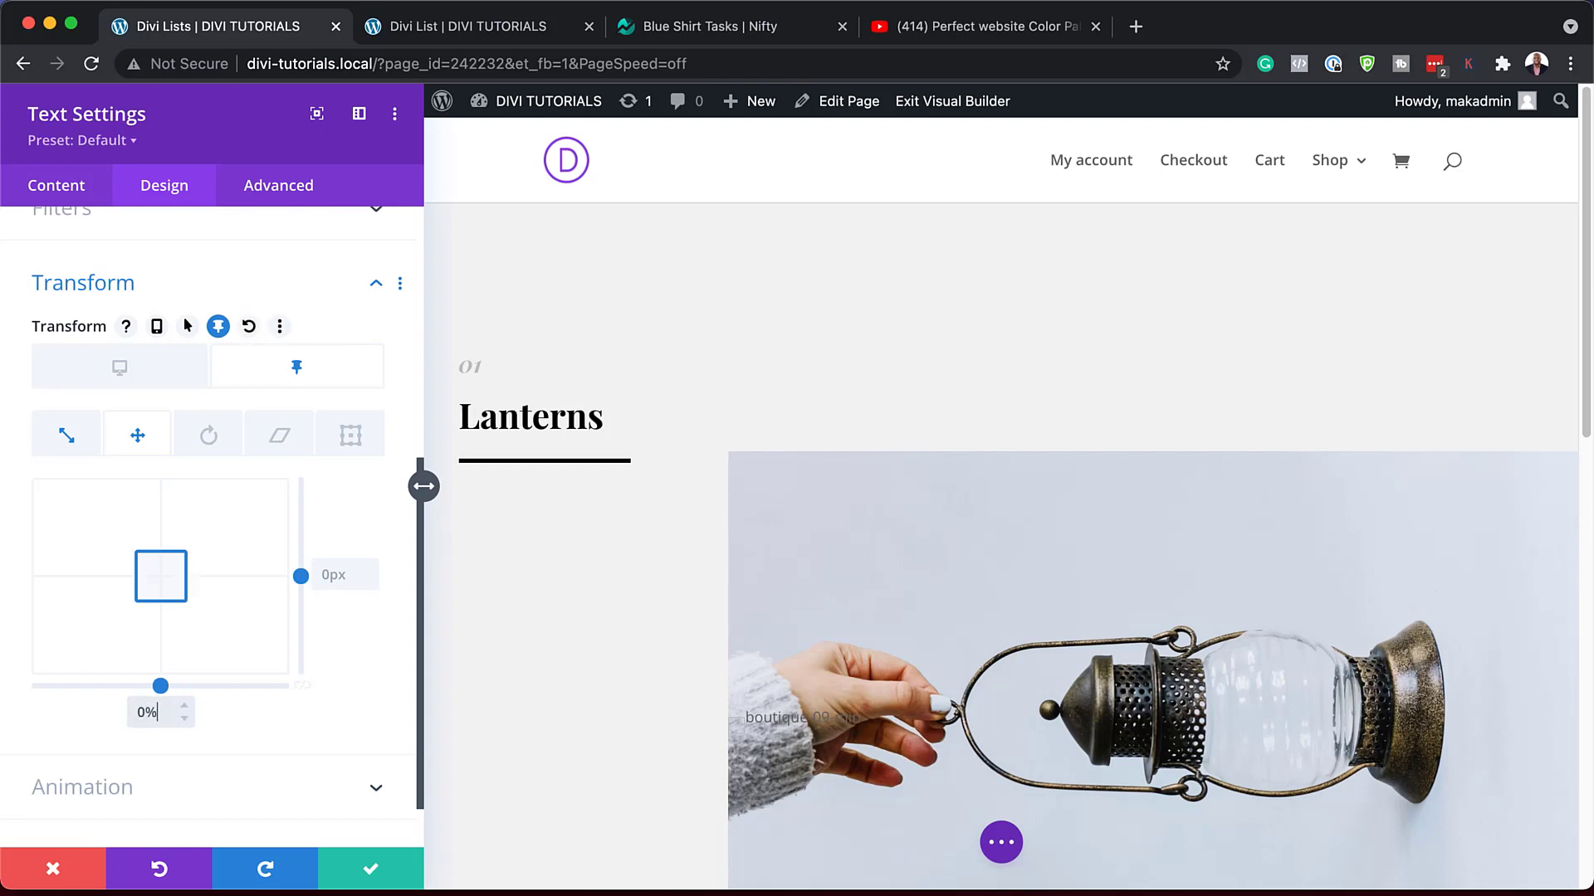
Step: Set the "Lanterns" title's transition duration to 1000ms and save the text module
{"action": "left_click", "coordinate": [295, 189]}
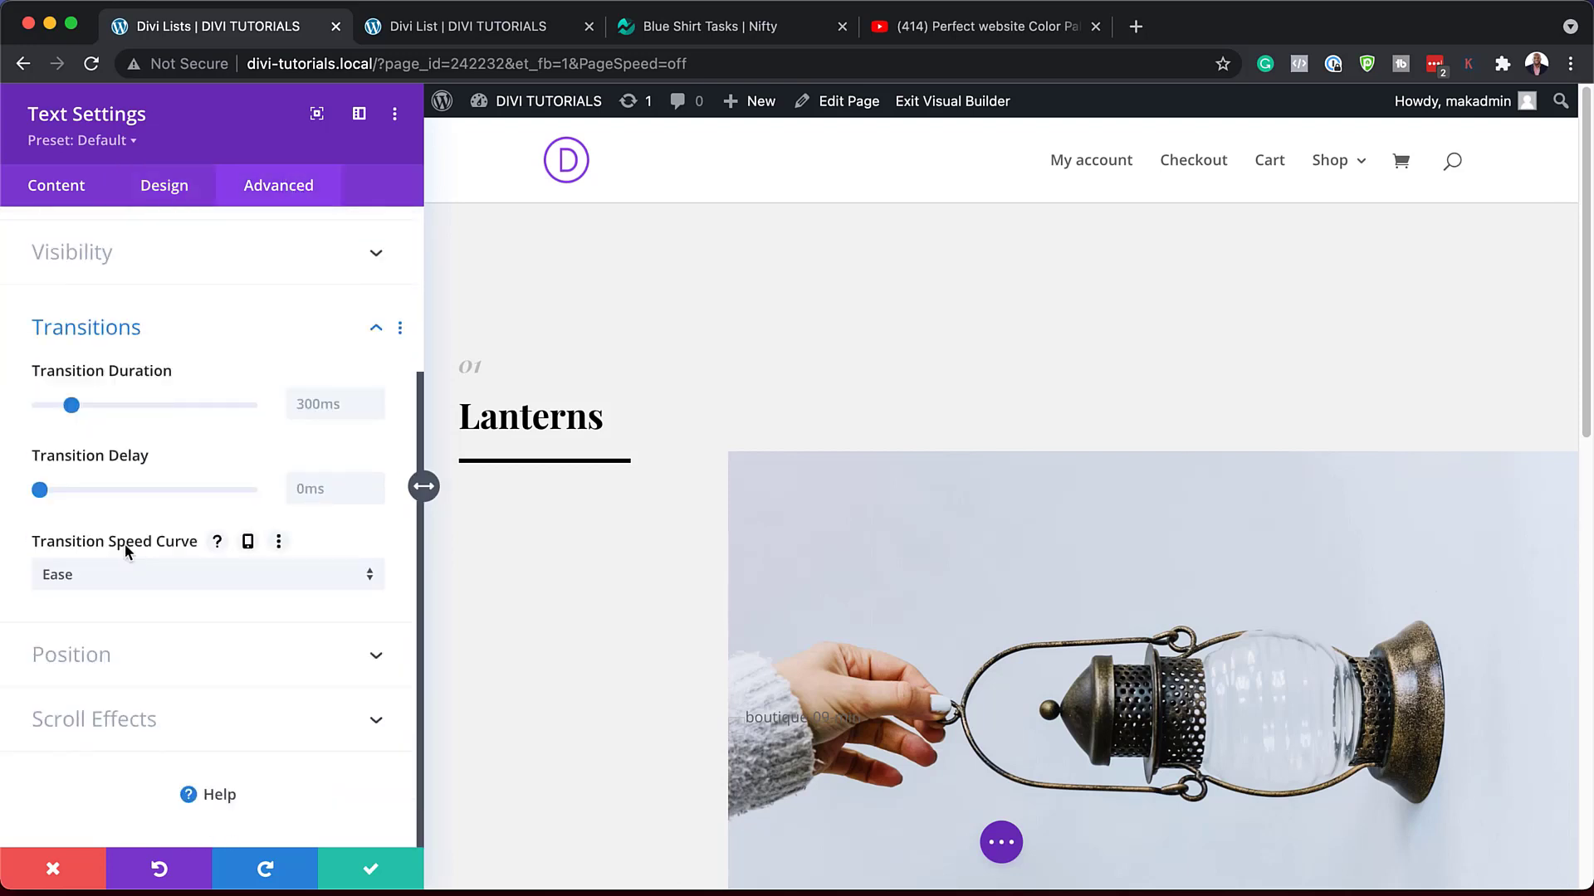
{"action": "left_click", "coordinate": [318, 402]}
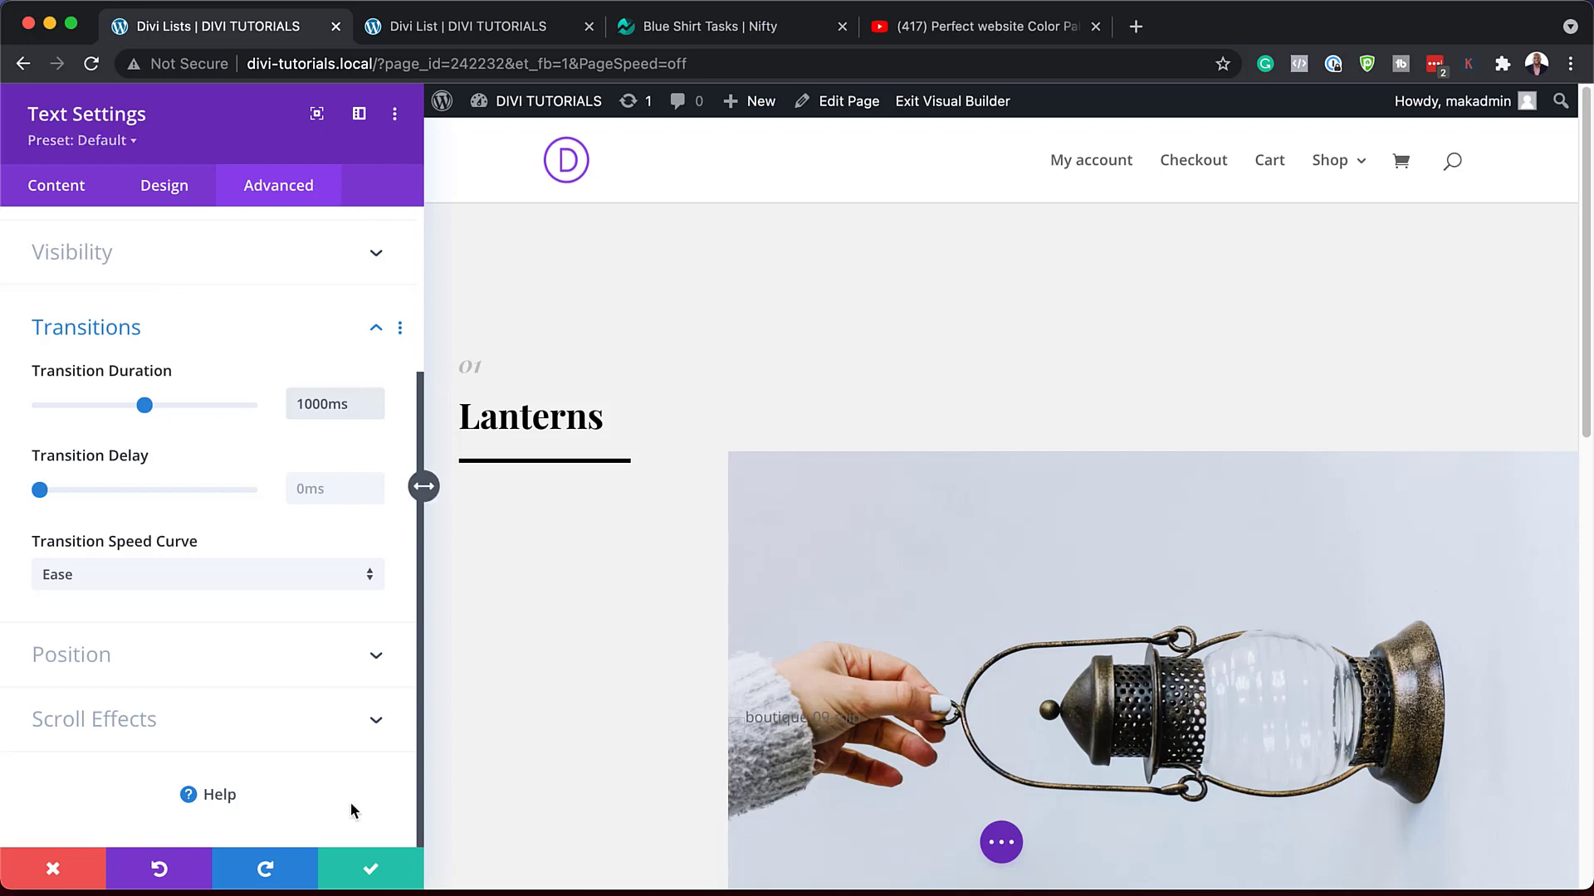
{"action": "left_click", "coordinate": [375, 869]}
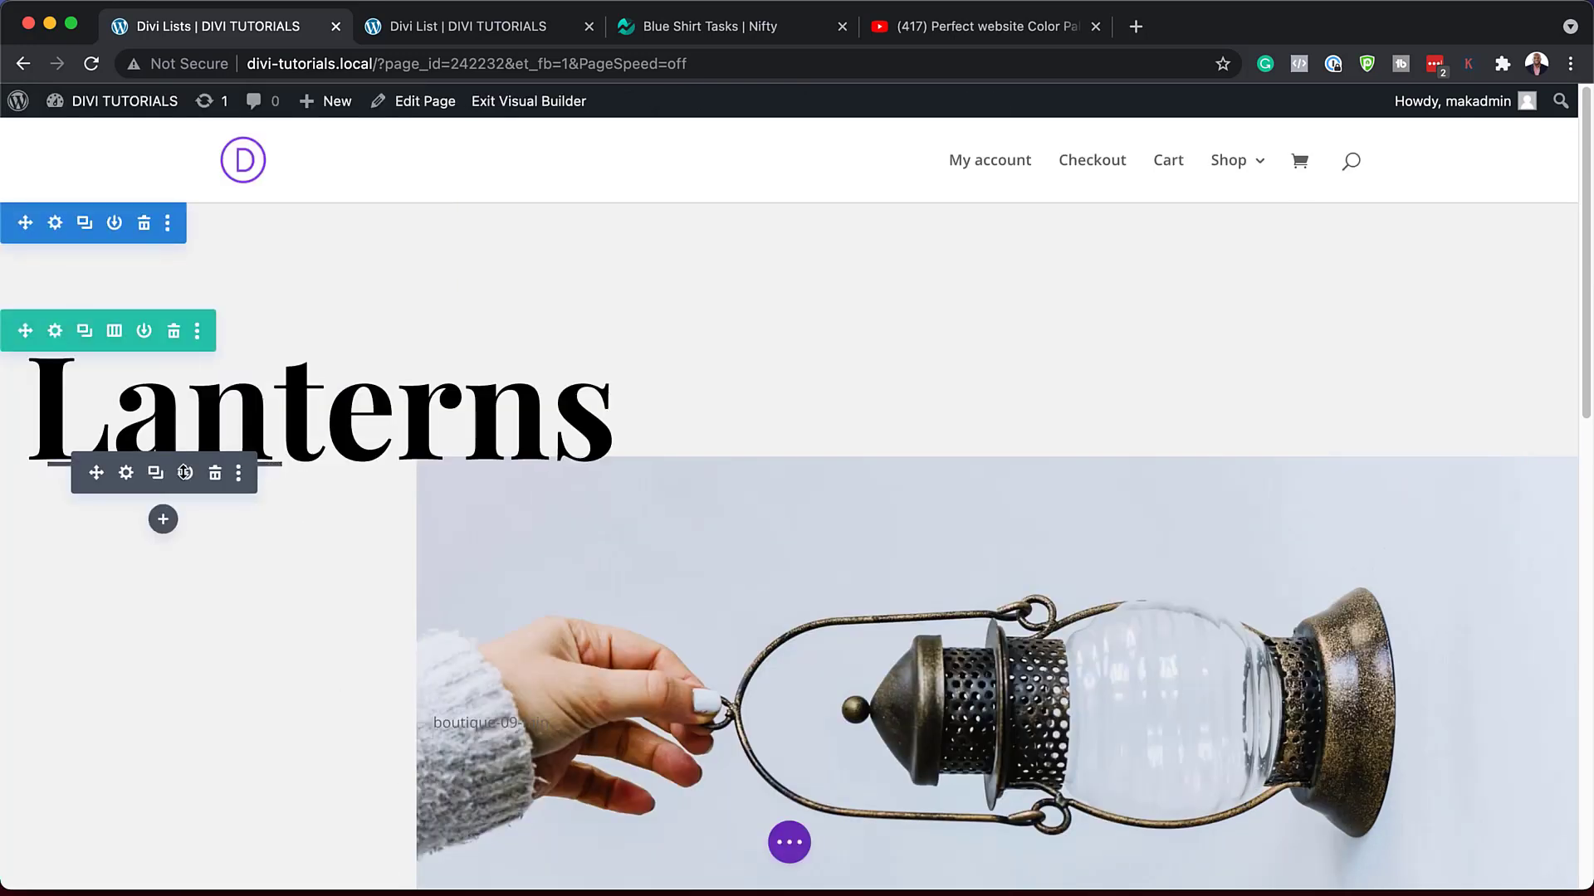
Step: Set the default maximum width of the divider below the title to 0px
{"action": "left_click", "coordinate": [126, 475]}
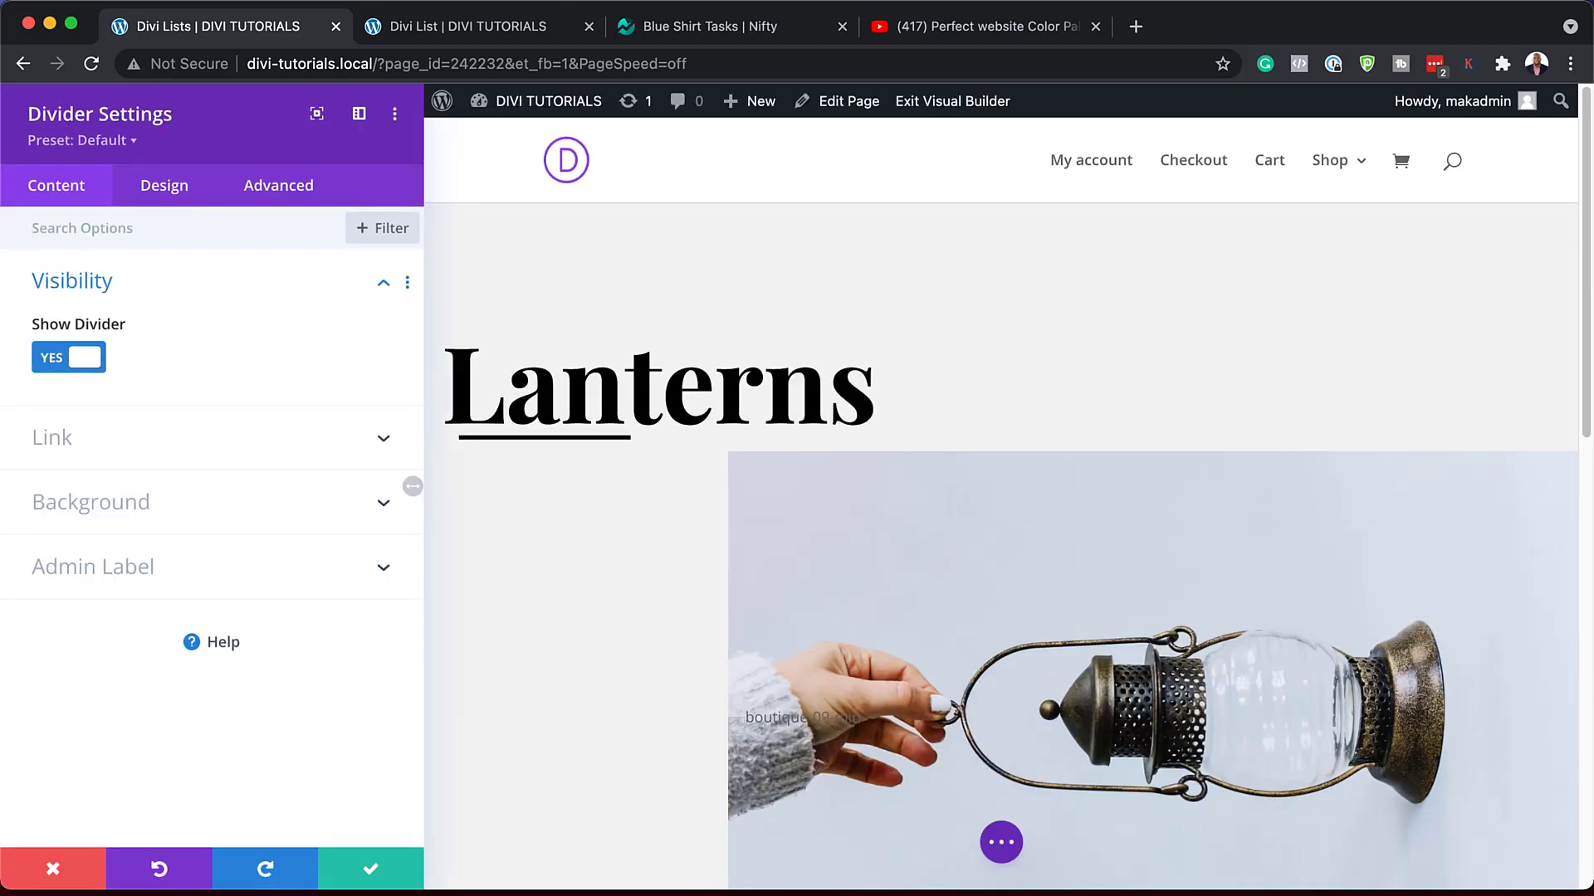
{"action": "left_click", "coordinate": [174, 195]}
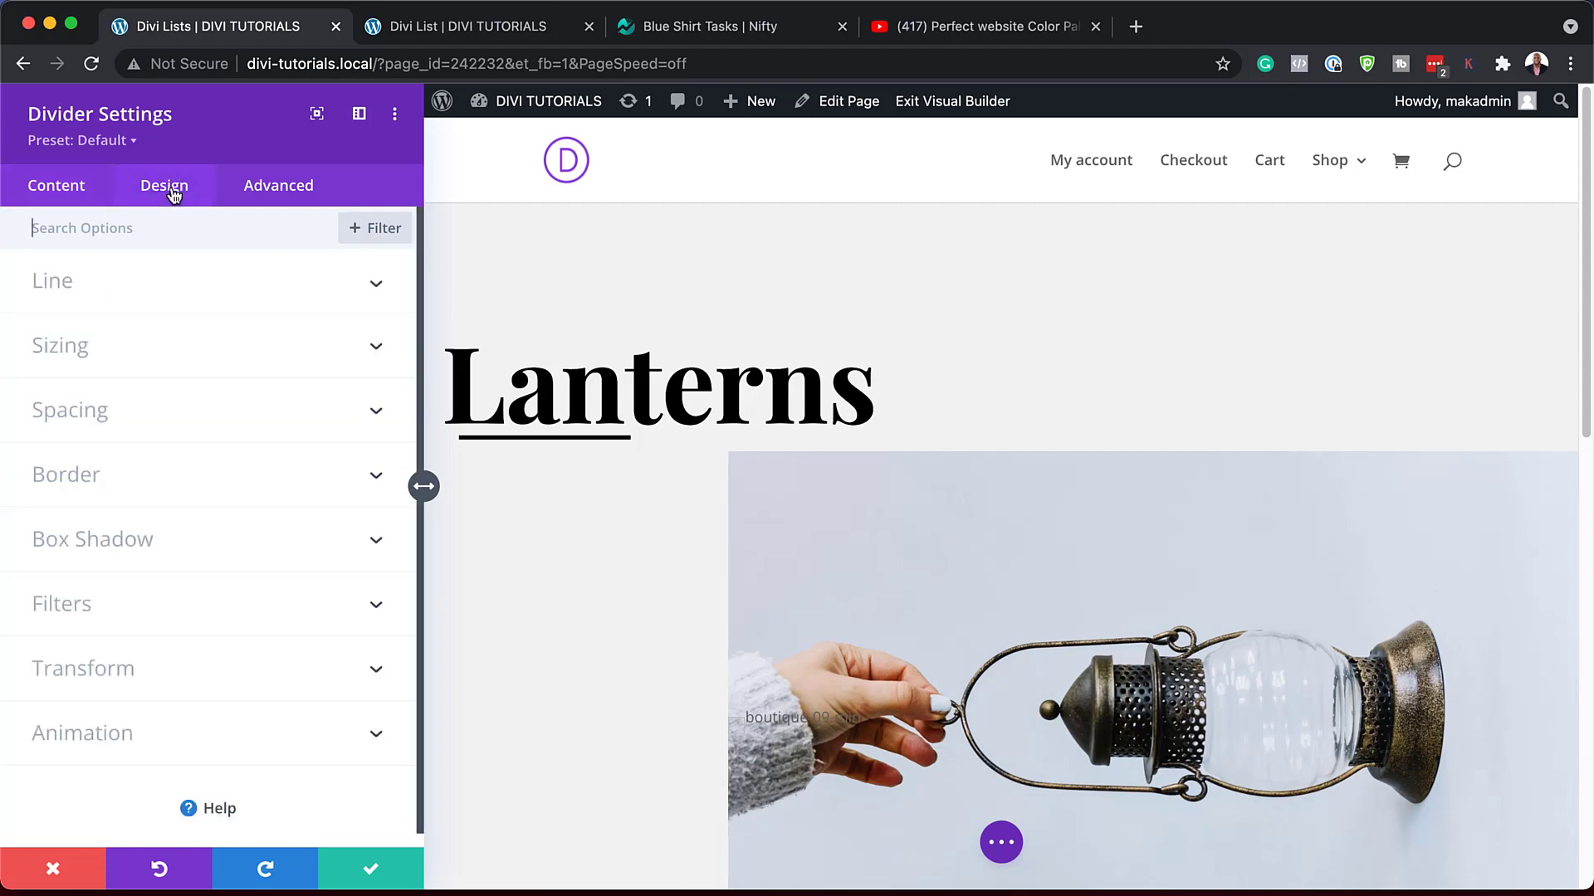
{"action": "left_click", "coordinate": [108, 347]}
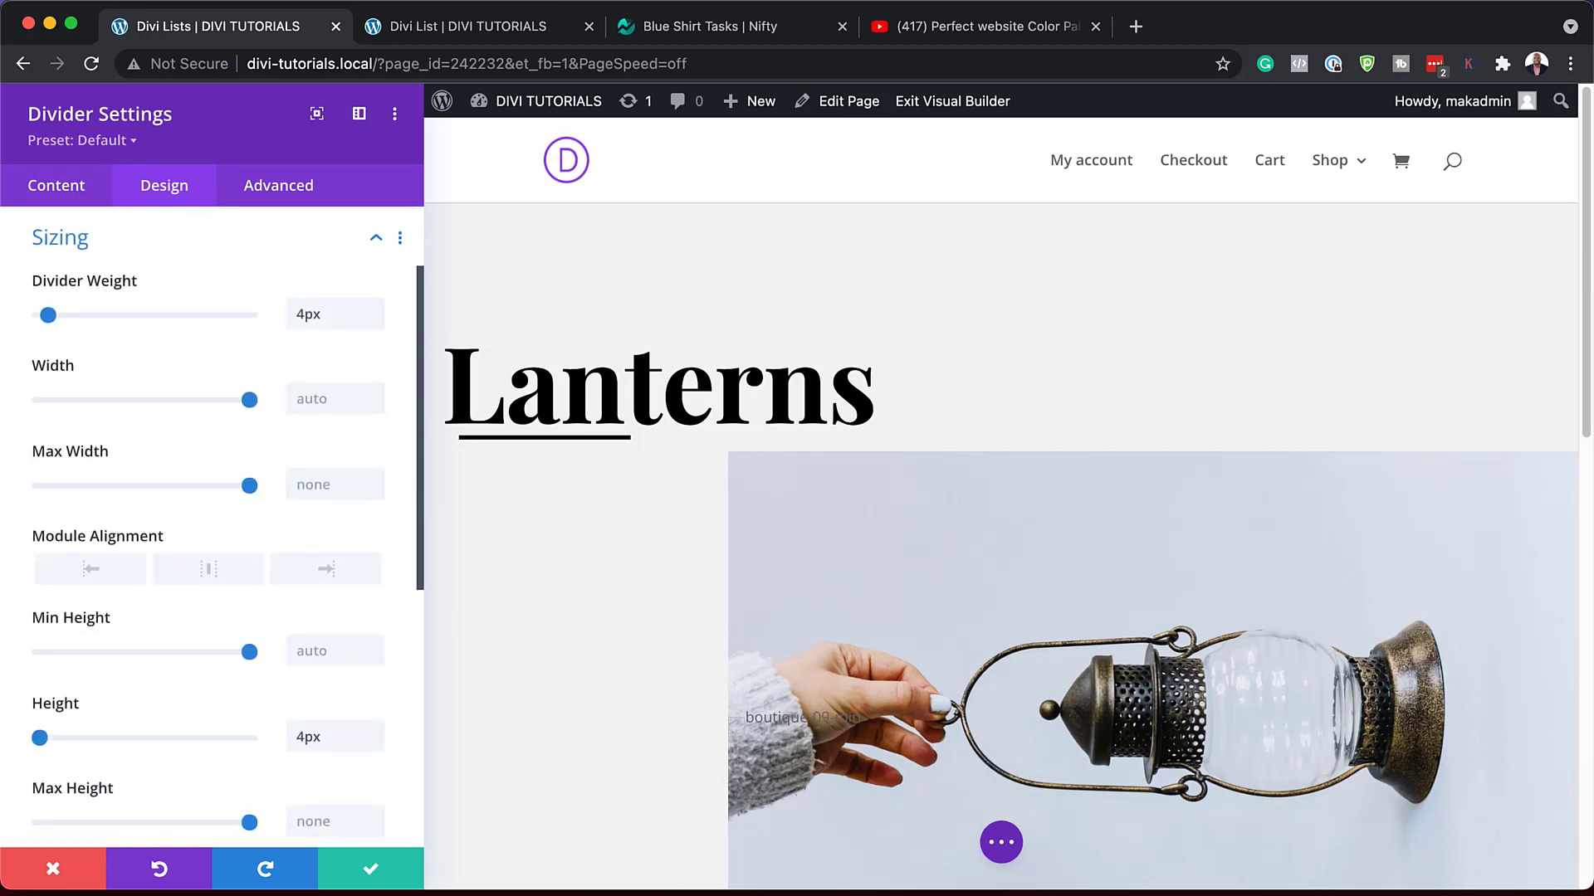
{"action": "left_click", "coordinate": [315, 488]}
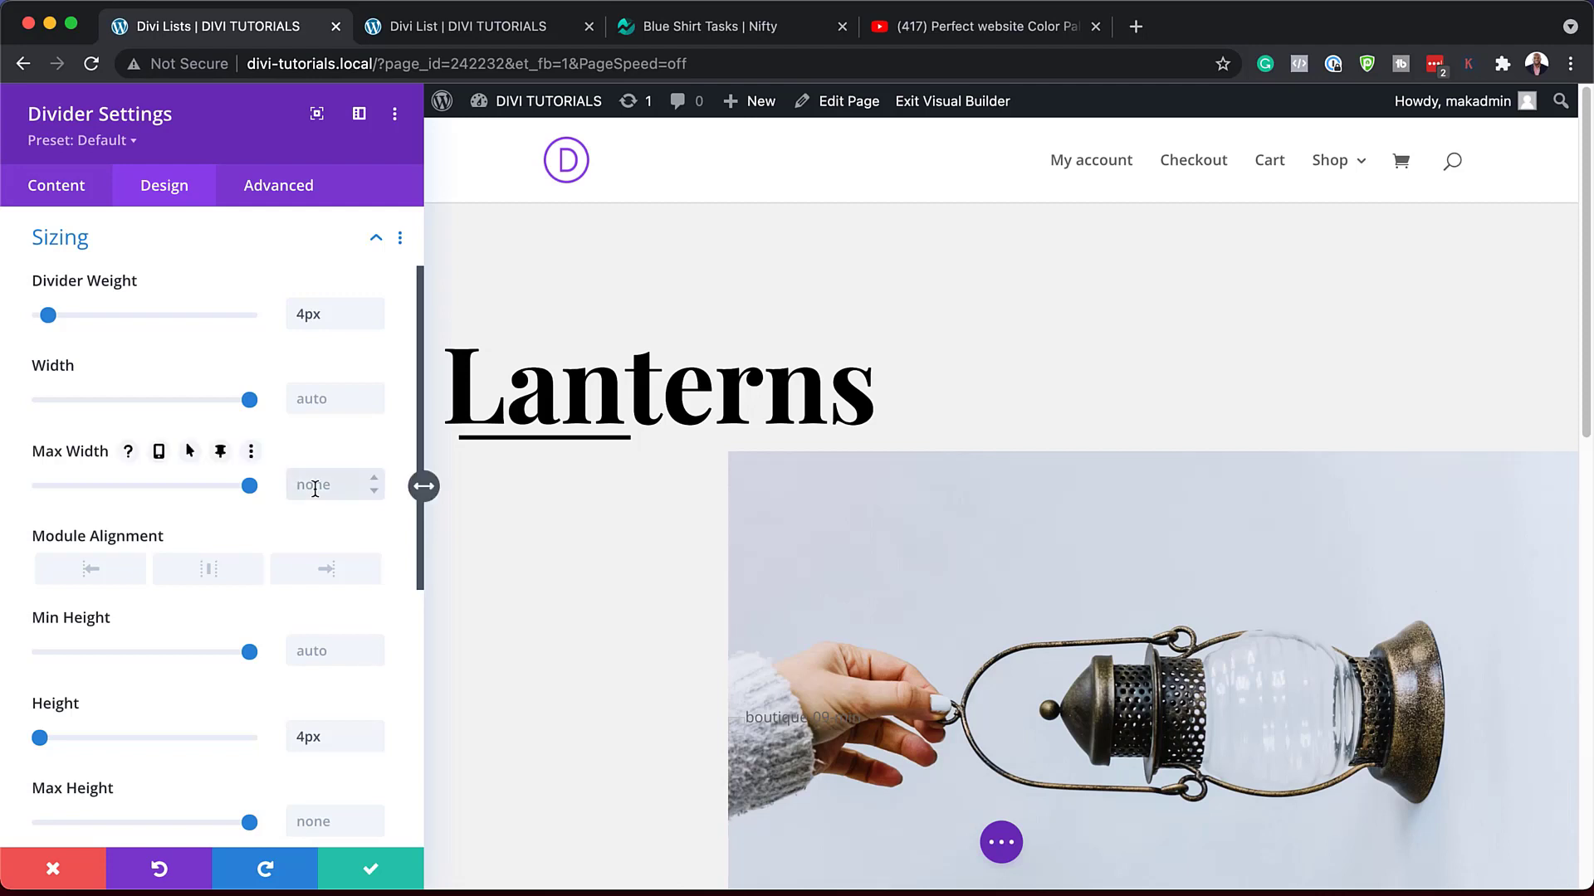
{"action": "type", "text": "0px"}
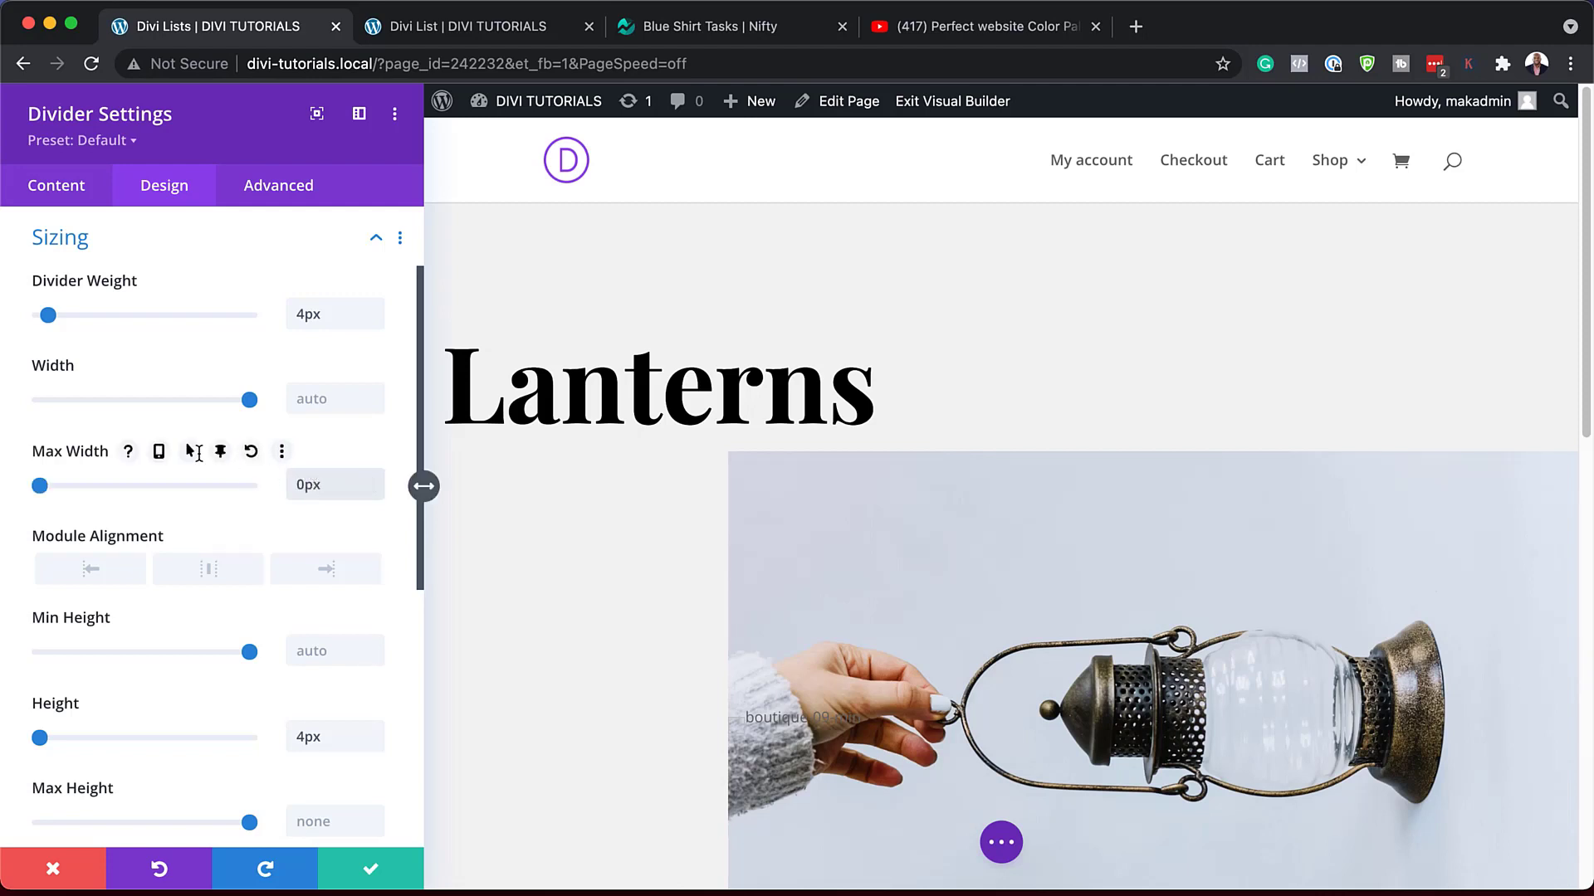
Step: Set the divider's sticky maximum width to 120px and save the divider module
{"action": "left_click", "coordinate": [221, 453]}
{"action": "left_click", "coordinate": [300, 496]}
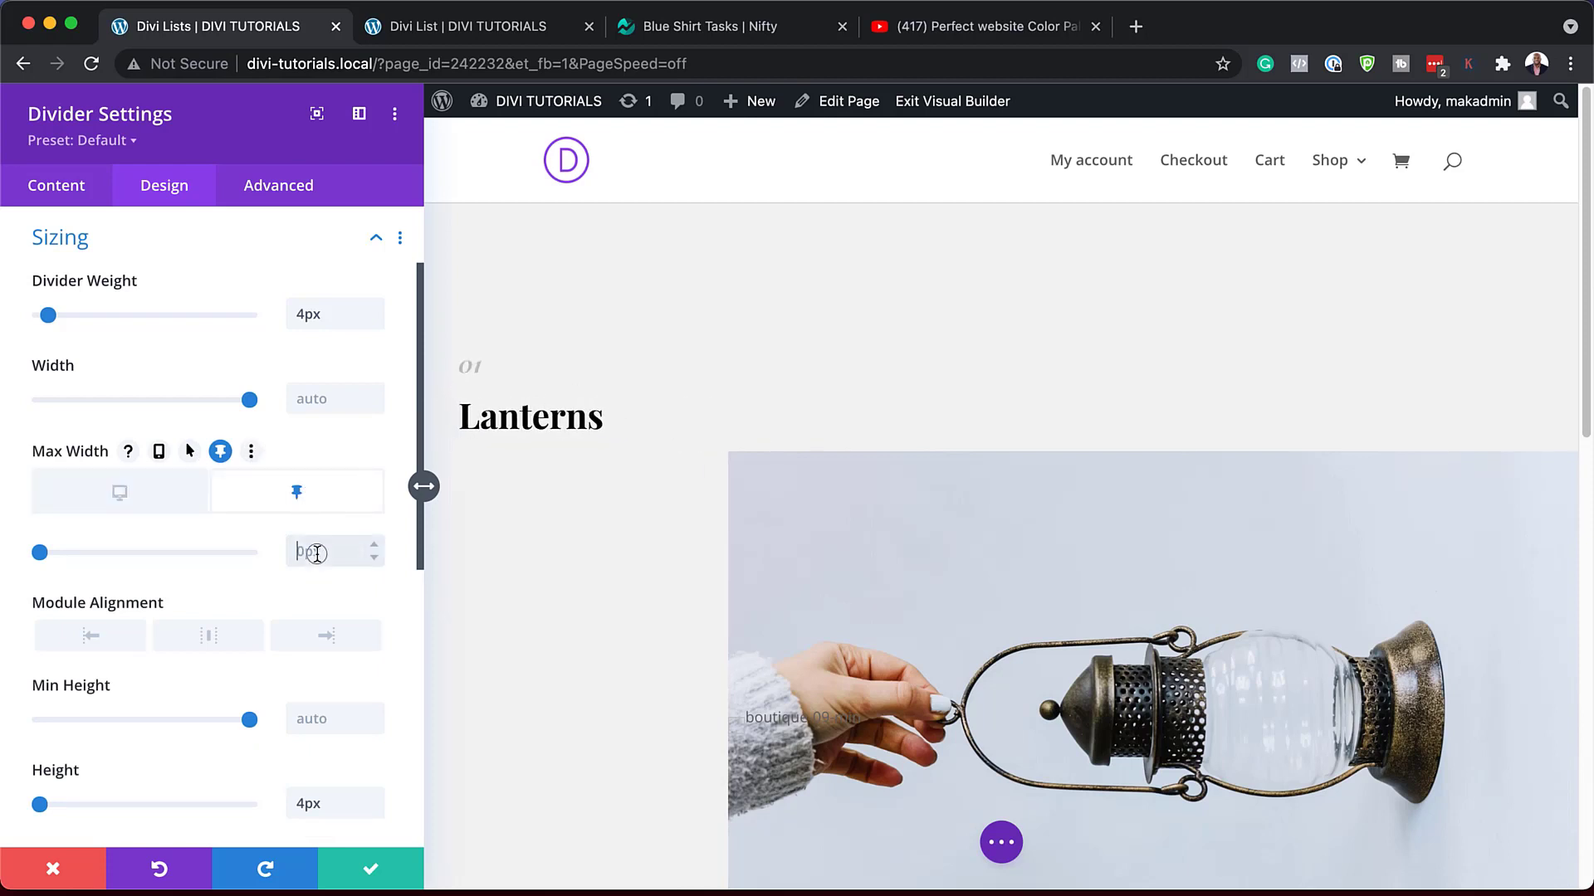
{"action": "left_click", "coordinate": [318, 553]}
{"action": "type", "text": "120px"}
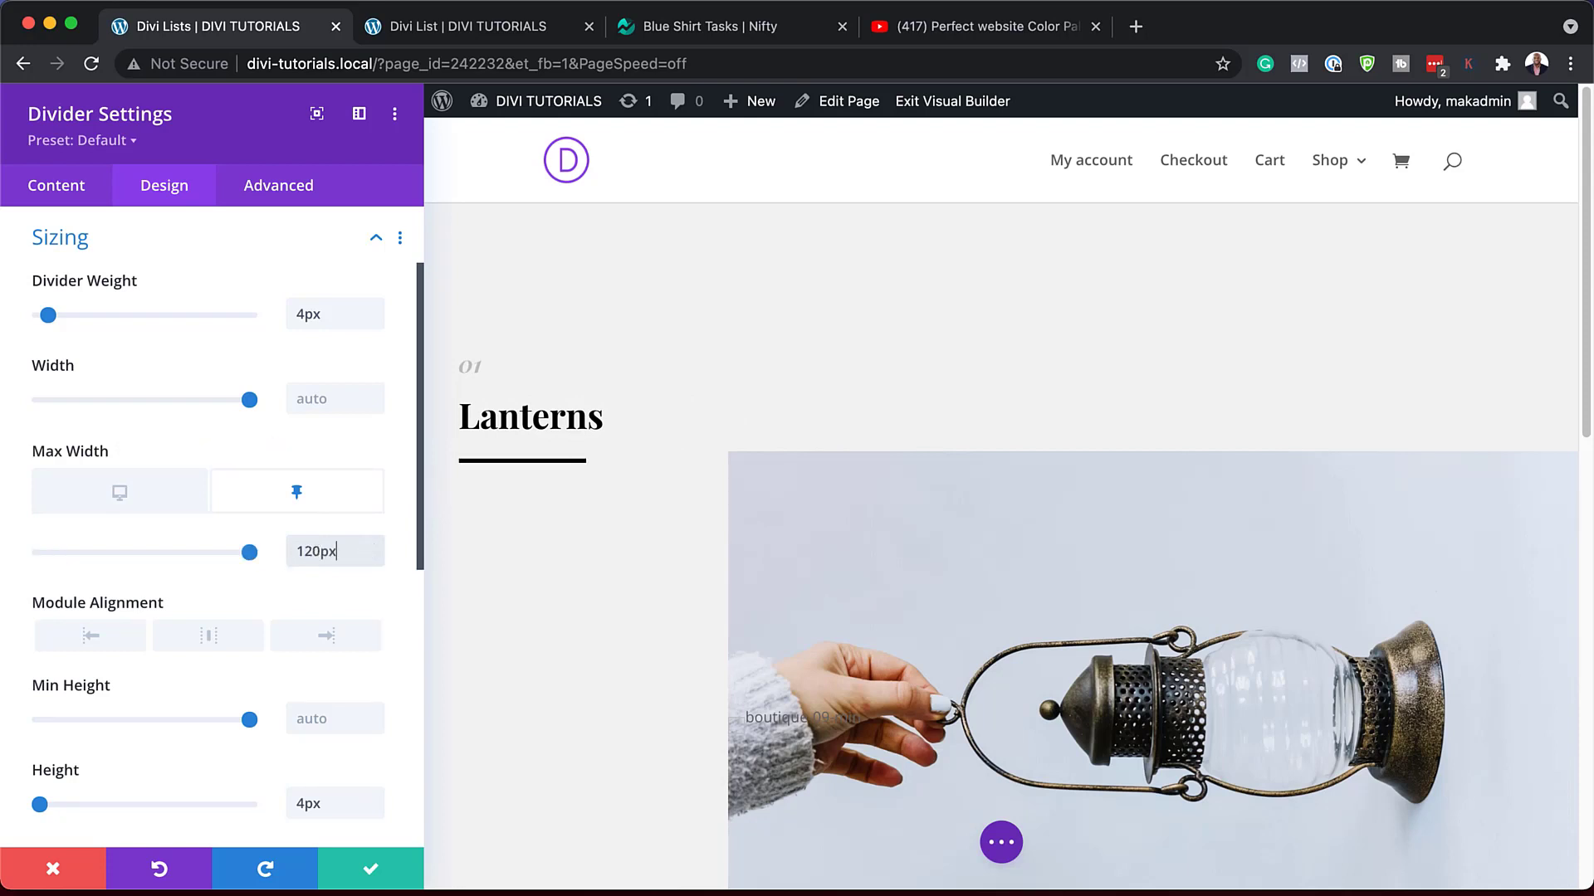
{"action": "left_click", "coordinate": [372, 872]}
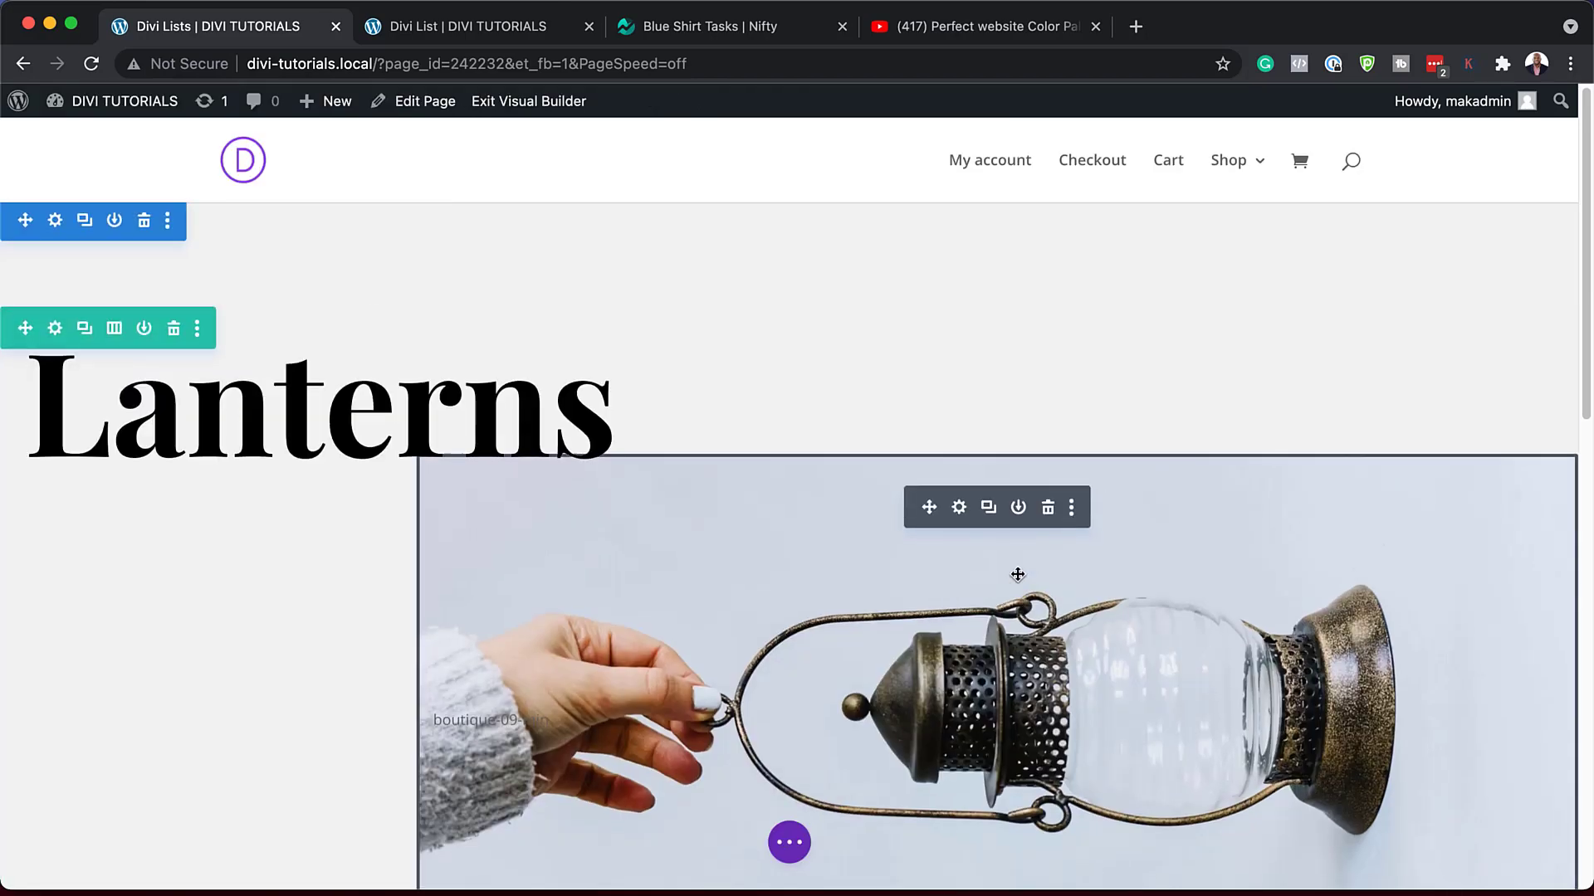
{"action": "scroll", "coordinate": [1018, 573], "scroll_direction": "down", "scroll_amount": 10}
{"action": "scroll", "coordinate": [1017, 574], "scroll_direction": "up", "scroll_amount": 10}
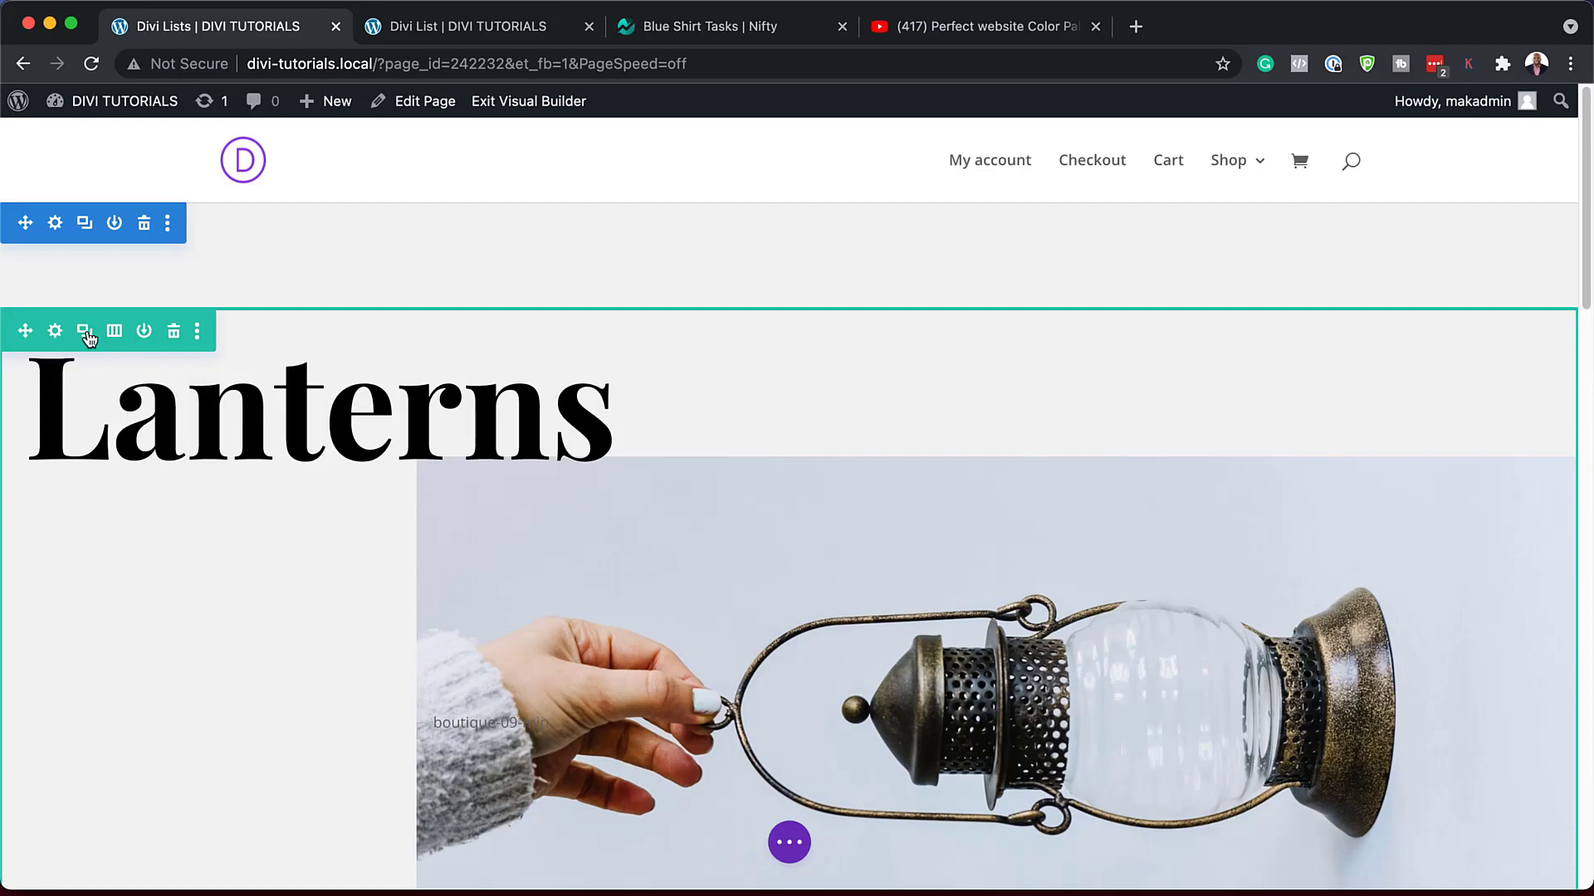
Step: Duplicate the "Lanterns" row twice to make three stacked list rows and save the page
{"action": "left_click", "coordinate": [84, 333]}
{"action": "scroll", "coordinate": [744, 452], "scroll_direction": "down", "scroll_amount": 8}
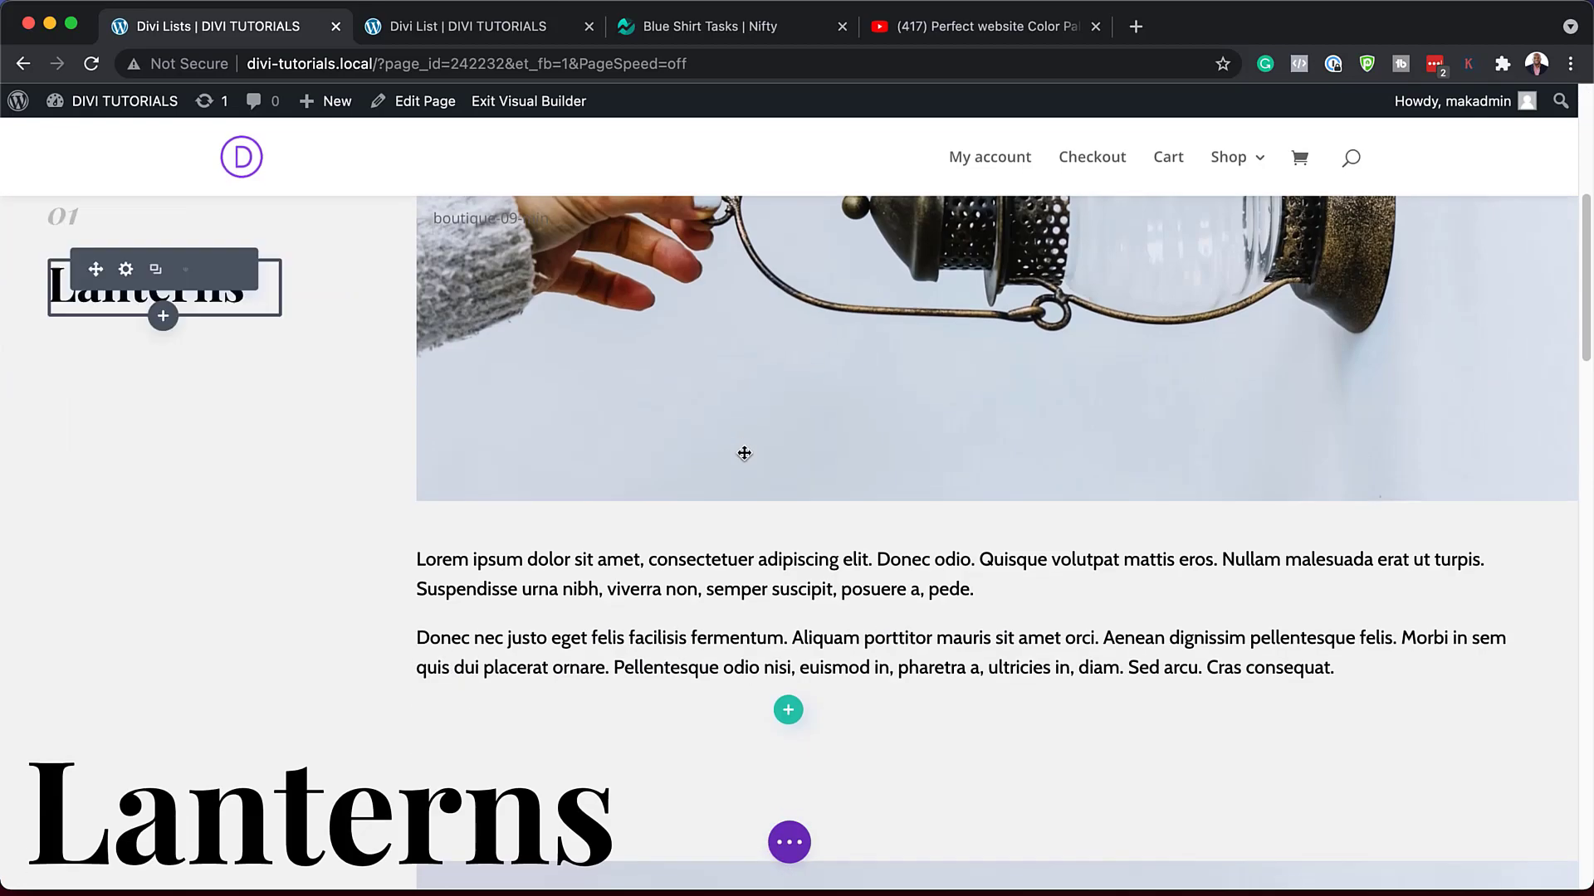
{"action": "scroll", "coordinate": [744, 452], "scroll_direction": "down", "scroll_amount": 5}
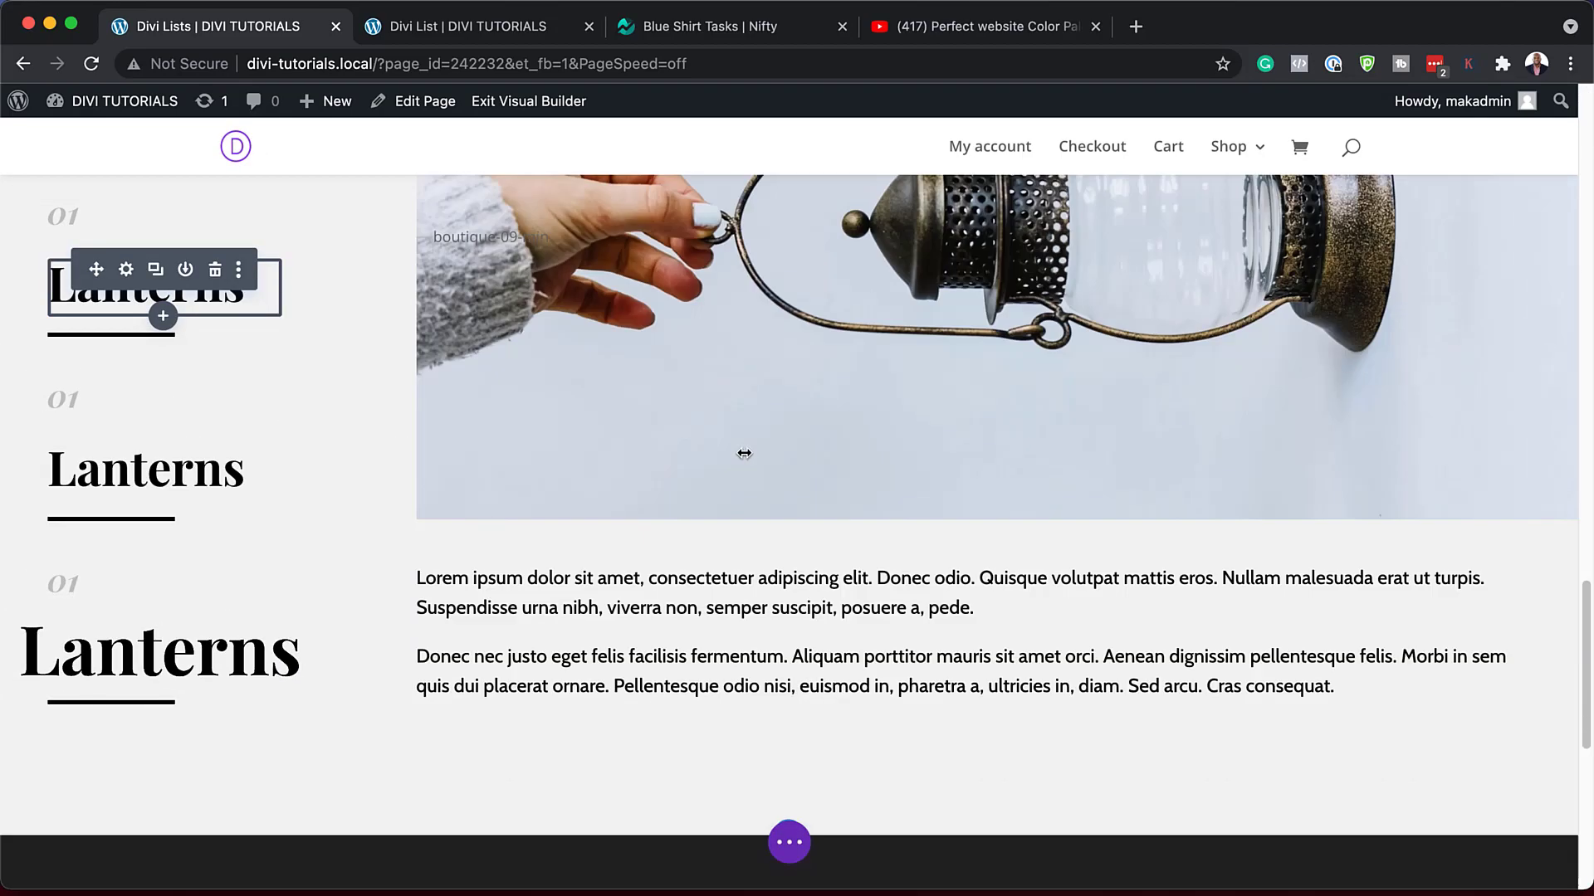
{"action": "scroll", "coordinate": [743, 452], "scroll_direction": "up", "scroll_amount": 15}
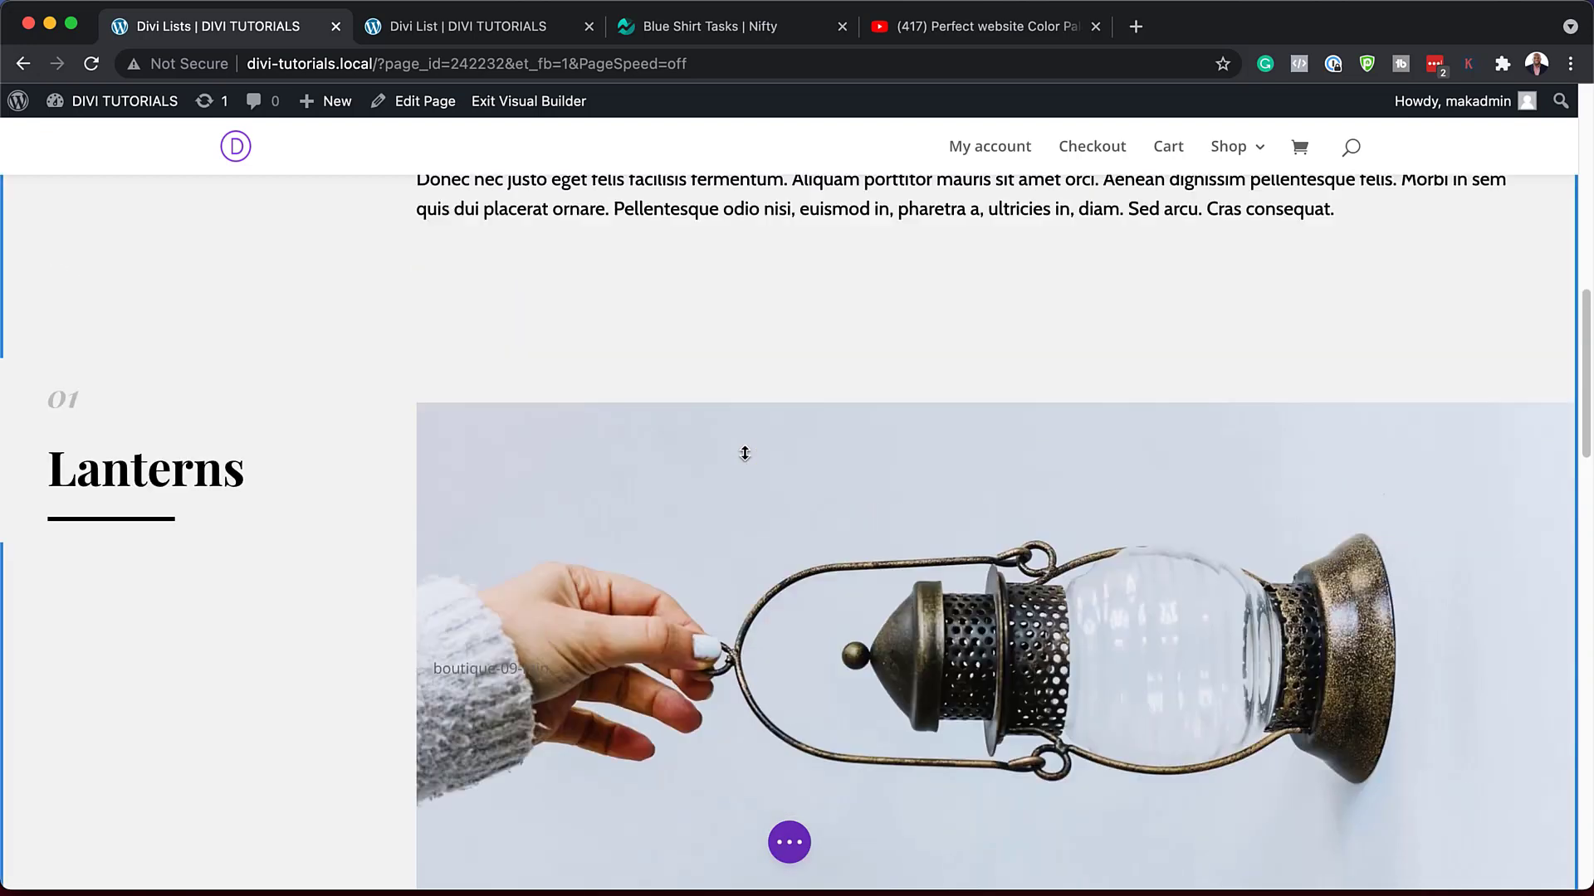
{"action": "scroll", "coordinate": [744, 452], "scroll_direction": "up", "scroll_amount": 1}
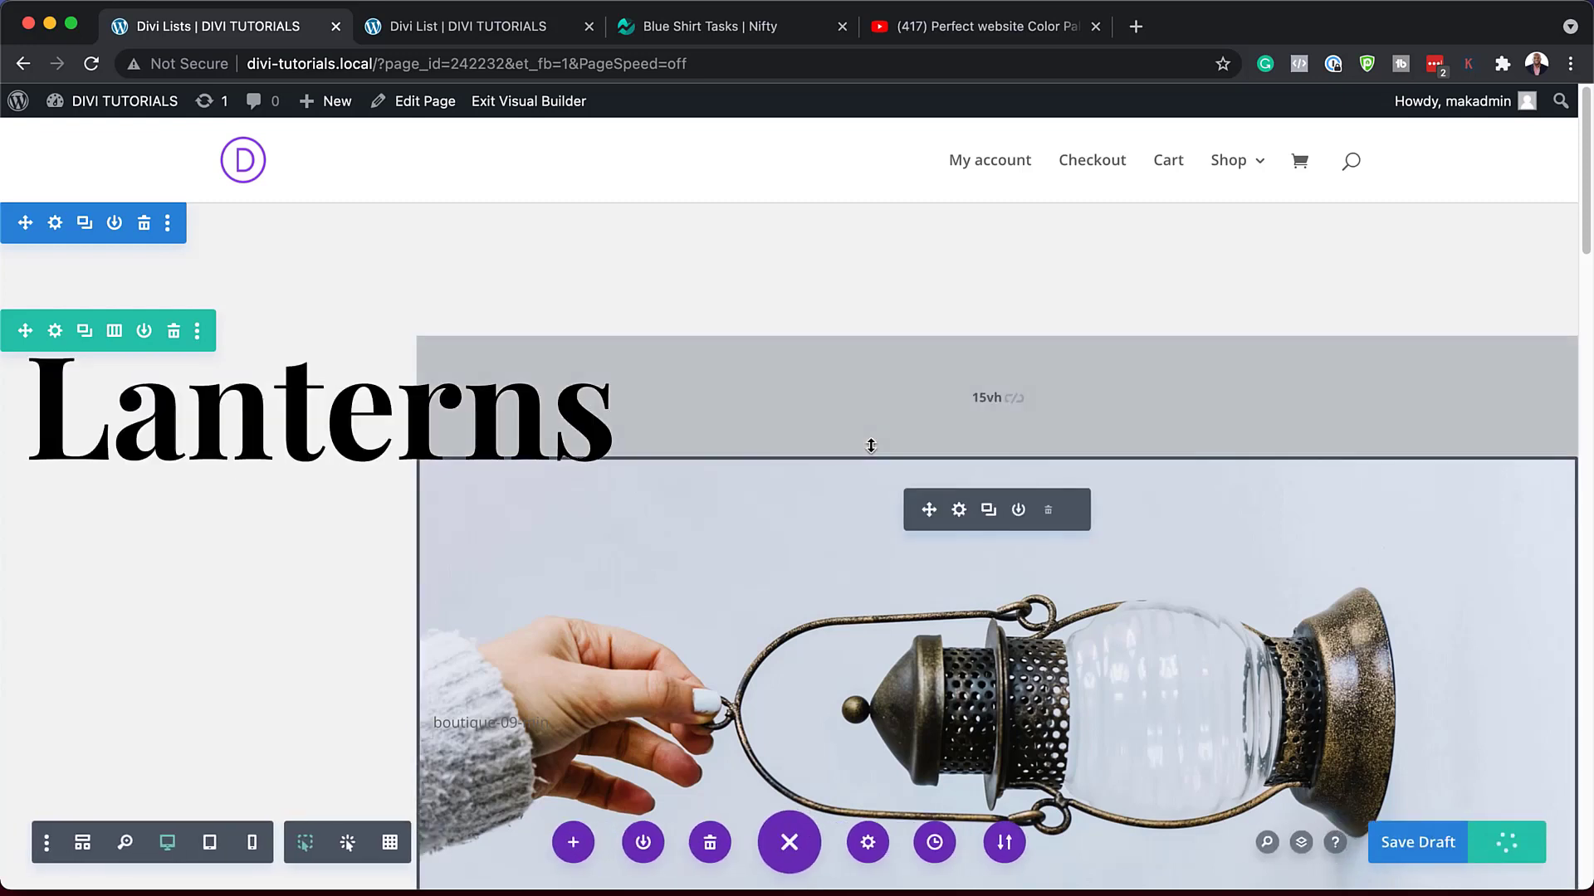
Step: Exit the visual builder and examine how the sticky numbers, titles and dividers transform and stack on the live page
{"action": "left_click", "coordinate": [530, 102]}
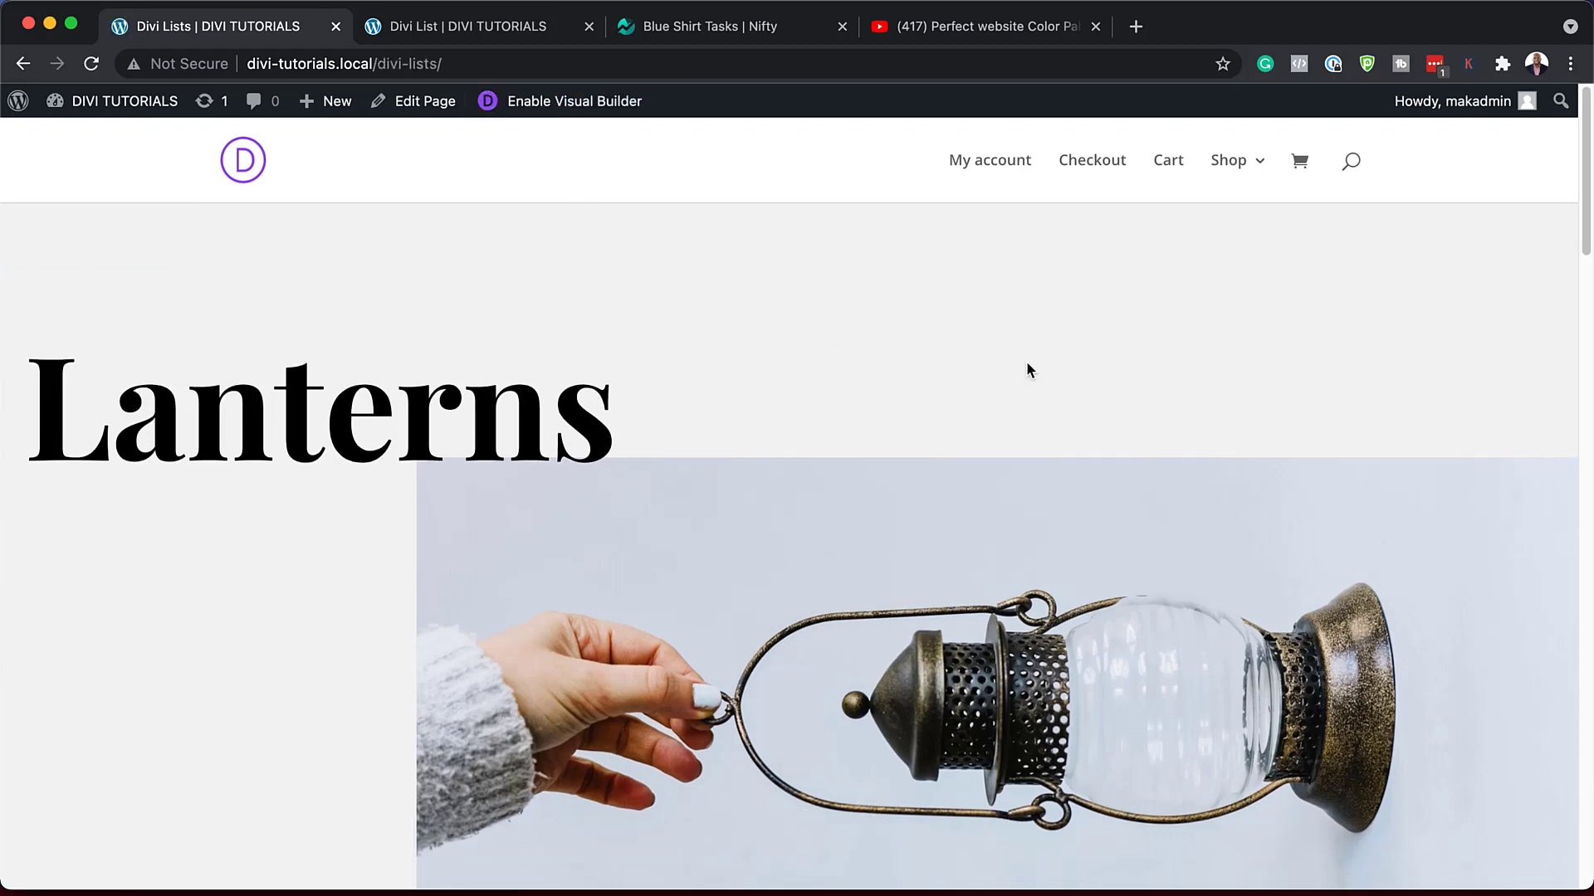
{"action": "scroll", "coordinate": [1242, 366], "scroll_direction": "down", "scroll_amount": 5}
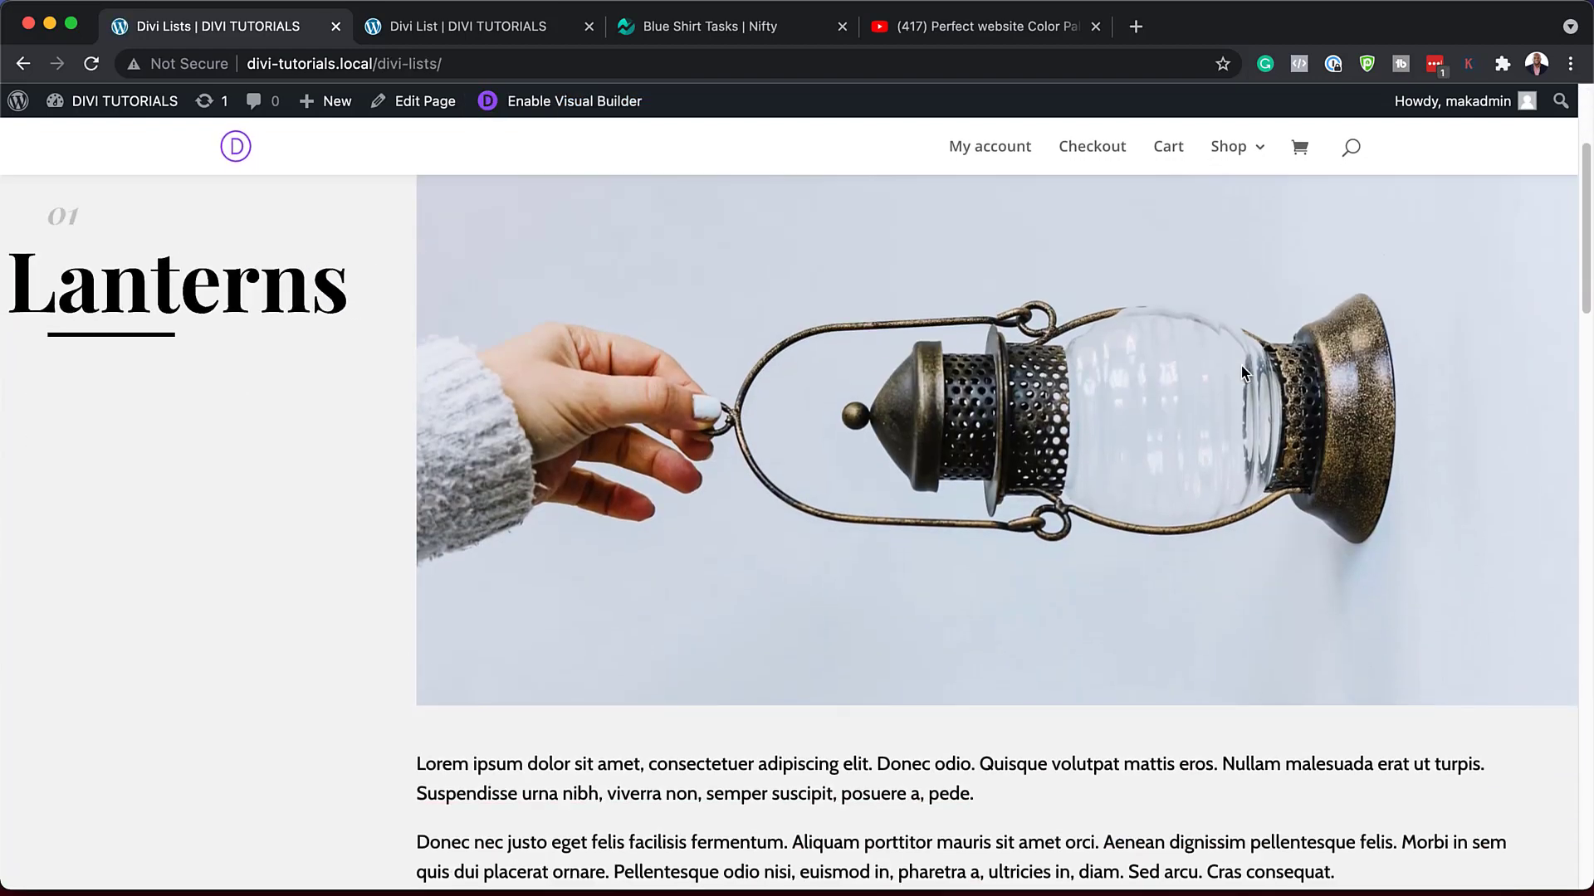
{"action": "scroll", "coordinate": [1243, 371], "scroll_direction": "down", "scroll_amount": 6}
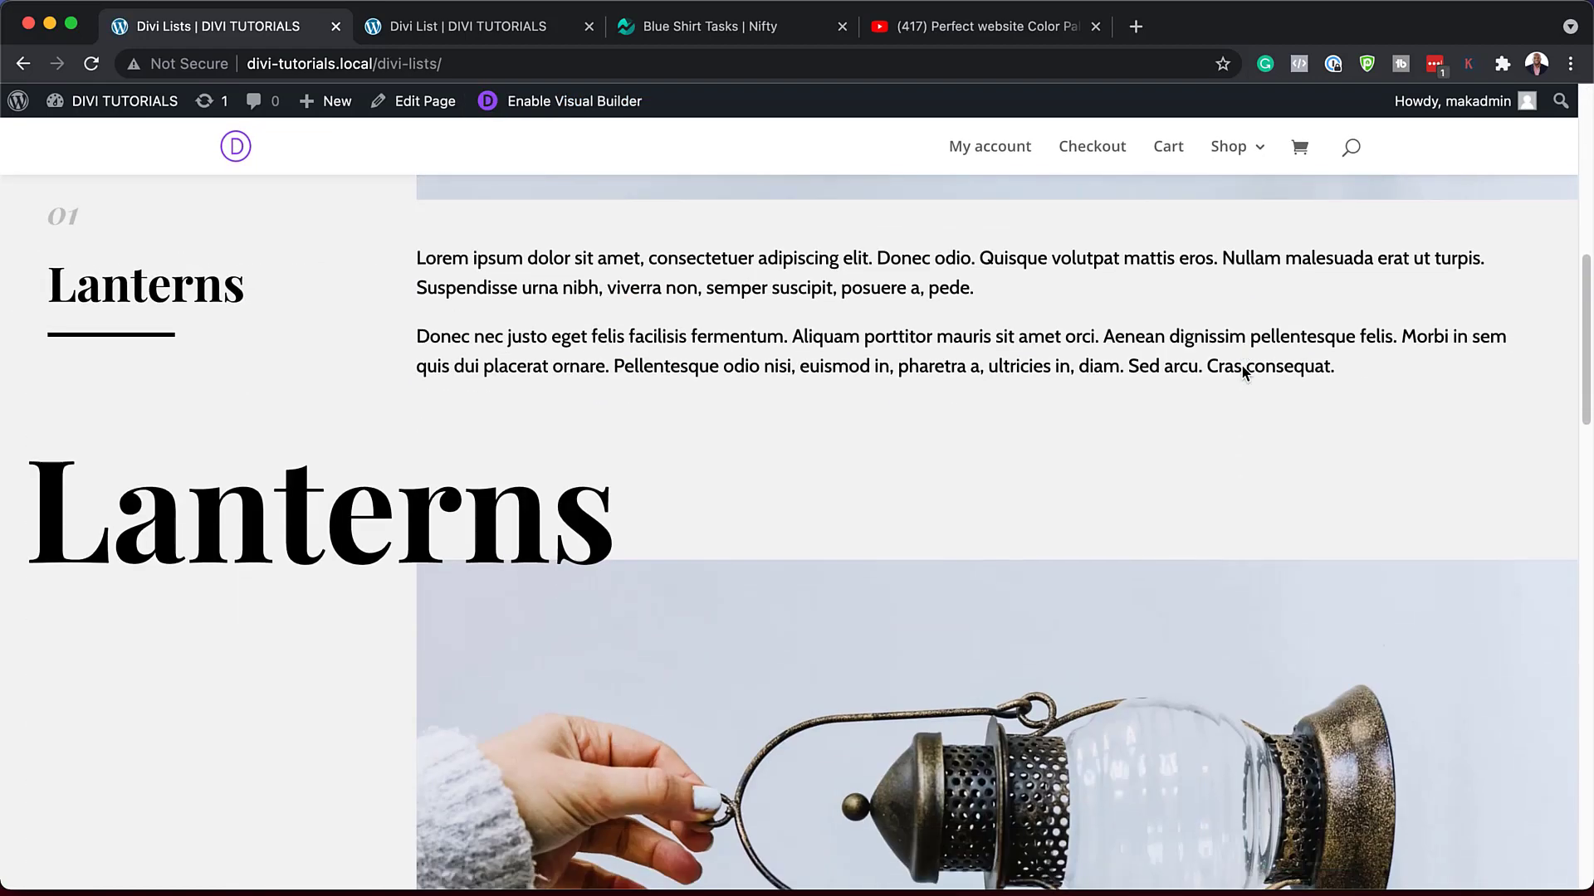
{"action": "scroll", "coordinate": [1242, 371], "scroll_direction": "down", "scroll_amount": 6}
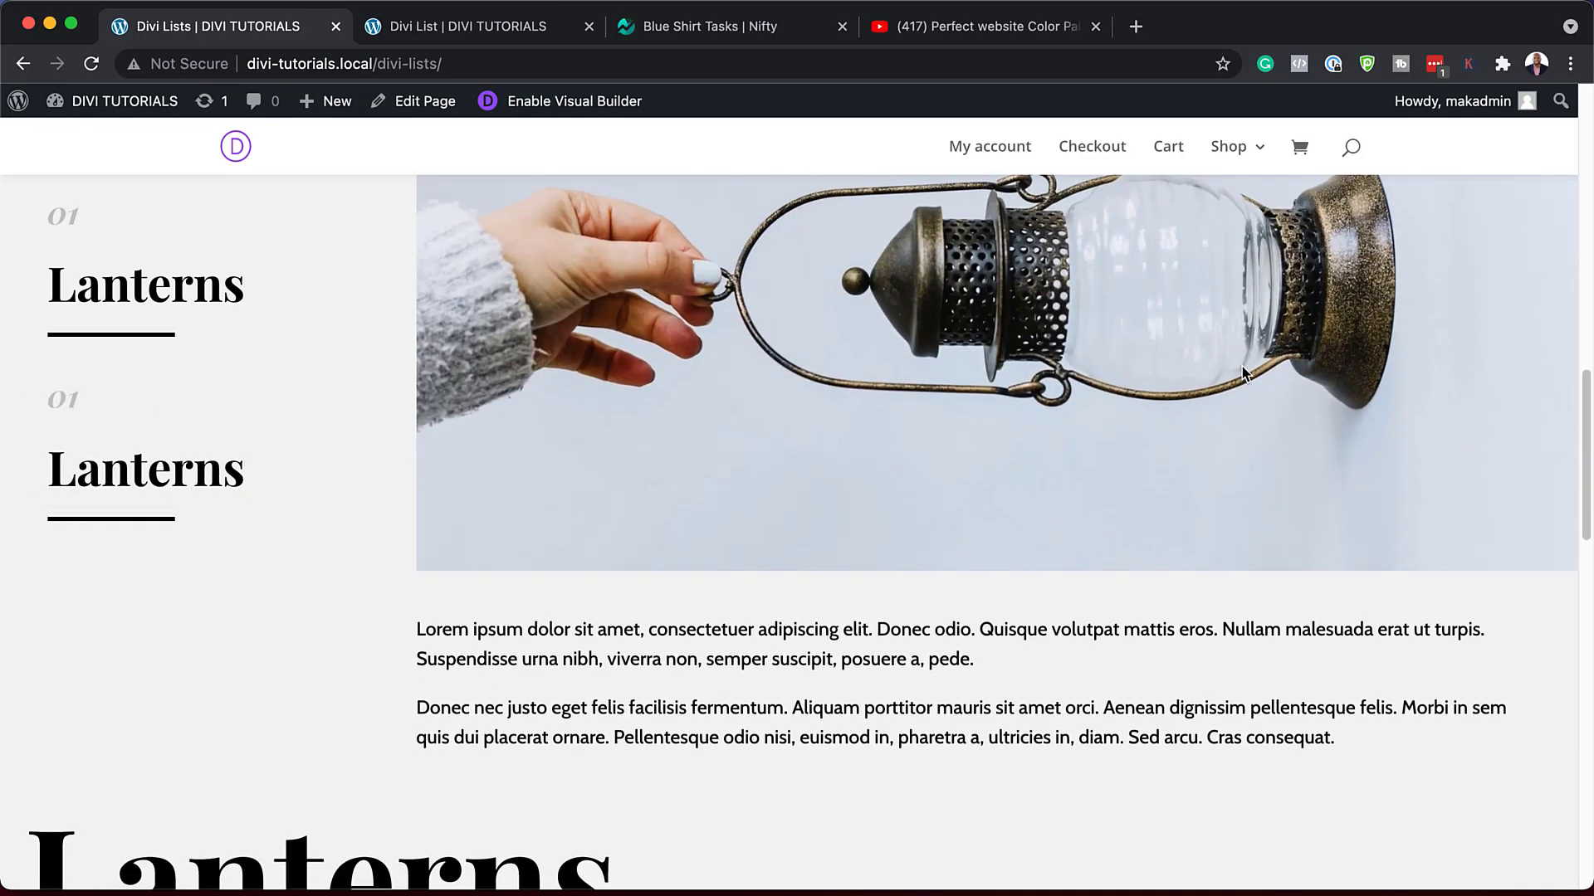
{"action": "scroll", "coordinate": [1242, 366], "scroll_direction": "down", "scroll_amount": 7}
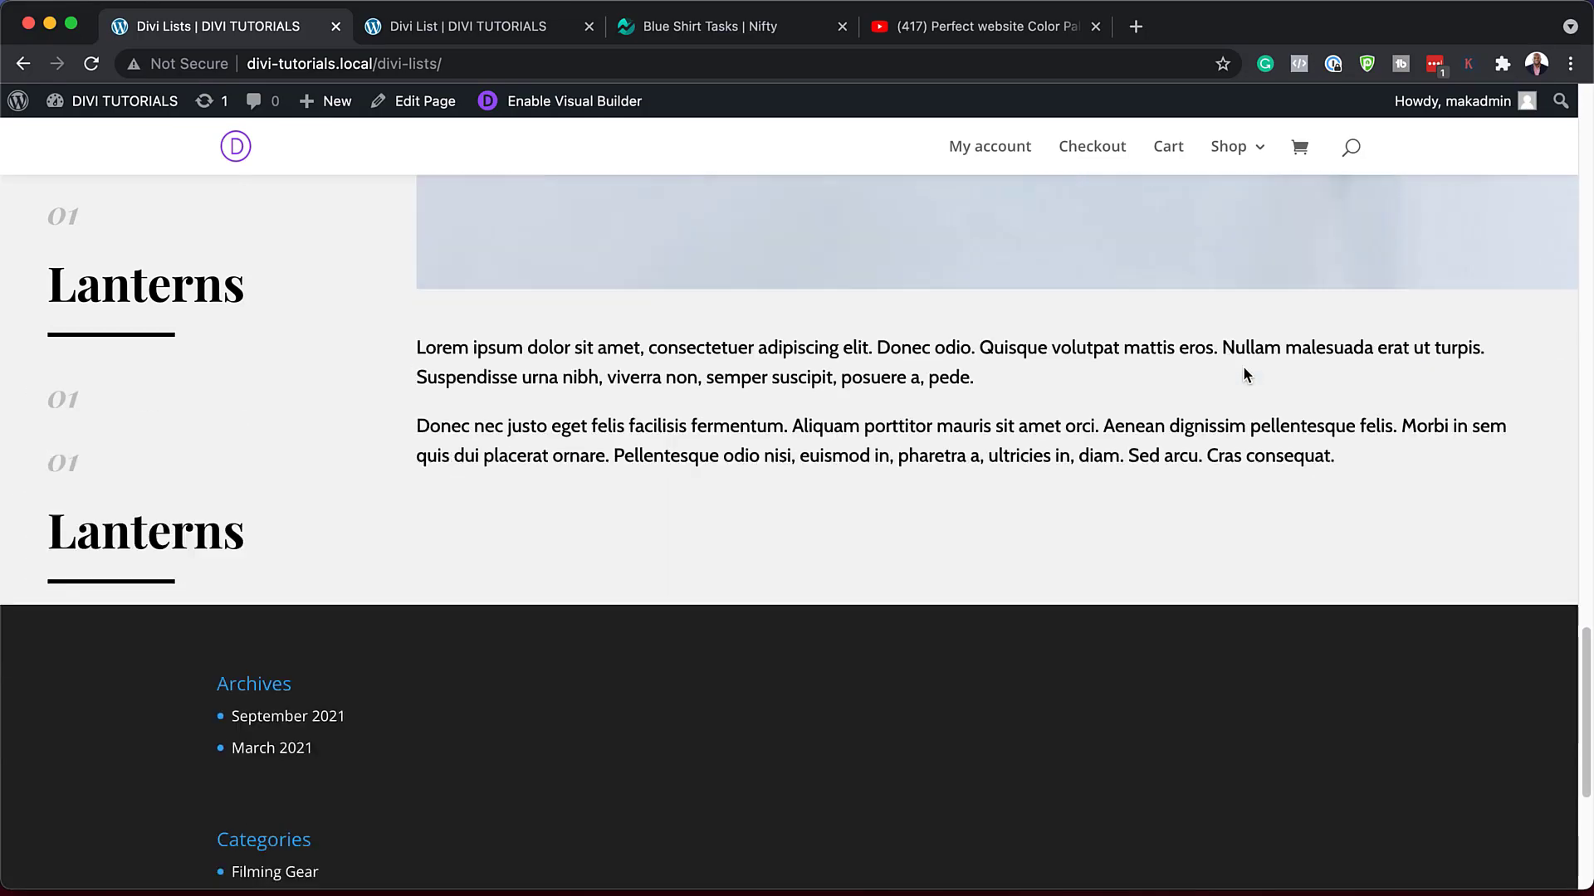
{"action": "scroll", "coordinate": [1243, 365], "scroll_direction": "up", "scroll_amount": 3}
{"action": "scroll", "coordinate": [1243, 373], "scroll_direction": "up", "scroll_amount": 8}
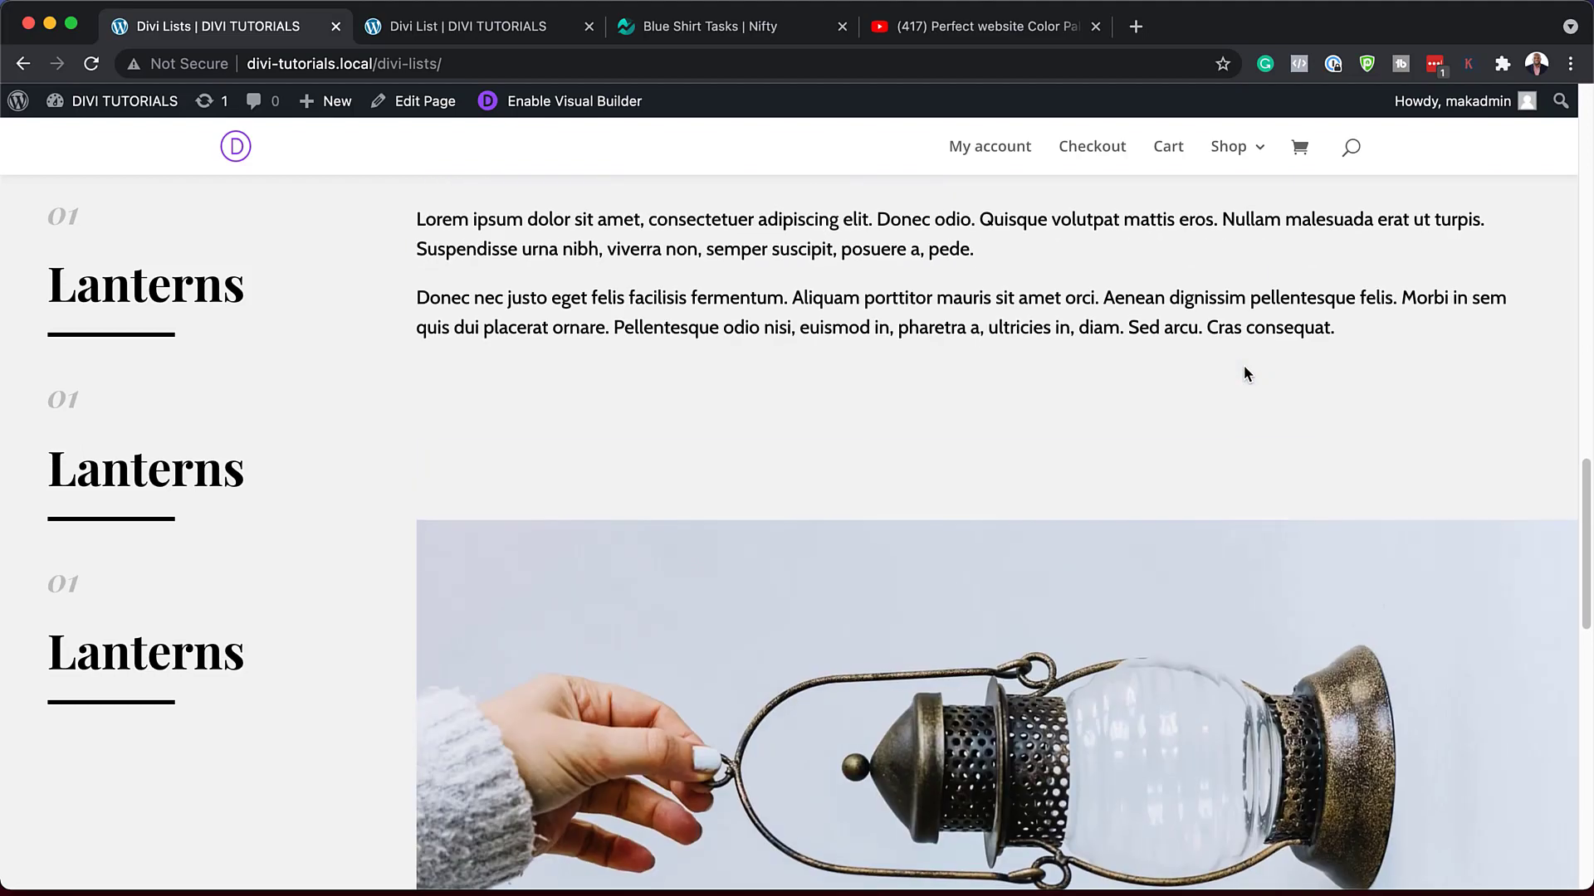
{"action": "scroll", "coordinate": [1243, 372], "scroll_direction": "up", "scroll_amount": 10}
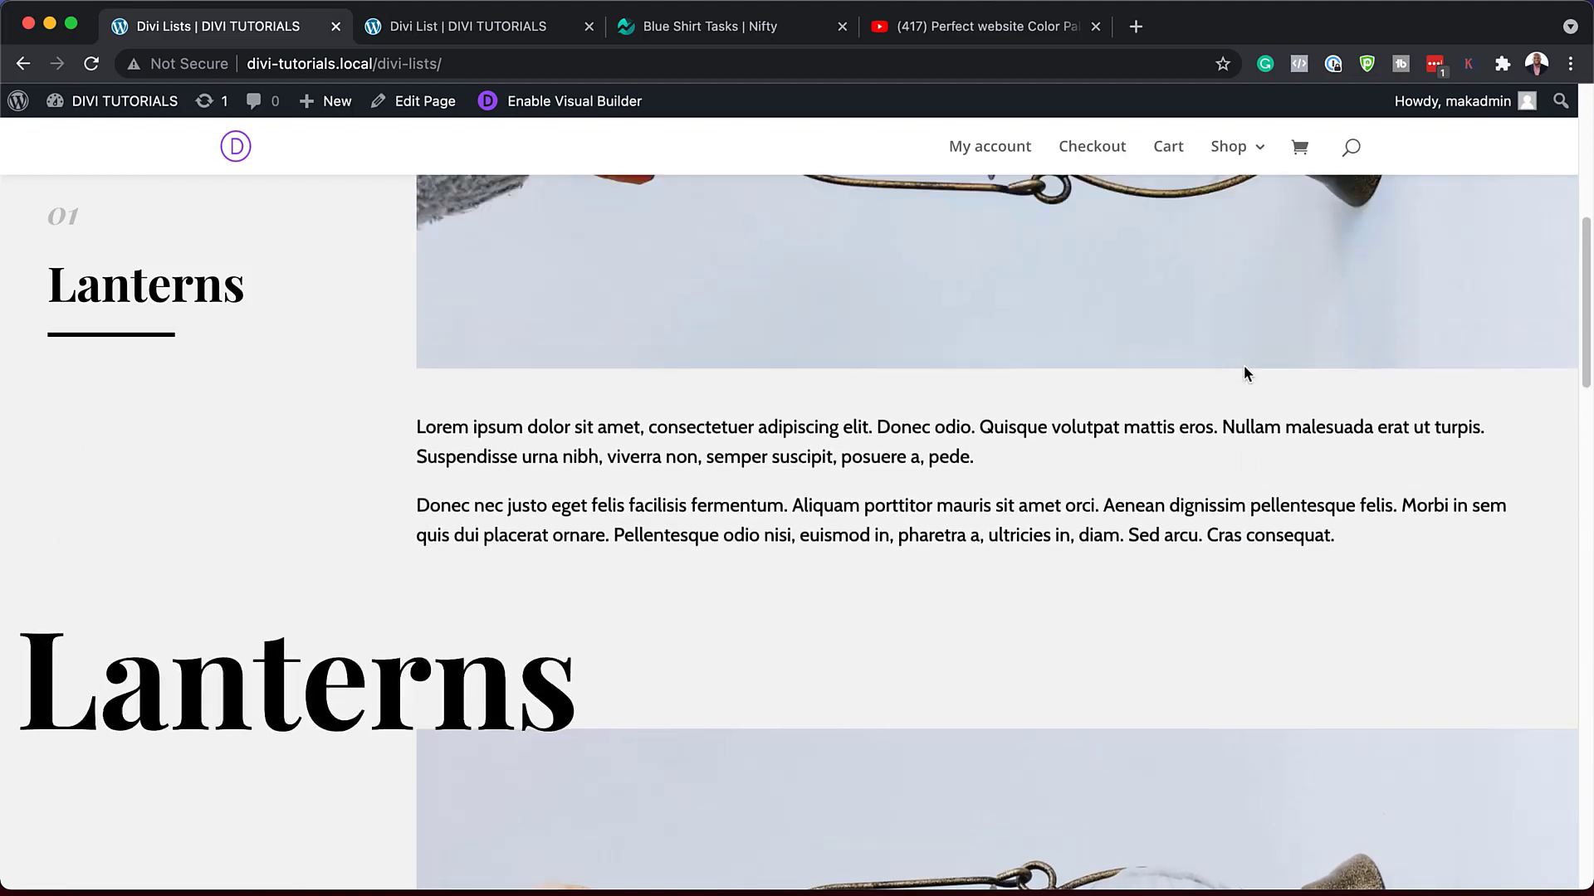
{"action": "scroll", "coordinate": [1073, 400], "scroll_direction": "up", "scroll_amount": 5}
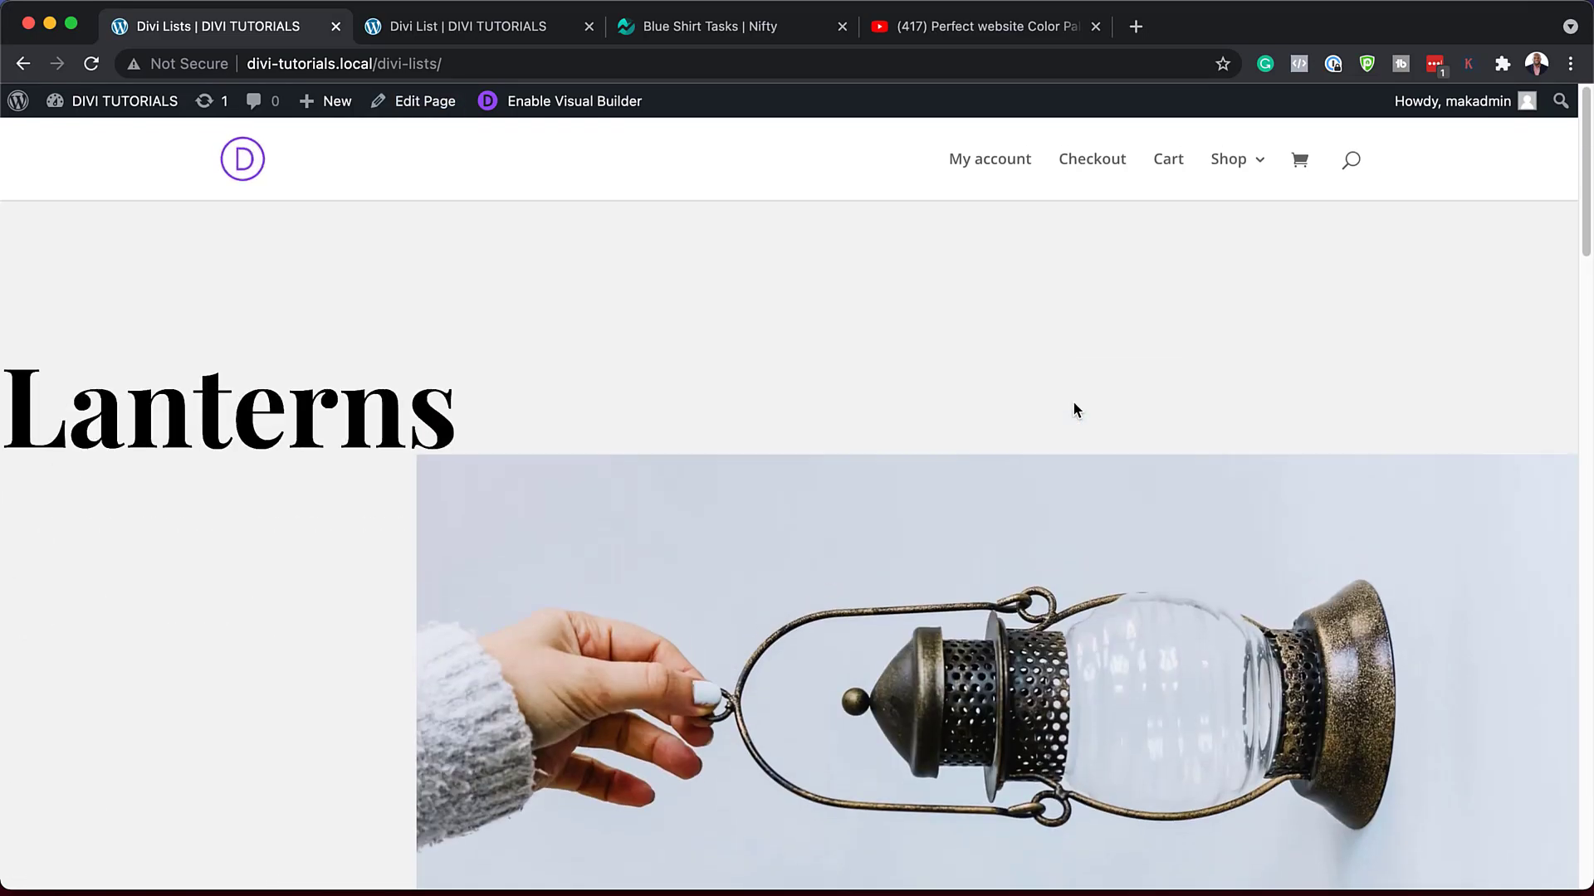
{"action": "scroll", "coordinate": [830, 616], "scroll_direction": "down", "scroll_amount": 5}
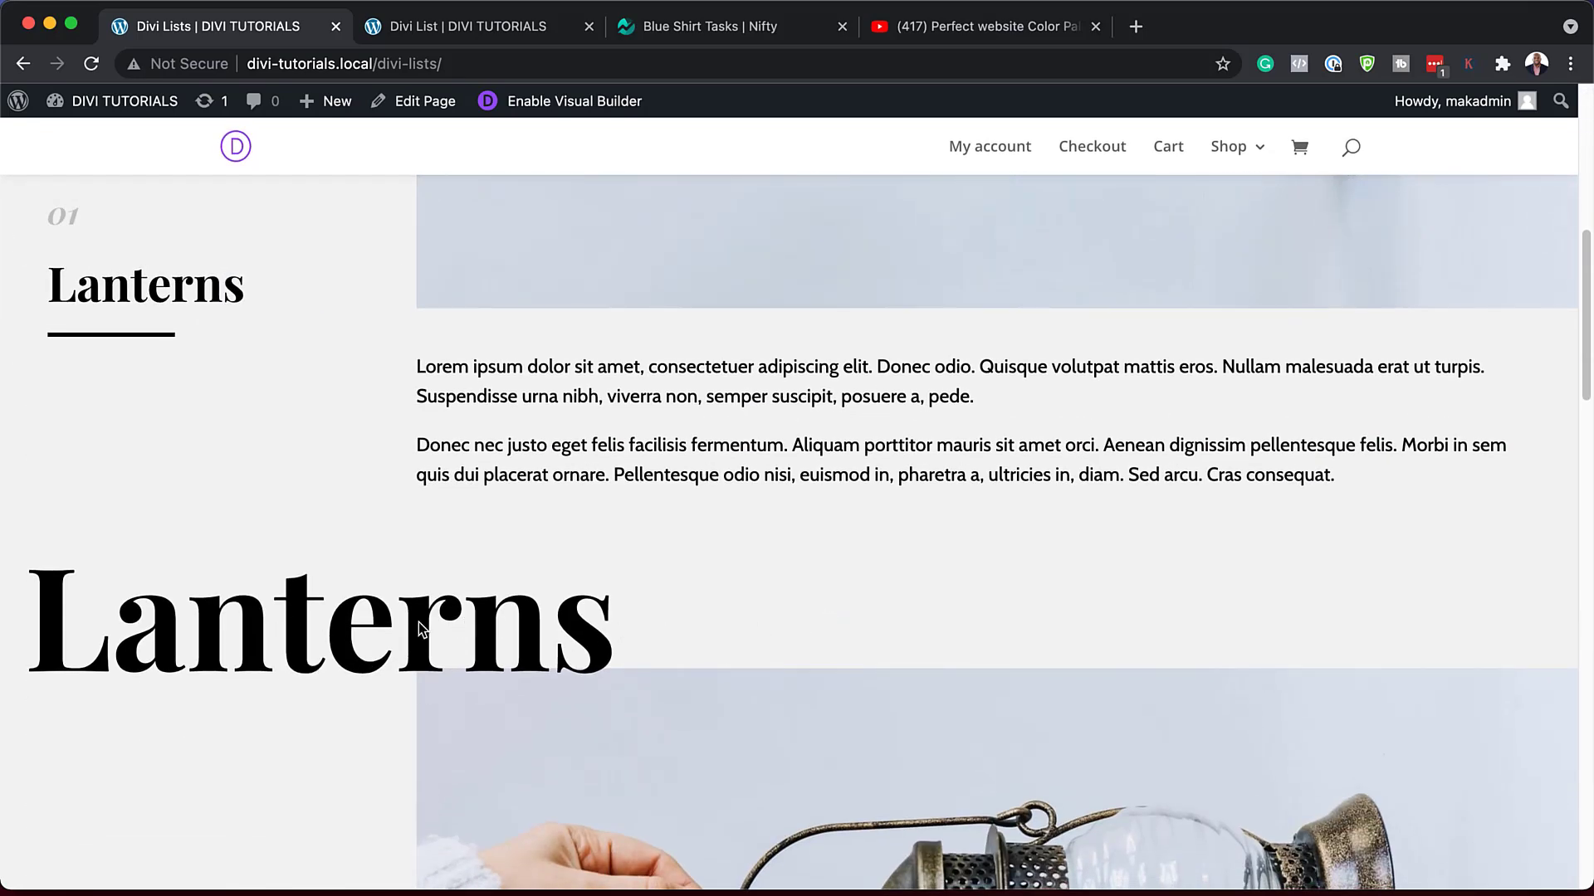
{"action": "scroll", "coordinate": [612, 609], "scroll_direction": "down", "scroll_amount": 3}
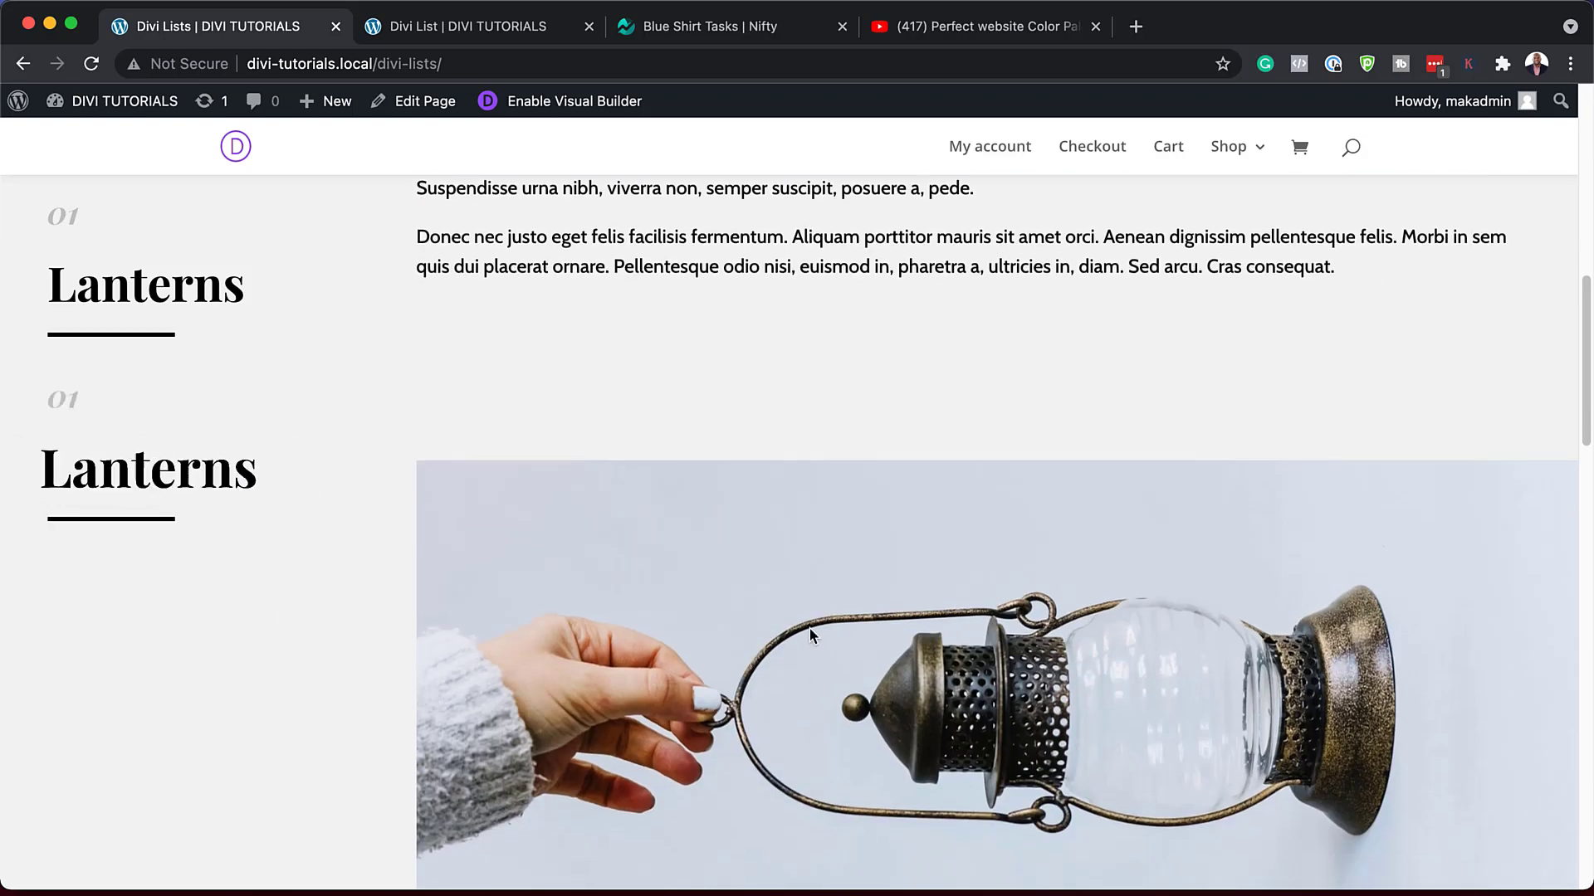
{"action": "scroll", "coordinate": [809, 629], "scroll_direction": "down", "scroll_amount": 5}
{"action": "scroll", "coordinate": [810, 629], "scroll_direction": "down", "scroll_amount": 5}
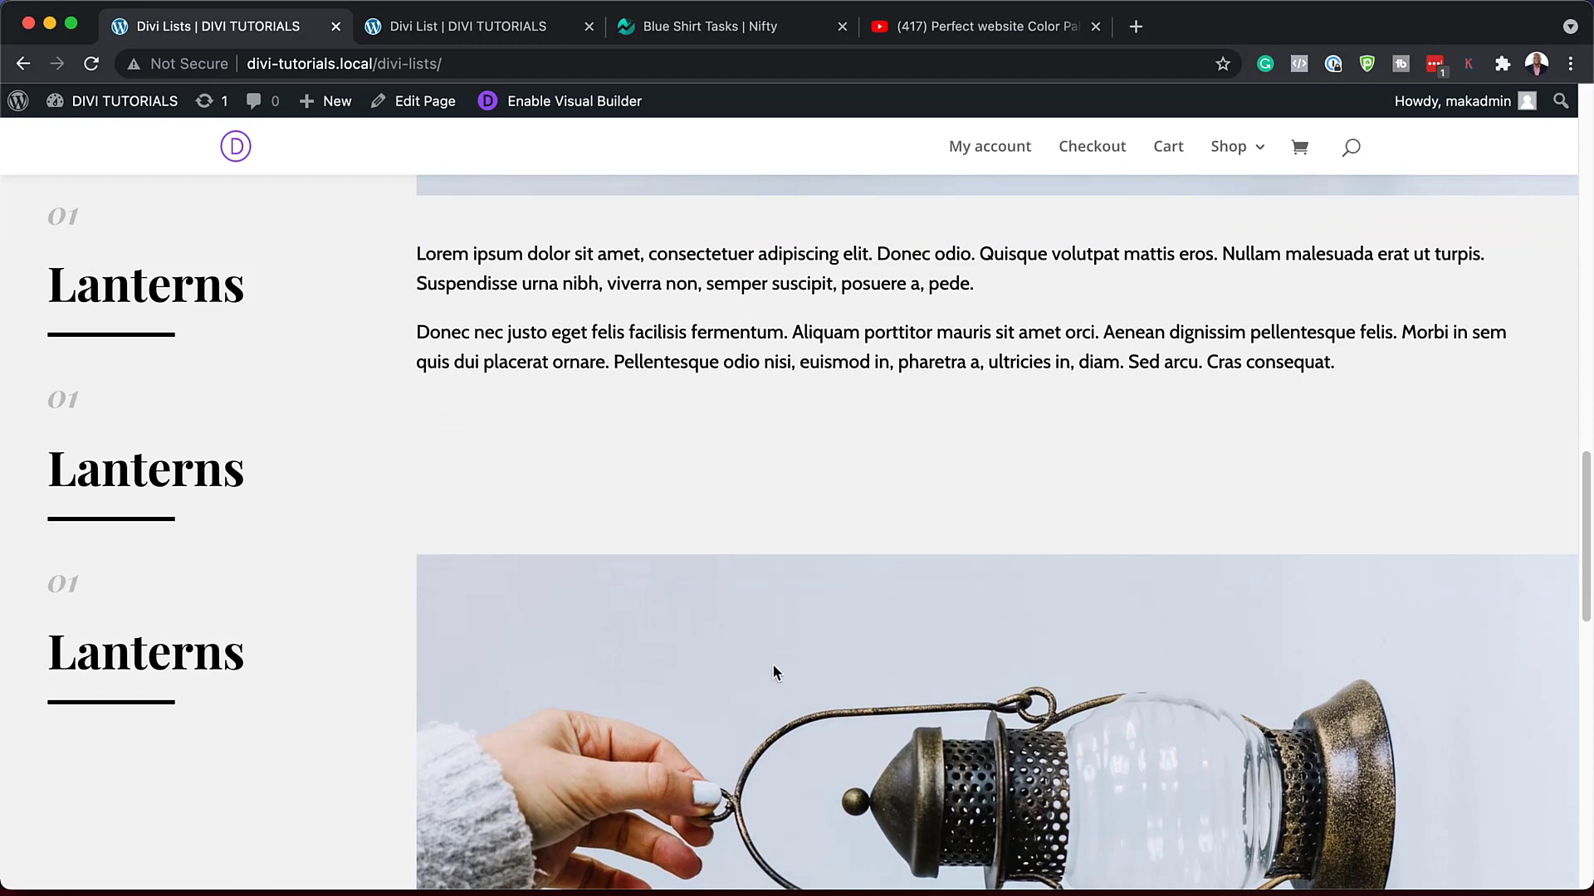
{"action": "scroll", "coordinate": [848, 654], "scroll_direction": "down", "scroll_amount": 1}
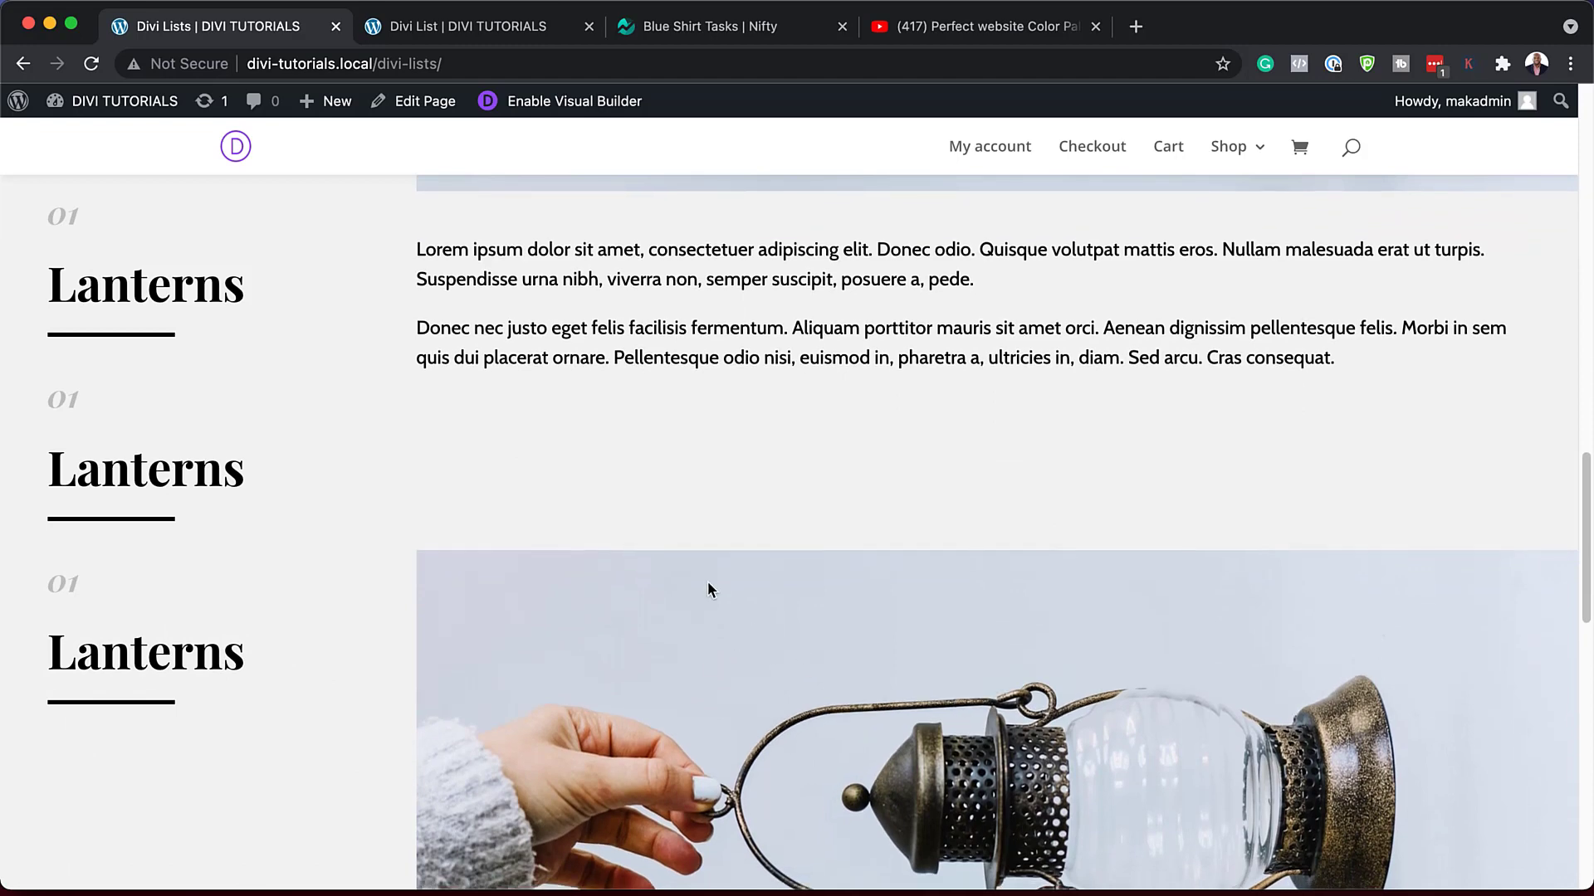
Step: Switch to the finished "Divi List" example page to compare it with the rebuilt one
{"action": "left_click", "coordinate": [518, 29]}
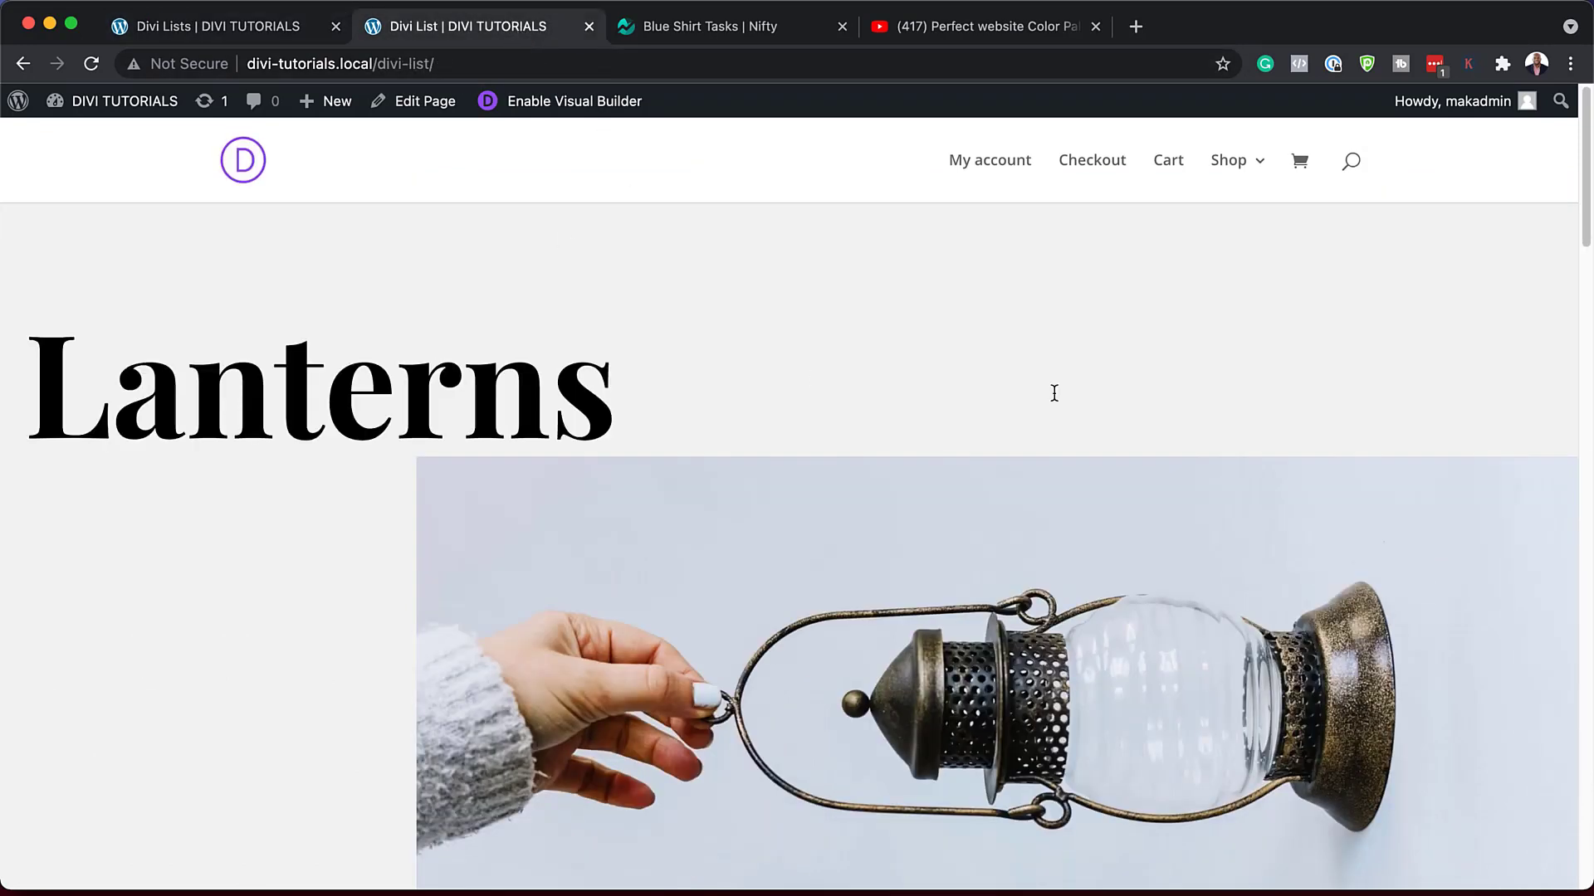
{"action": "mouse_move", "coordinate": [1589, 149]}
{"action": "left_mouse_down"}
{"action": "mouse_move", "coordinate": [1571, 366]}
{"action": "mouse_move", "coordinate": [1506, 669]}
{"action": "mouse_move", "coordinate": [1502, 519]}
{"action": "mouse_move", "coordinate": [1523, 377]}
{"action": "mouse_move", "coordinate": [1587, 133]}
{"action": "left_mouse_up"}
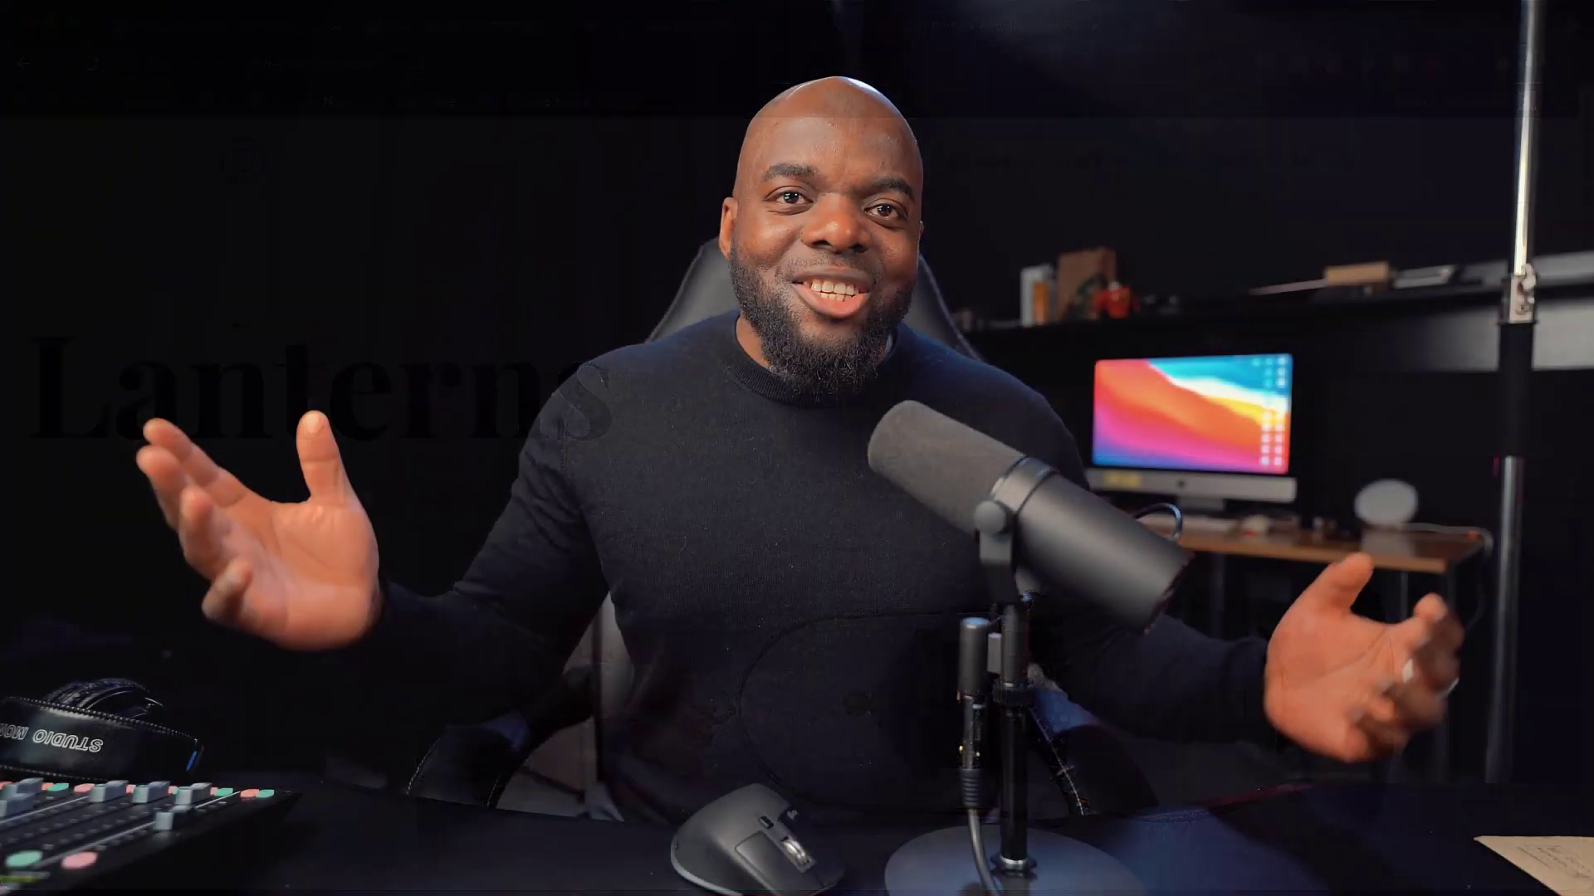